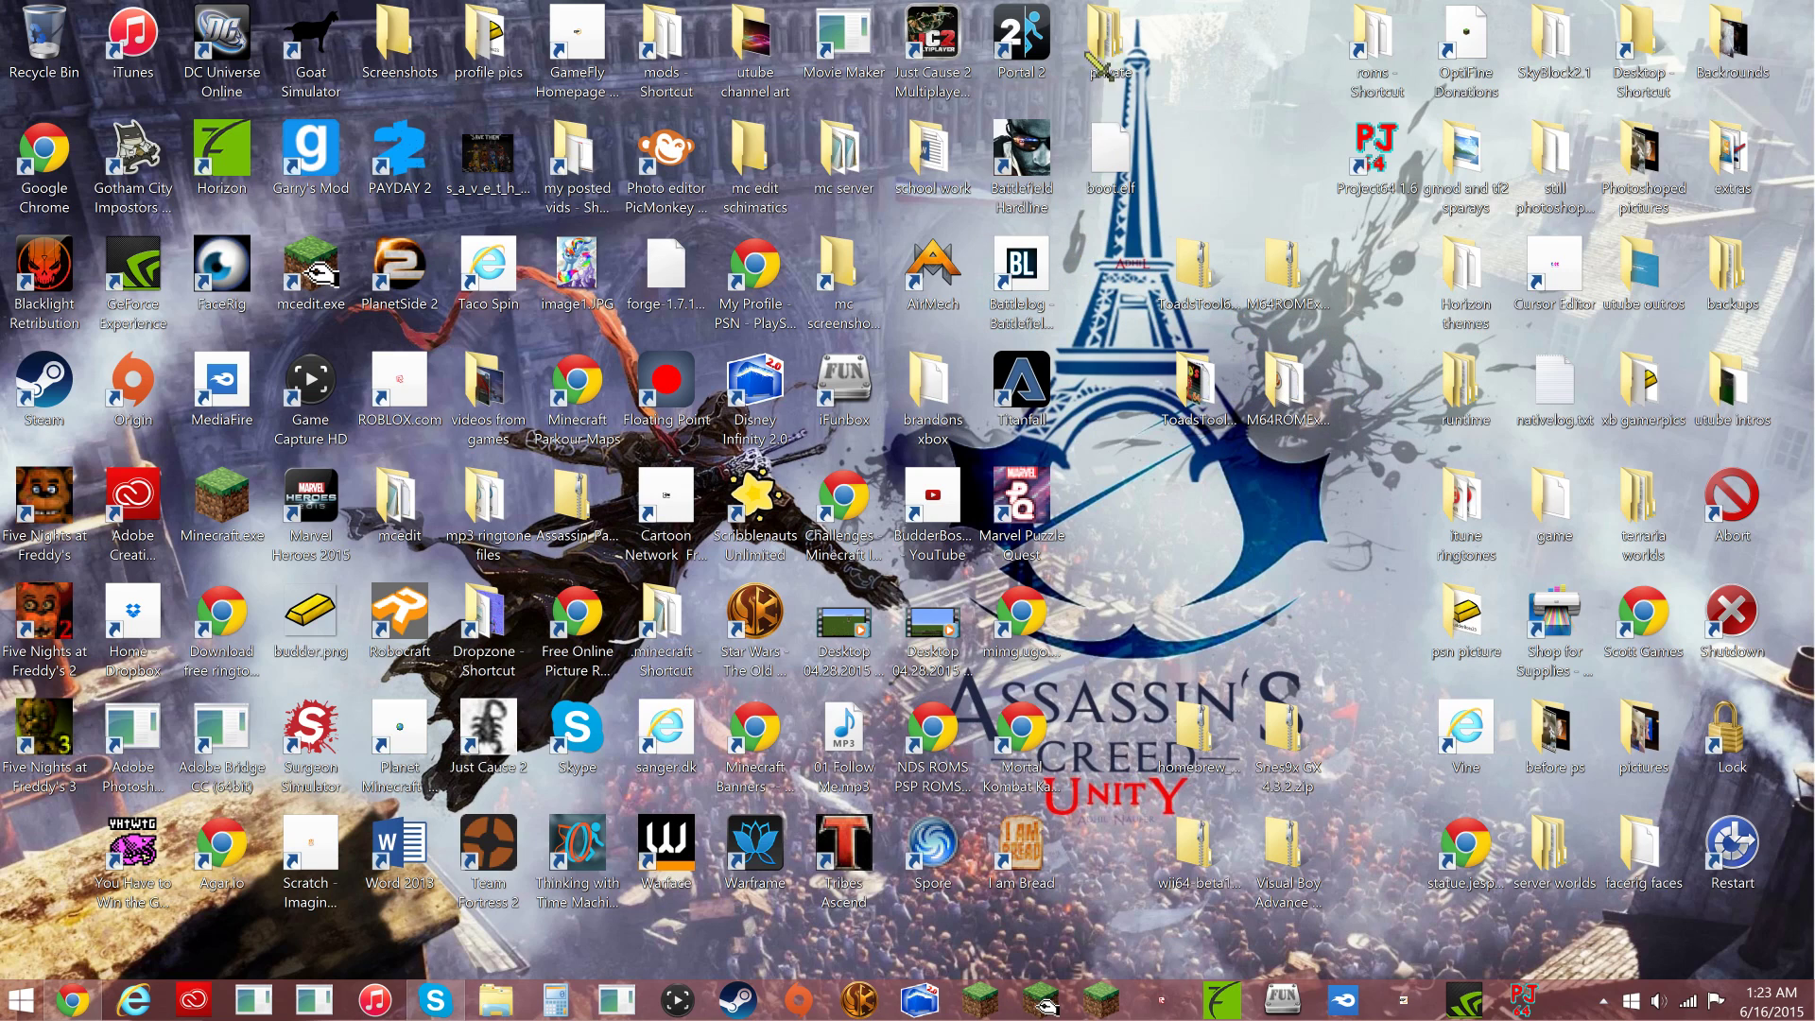
- Open a new Chrome window from the taskbar and maximize it
left_click_drag(1153, 682, 1317, 905)
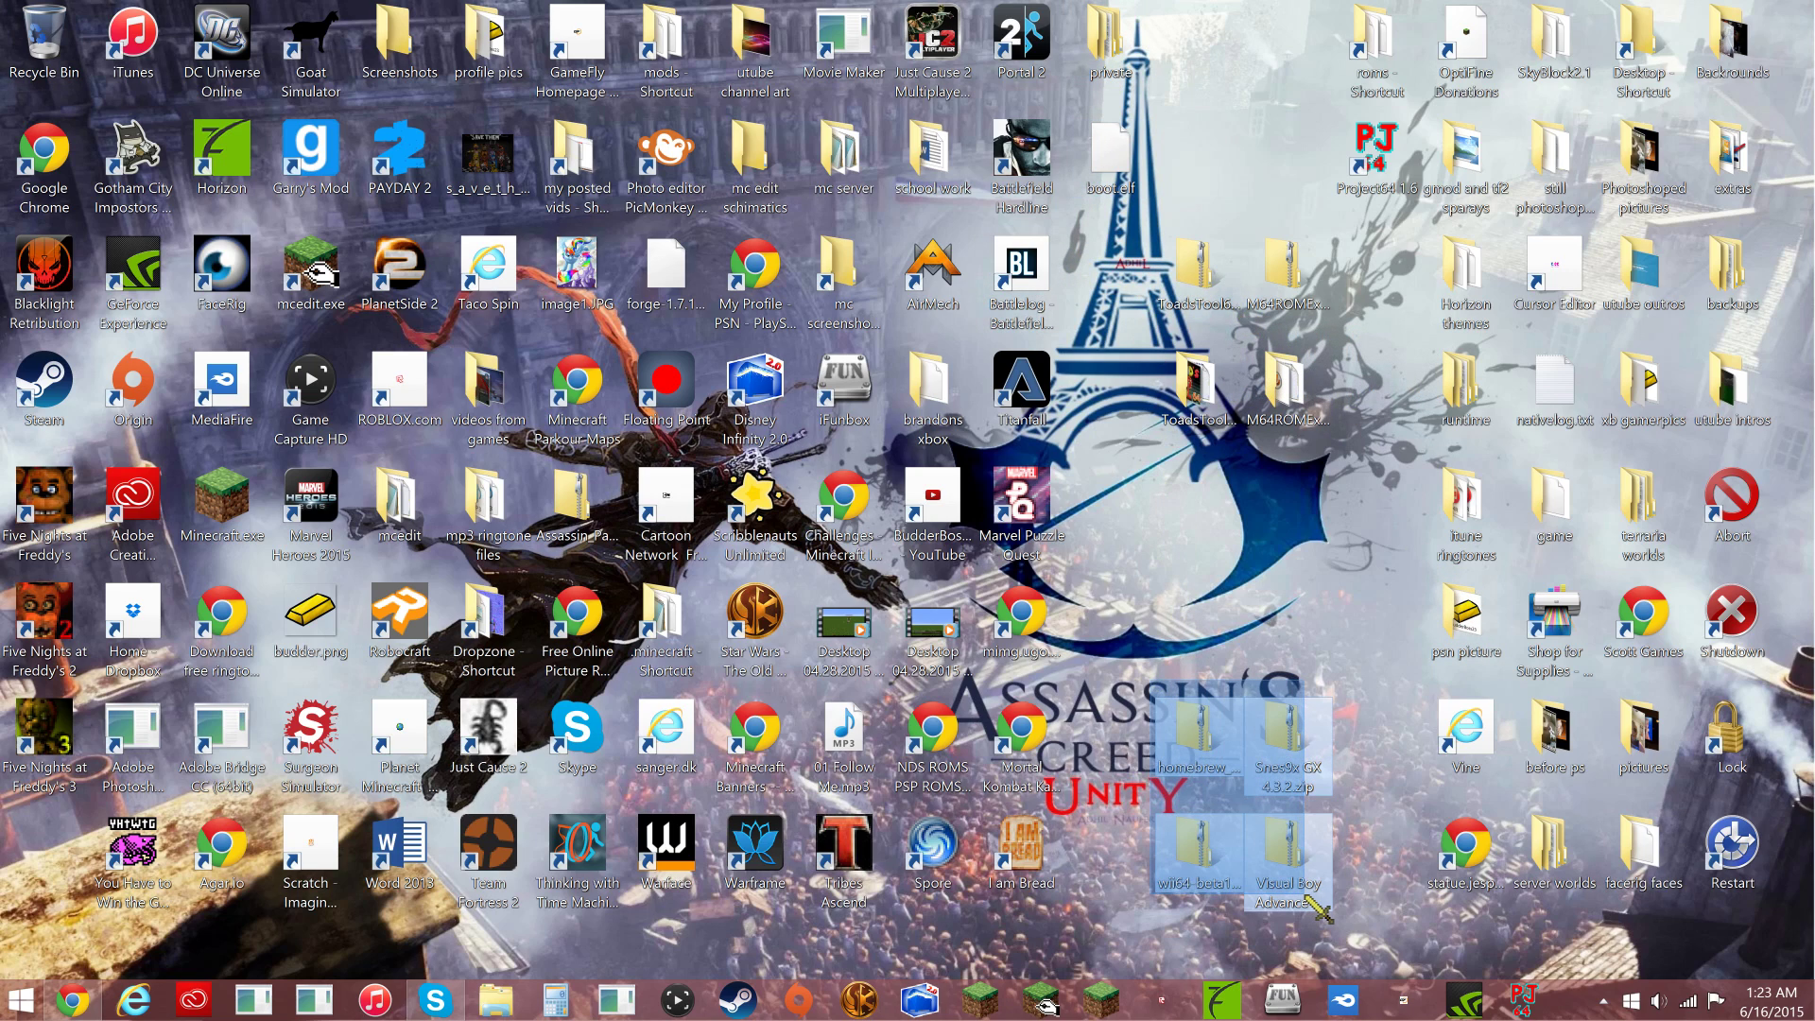
left_click(1288, 584)
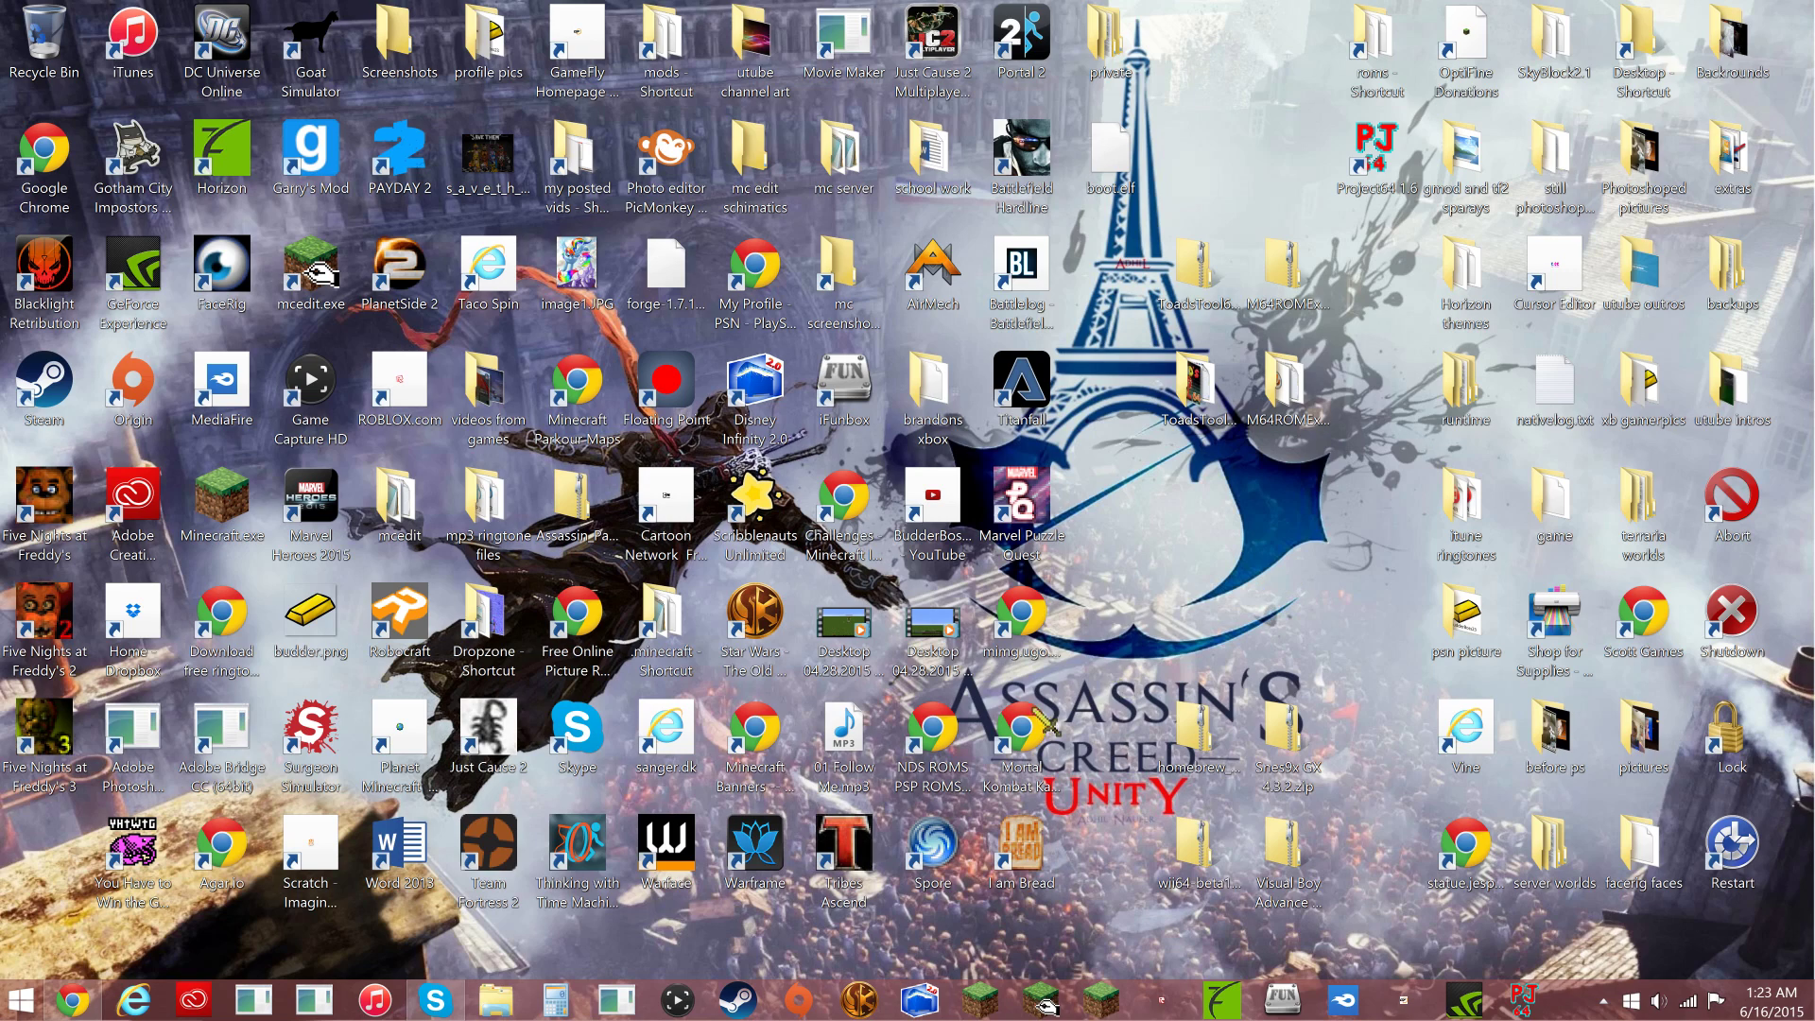
right_click(74, 1000)
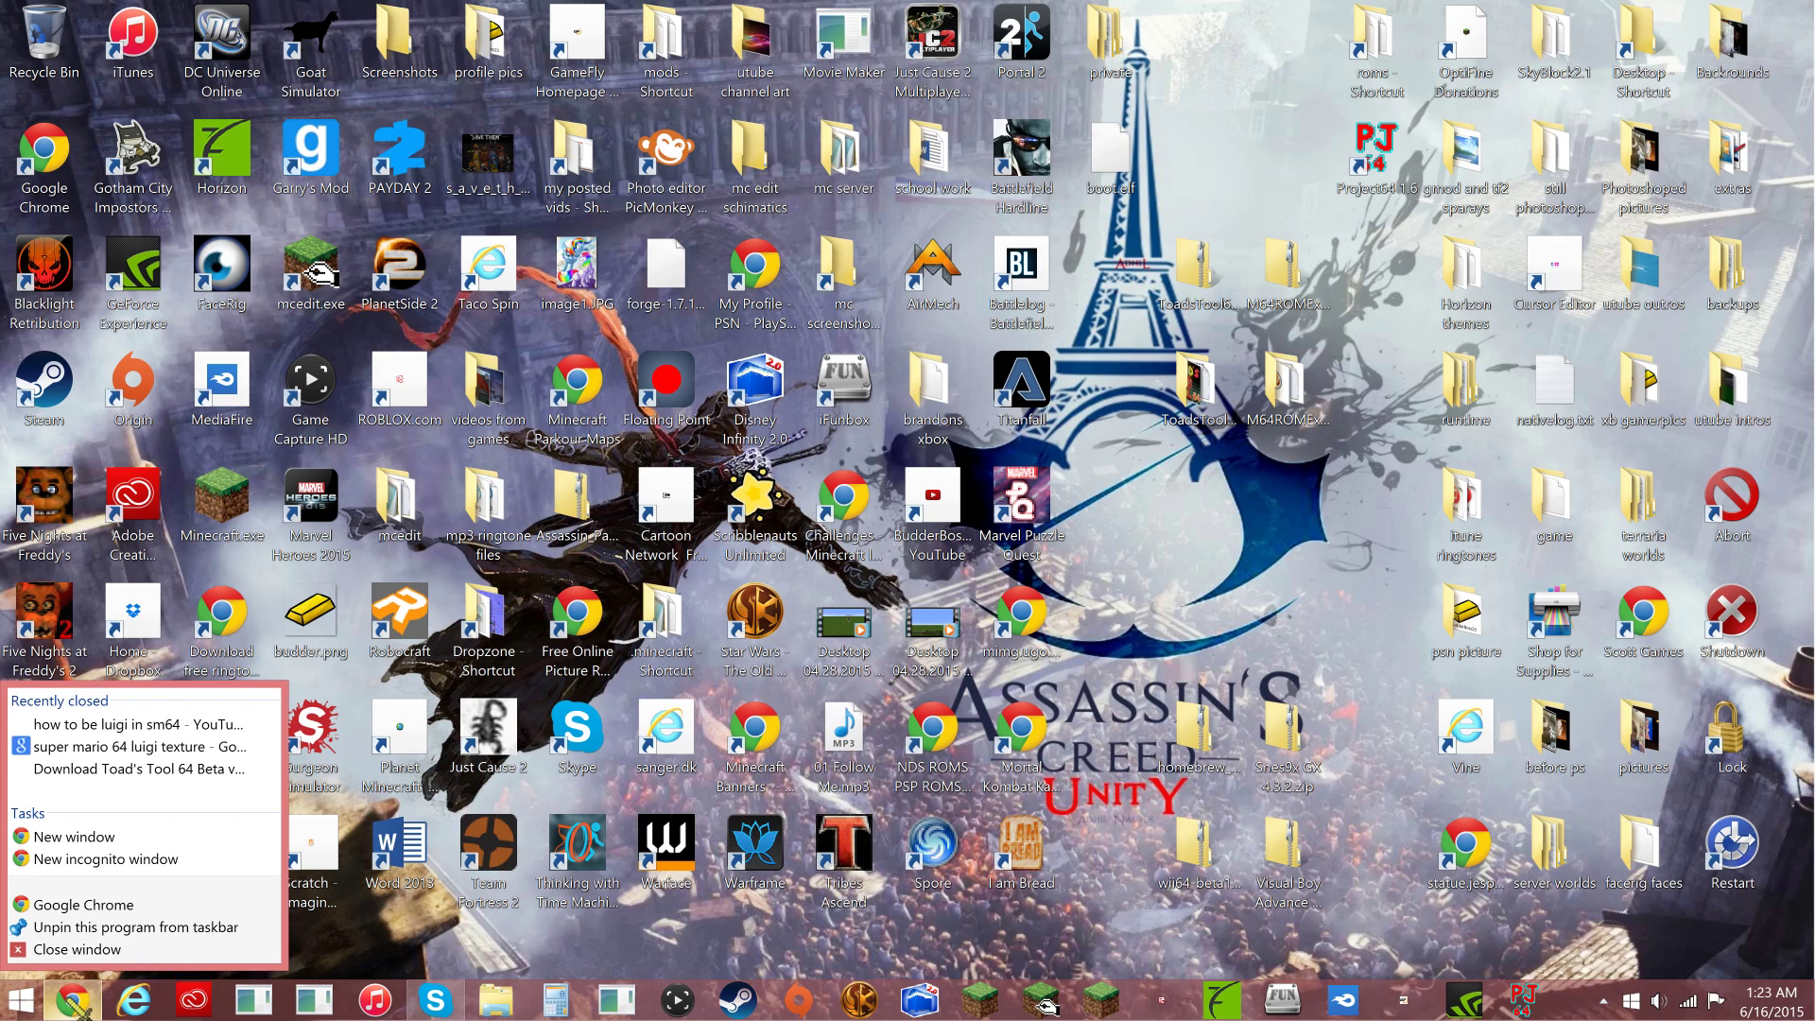
left_click(65, 964)
left_click(75, 1000)
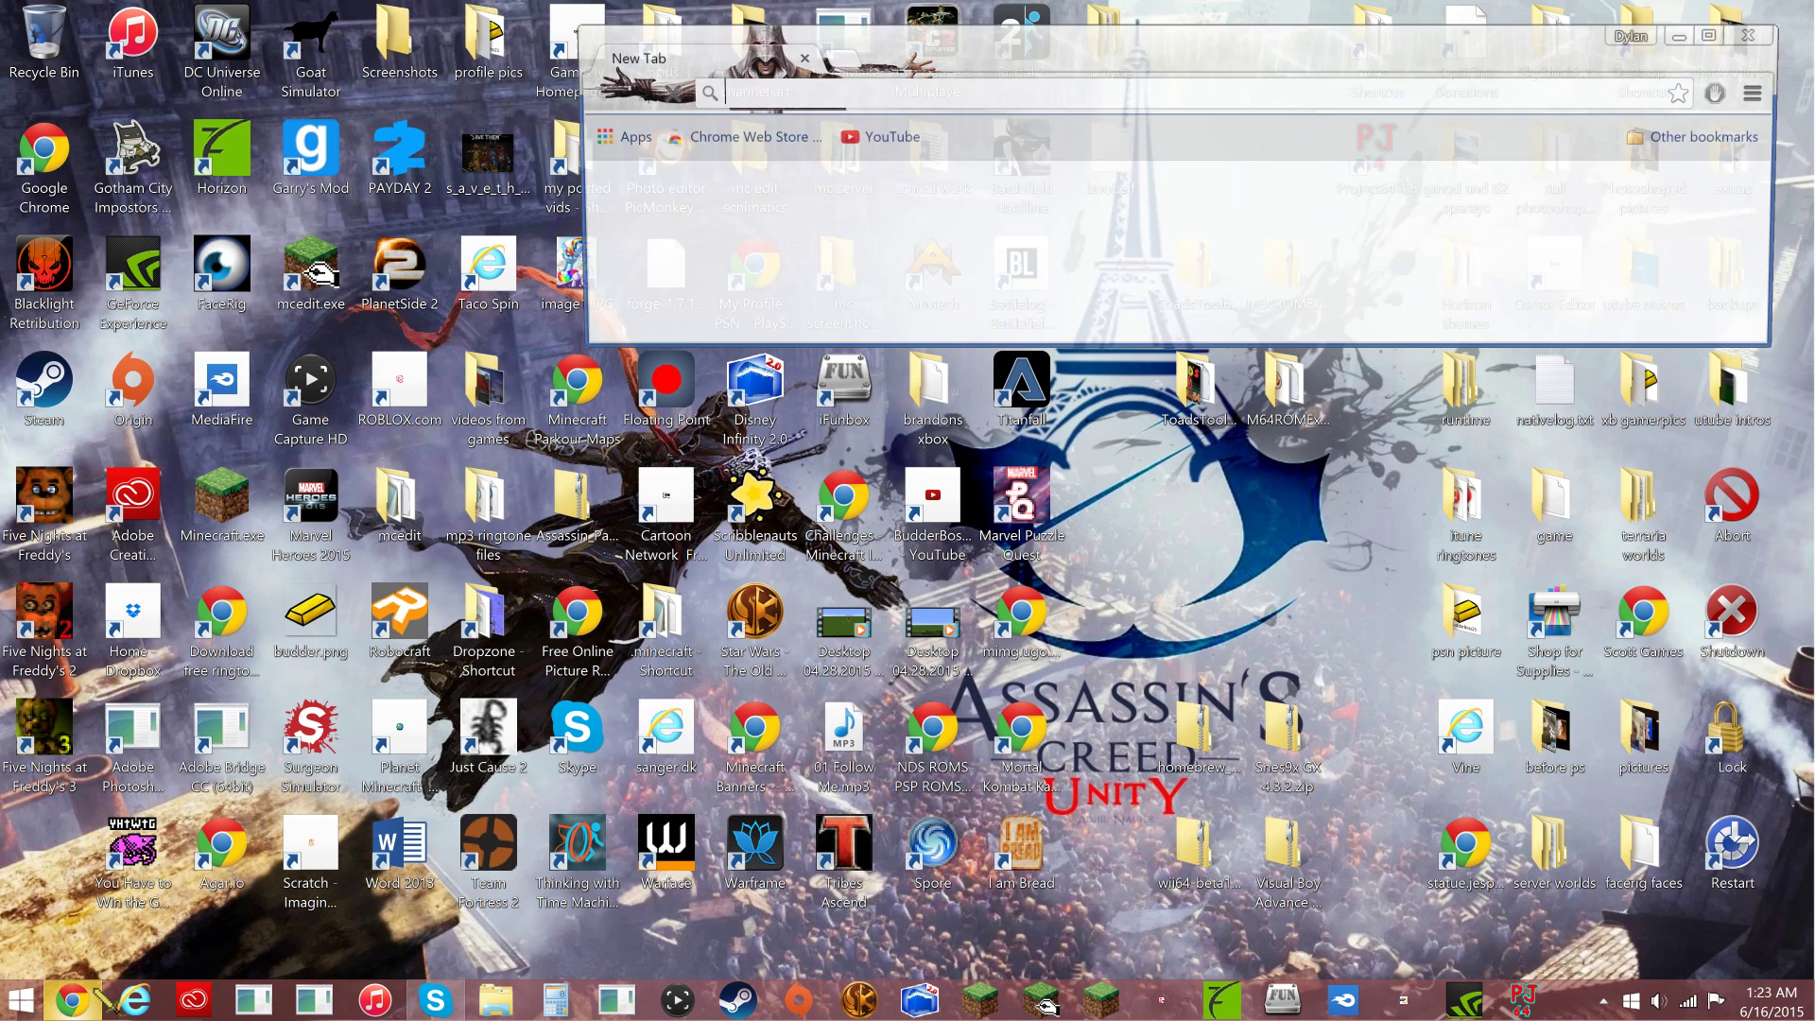
left_click_drag(1561, 36, 504, 1)
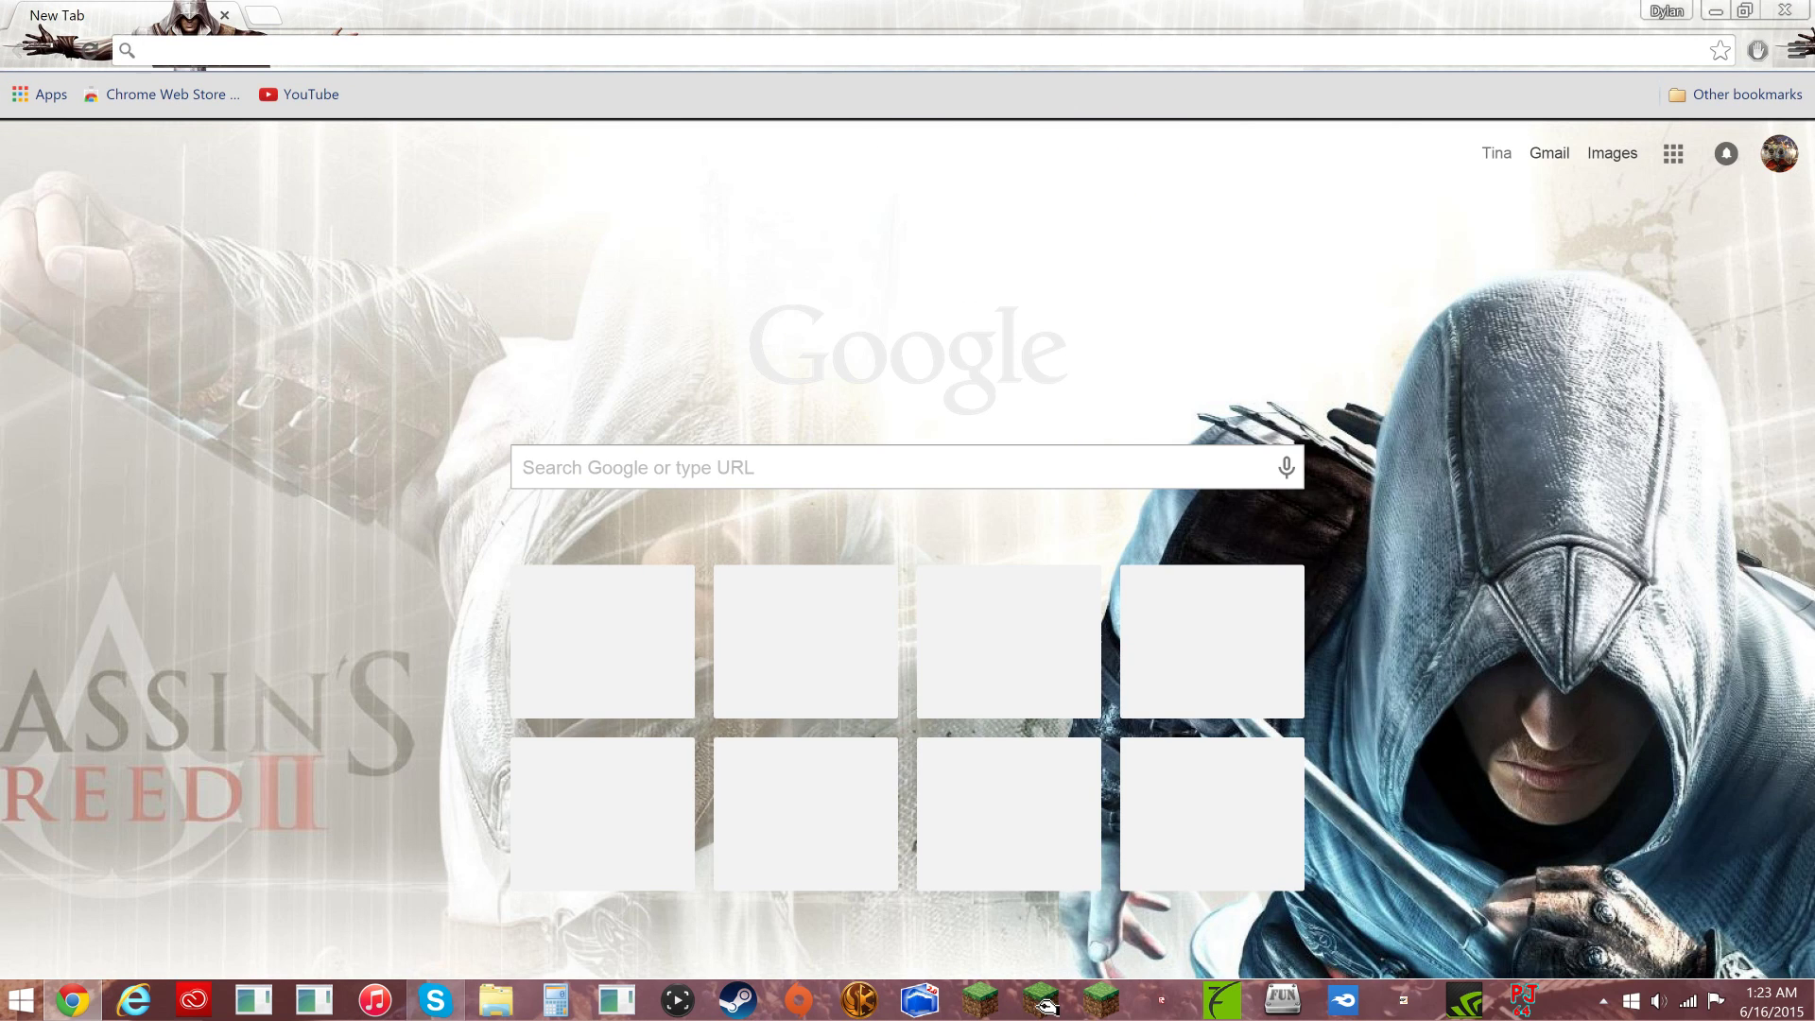
type("toads")
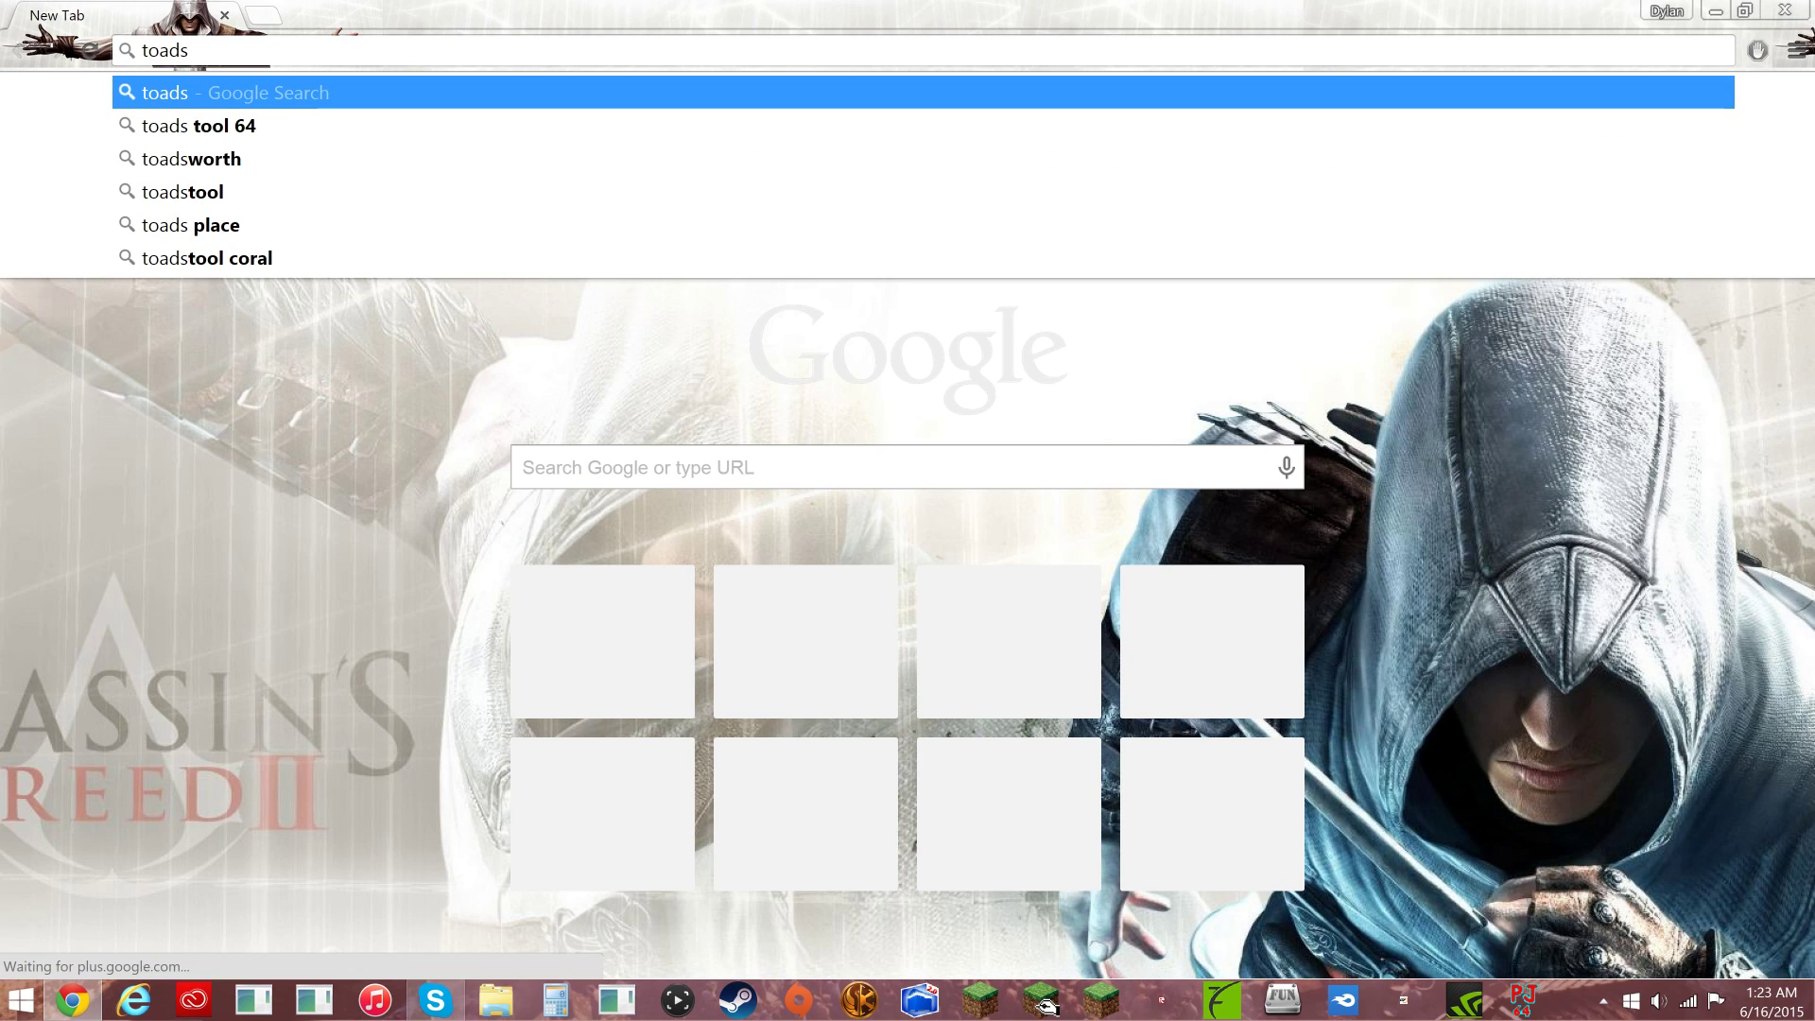
- Search 'toads tool 64' and browse the Qubed Studios Toad's Tool and download pages
key("Down")
key("Return")
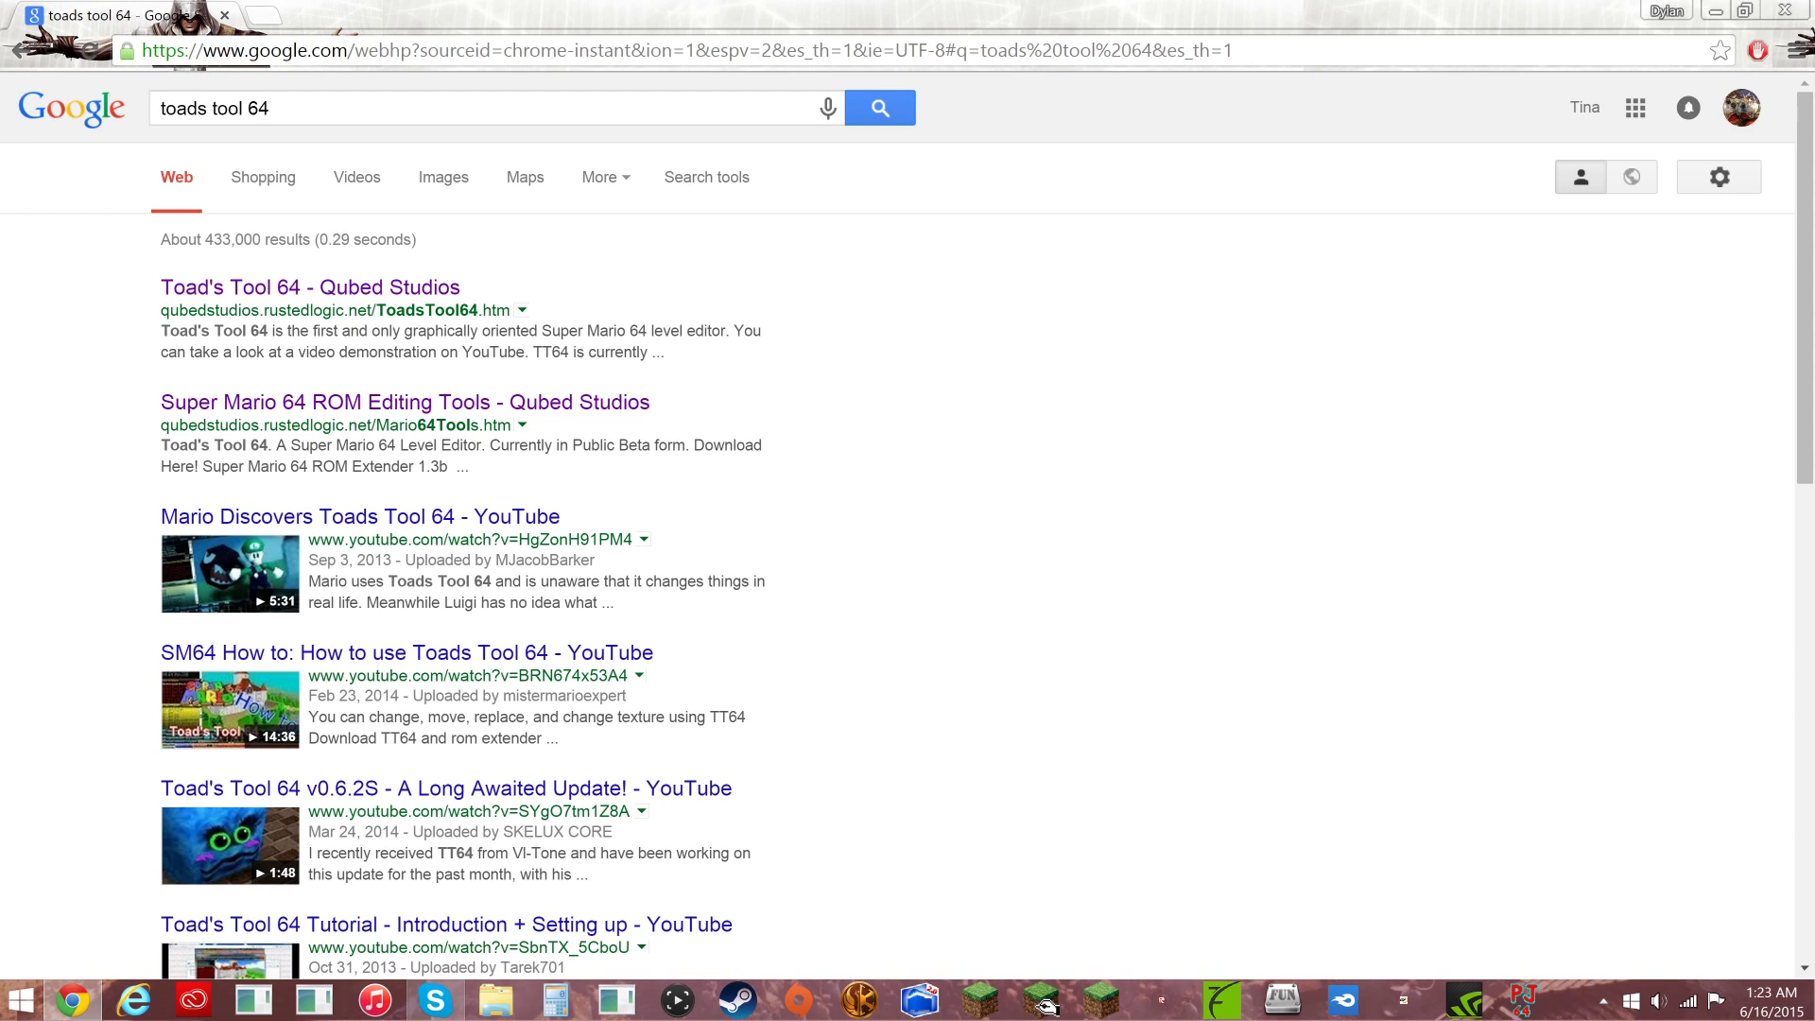
left_click(412, 286)
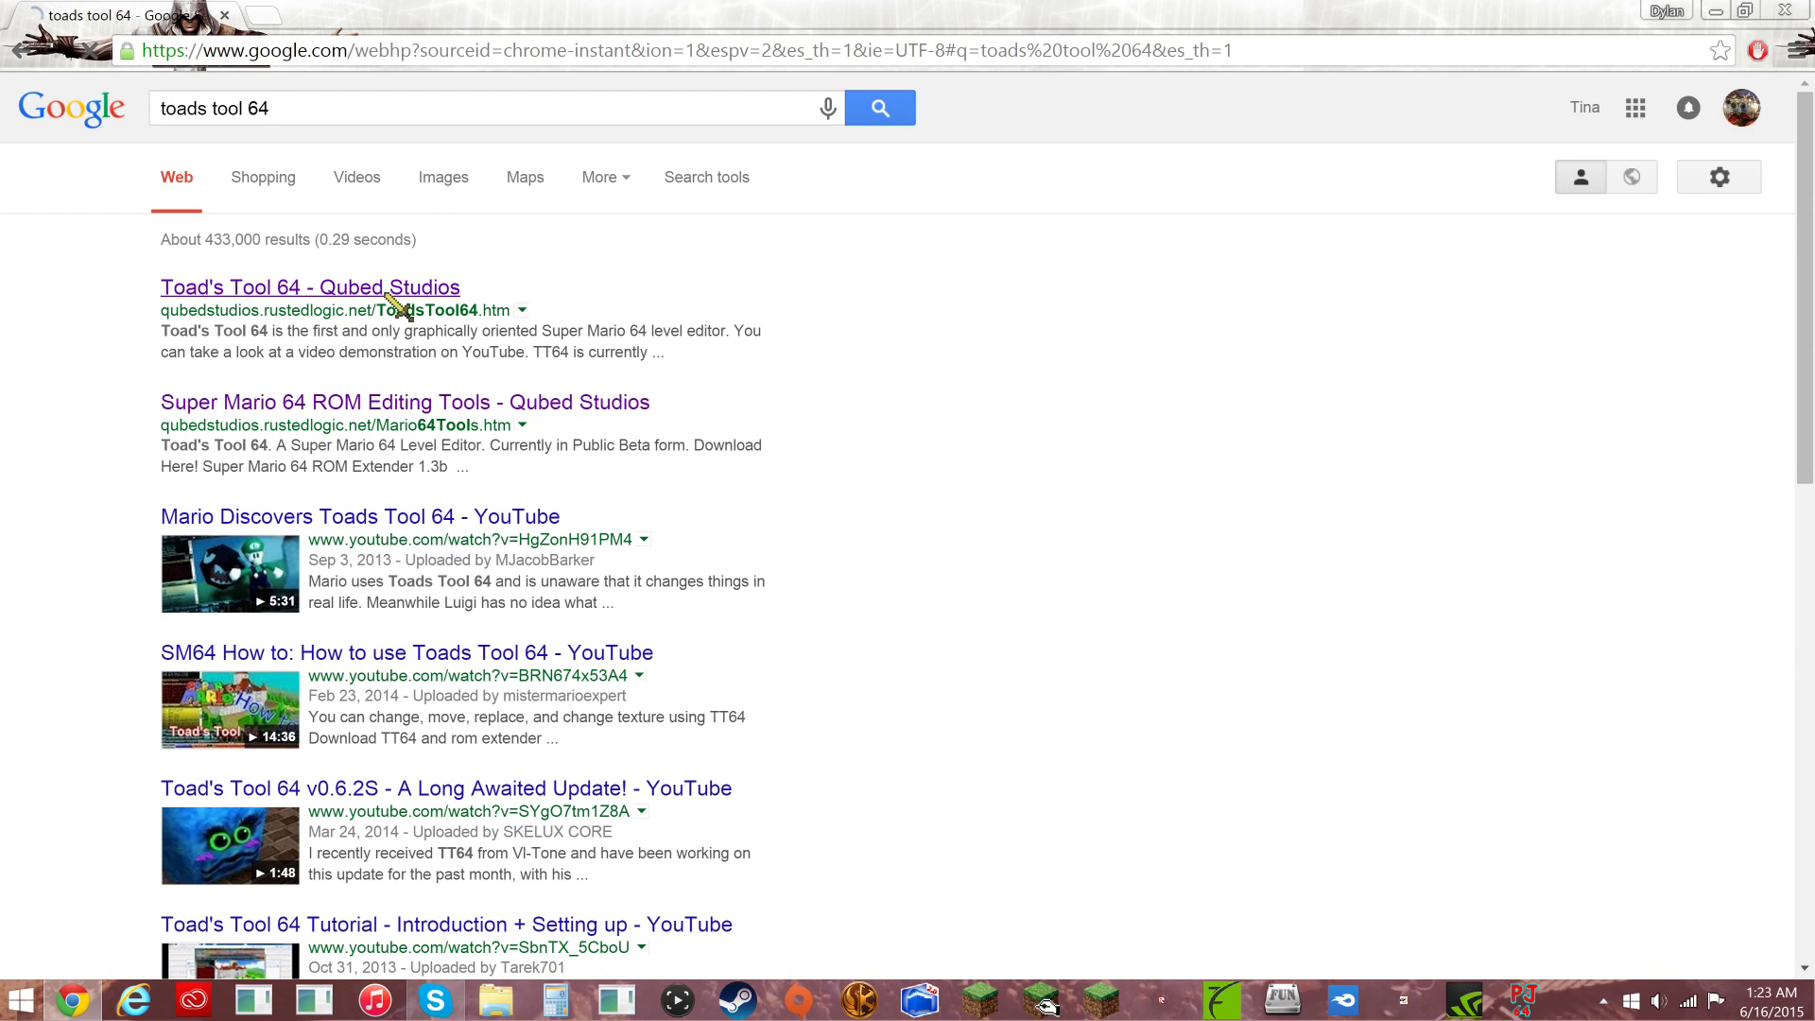
scroll(820, 437, "down", 3)
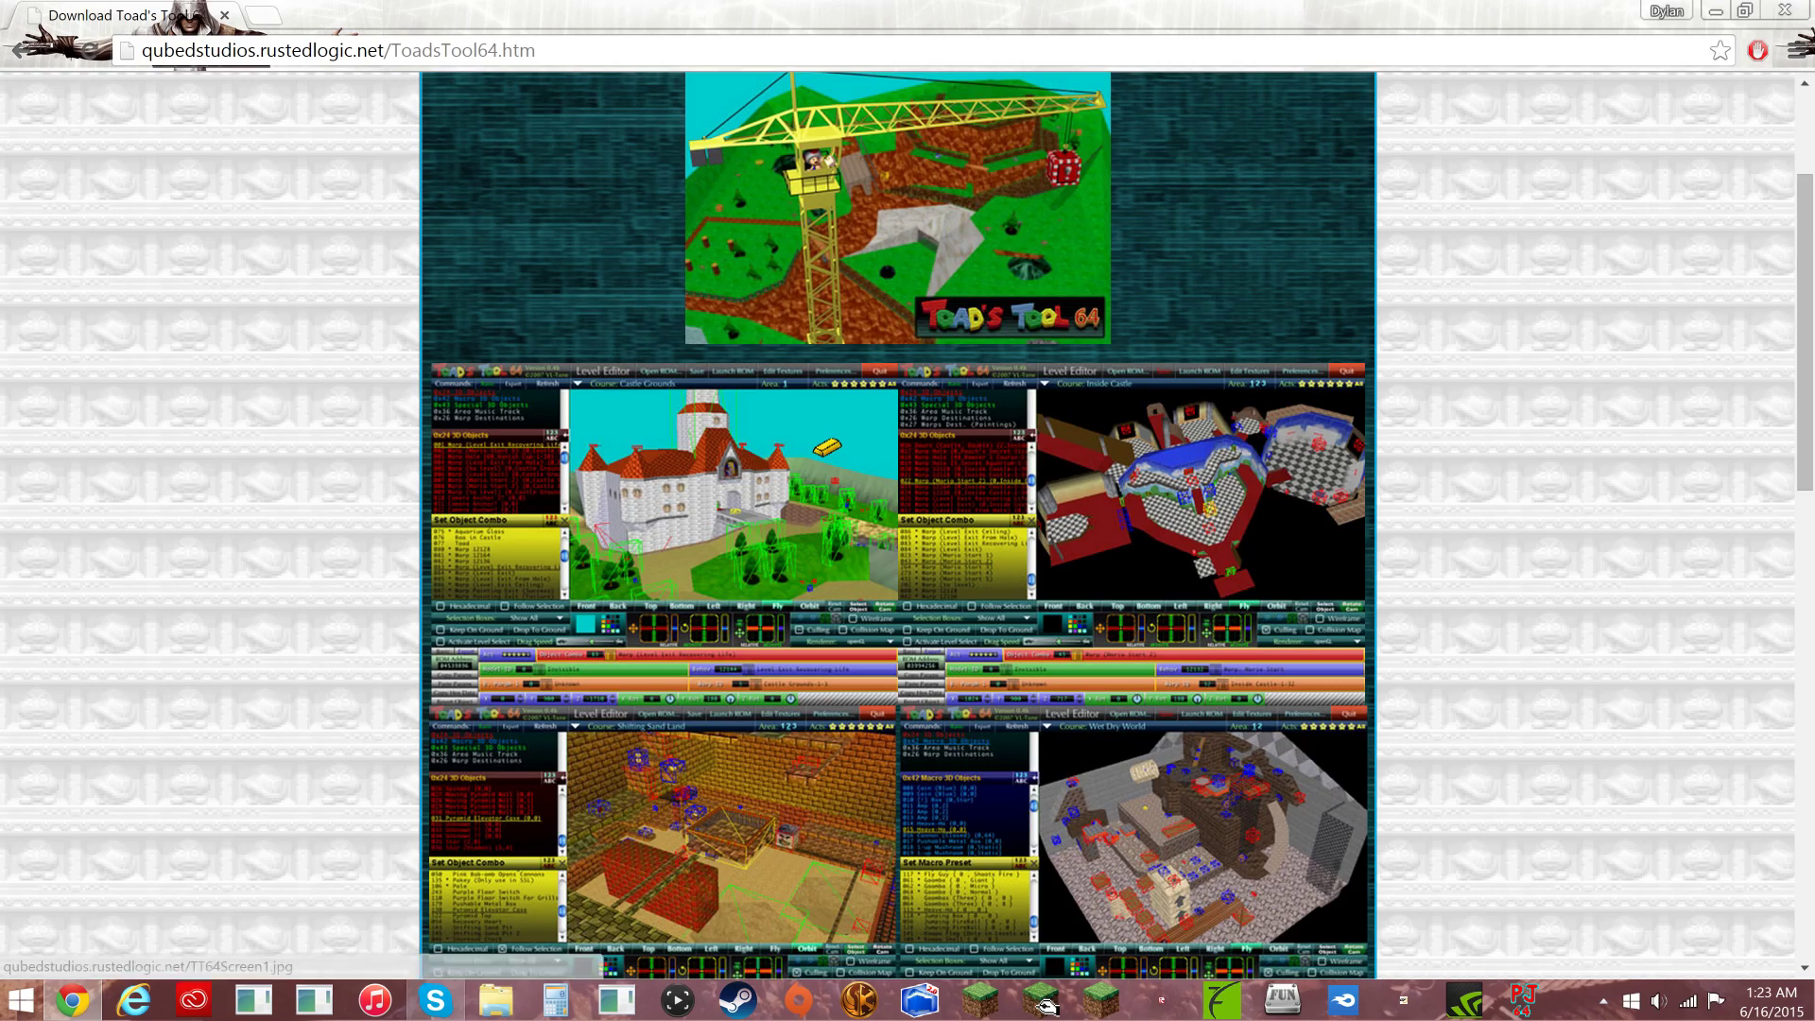
scroll(820, 437, "down", 3)
scroll(819, 437, "down", 2)
scroll(821, 437, "down", 2)
scroll(827, 447, "up", 5)
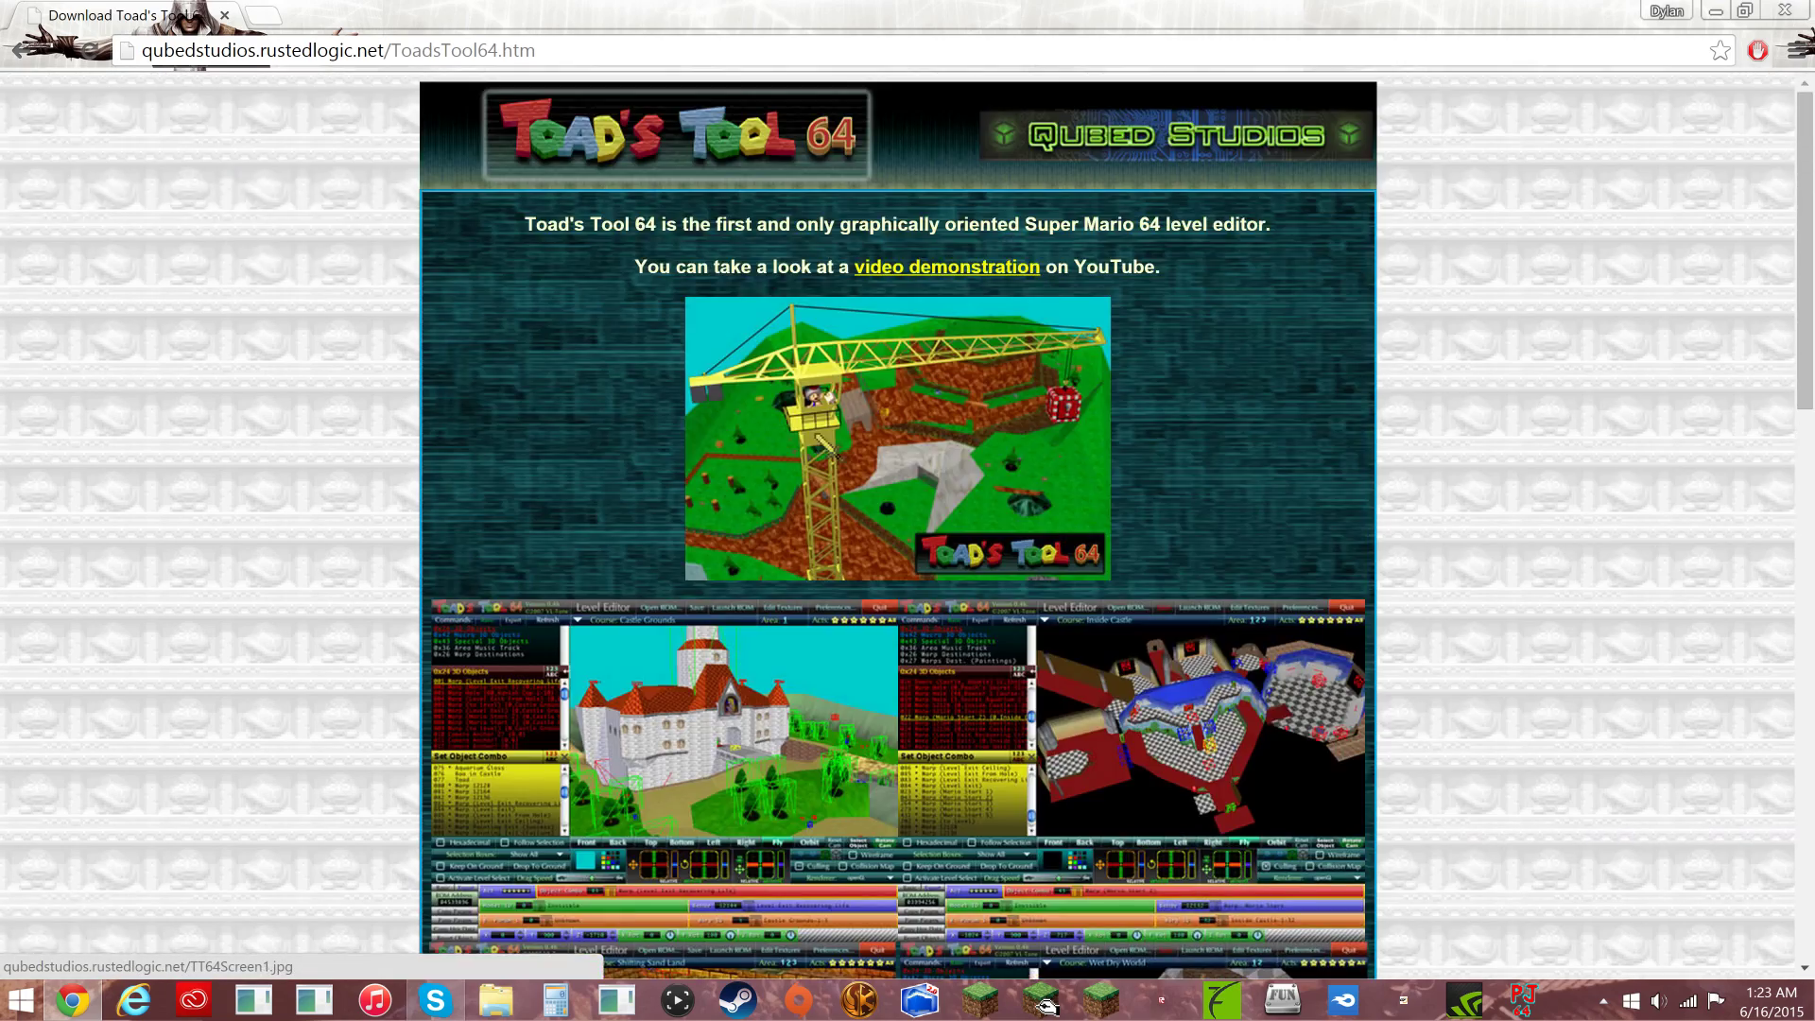
scroll(897, 486, "down", 4)
scroll(896, 485, "down", 3)
scroll(897, 485, "down", 1)
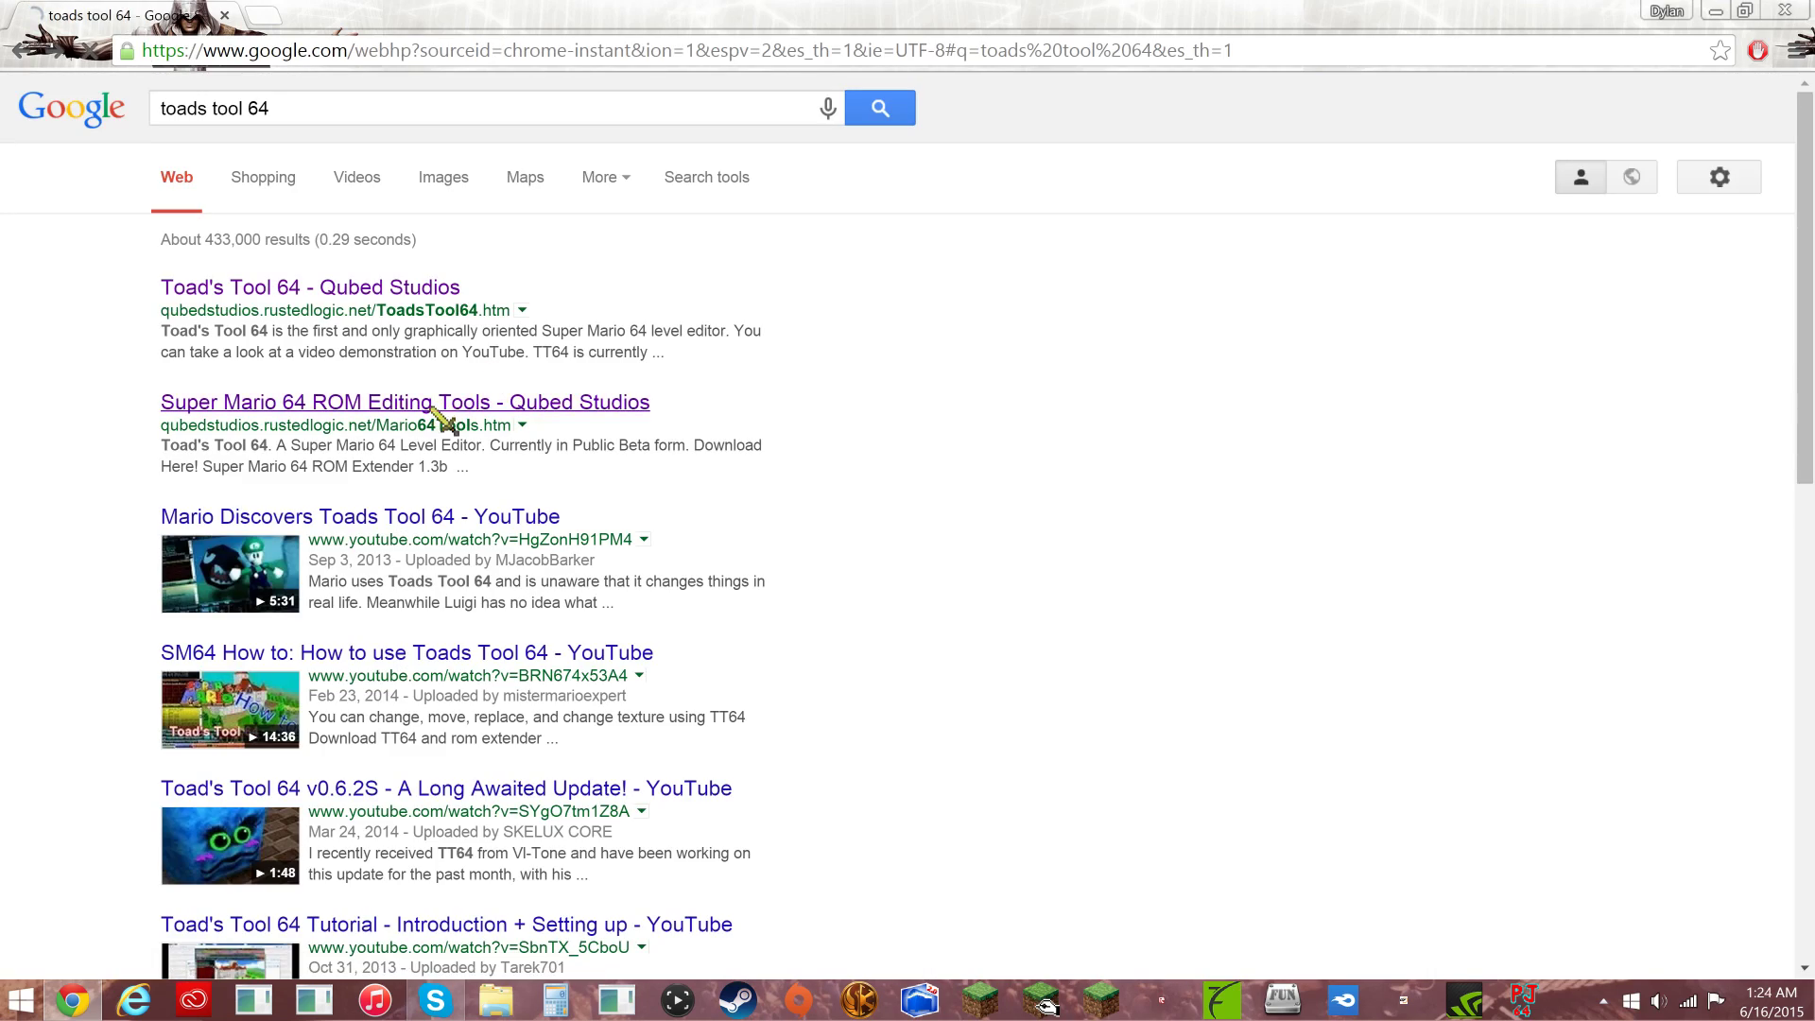
left_click(440, 403)
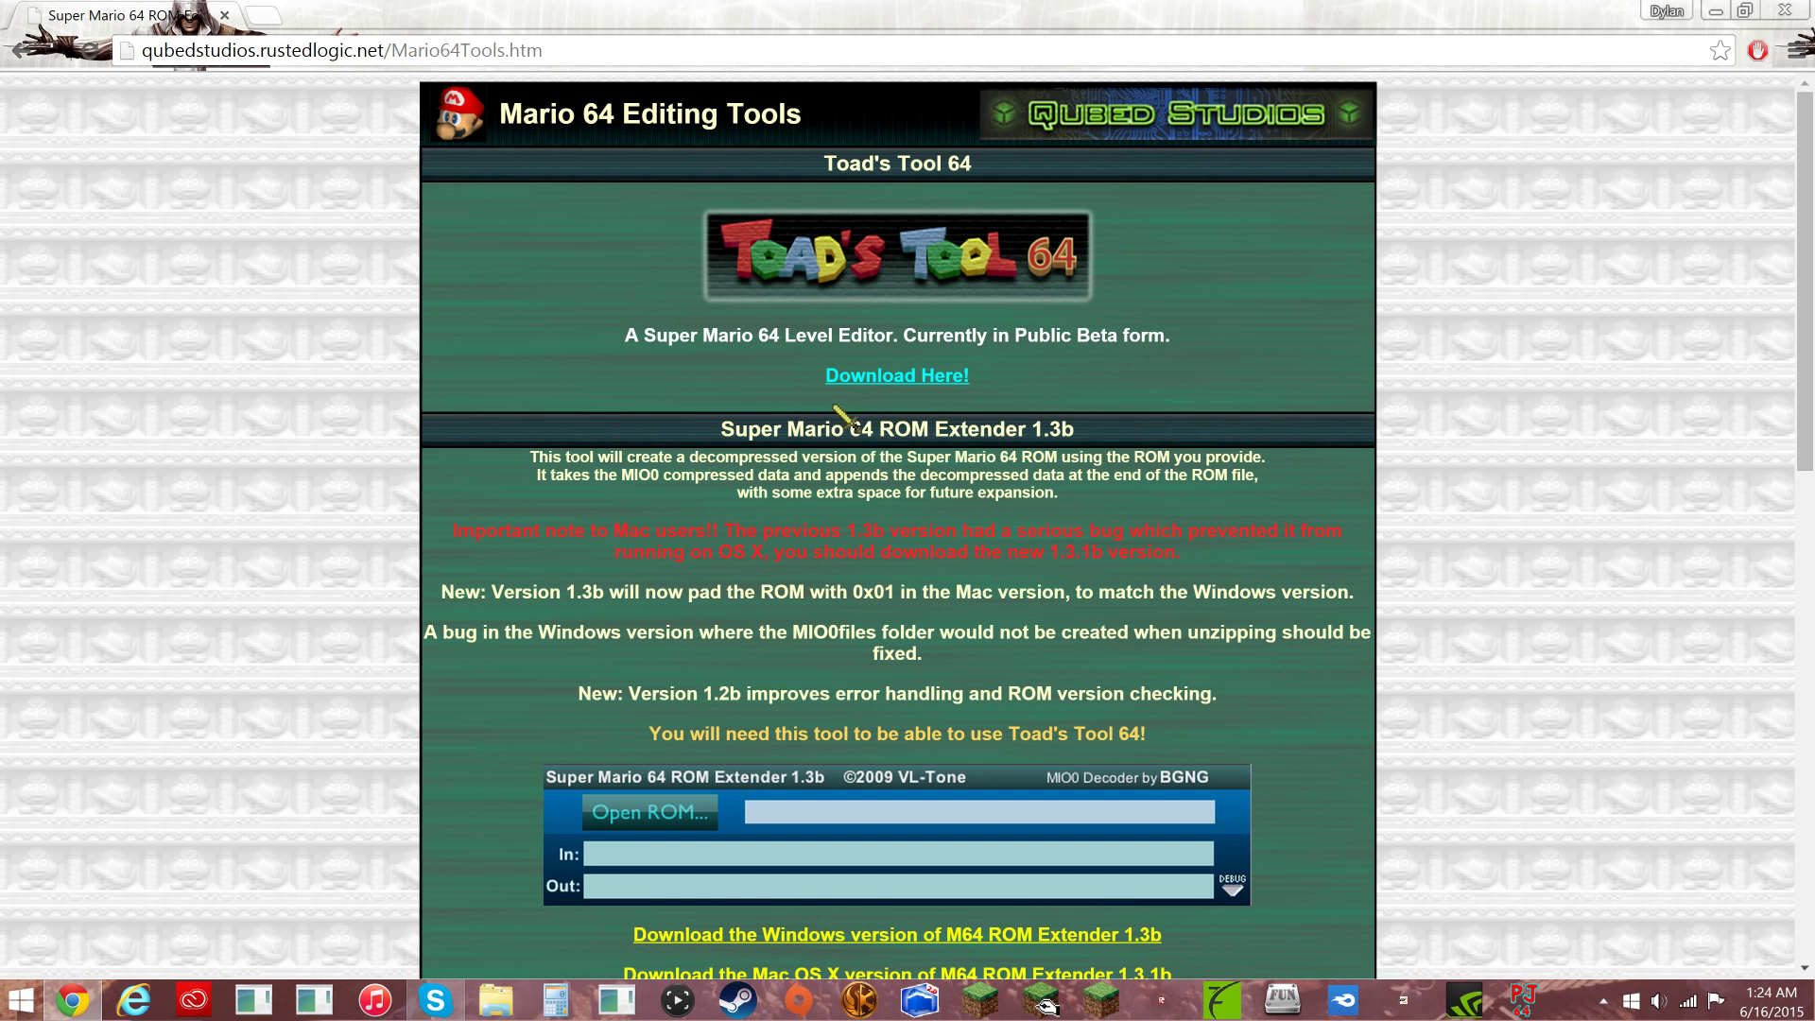
left_click(889, 382)
scroll(870, 547, "down", 5)
scroll(871, 548, "down", 2)
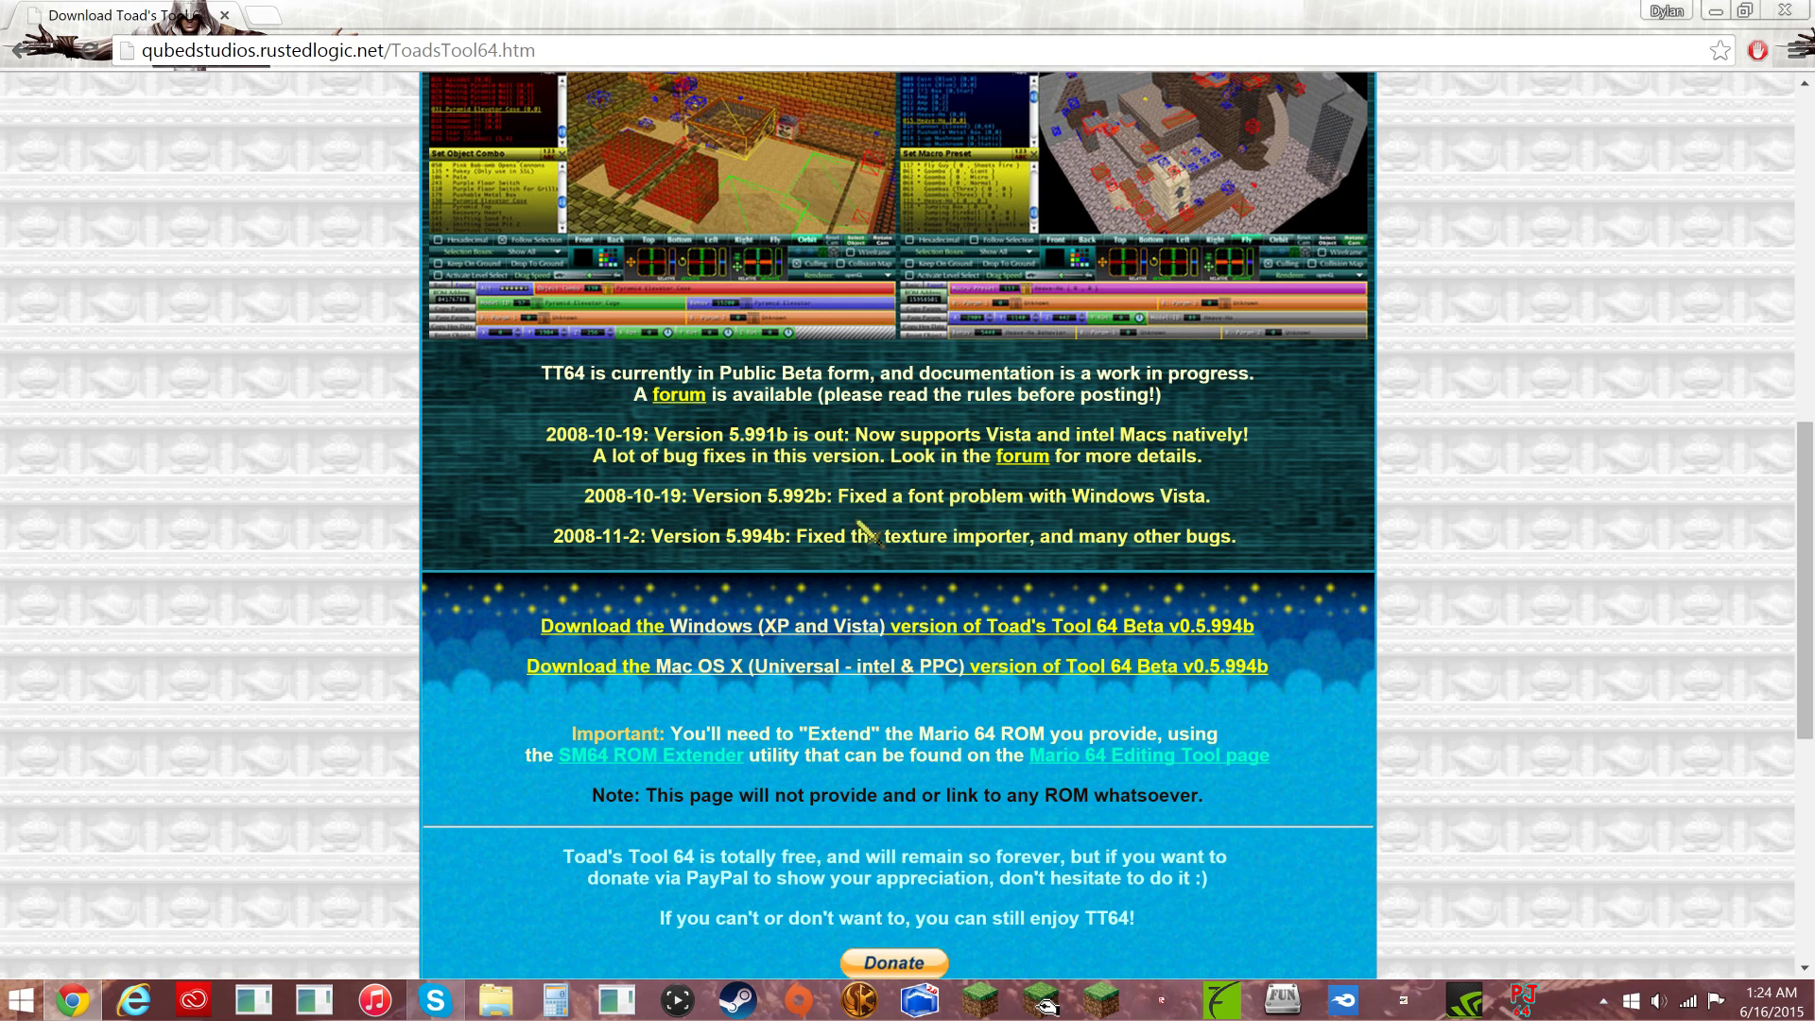
key("alt+Left")
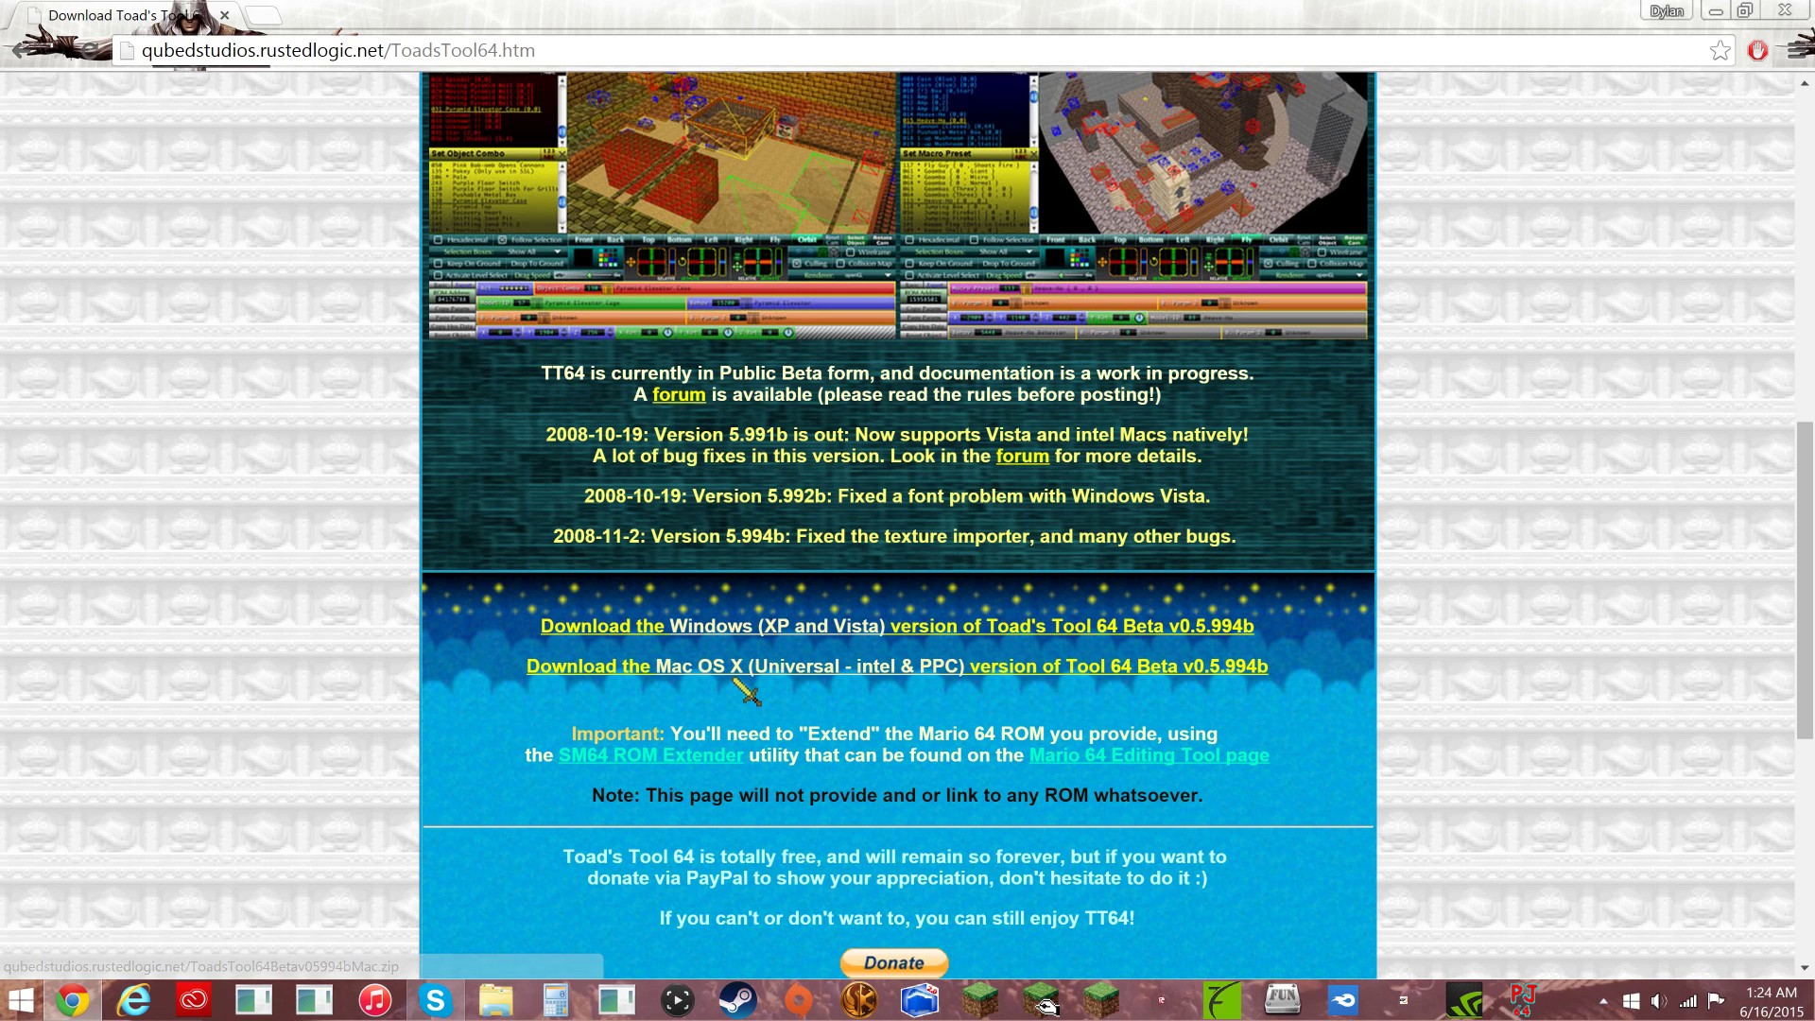
scroll(738, 673, "down", 5)
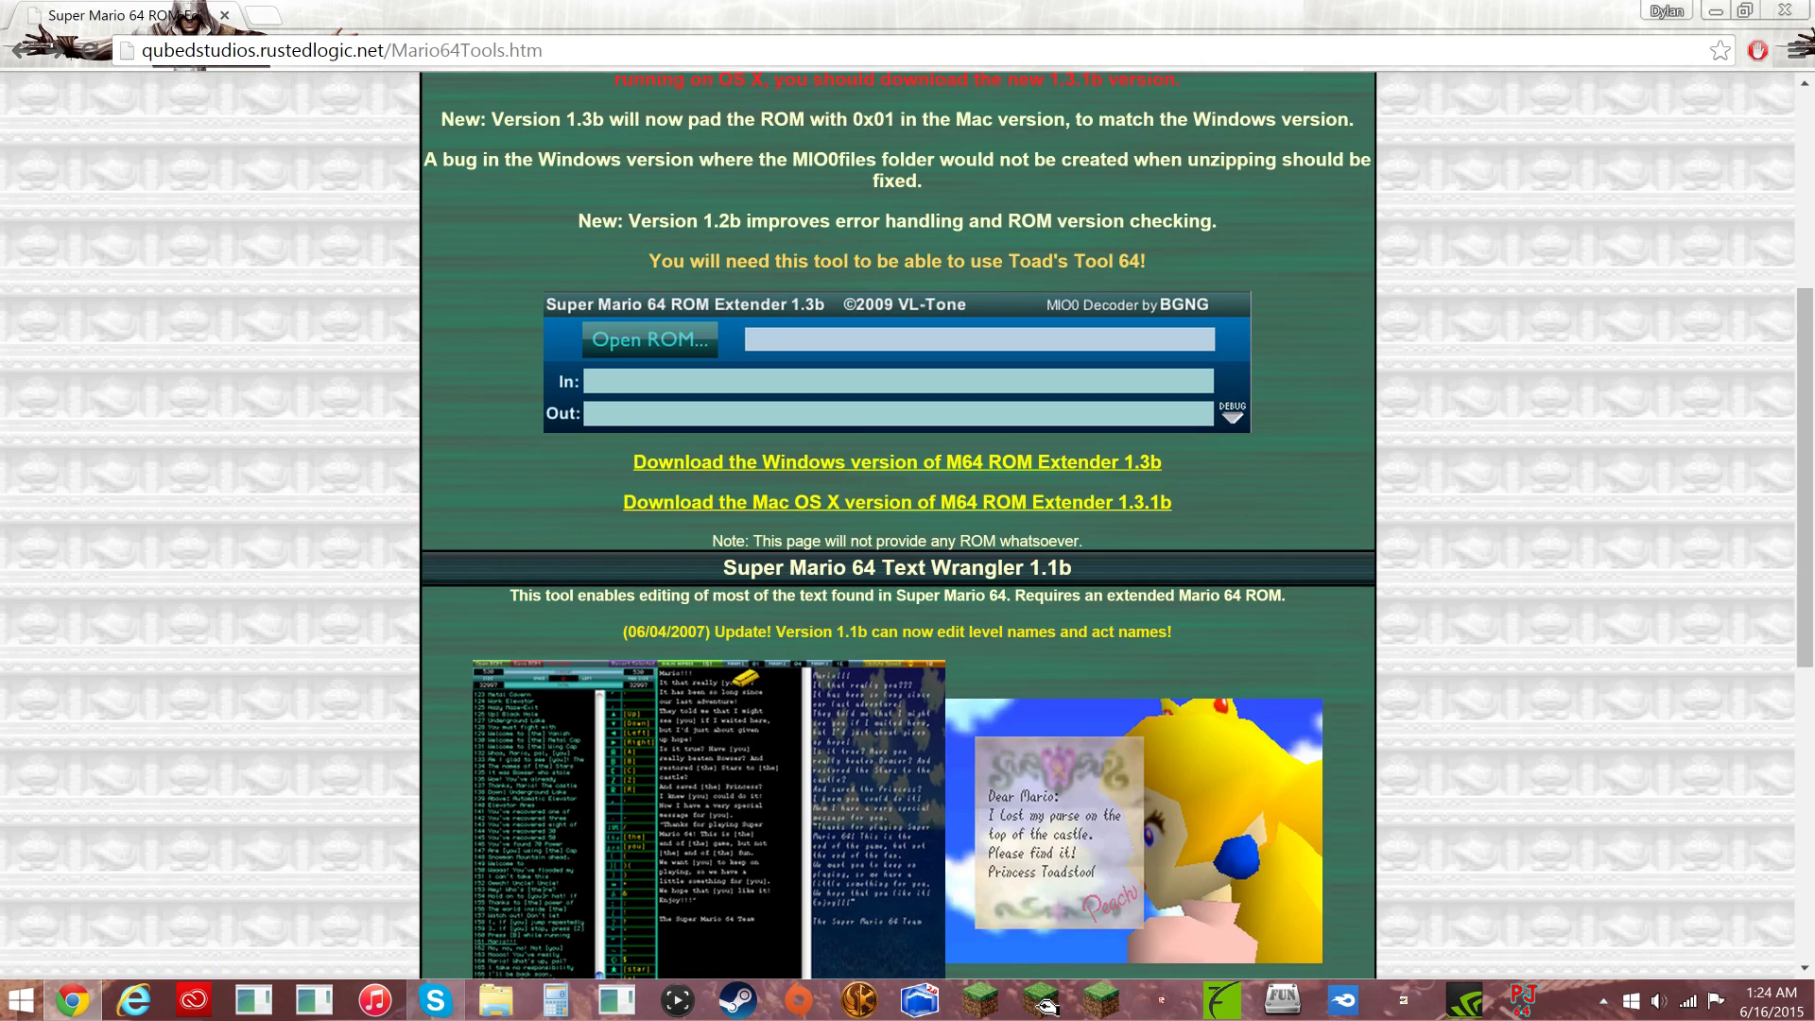
scroll(787, 252, "up", 2)
scroll(615, 275, "up", 1)
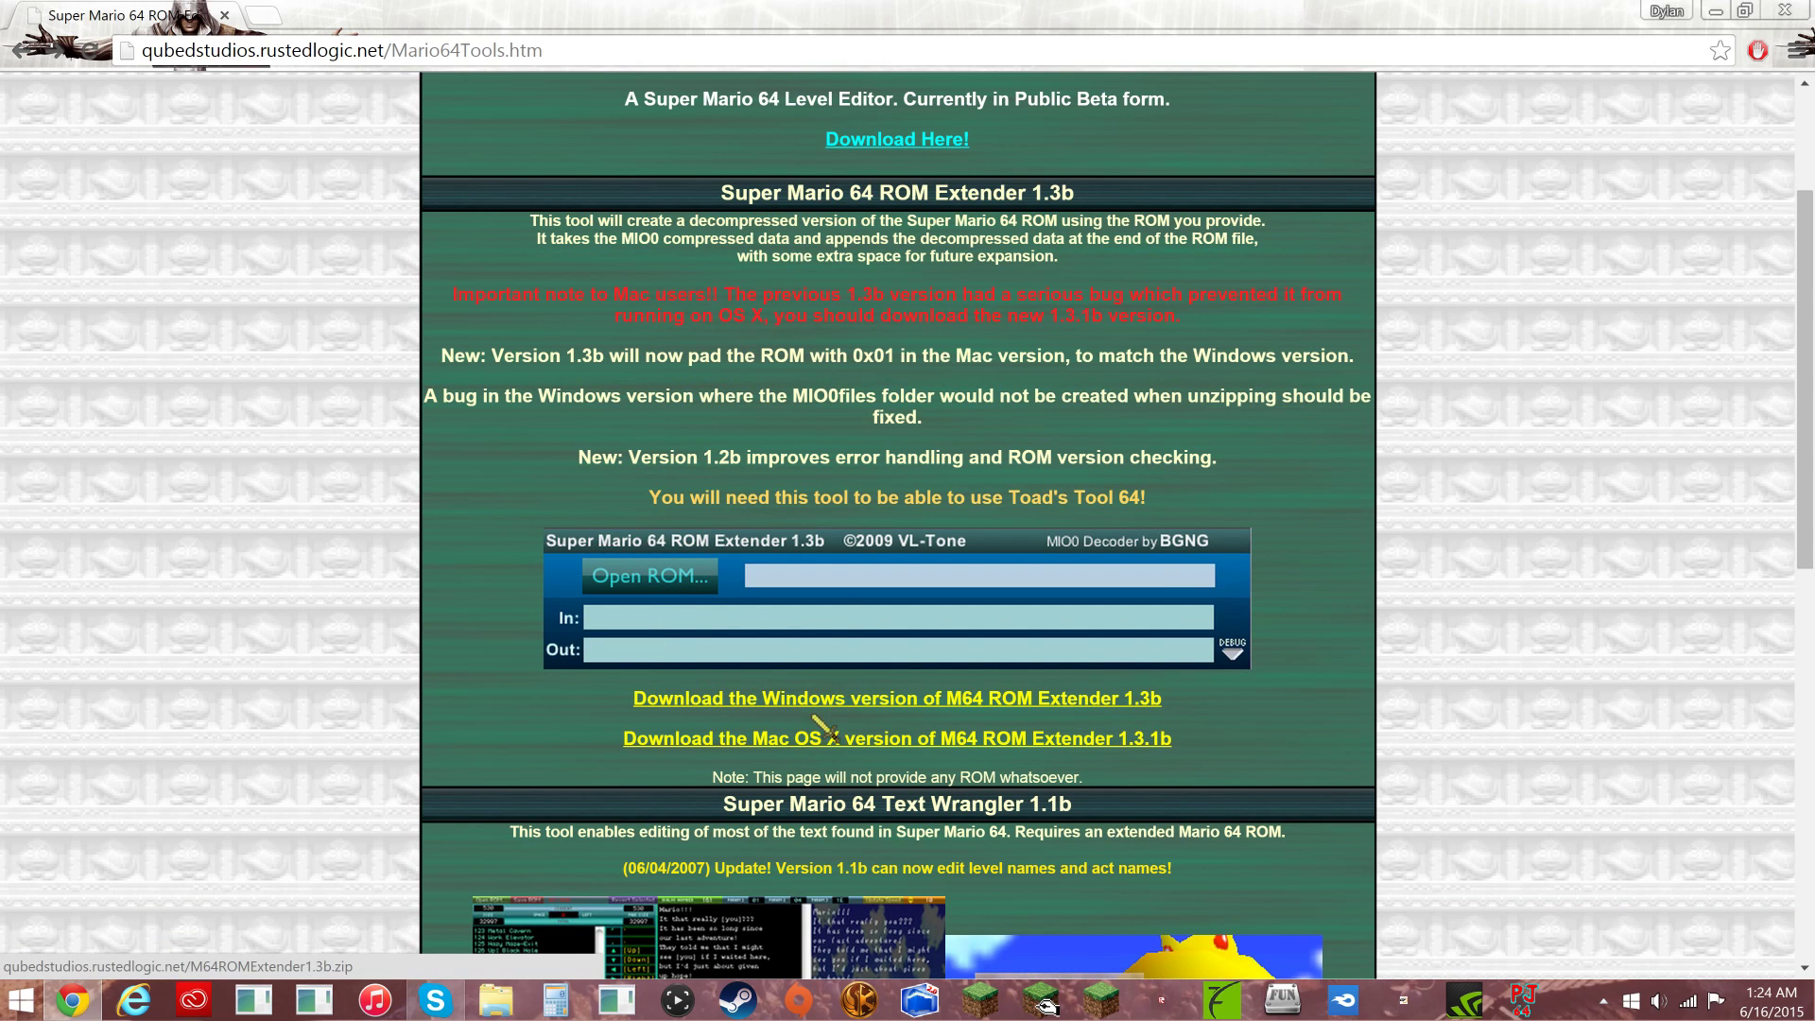
key("super+d")
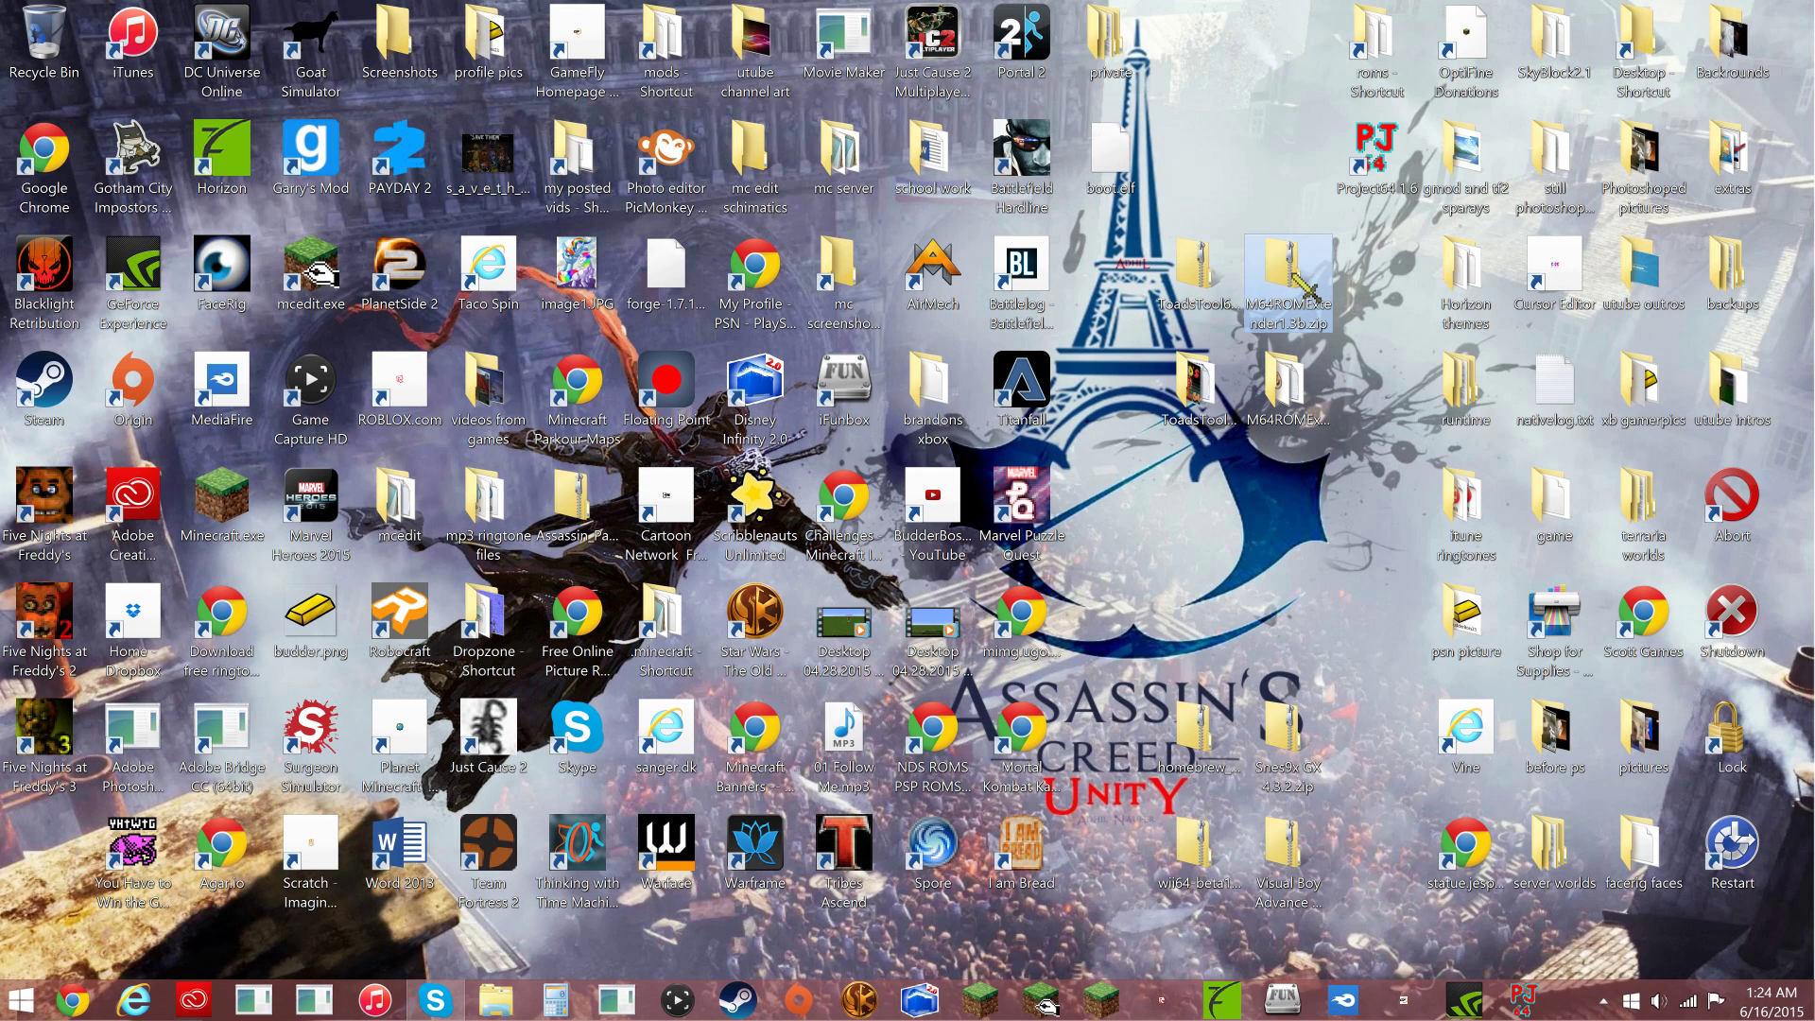
- Find Super Mario 64 (USA).n64 in the roms folder, then return to Chrome
left_click(1284, 398)
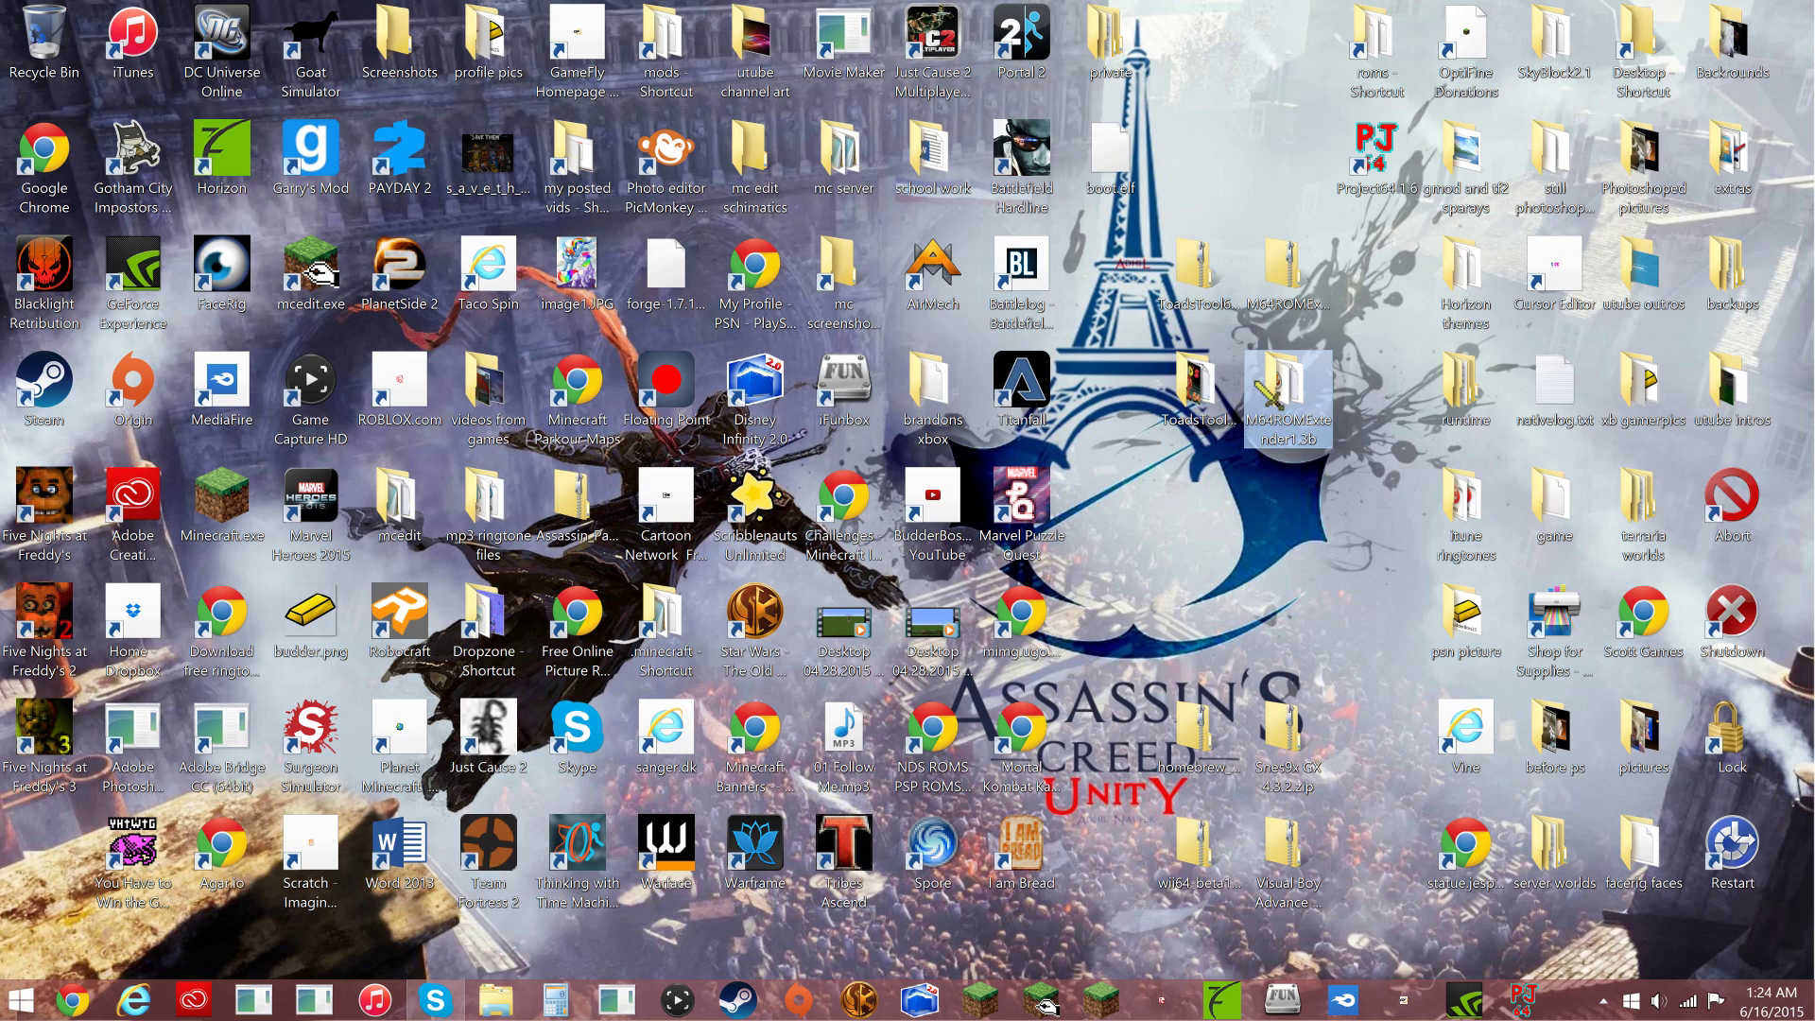
double_click(1376, 58)
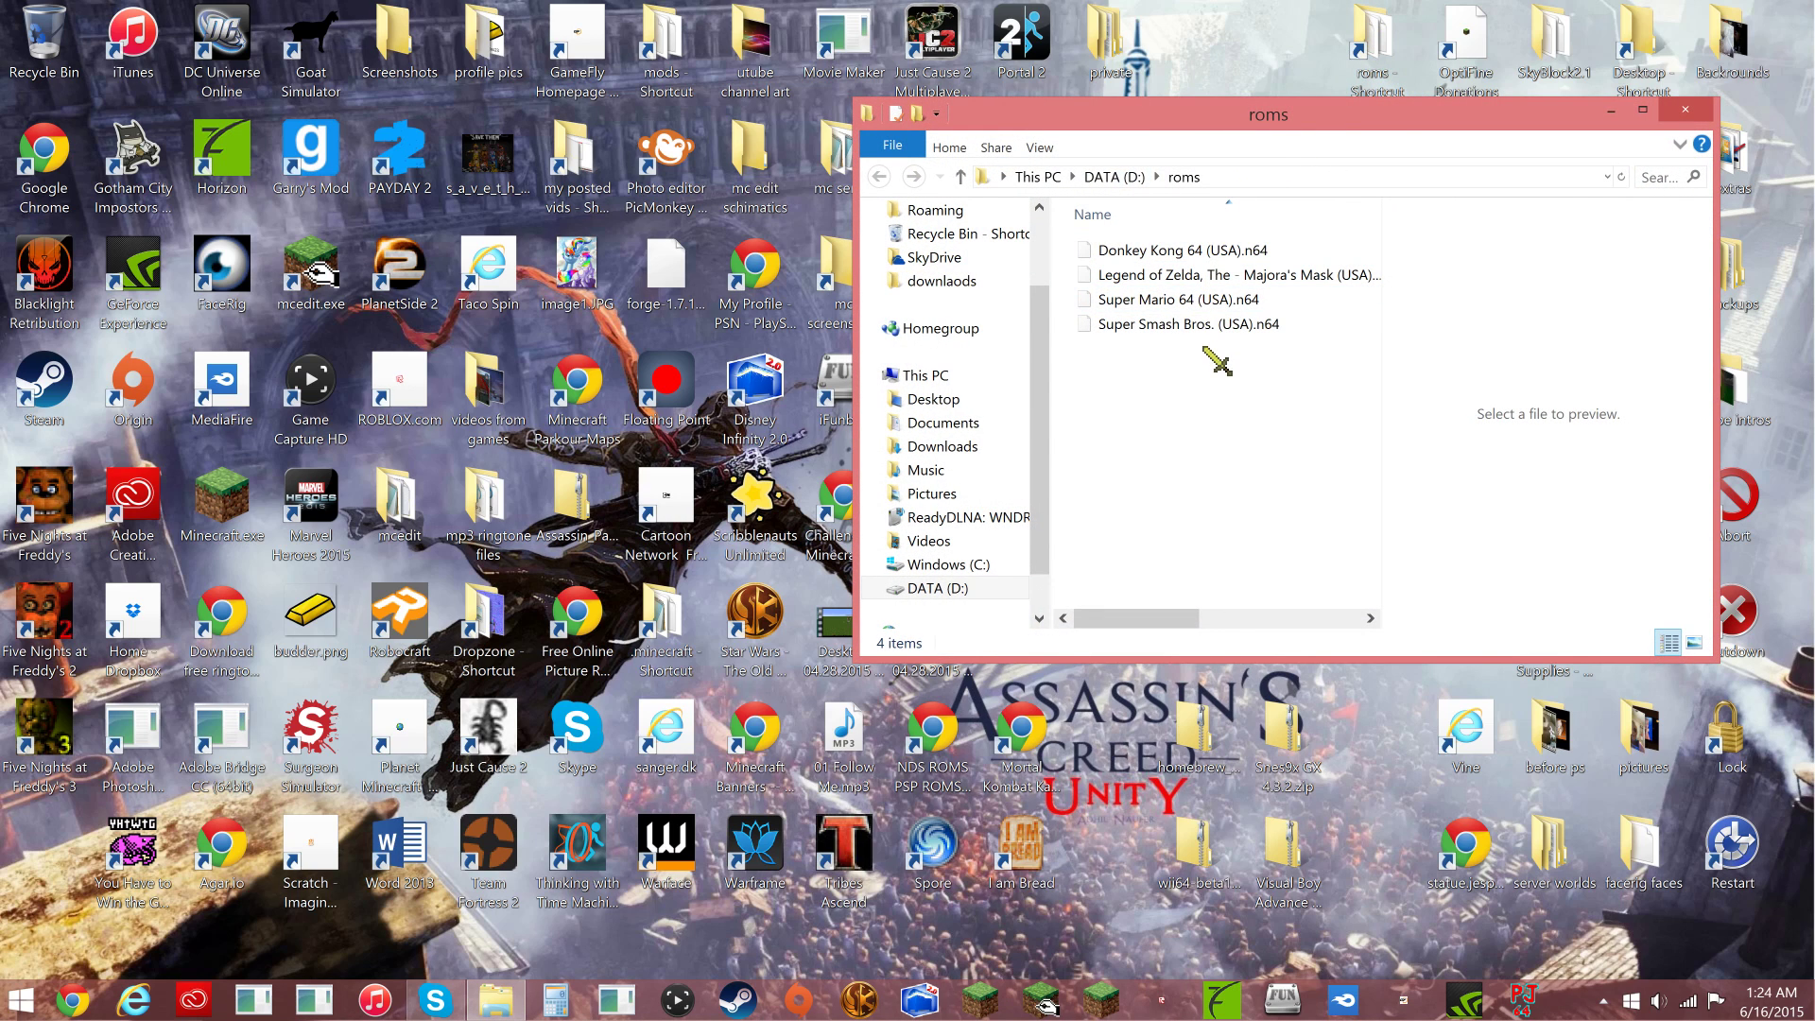
left_click(1221, 304)
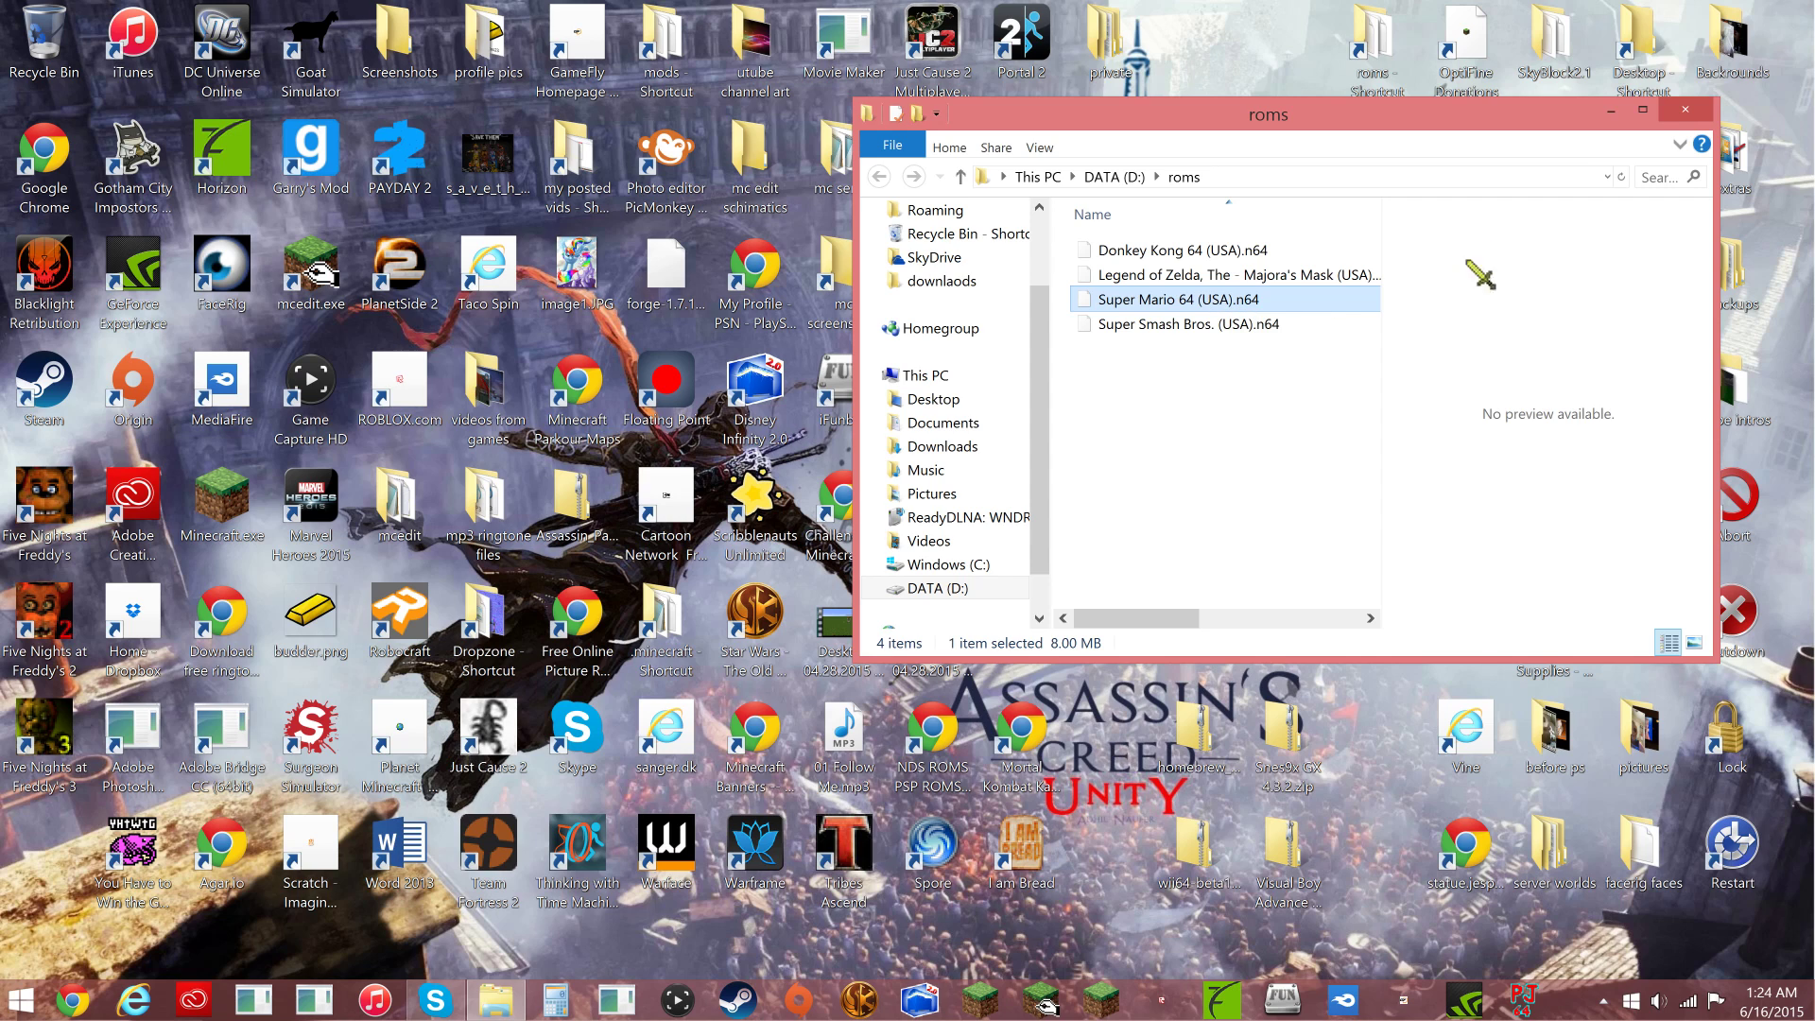
left_click(1701, 114)
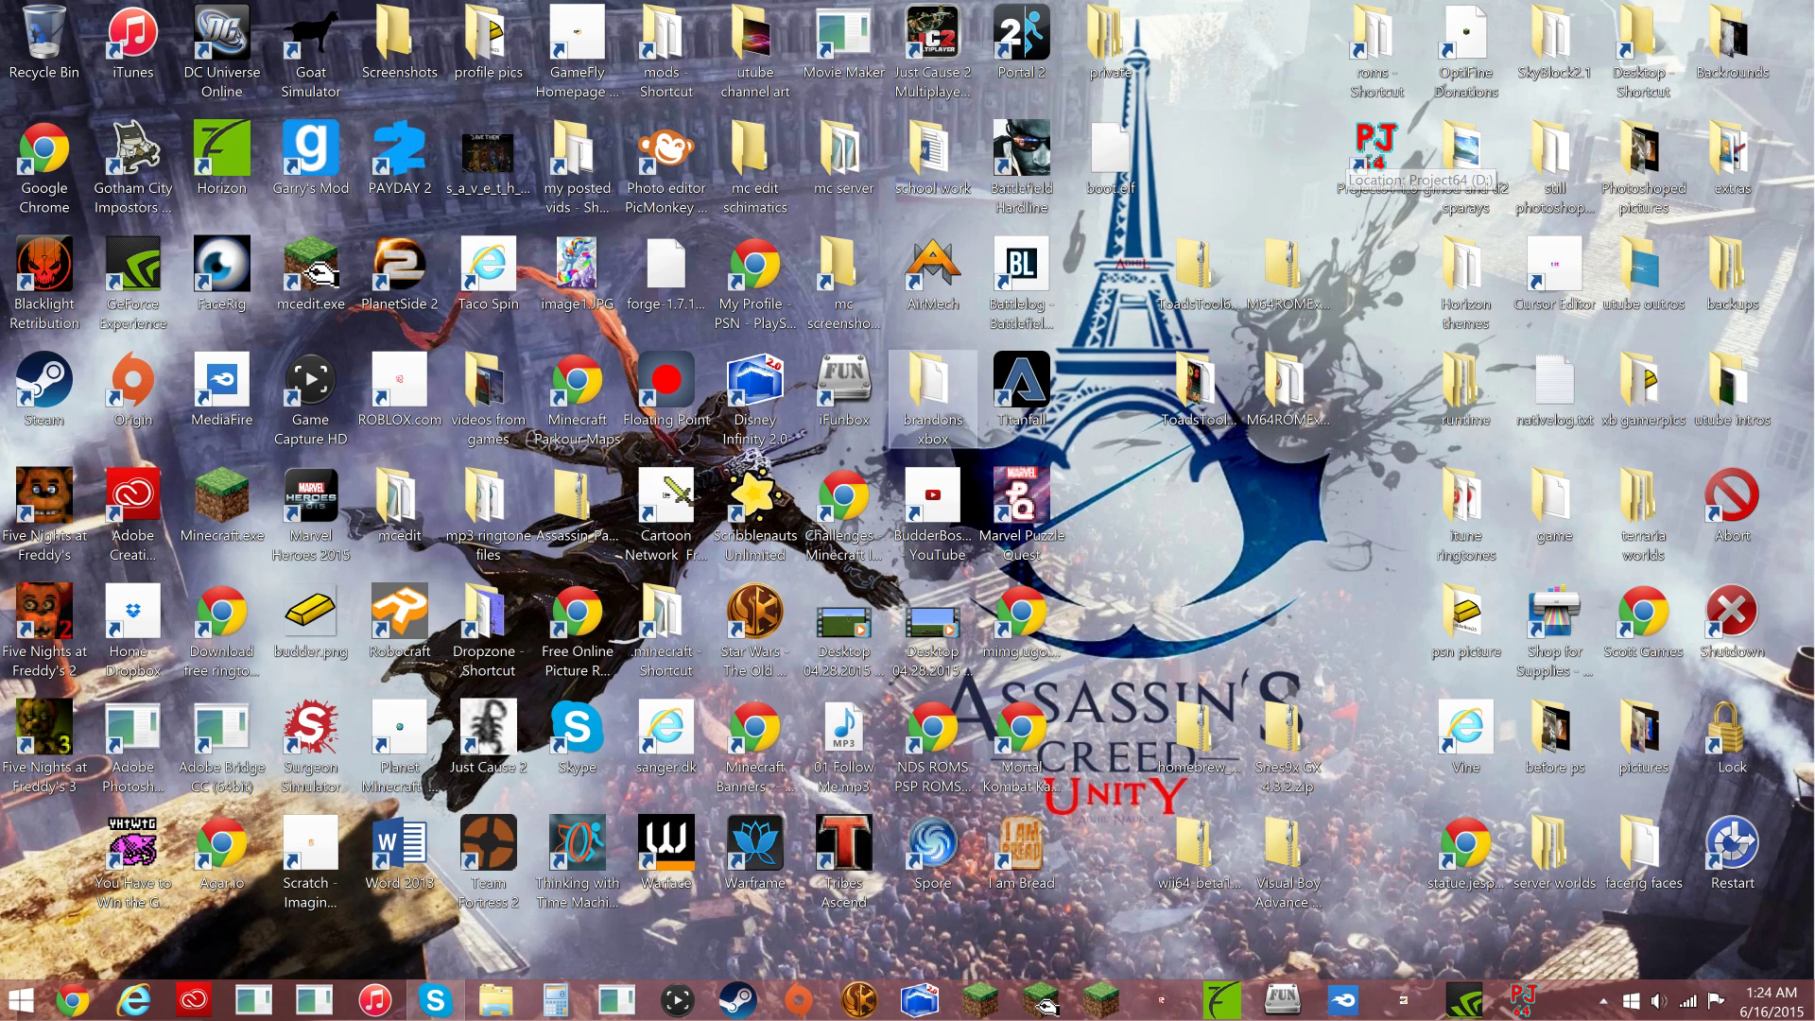
left_click(73, 999)
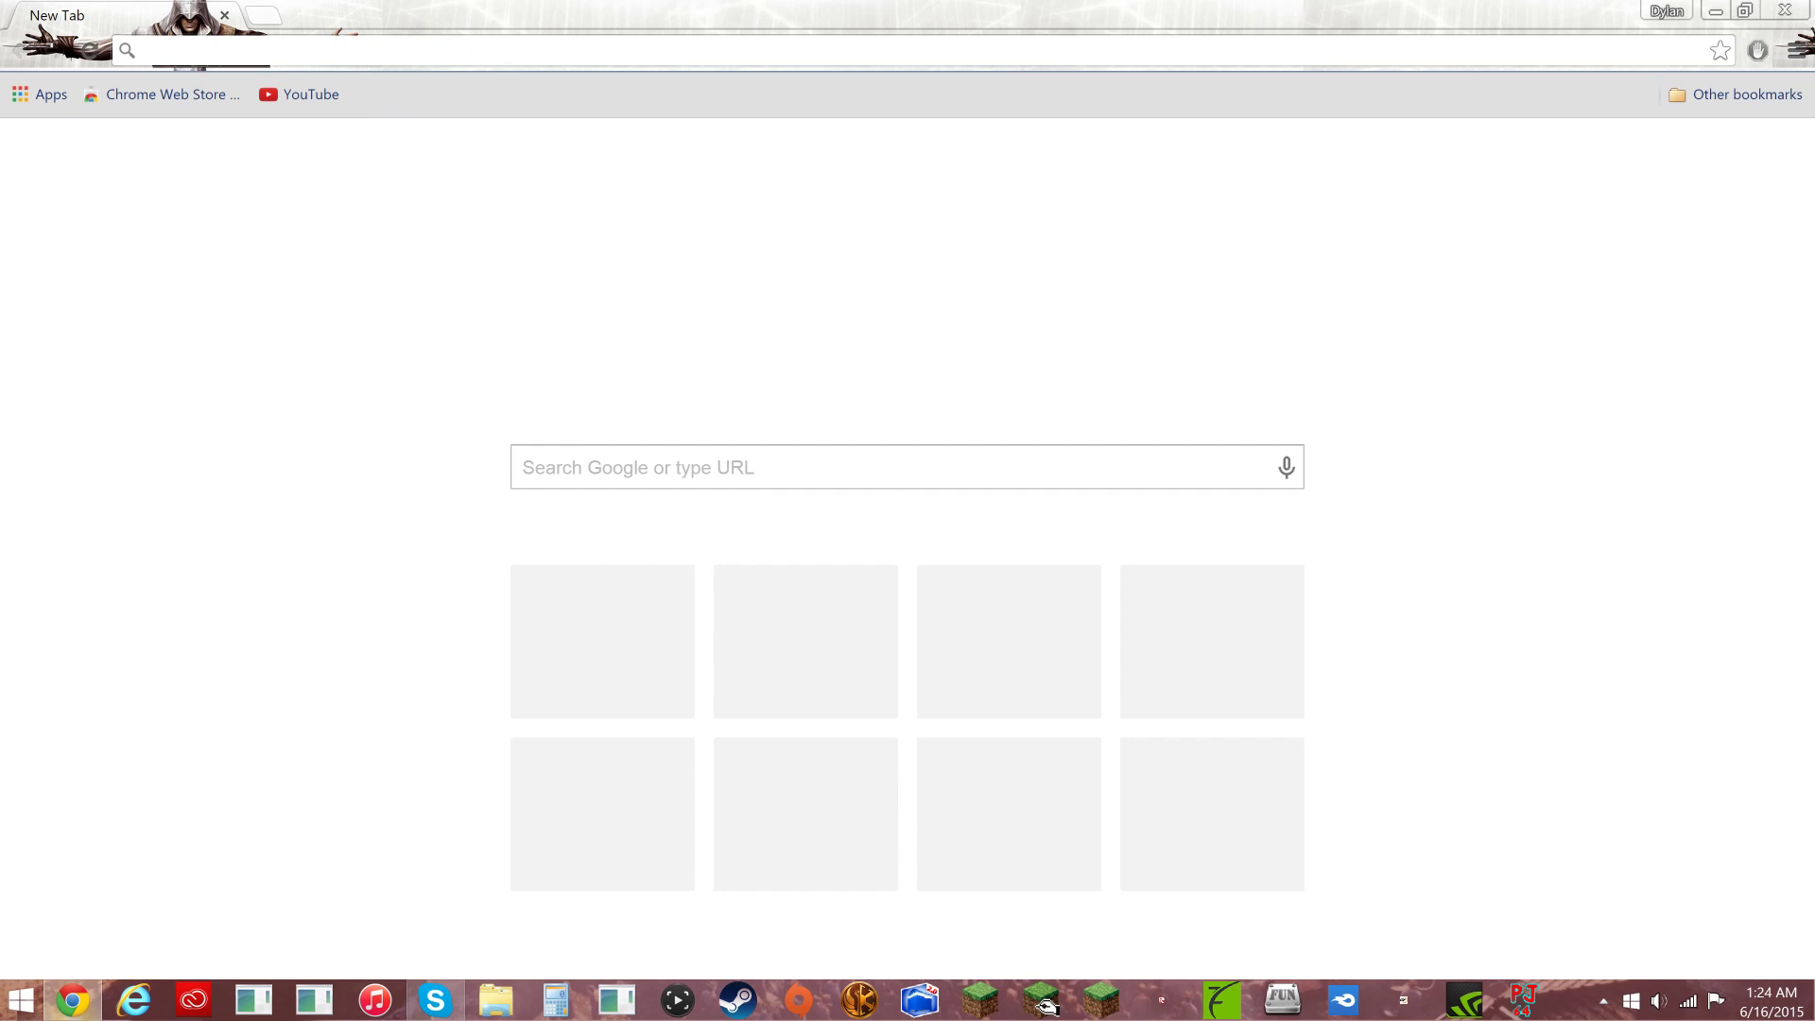
type("pro")
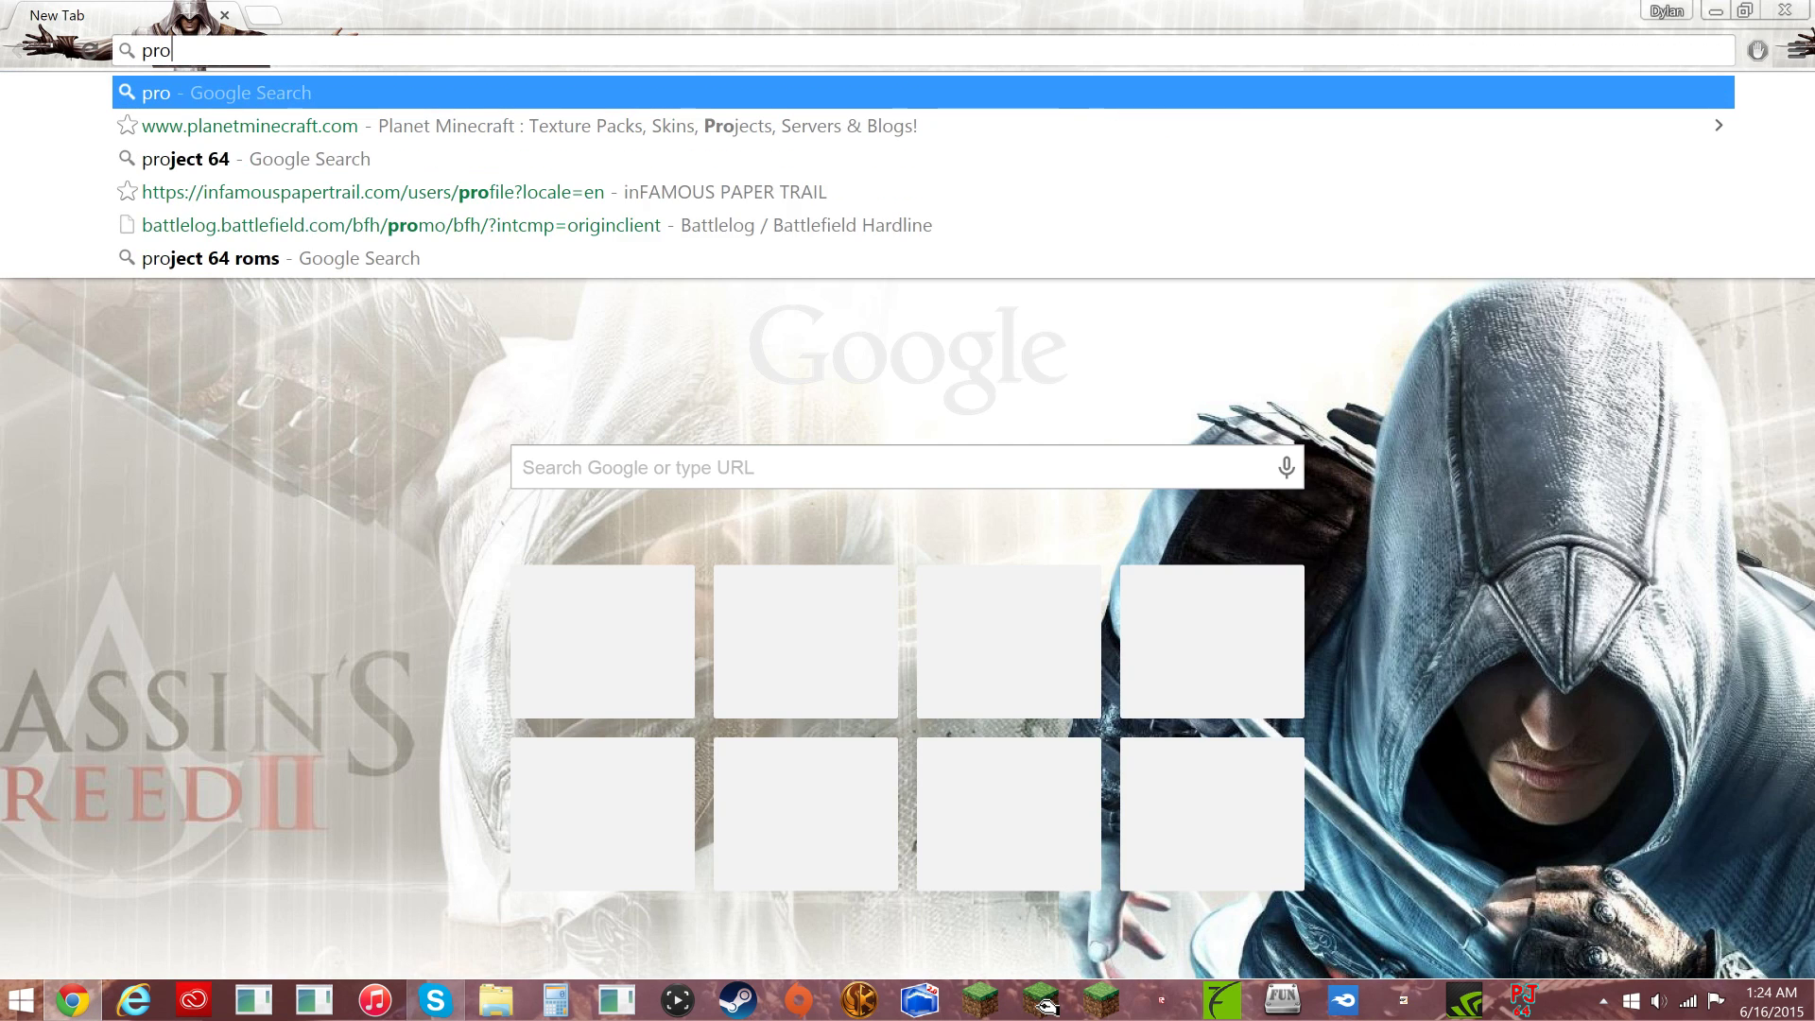
type("ject 64")
- Search 'project 64' and visit the CoolROM, then The Emulator Zone Project64 pages
key("Return")
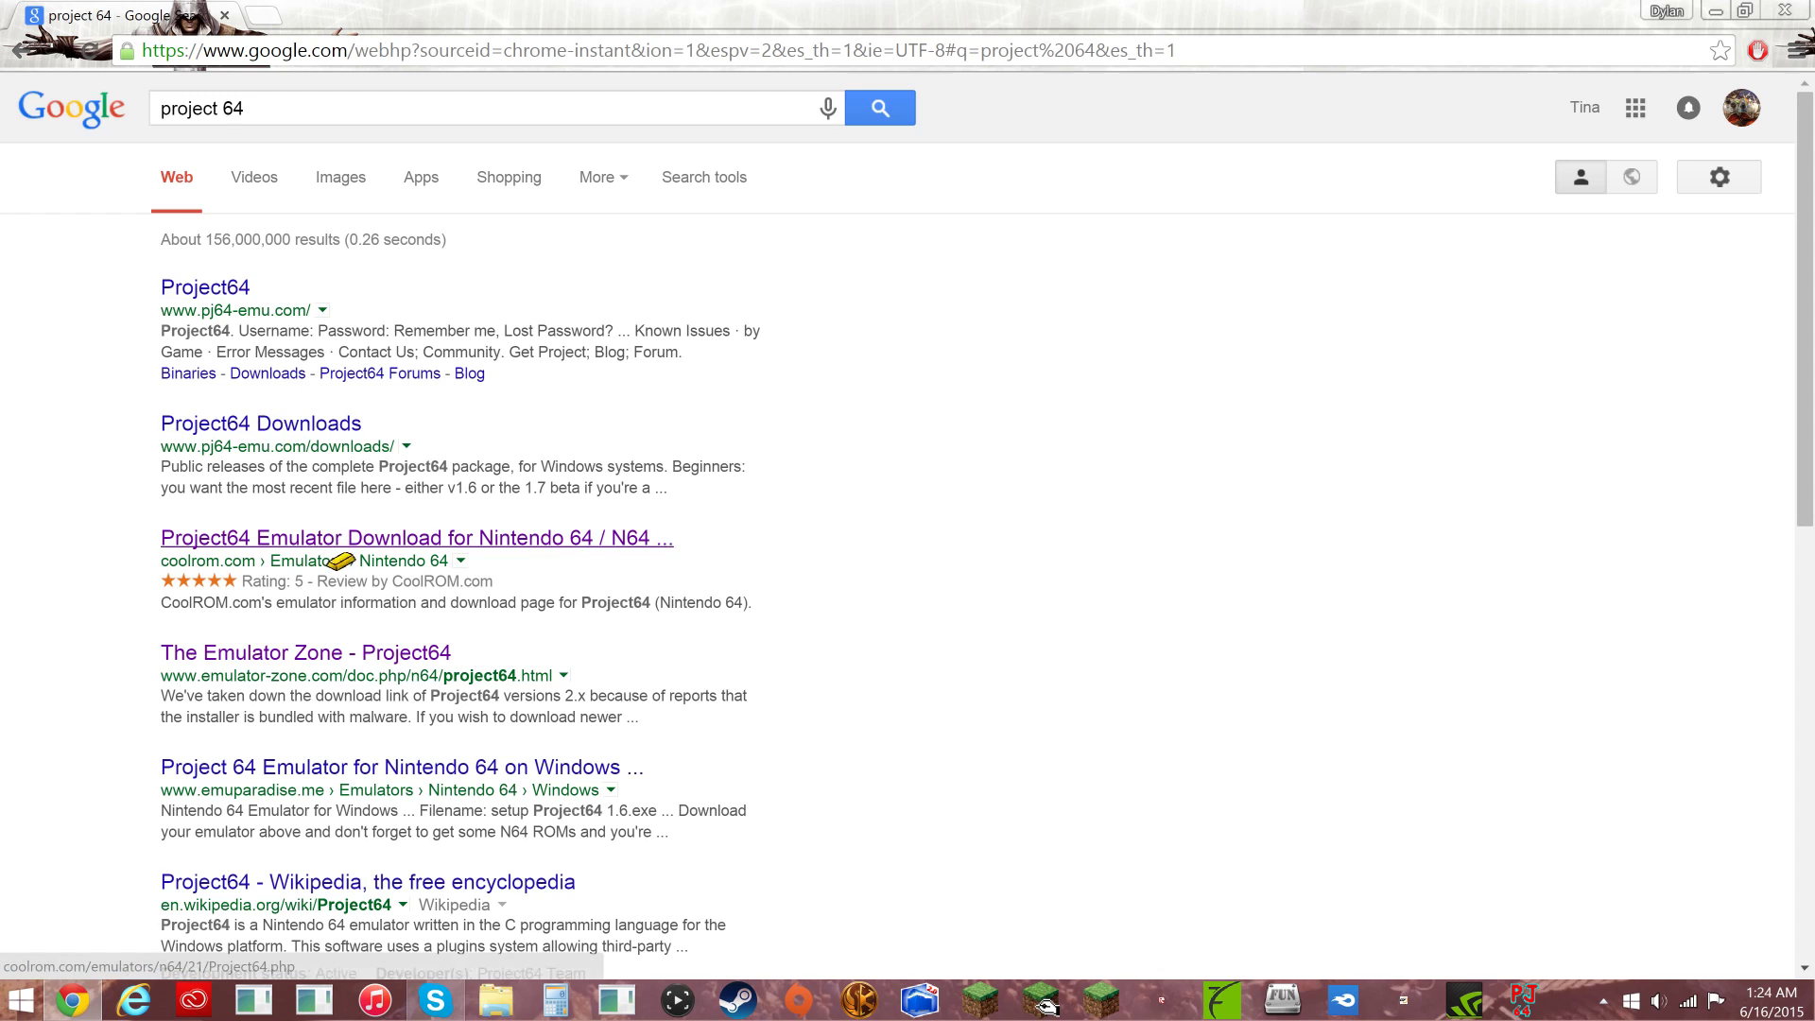
left_click(347, 541)
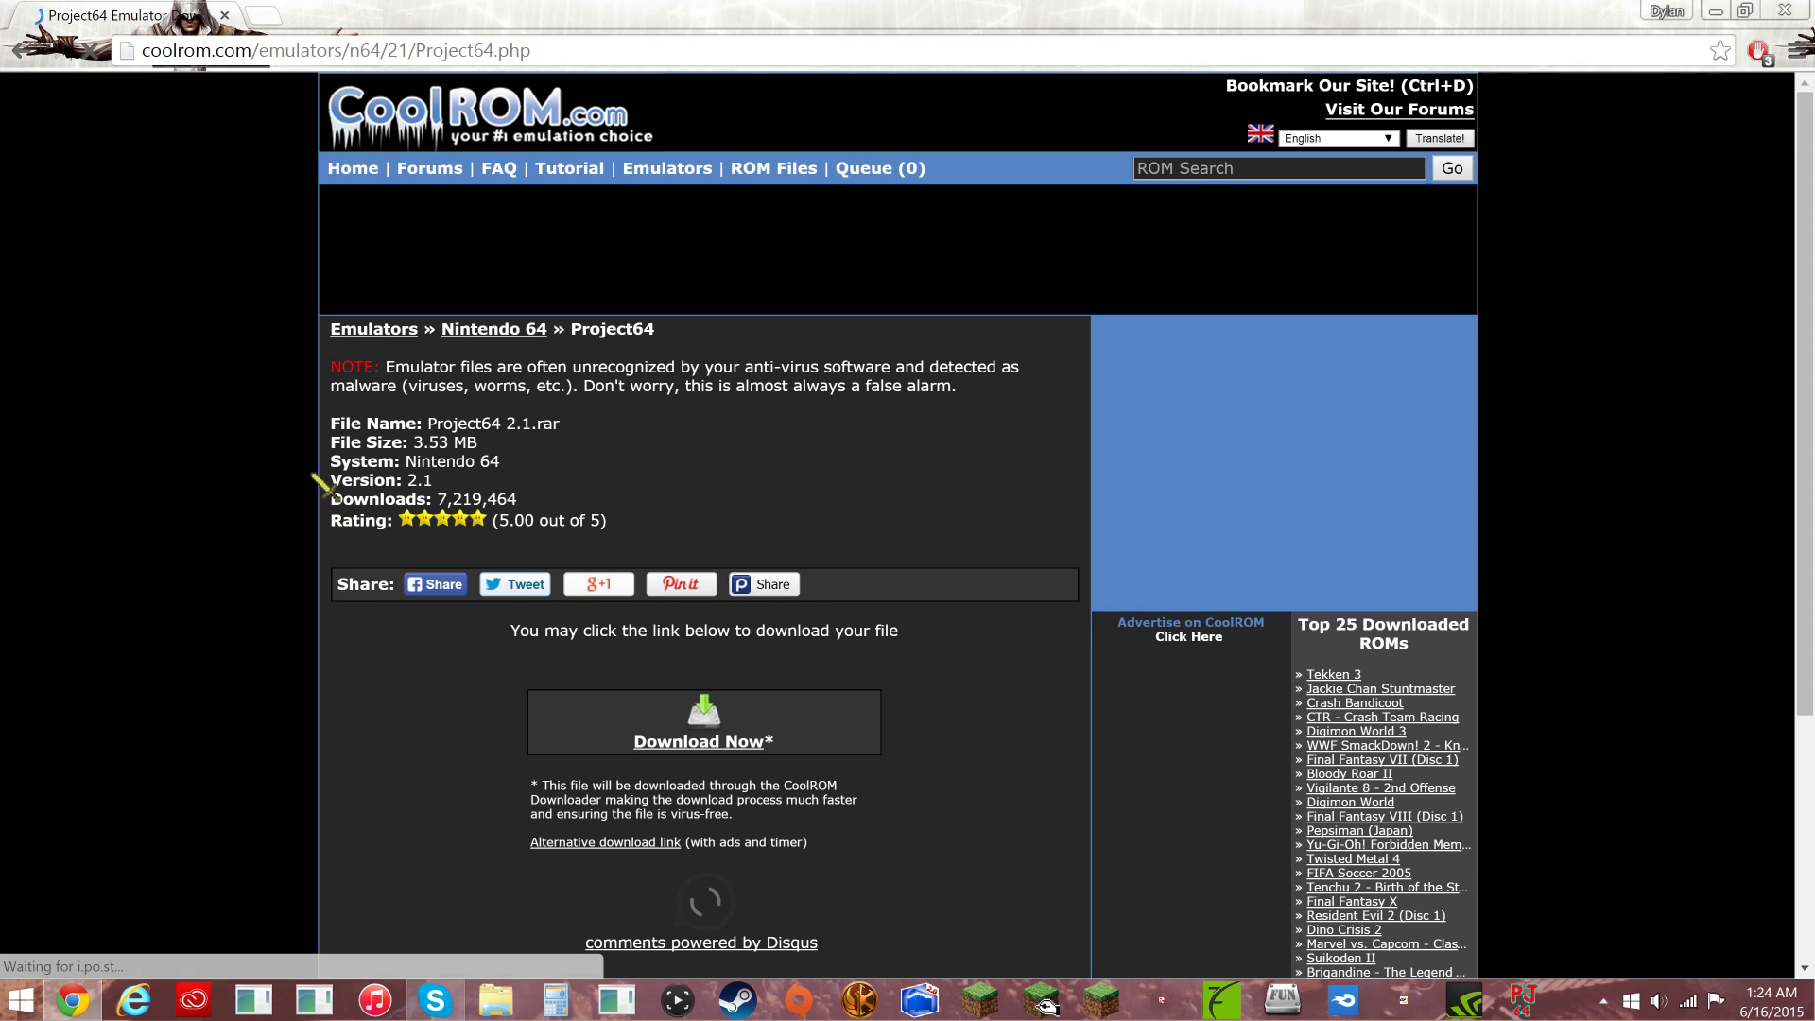
key("alt+Left")
left_click(329, 651)
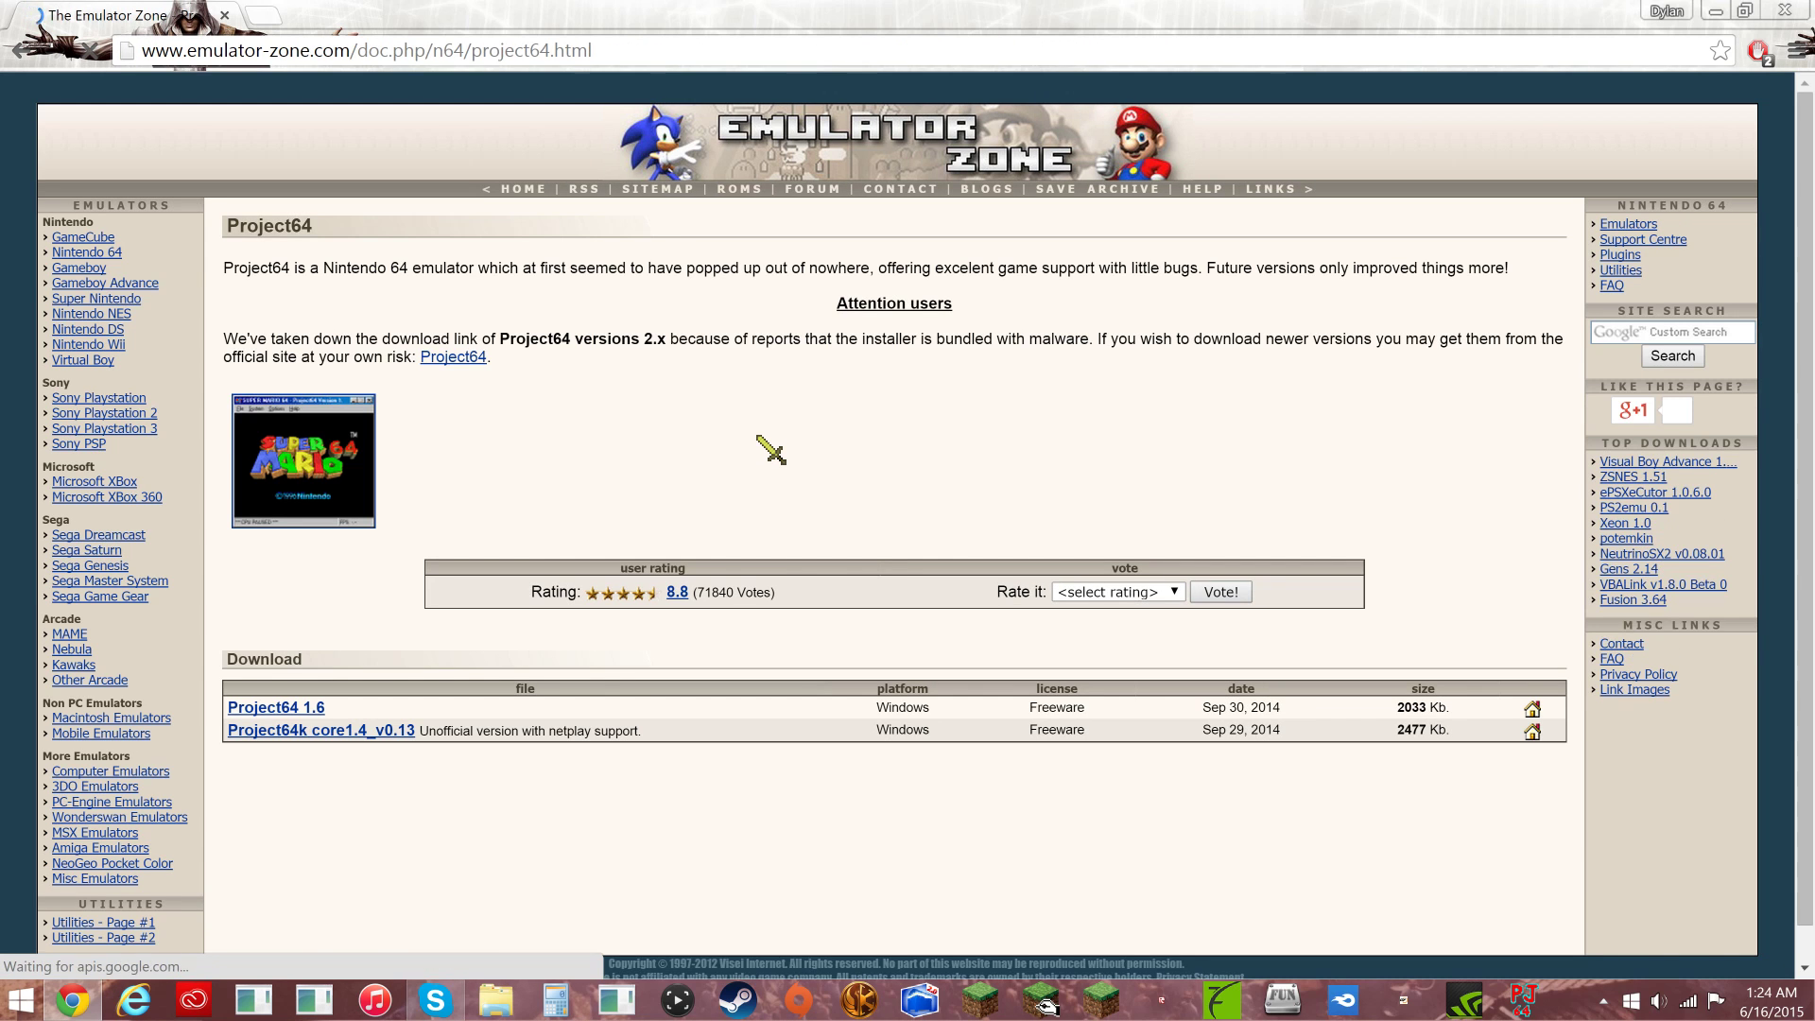
- Start the Project64 1.6 download, cancel it, and minimize Chrome
left_click(309, 709)
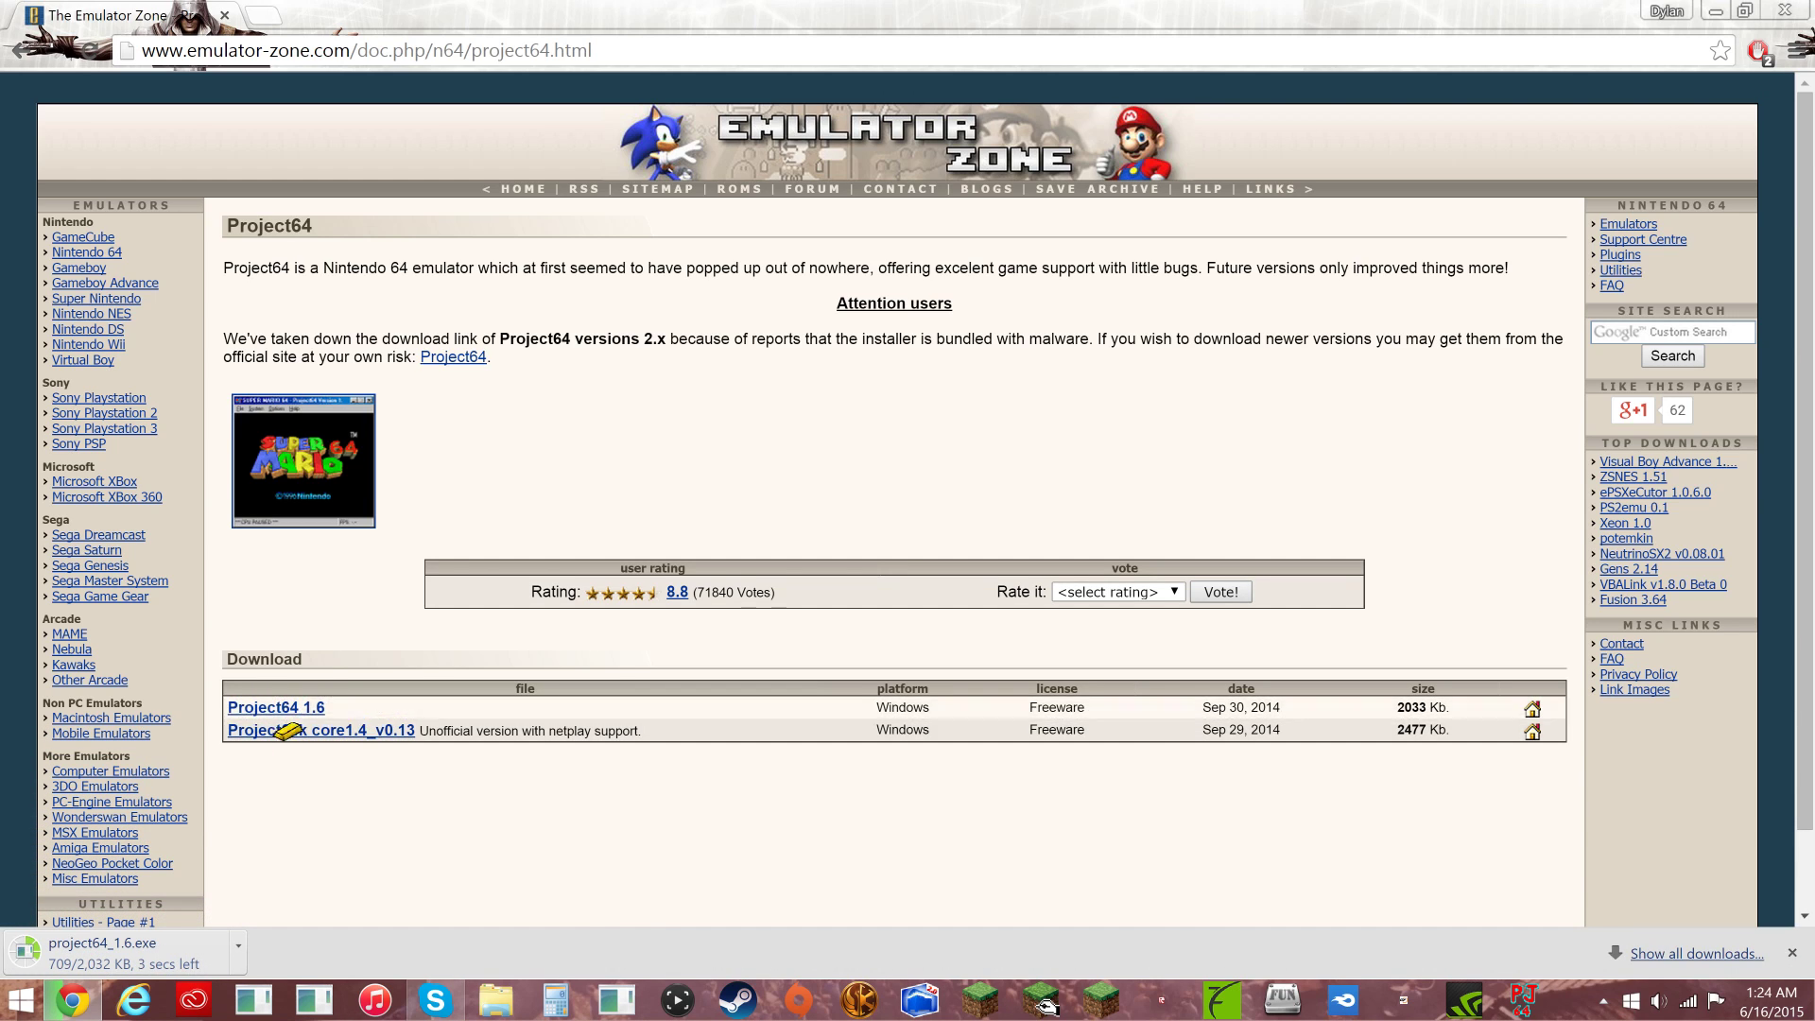
right_click(185, 964)
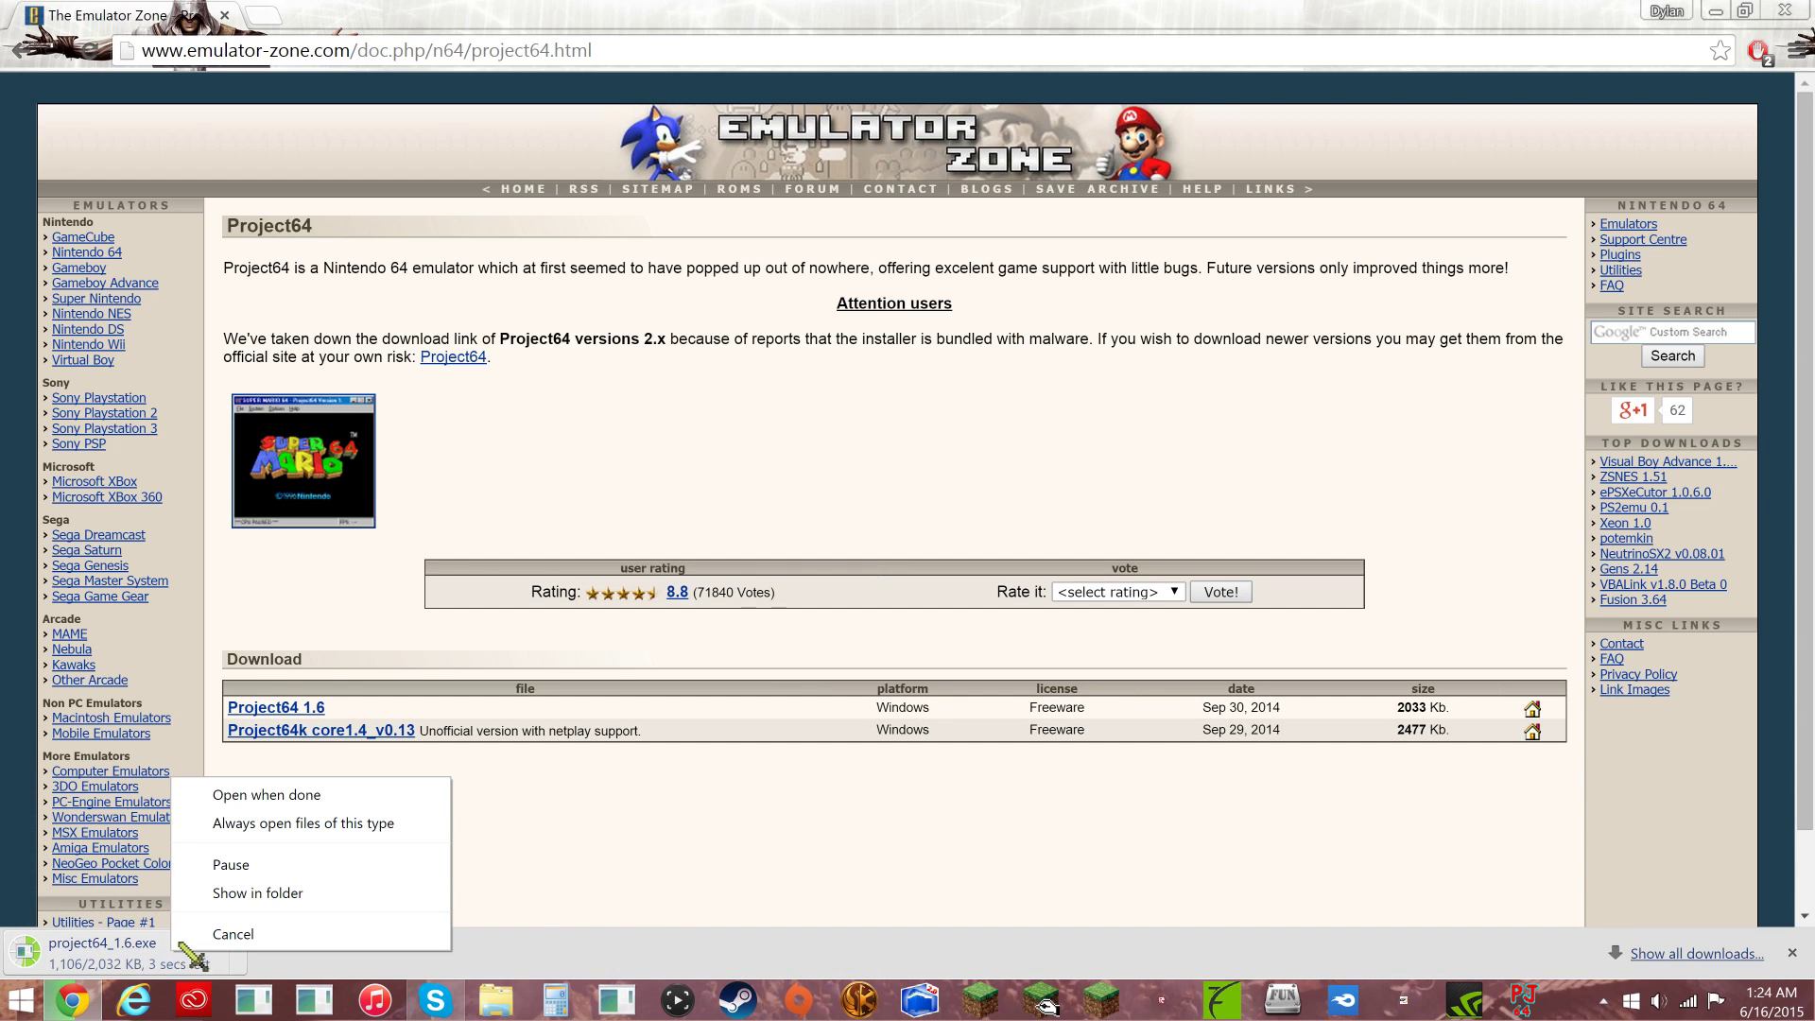
left_click(241, 945)
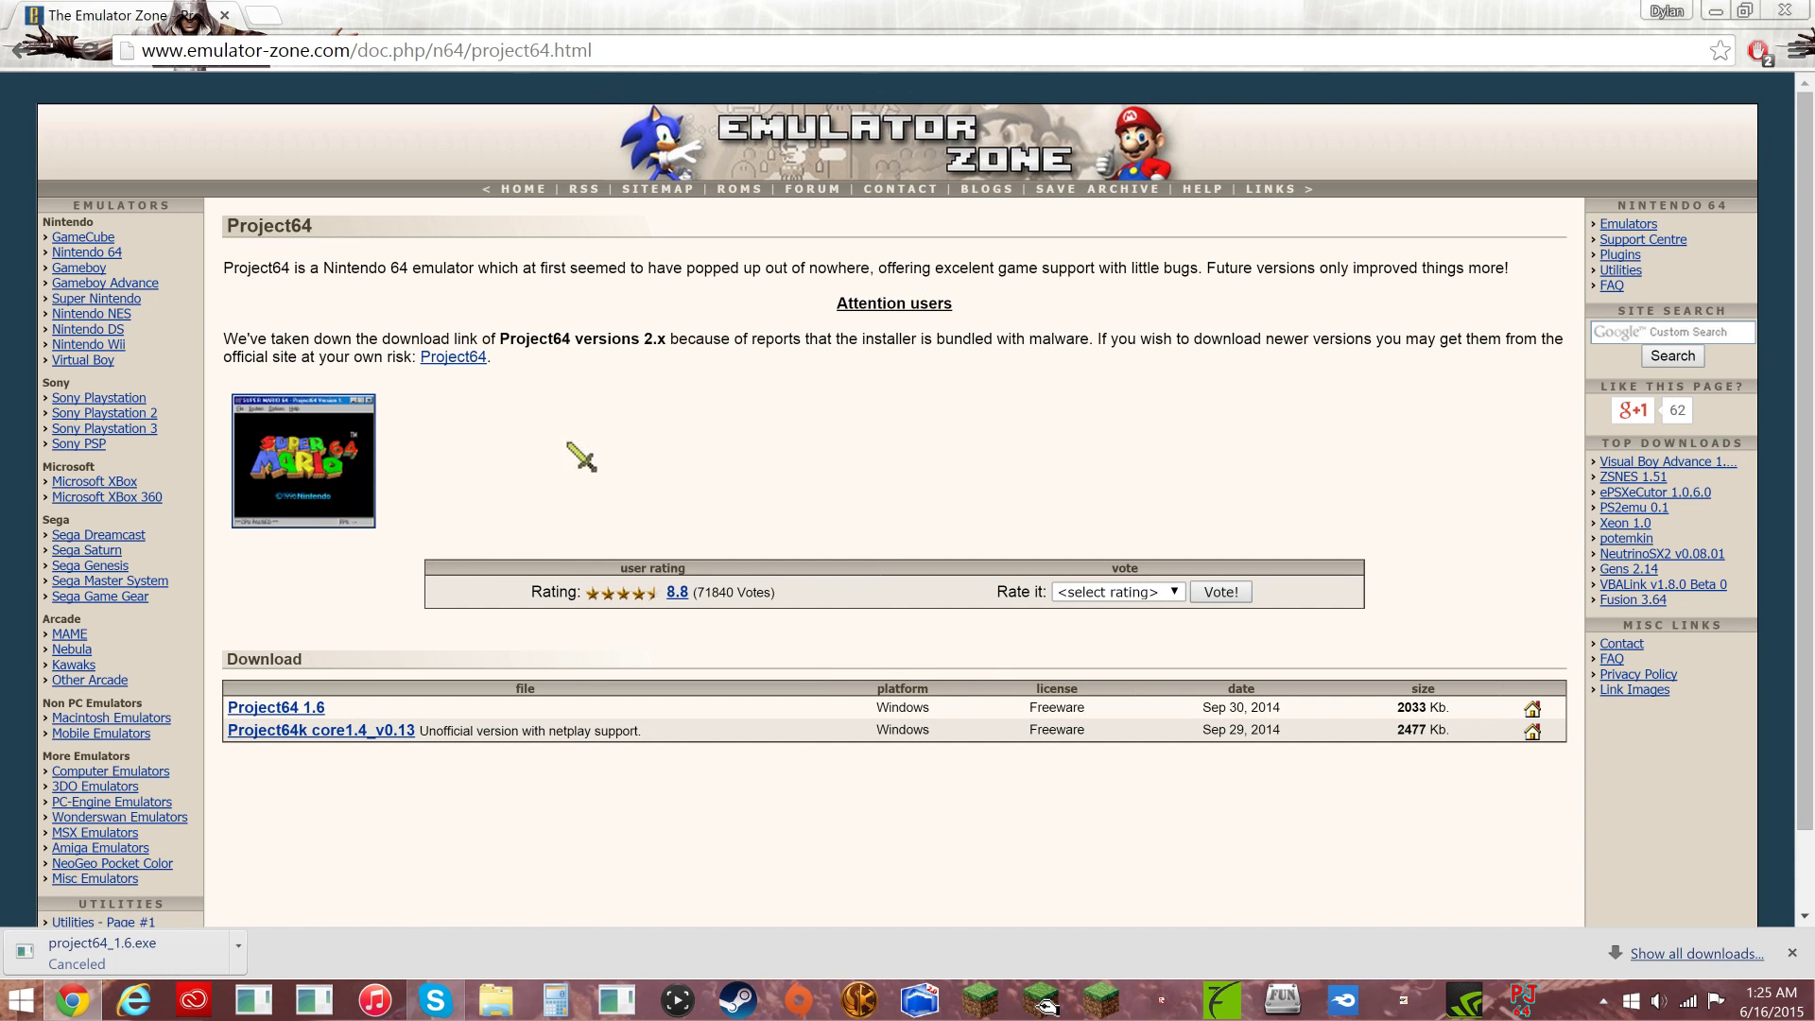
left_click(1784, 12)
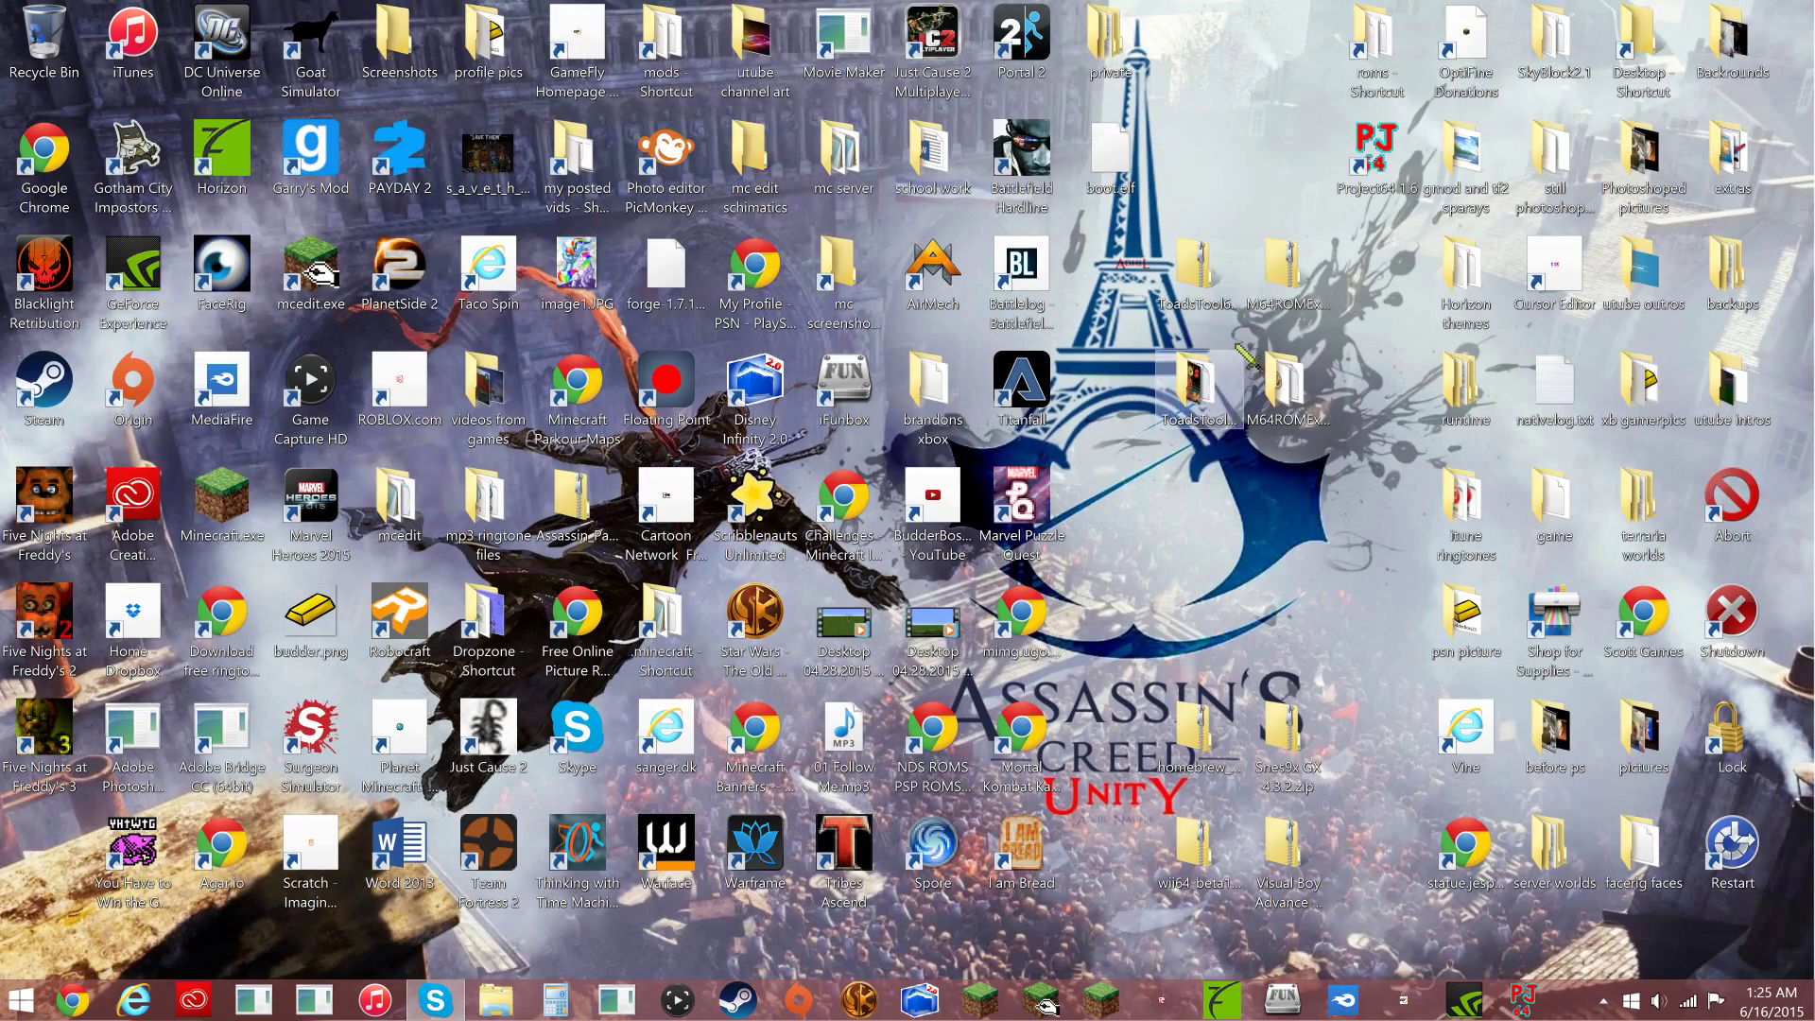
- Check the contents of the ToadsTool64Betav05994b and M64ROMExtender1.3b folders
double_click(1217, 390)
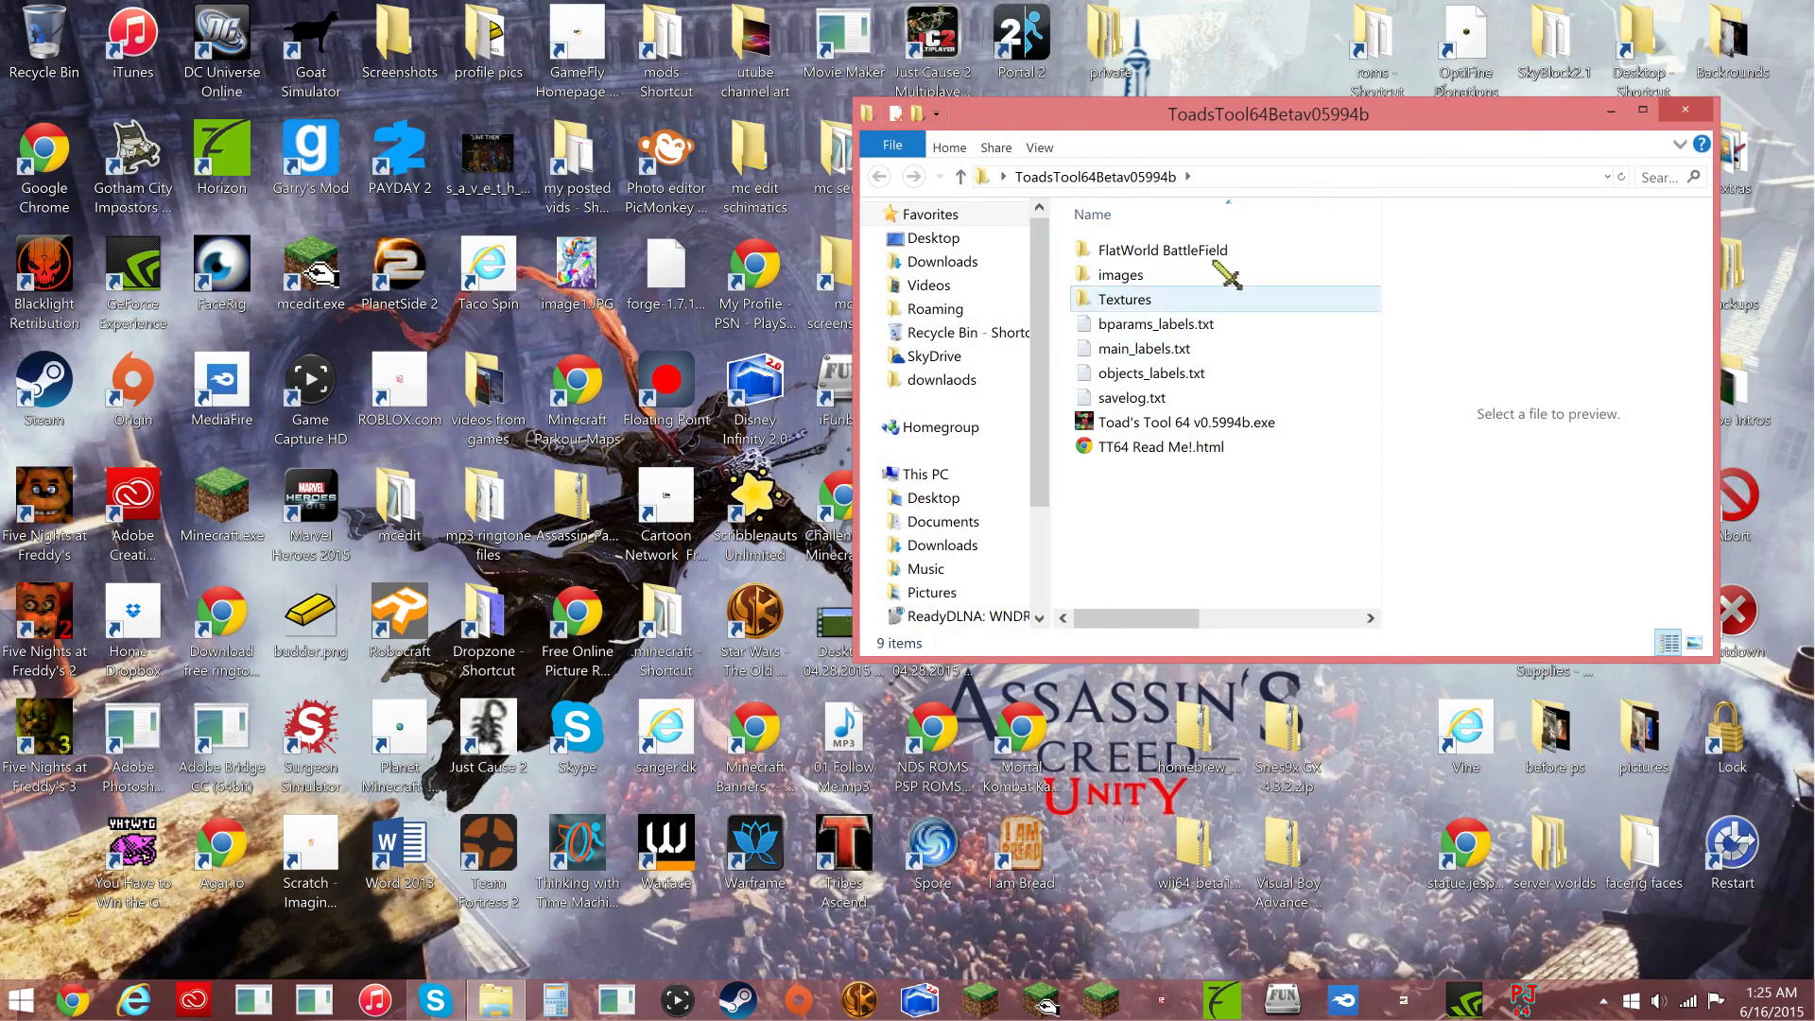
left_click(1686, 112)
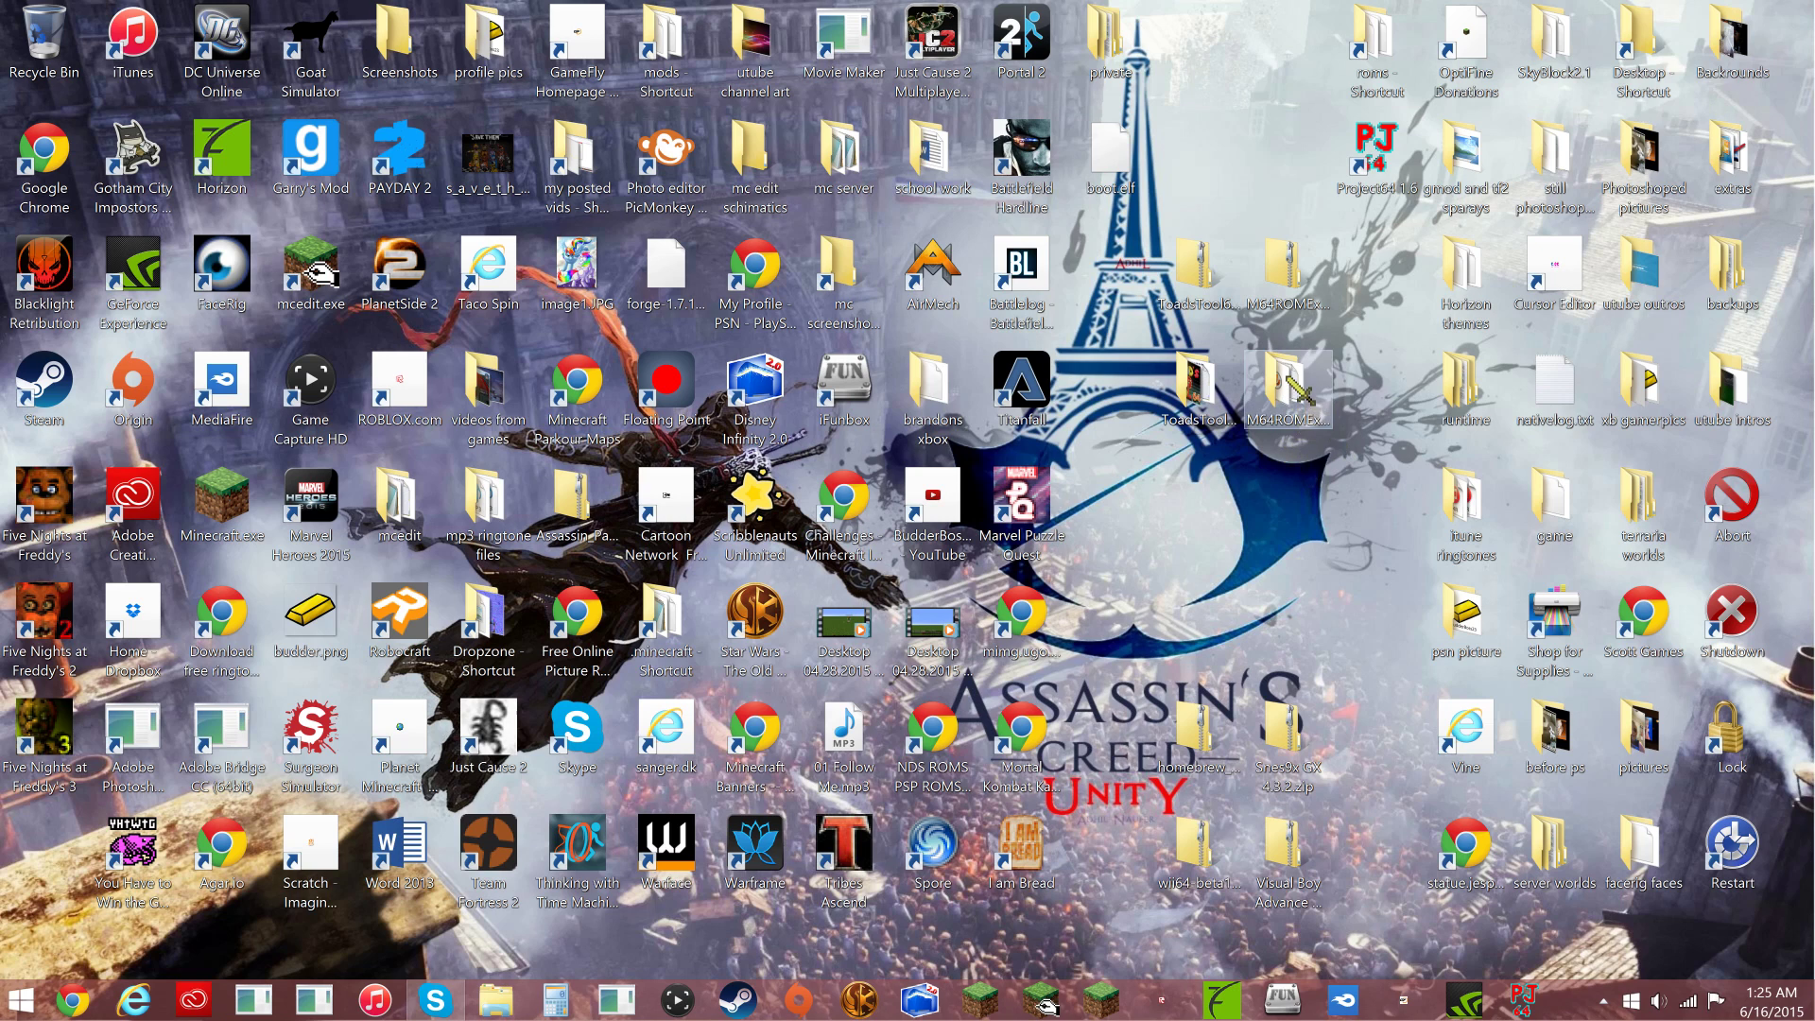
double_click(1291, 386)
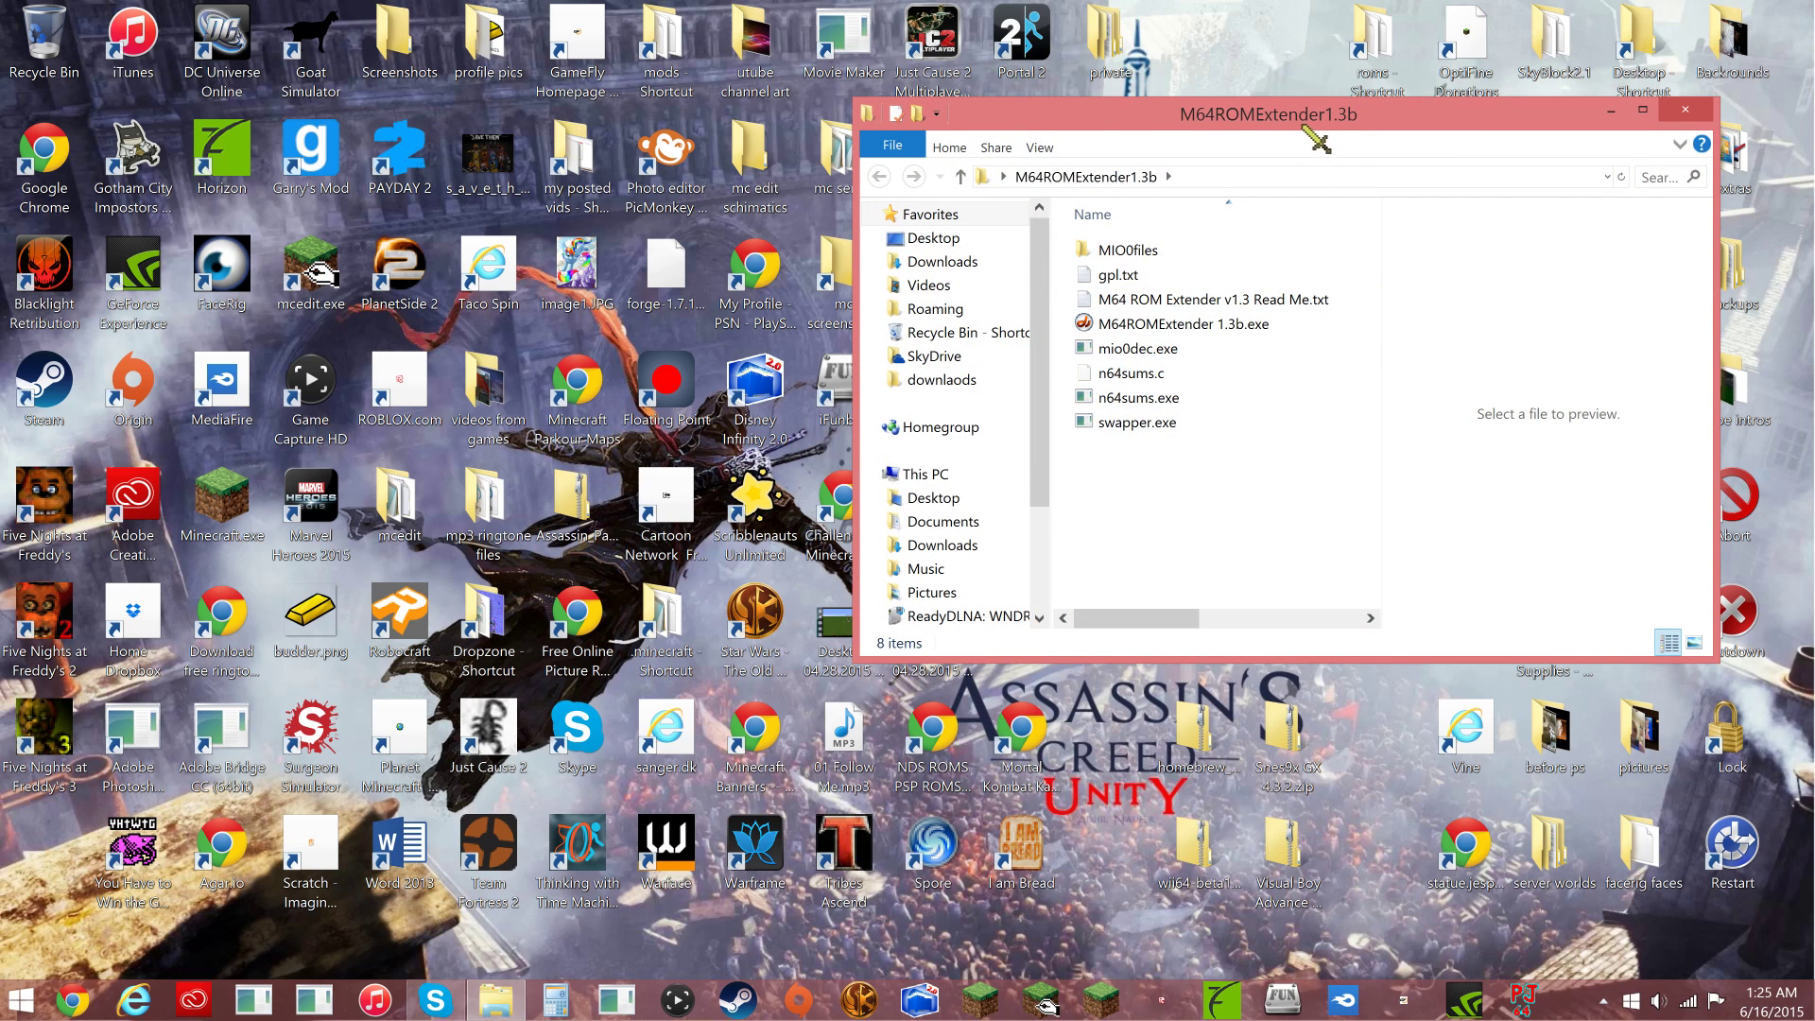
left_click(1685, 110)
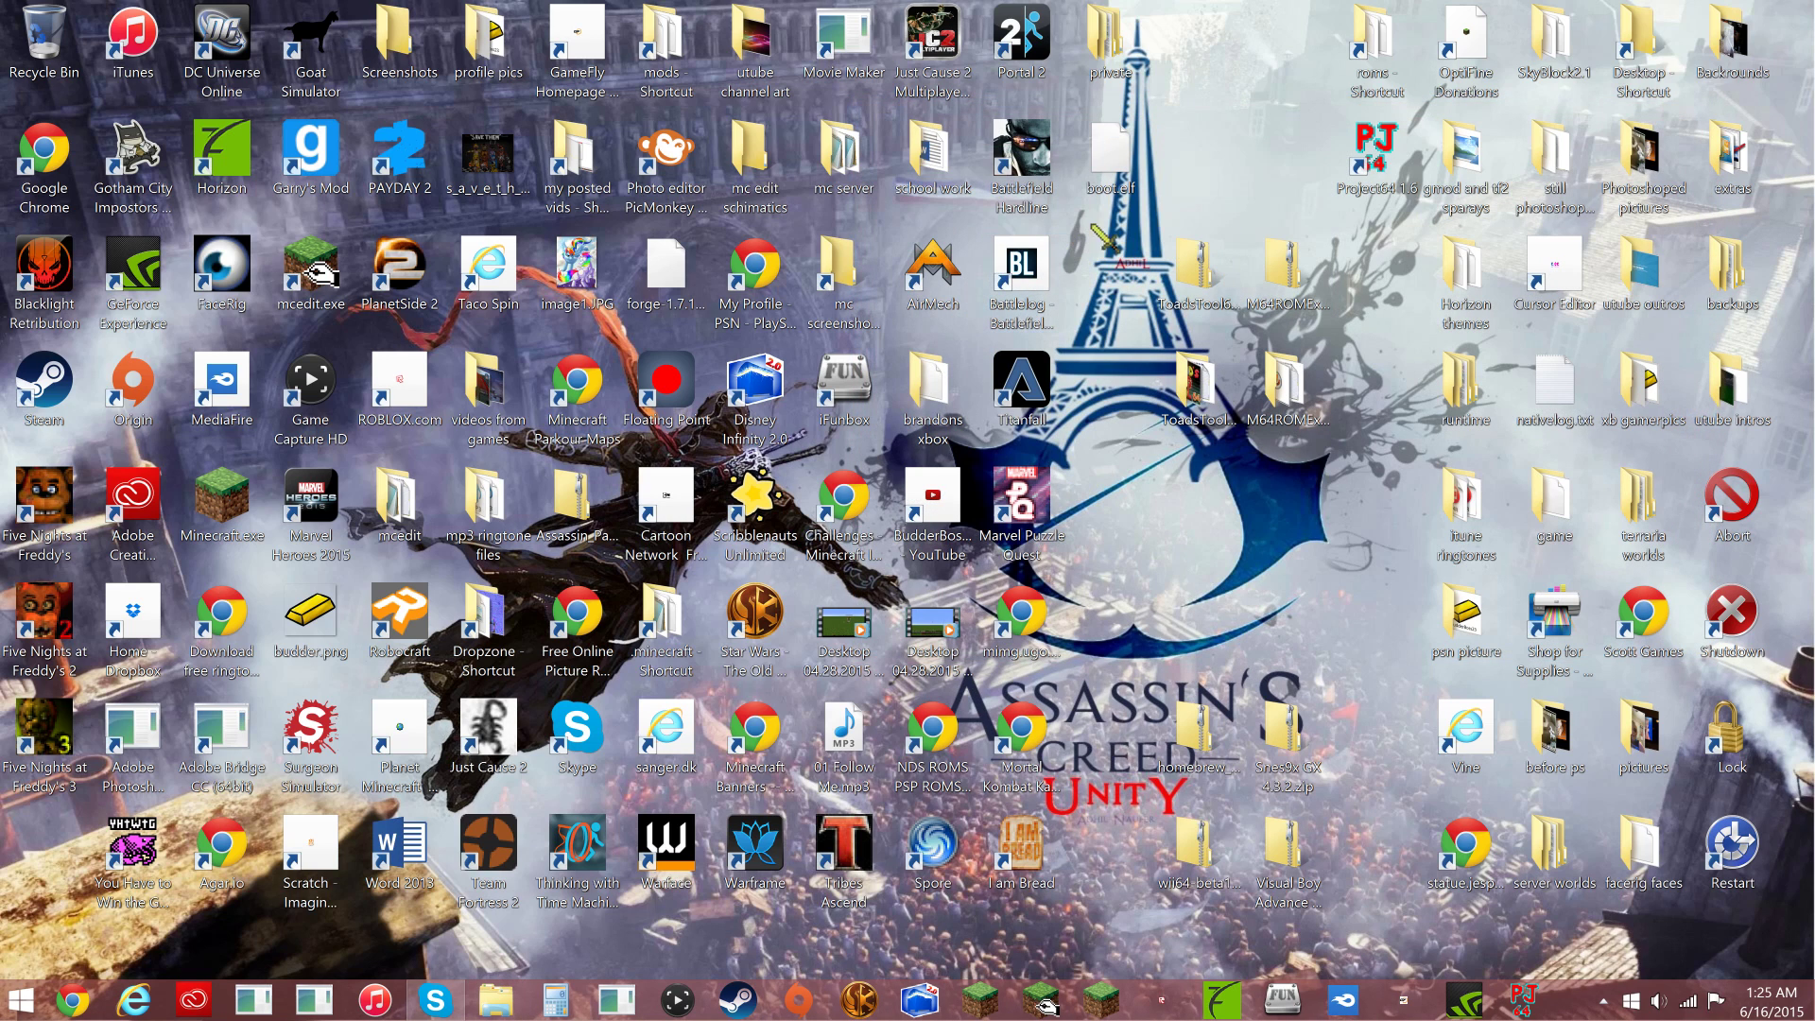
- Create a desktop folder named sm64 and move the tool folders and zips into it
right_click(1194, 173)
mouse_move(1276, 327)
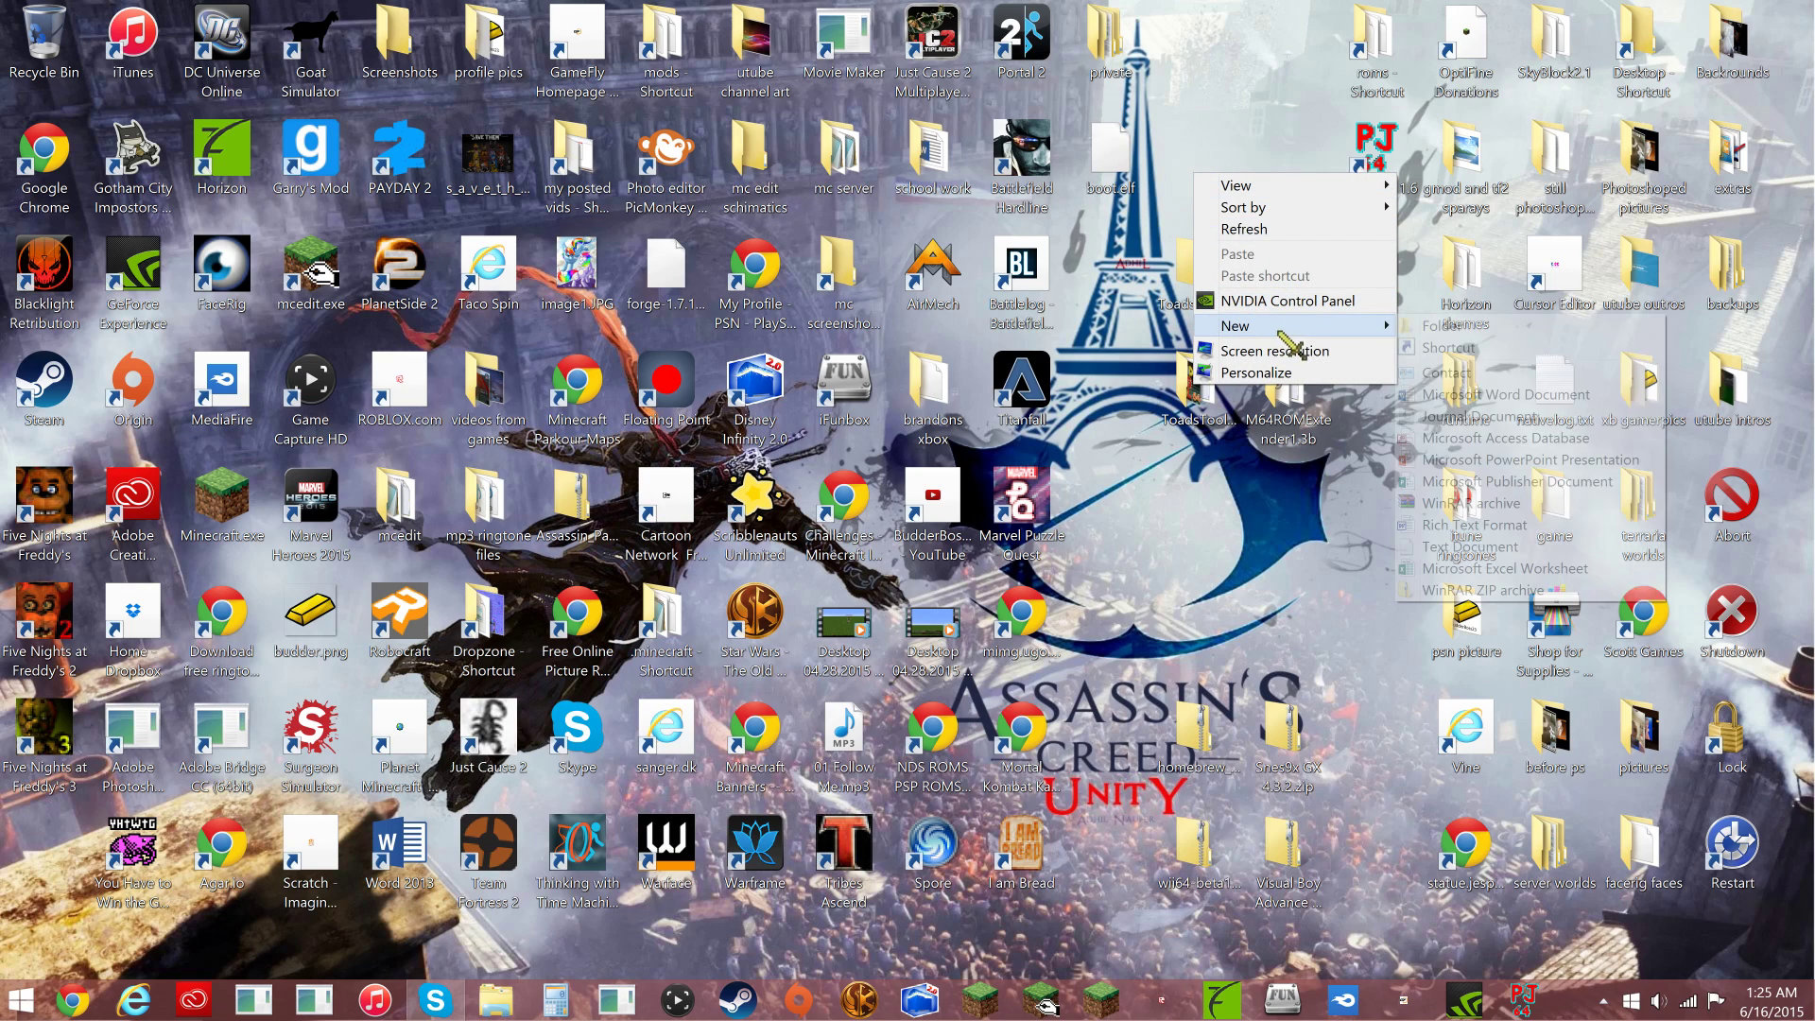
left_click(1433, 327)
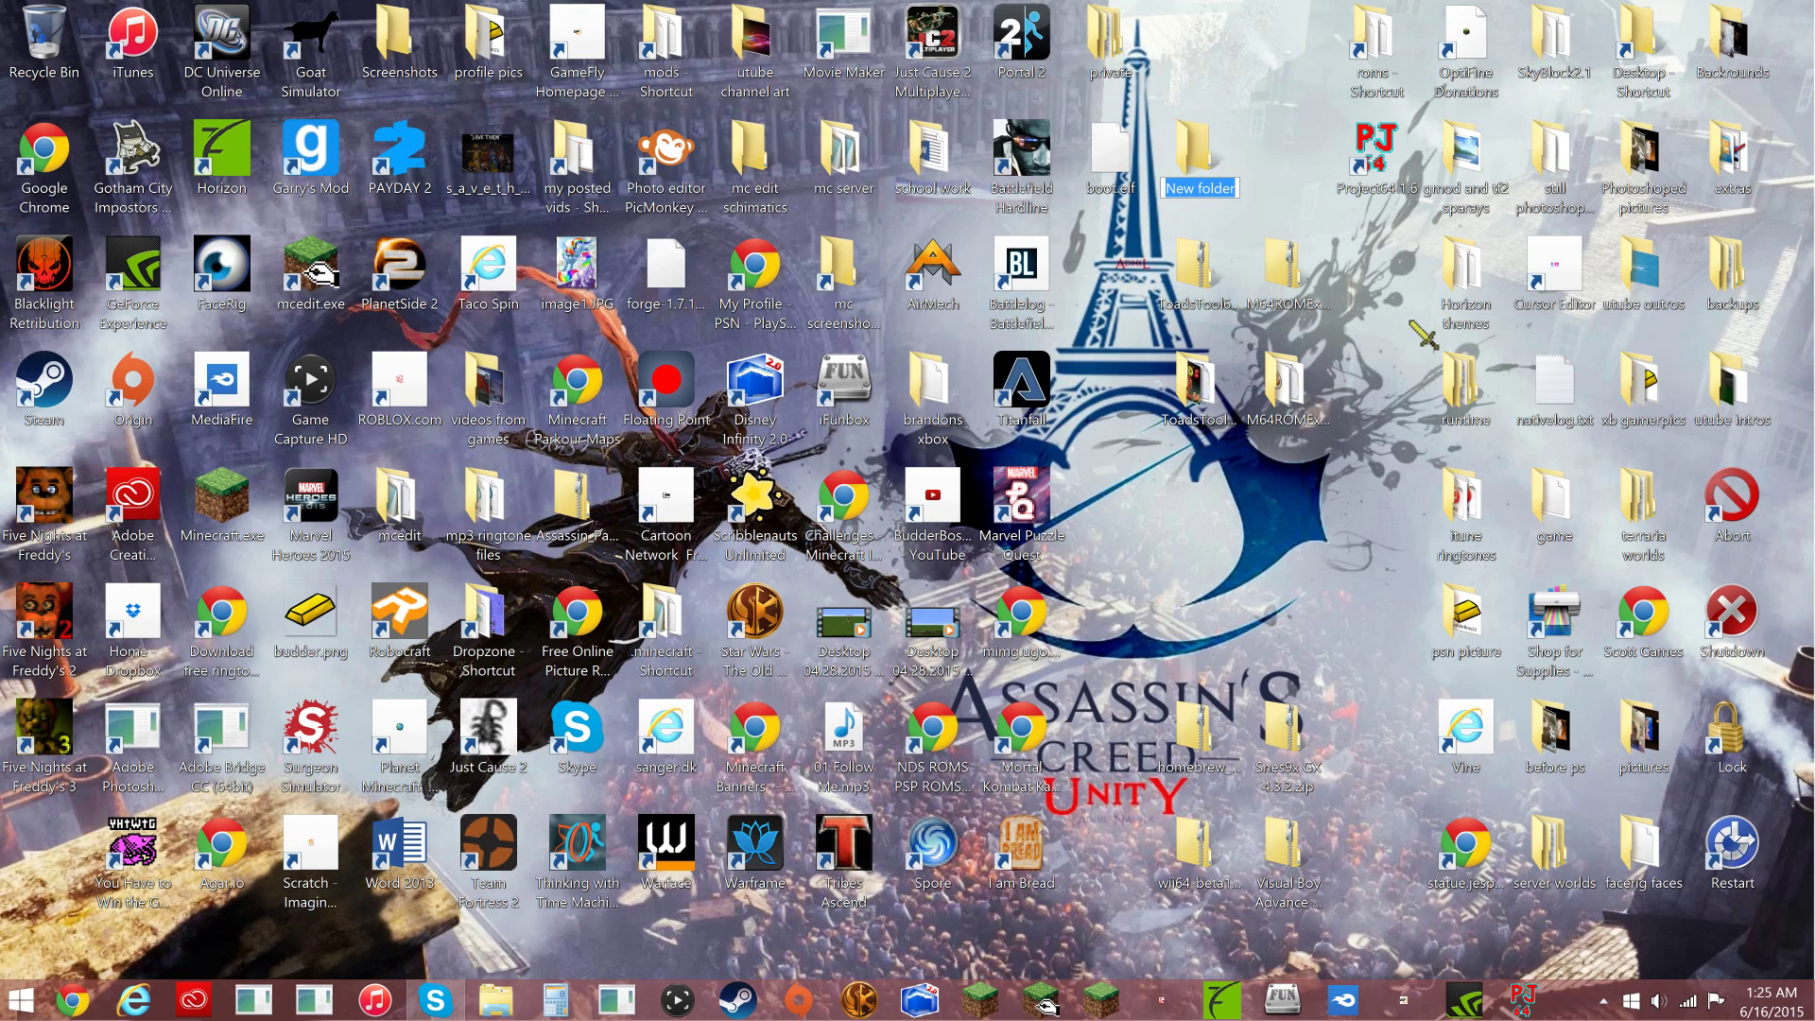
type("sm")
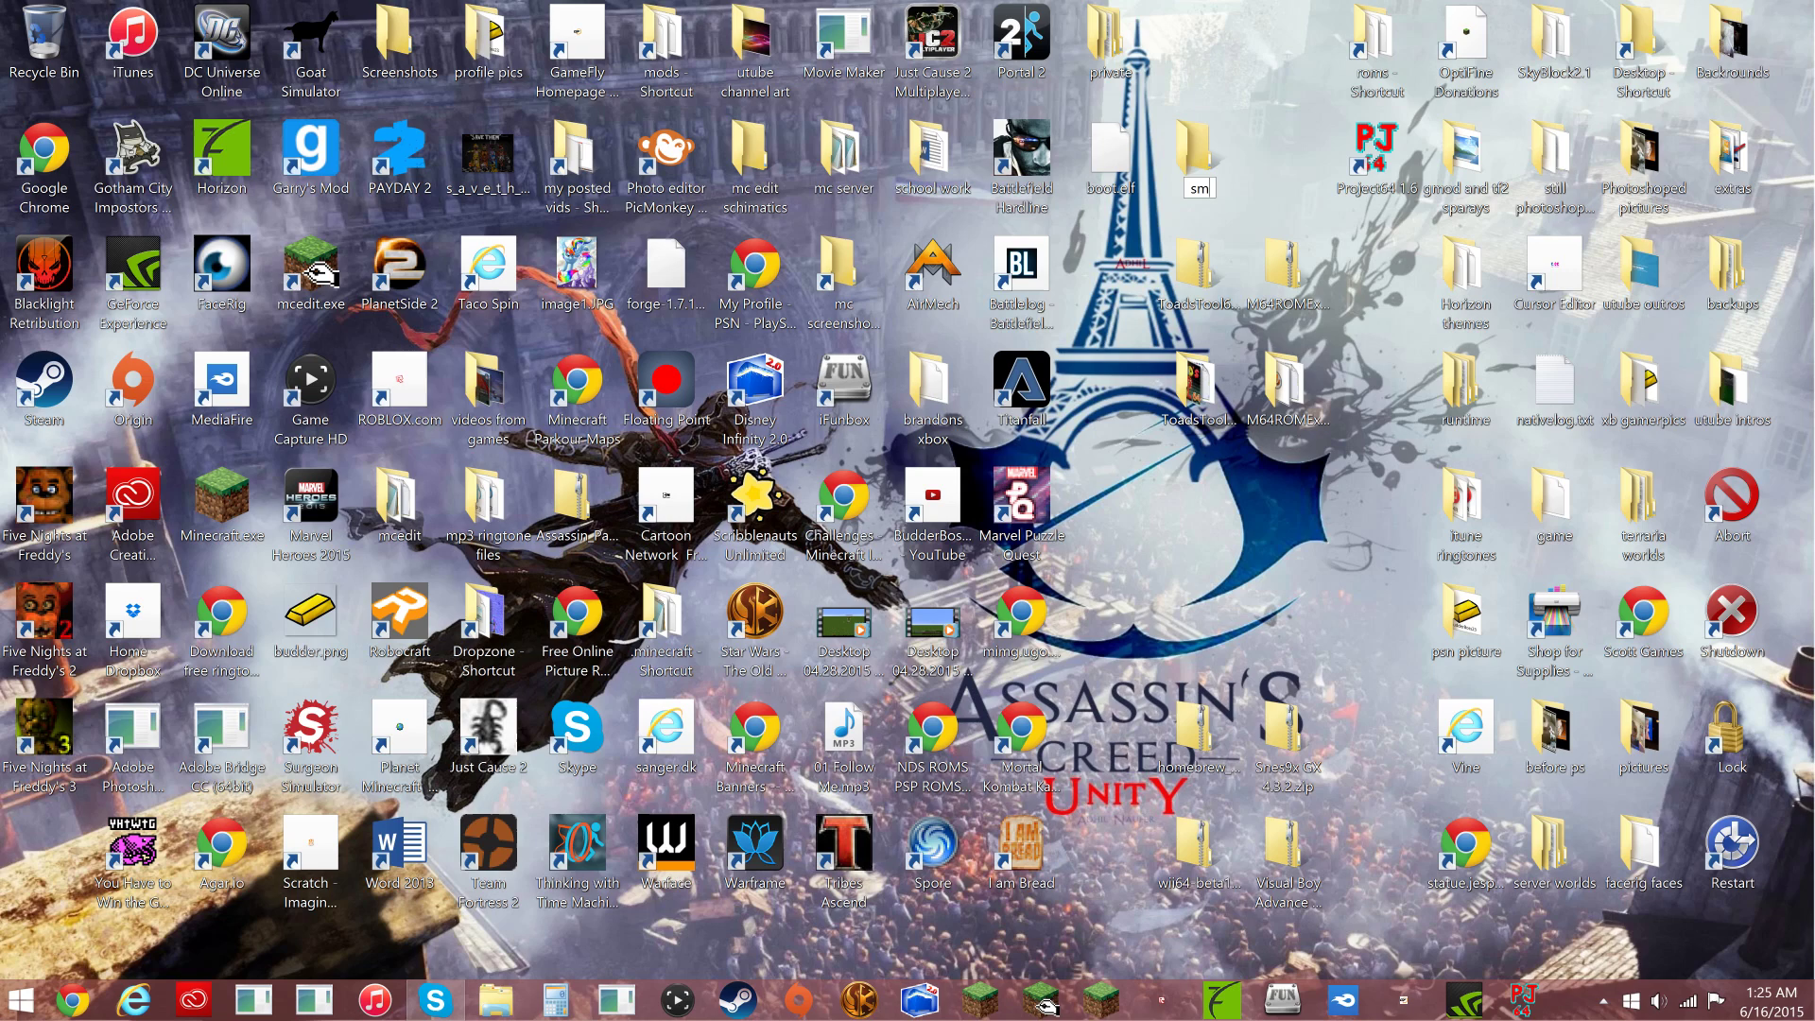
type("64")
key("Return")
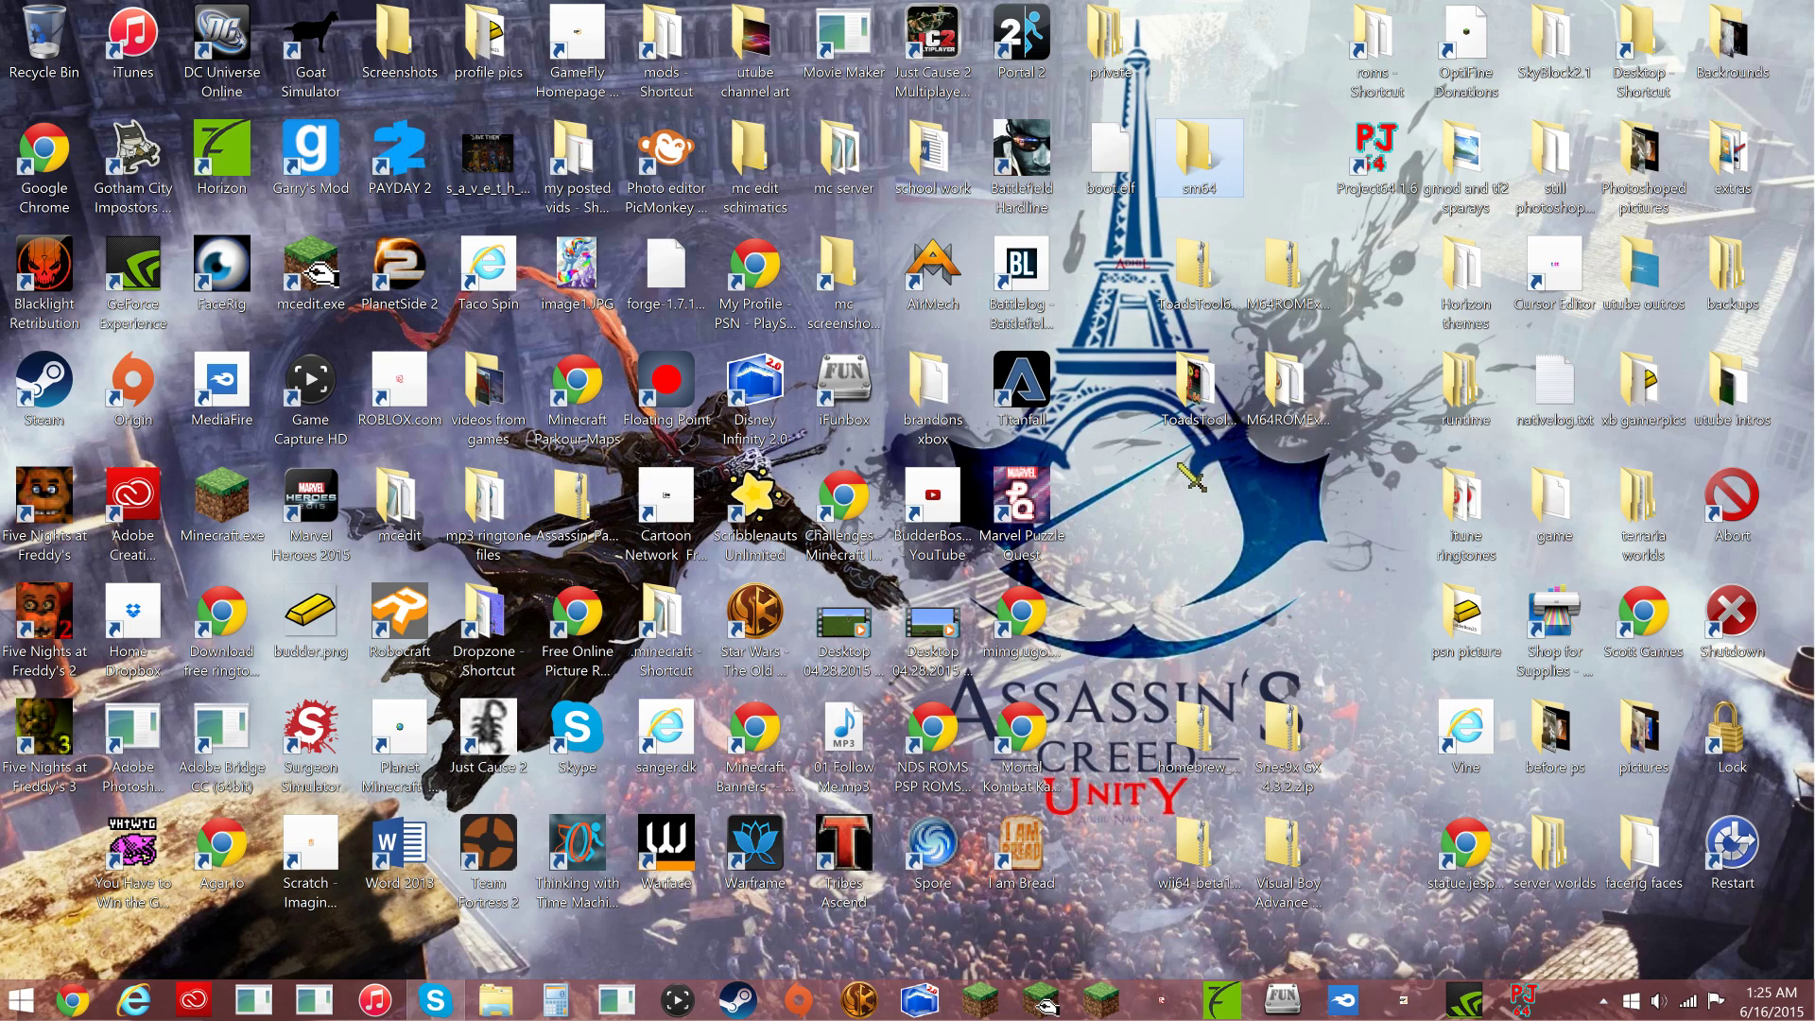
mouse_move(1170, 462)
left_mouse_down()
mouse_move(1333, 239)
mouse_move(1206, 163)
left_mouse_up()
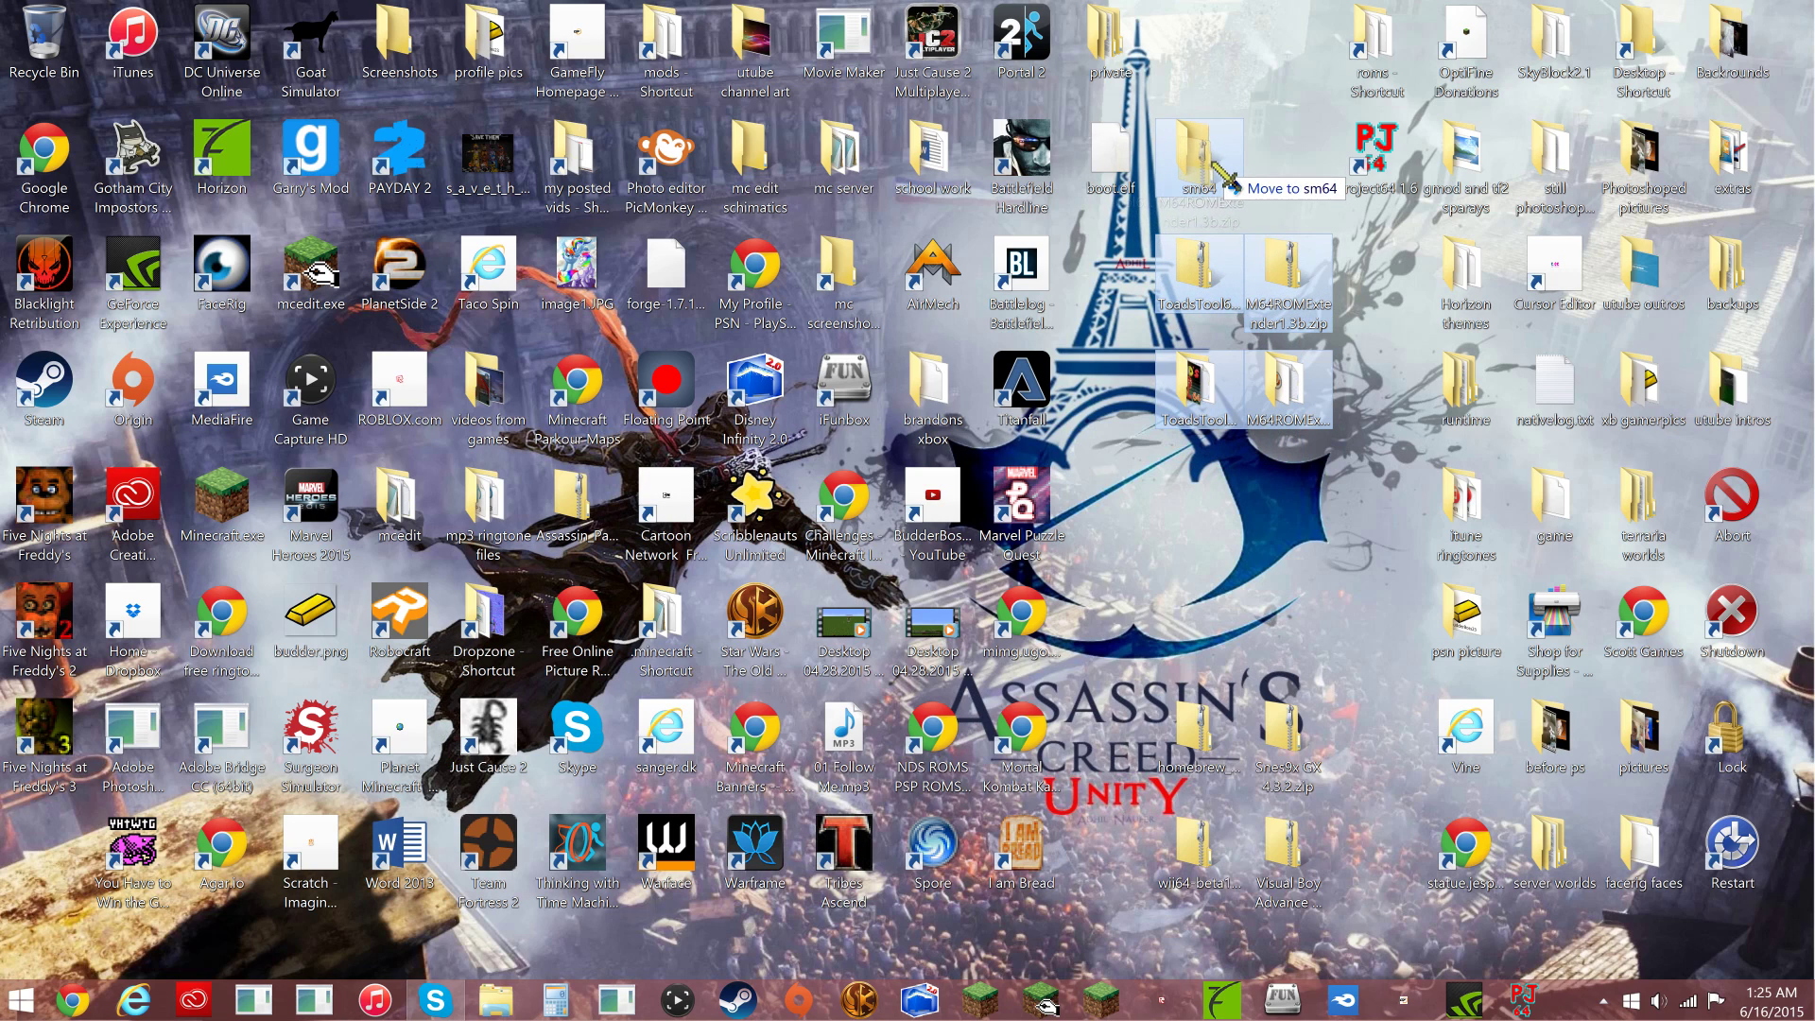
- Move the Super Mario 64 ROM from the roms folder into sm64
double_click(1390, 49)
mouse_move(1294, 114)
left_mouse_down()
mouse_move(1401, 116)
mouse_move(1295, 278)
left_mouse_up()
mouse_move(1192, 464)
left_mouse_down()
mouse_move(1266, 443)
mouse_move(1209, 181)
left_mouse_up()
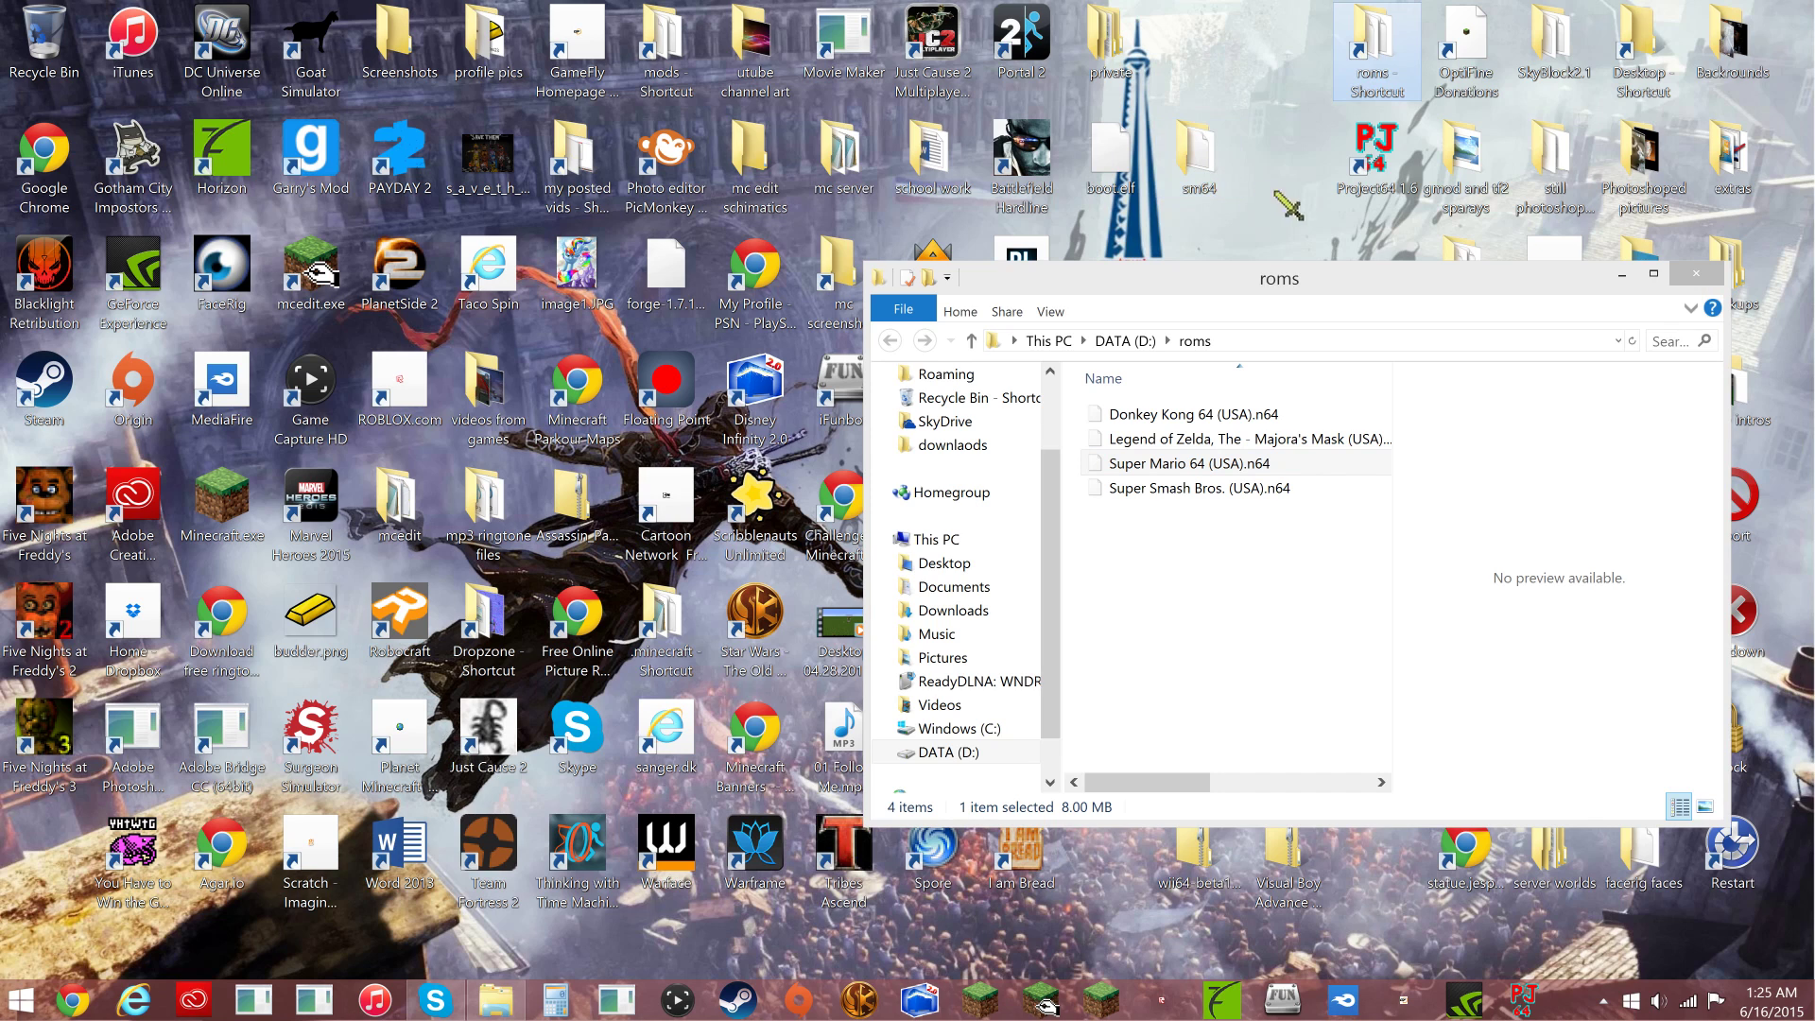
left_click(1696, 274)
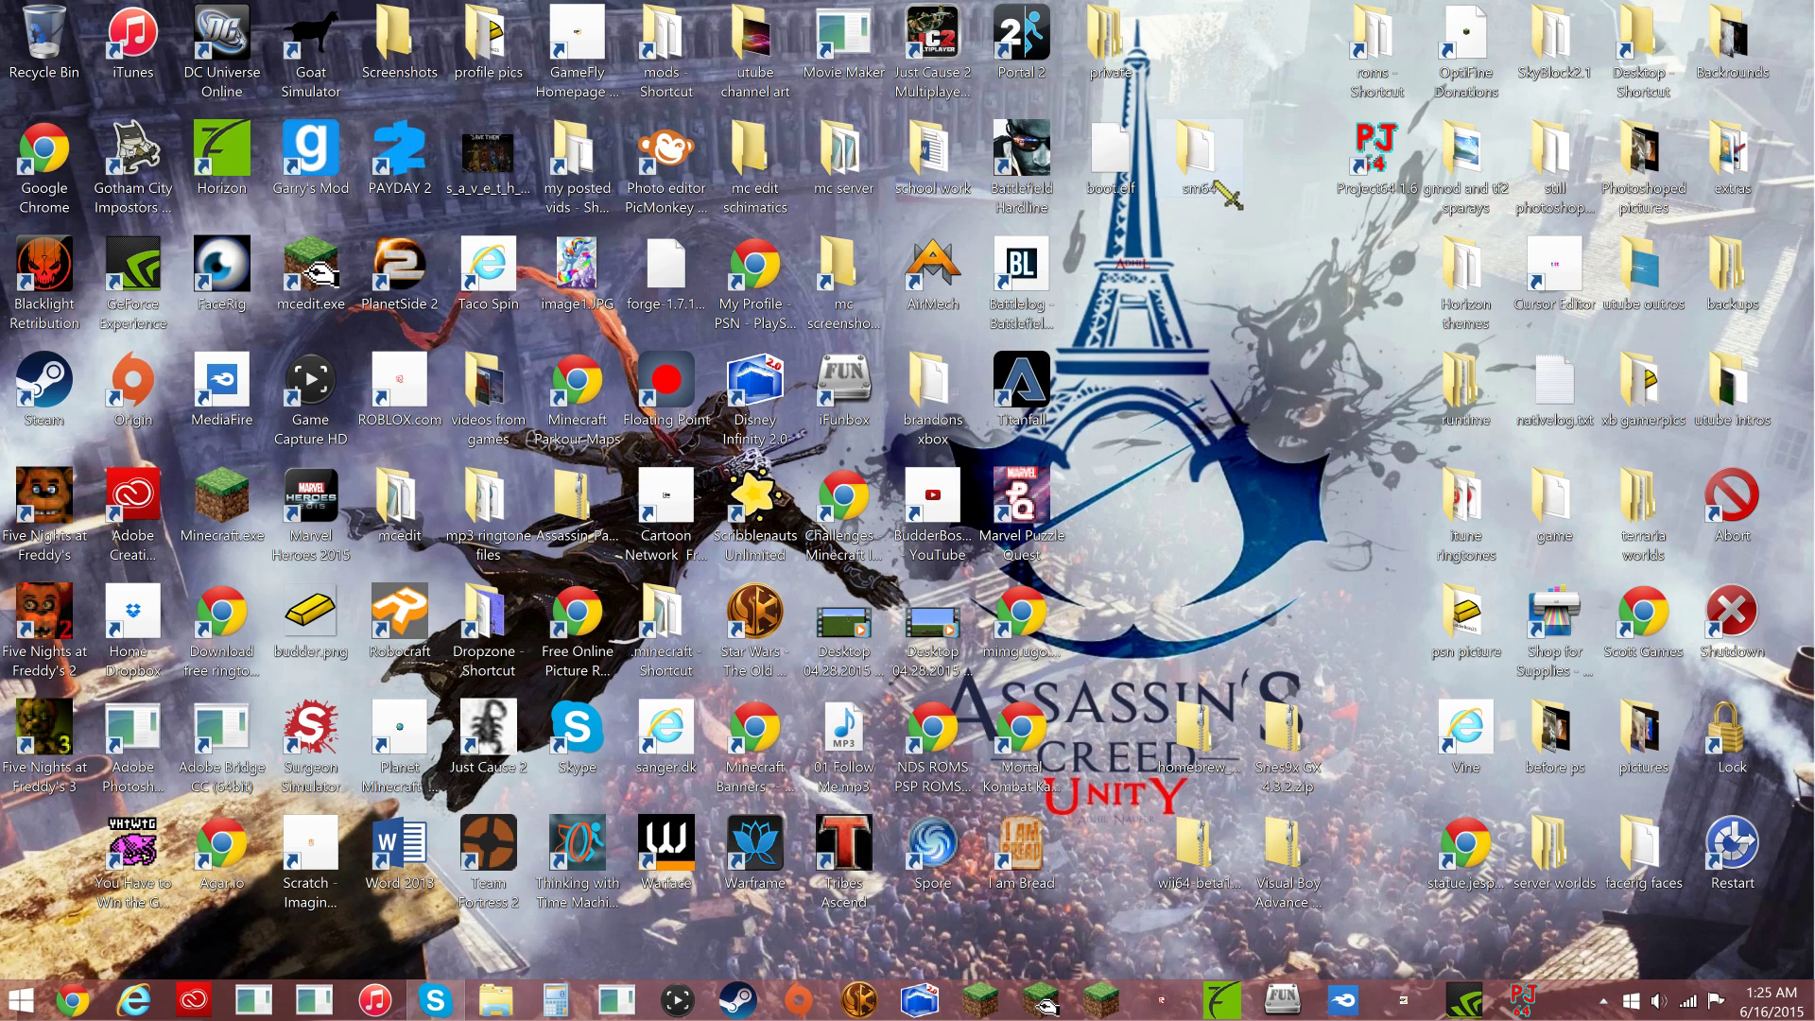
- Open sm64 maximized in Large icons view and enter the M64ROMExtender1.3b folder
double_click(1198, 149)
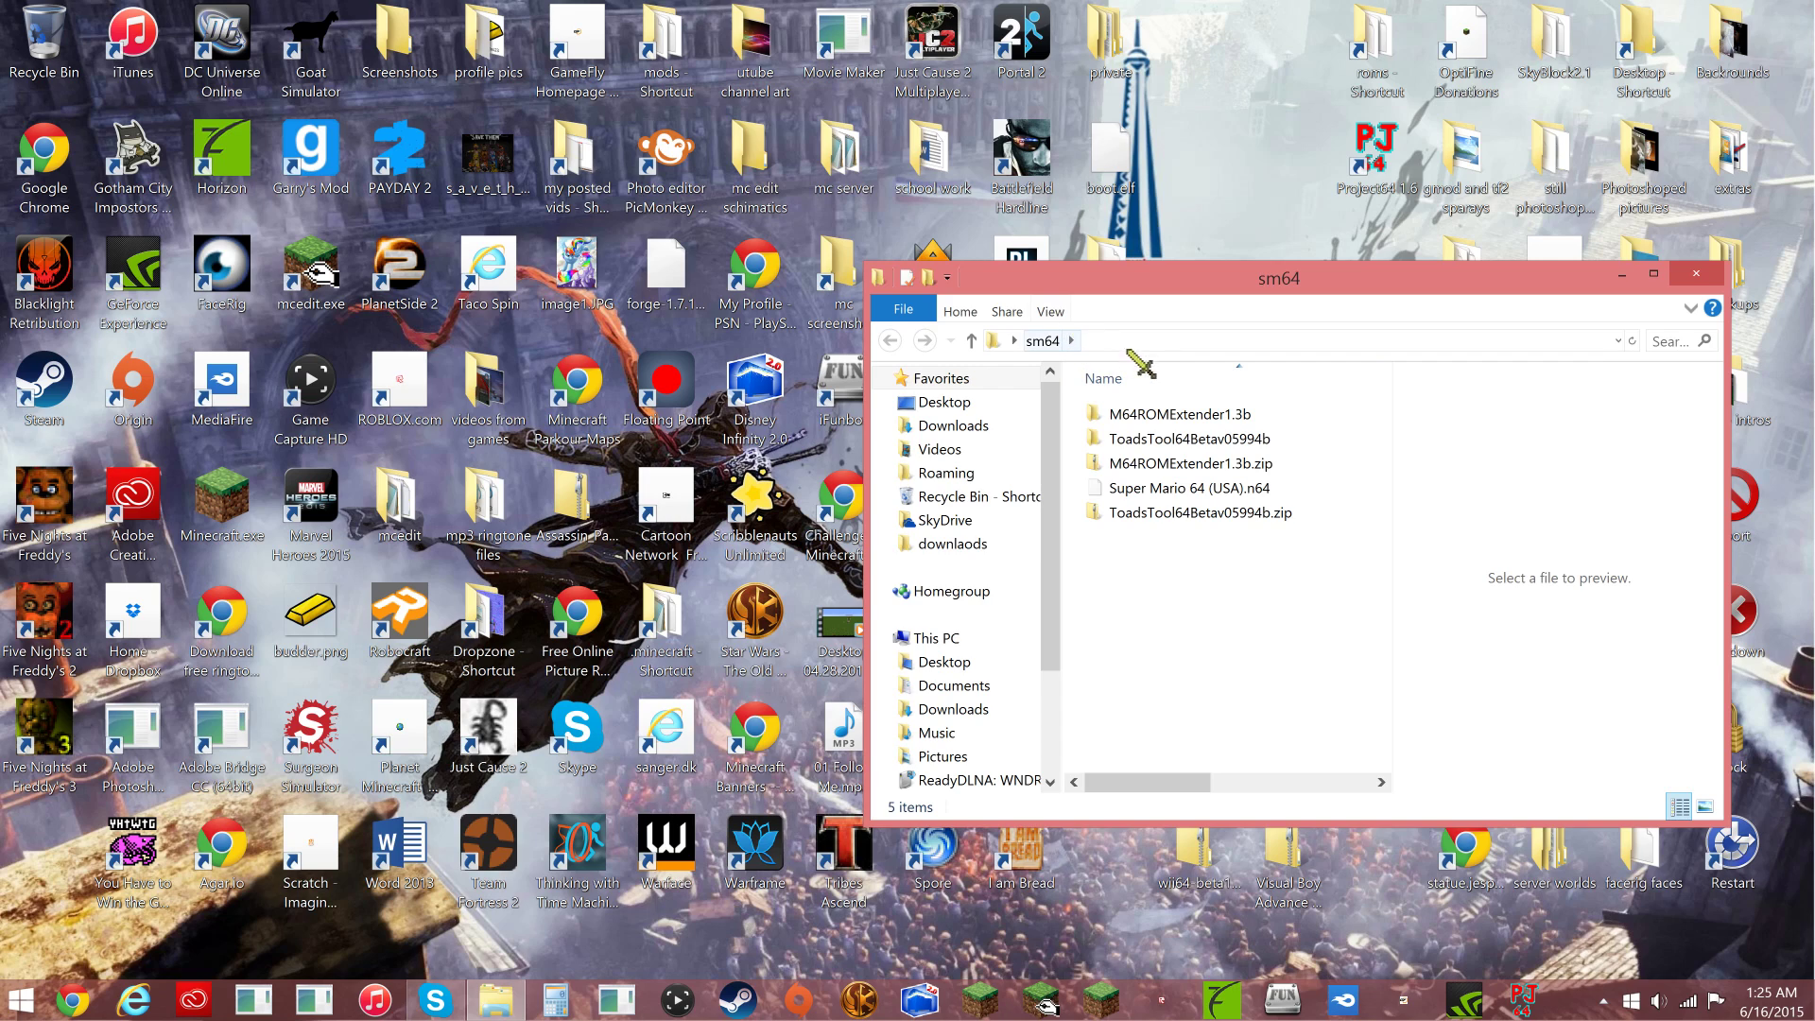
left_click(1056, 316)
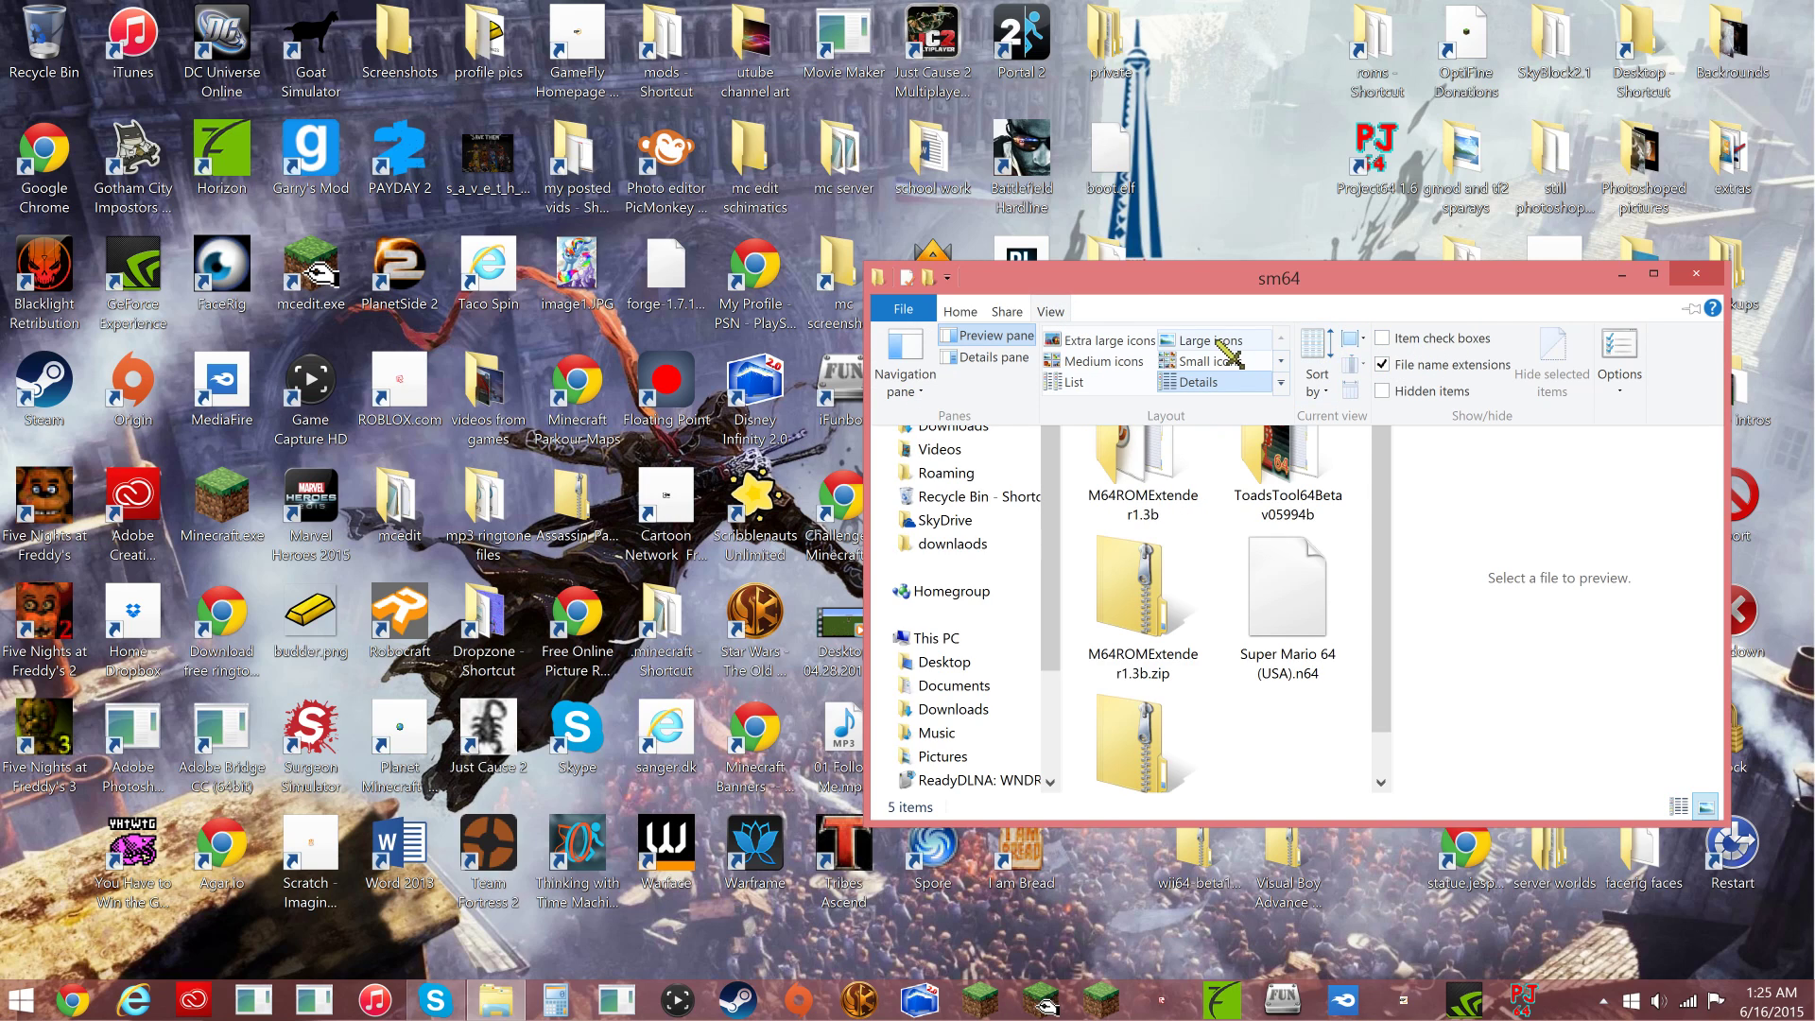
left_click(1230, 352)
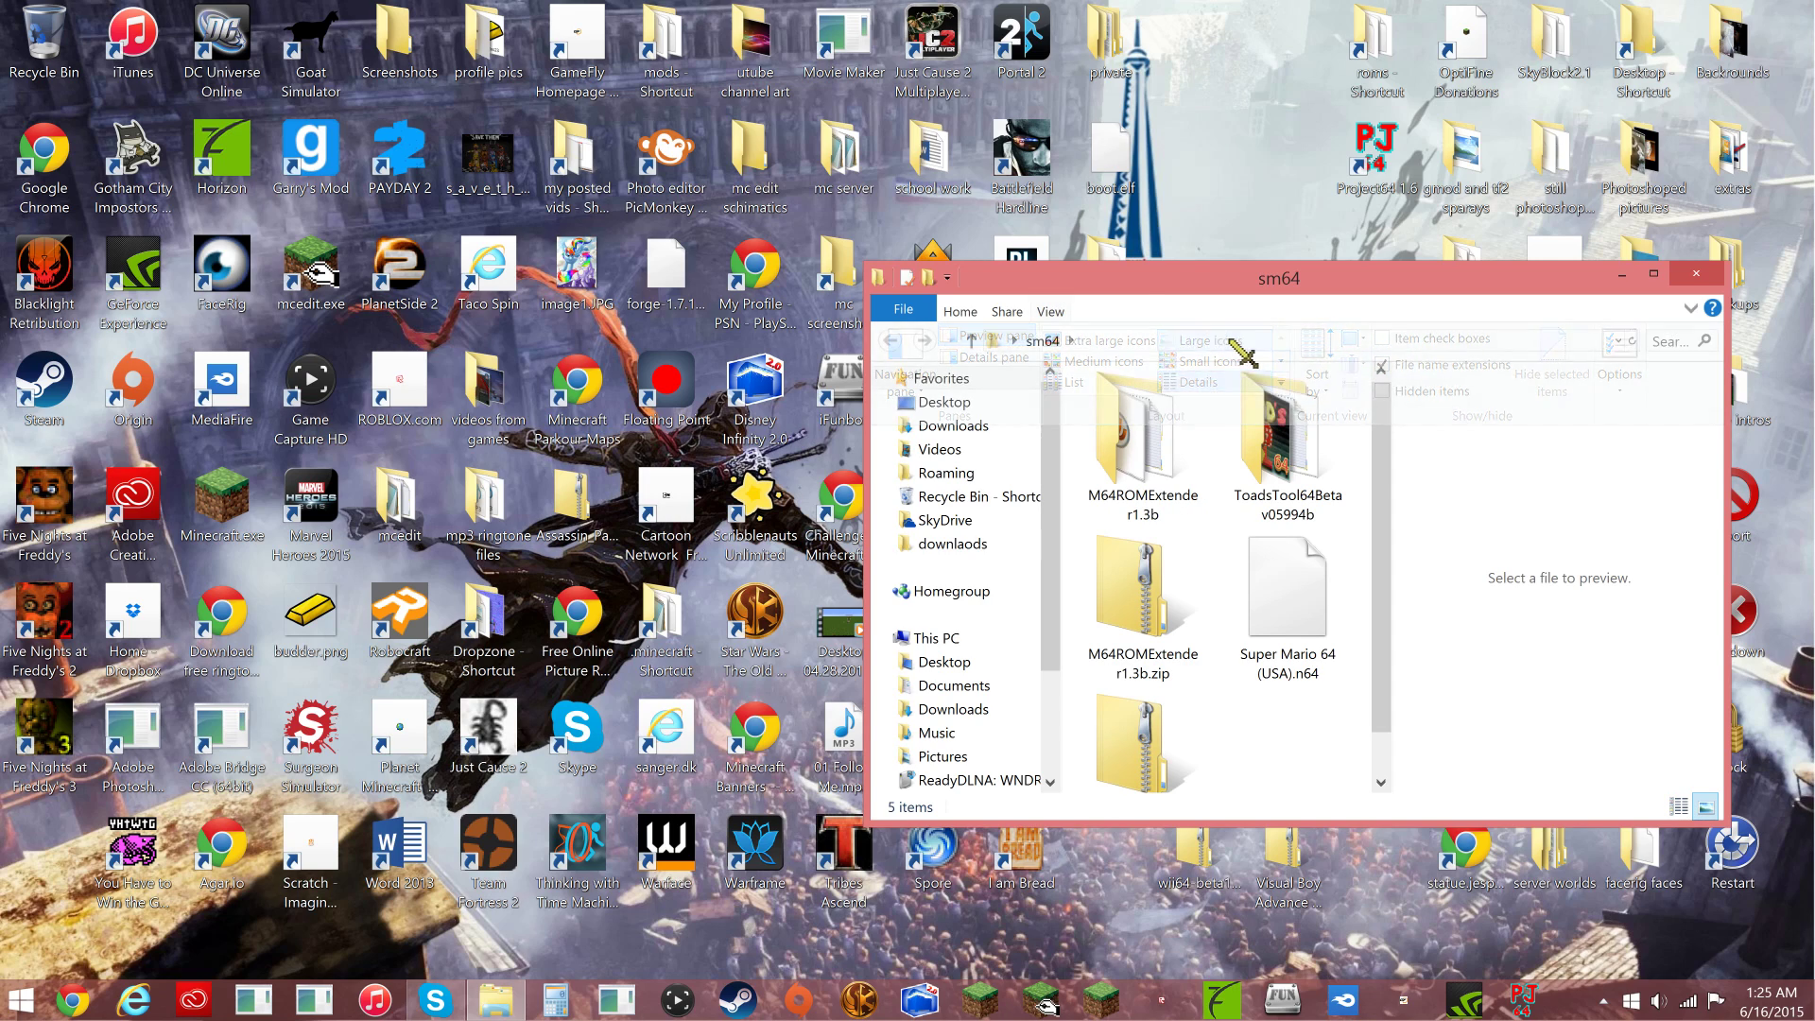
left_click(1651, 274)
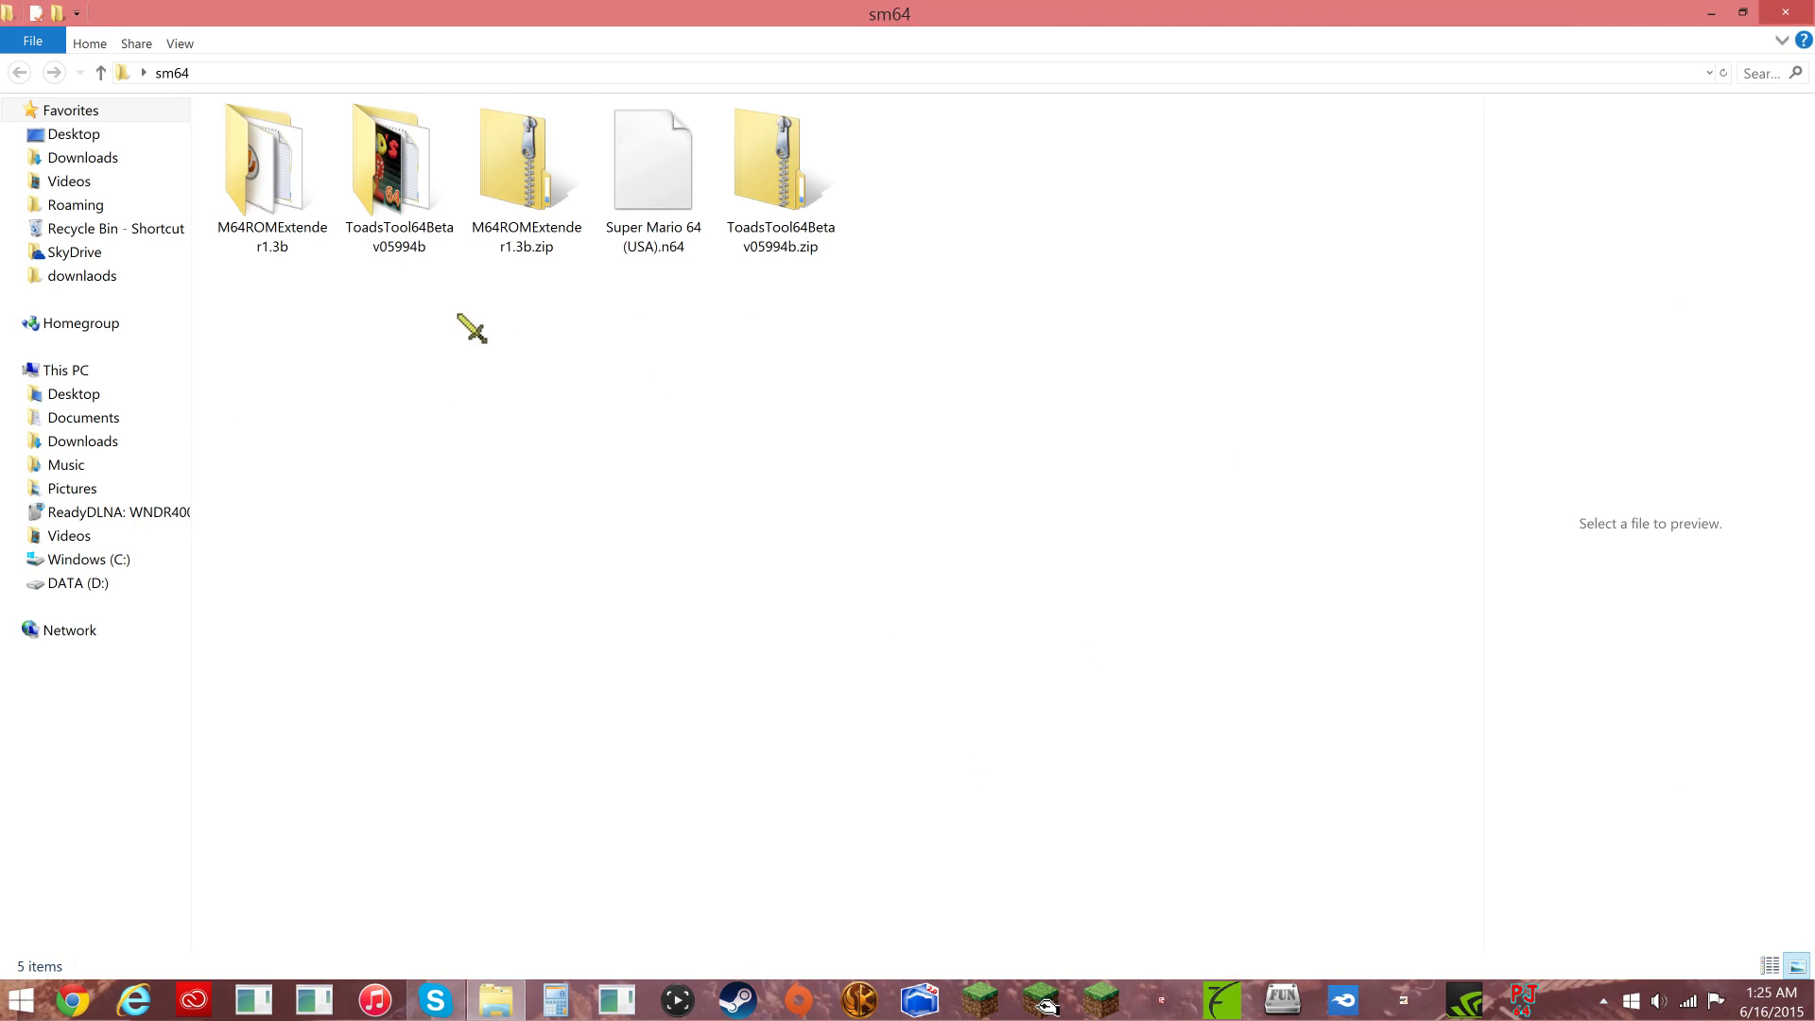
left_click_drag(544, 212, 546, 199)
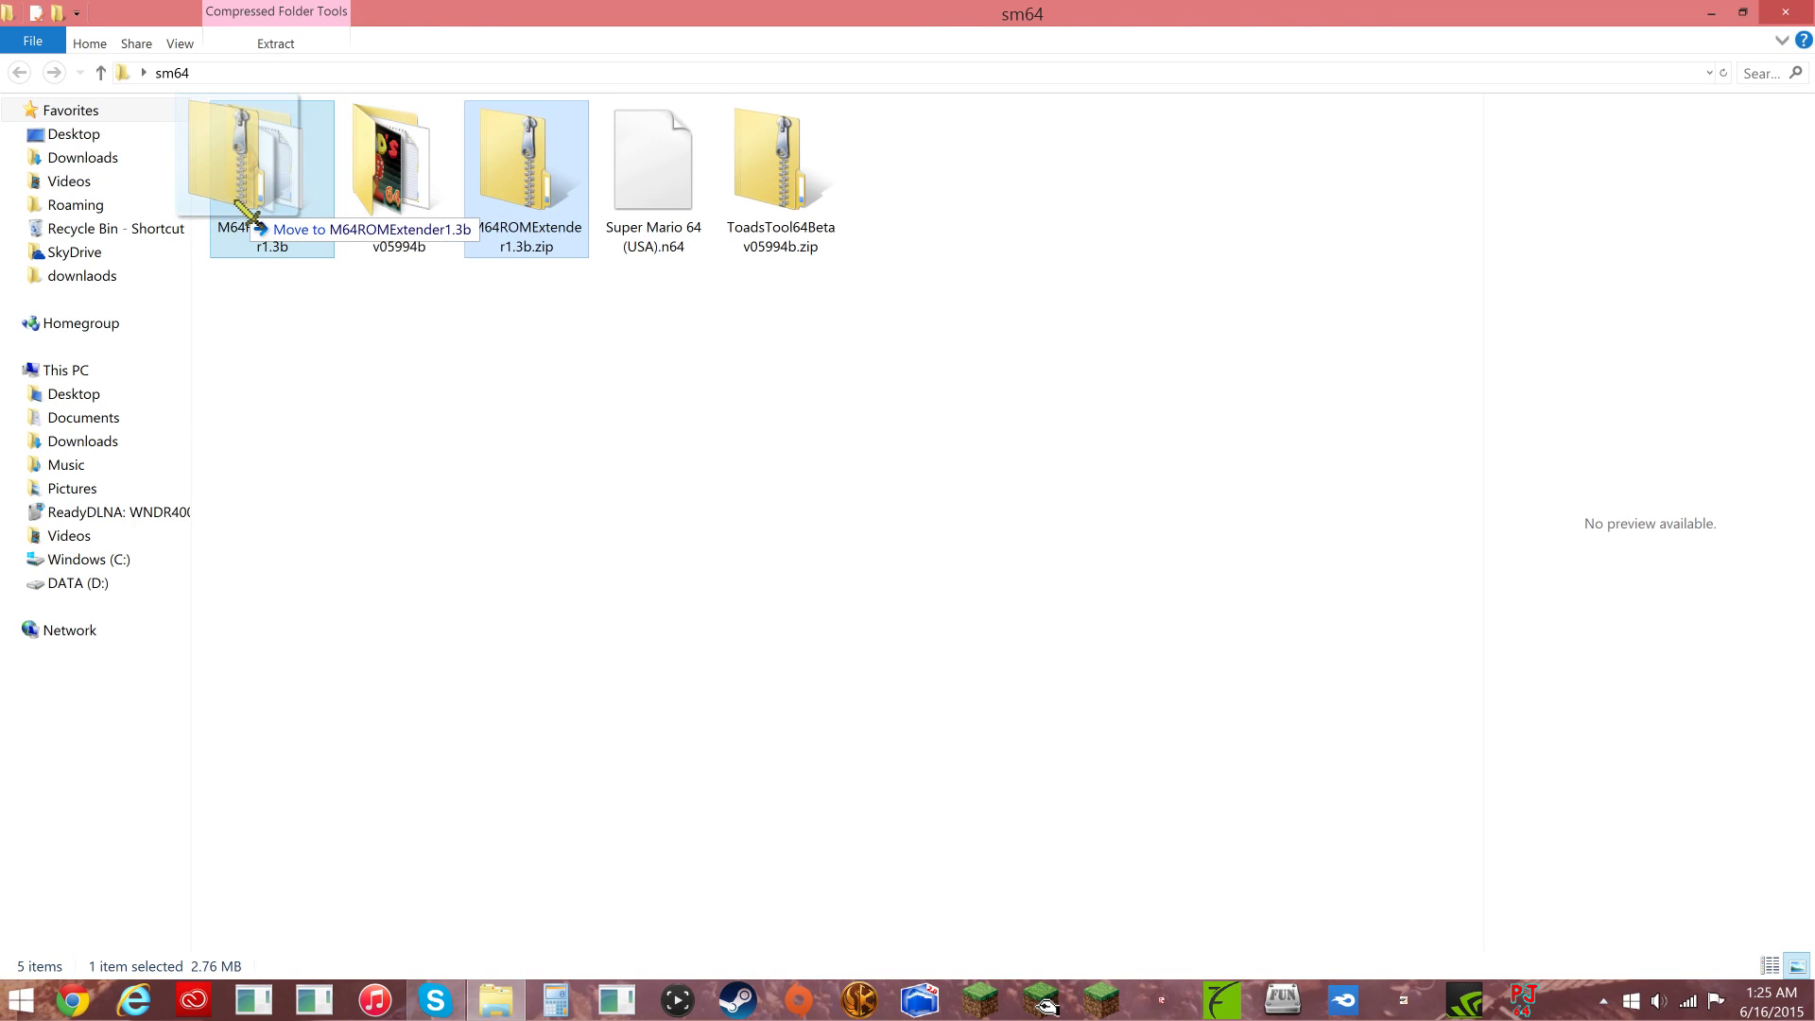
left_click(538, 394)
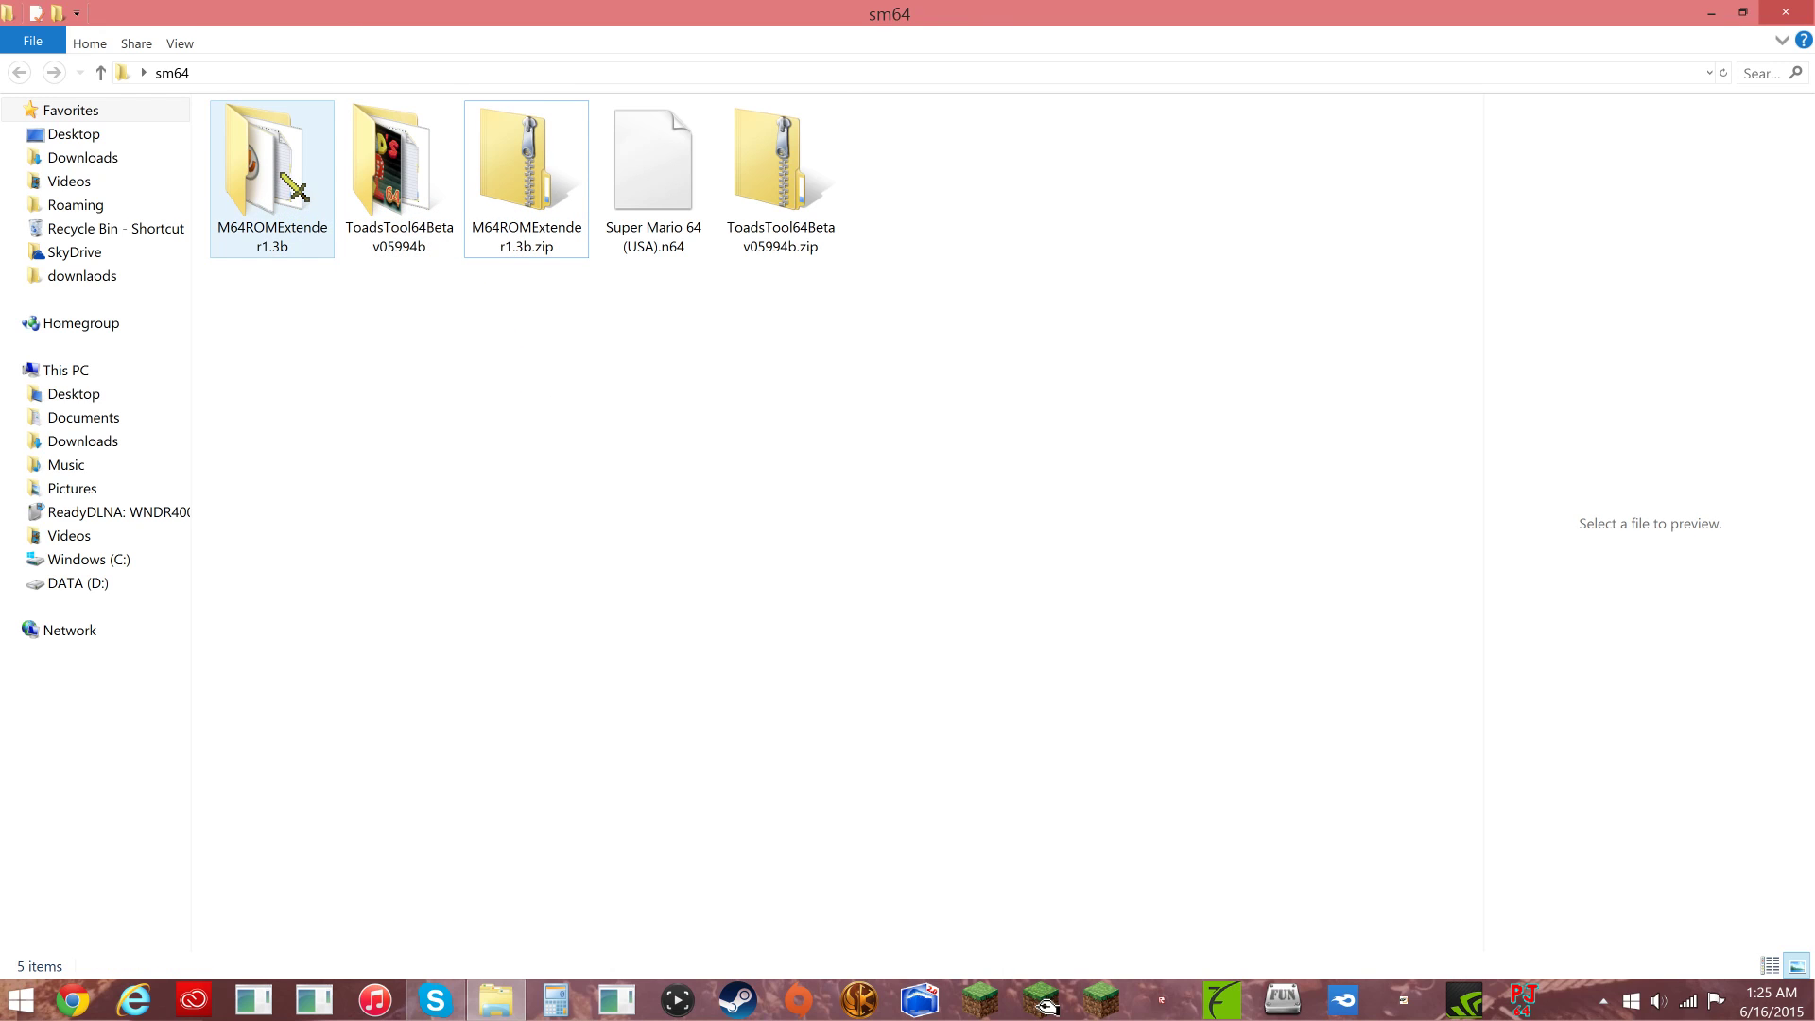
double_click(295, 184)
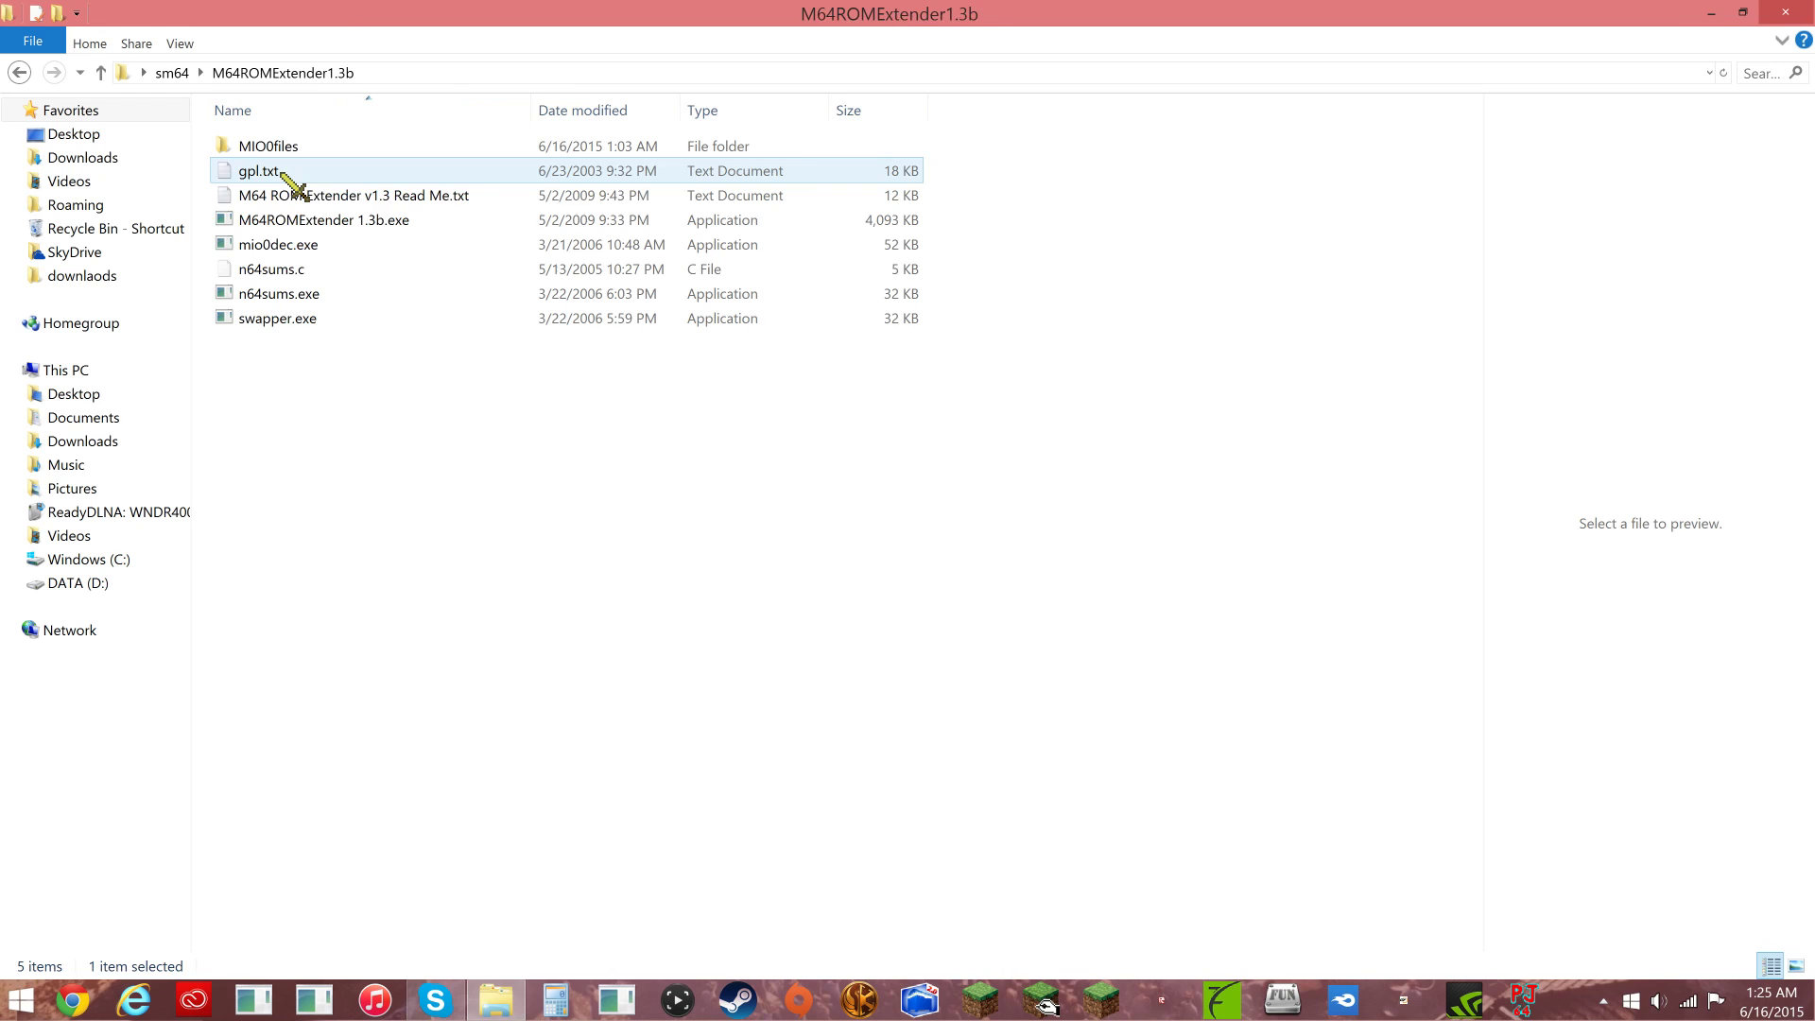
- Extend sm64\Super Mario 64 (USA).n64 with ROM Extender 1.3b into an .ext.z64 file
double_click(300, 227)
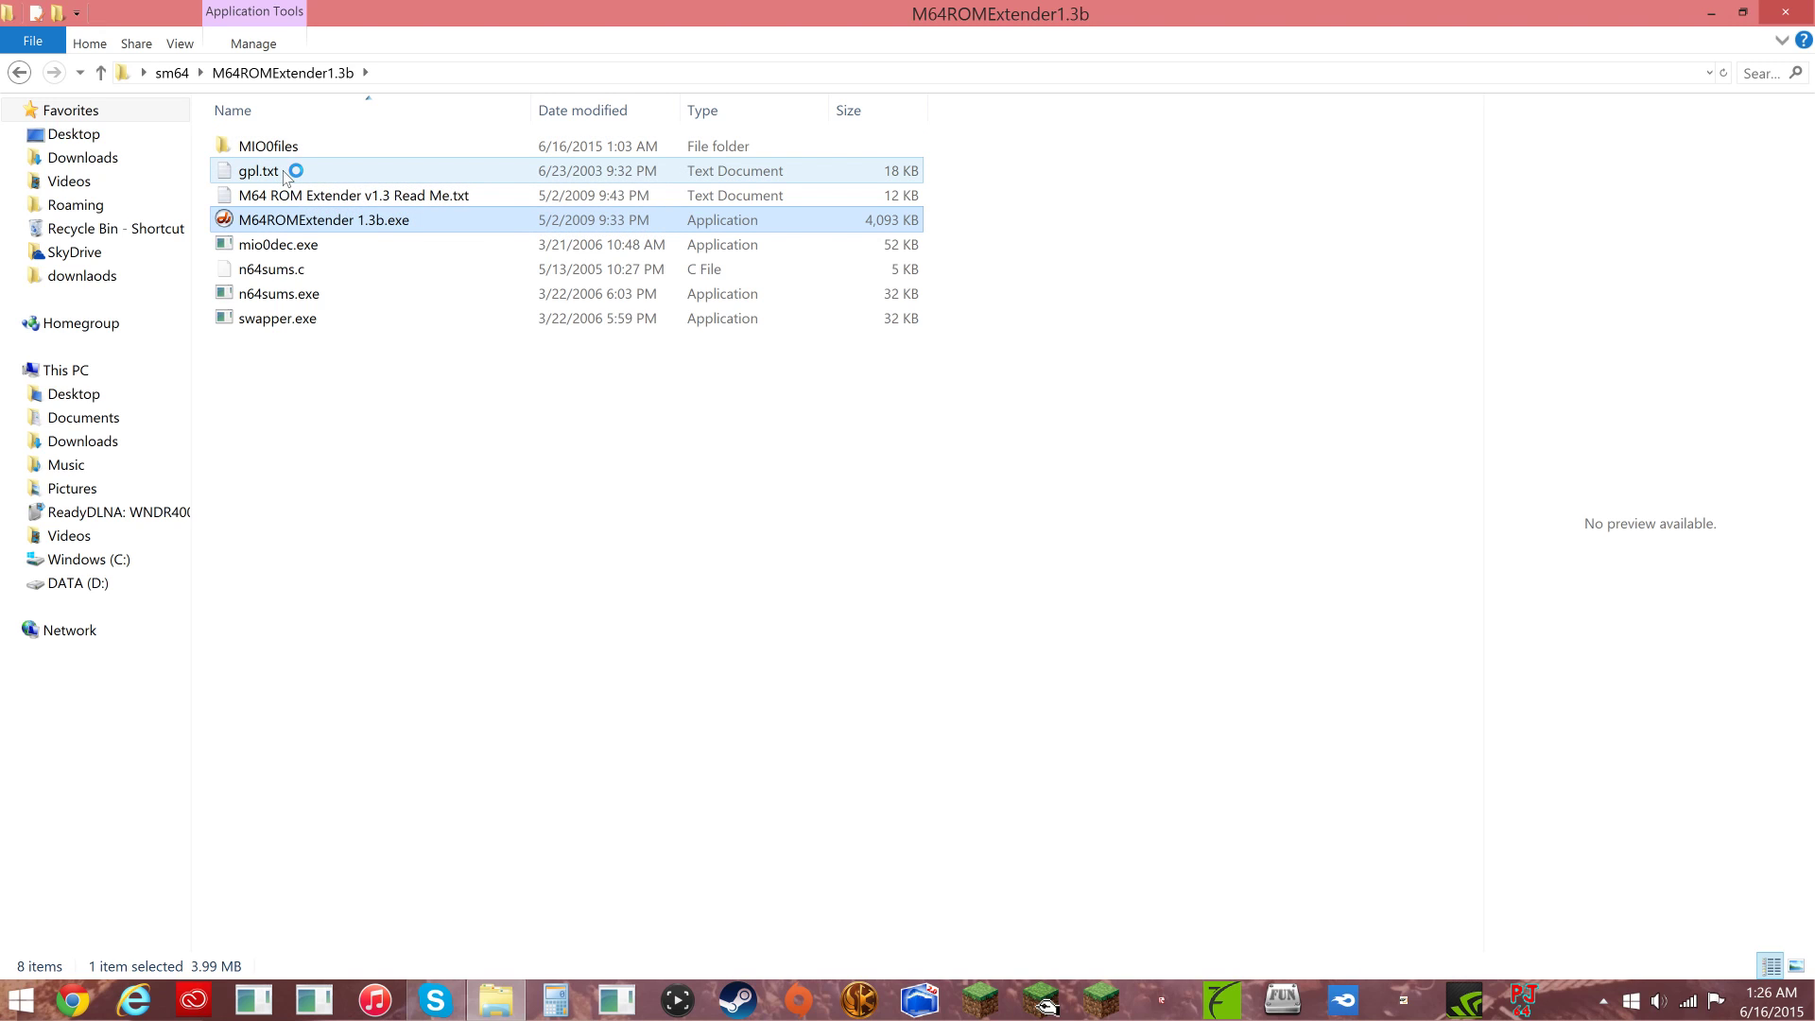
double_click(338, 230)
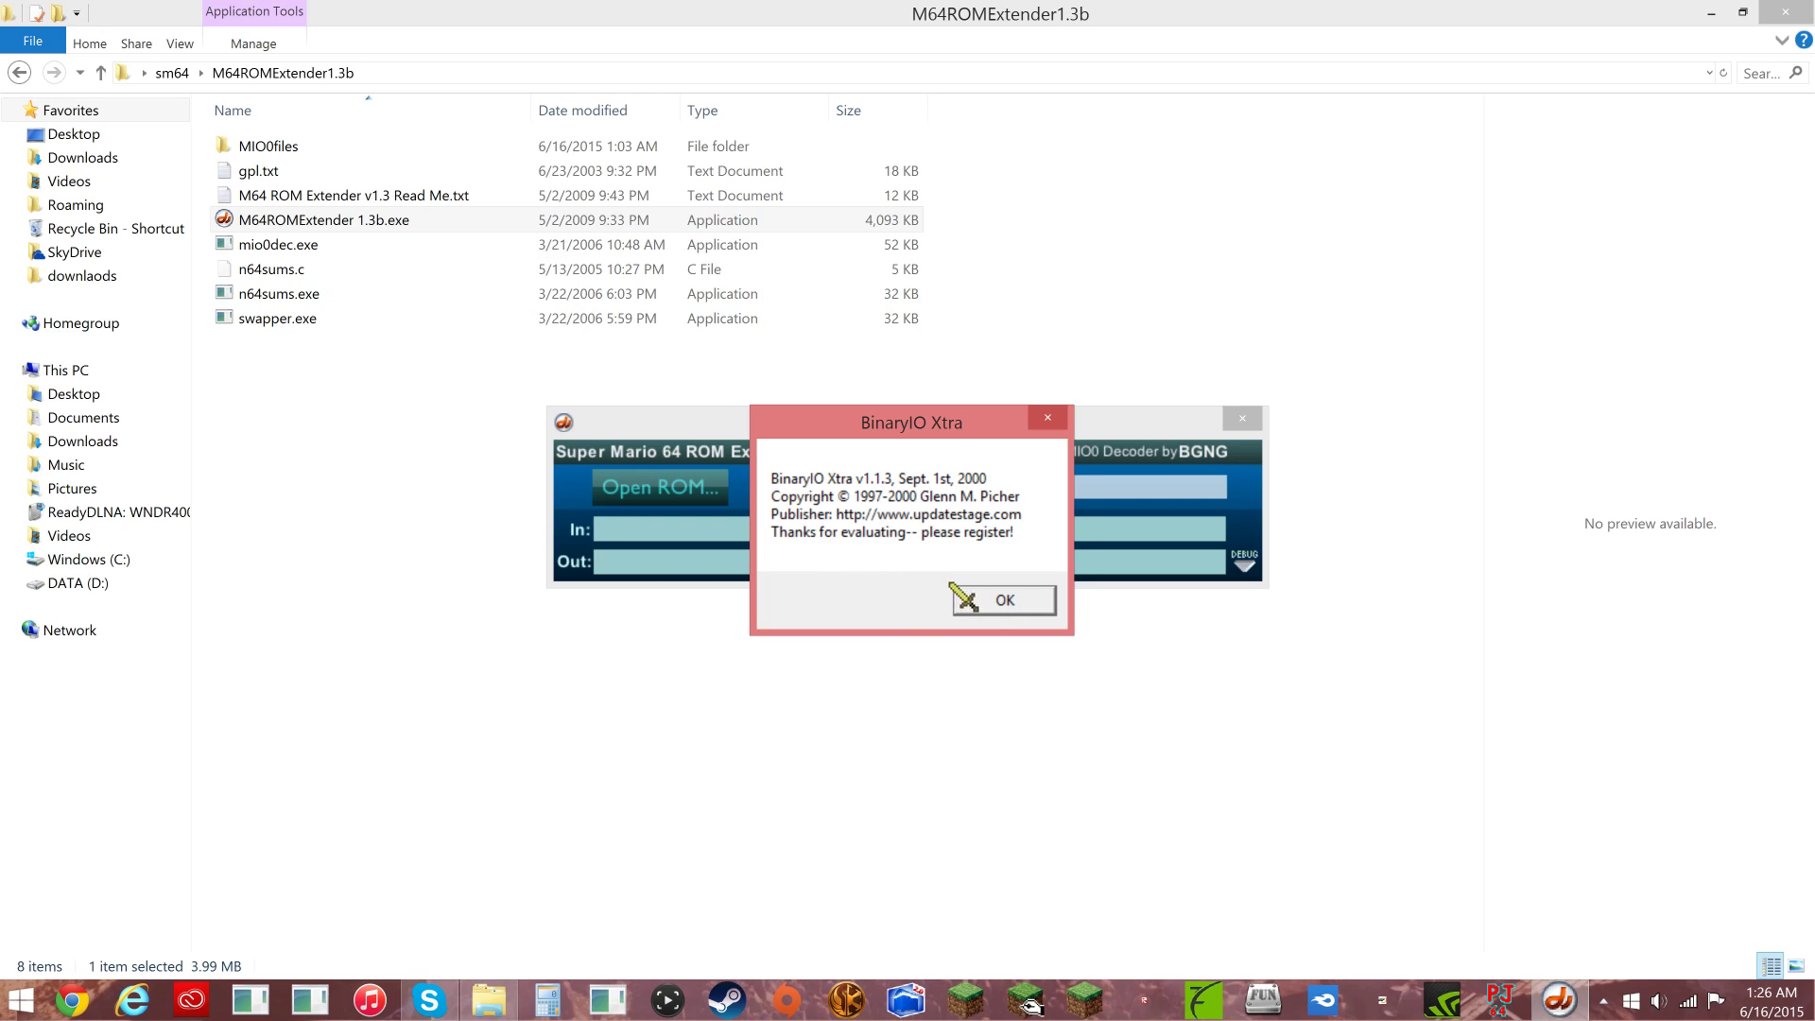
left_click(1003, 598)
left_click(659, 487)
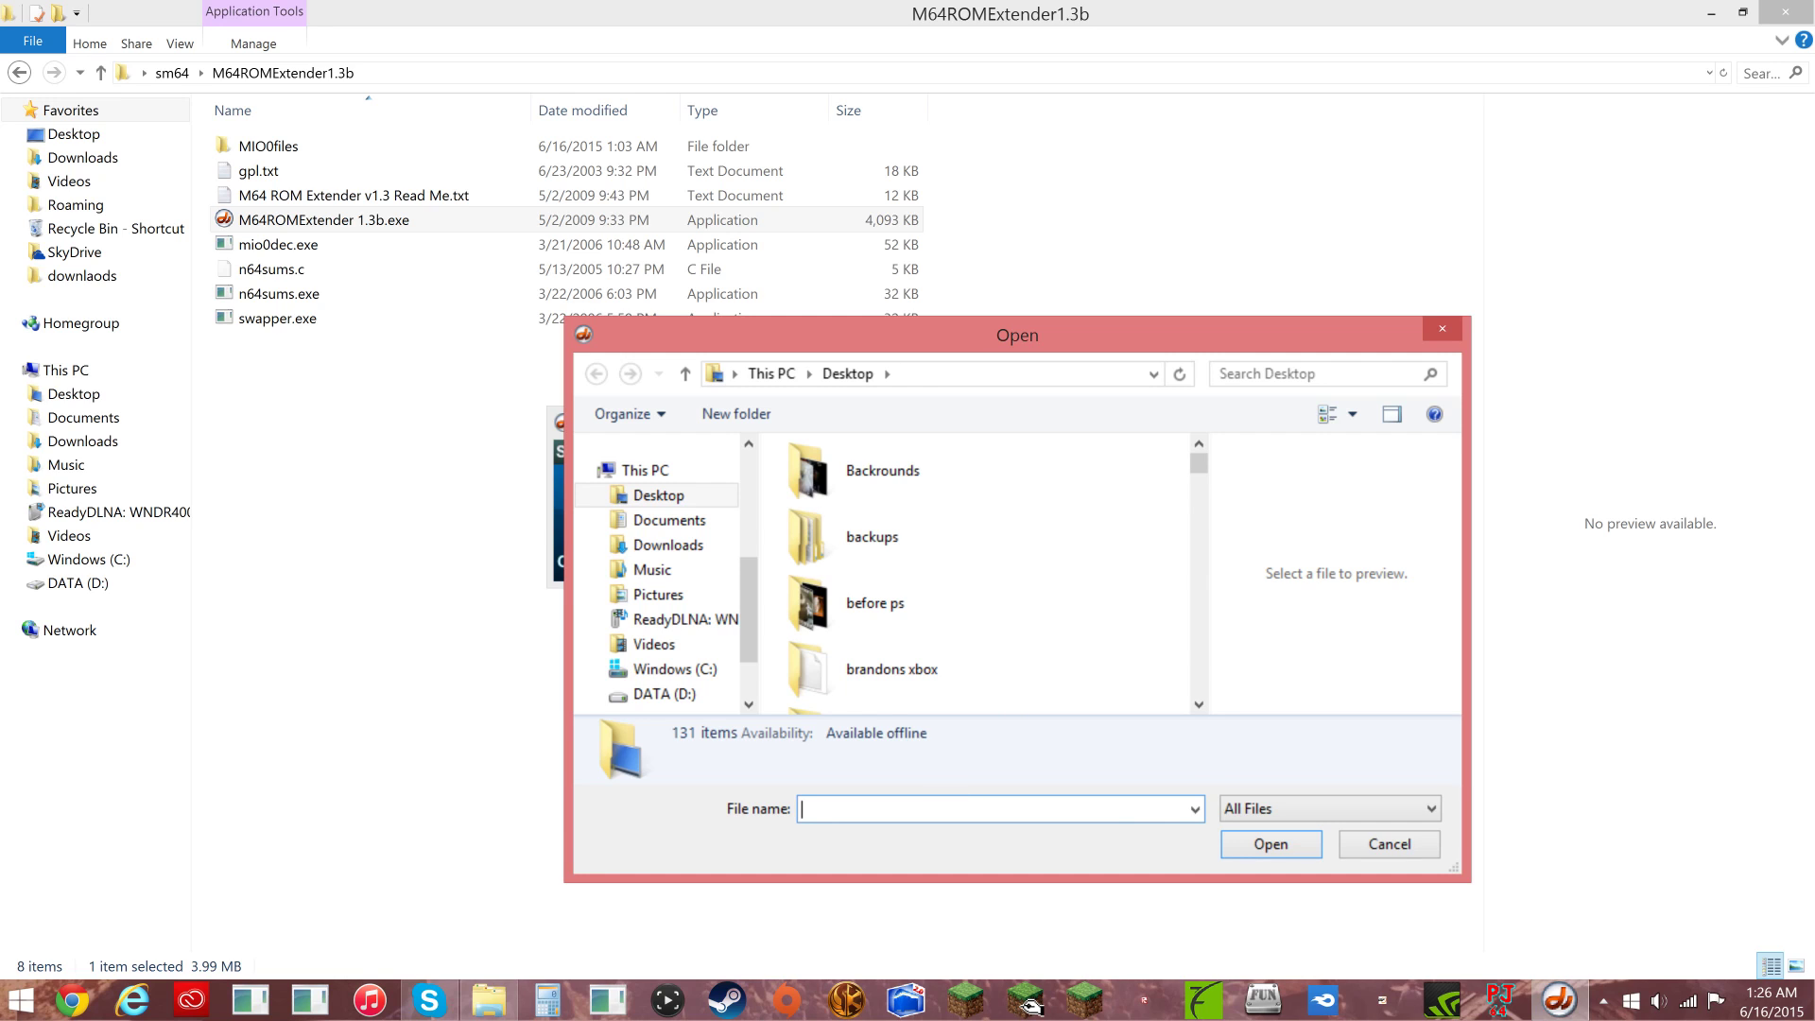
type("sm64")
key("Return")
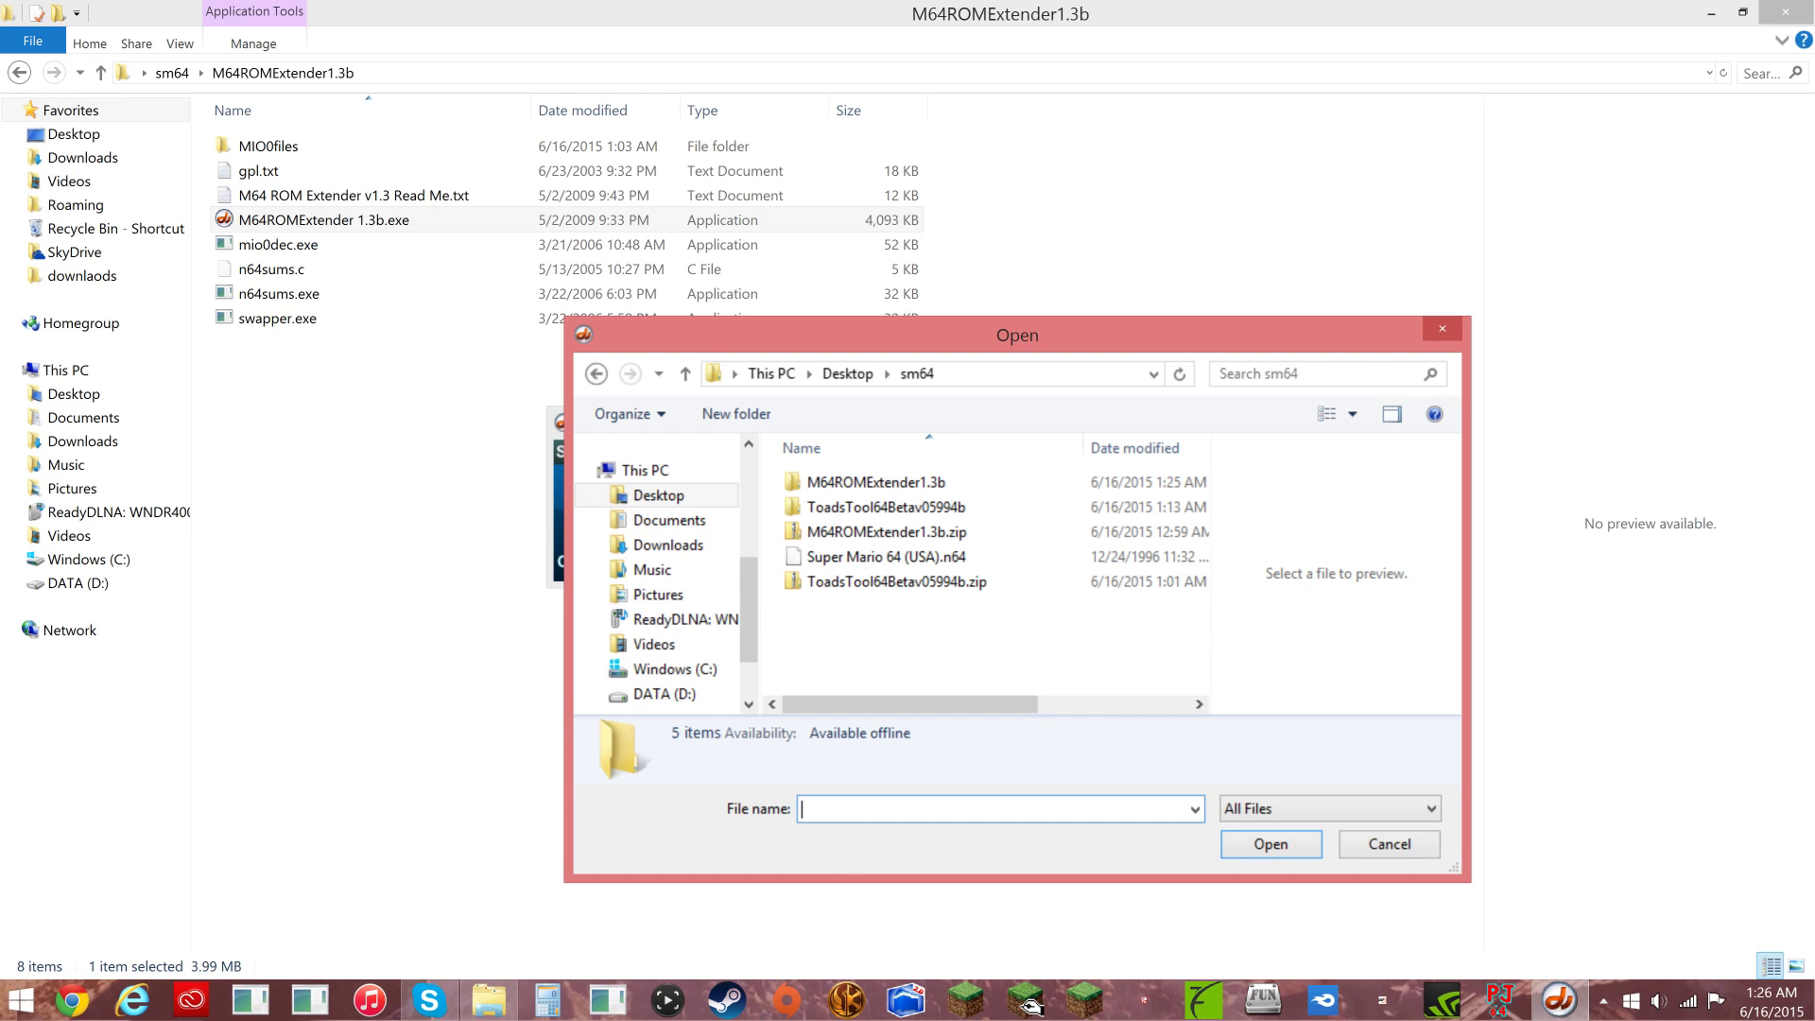
left_click(879, 556)
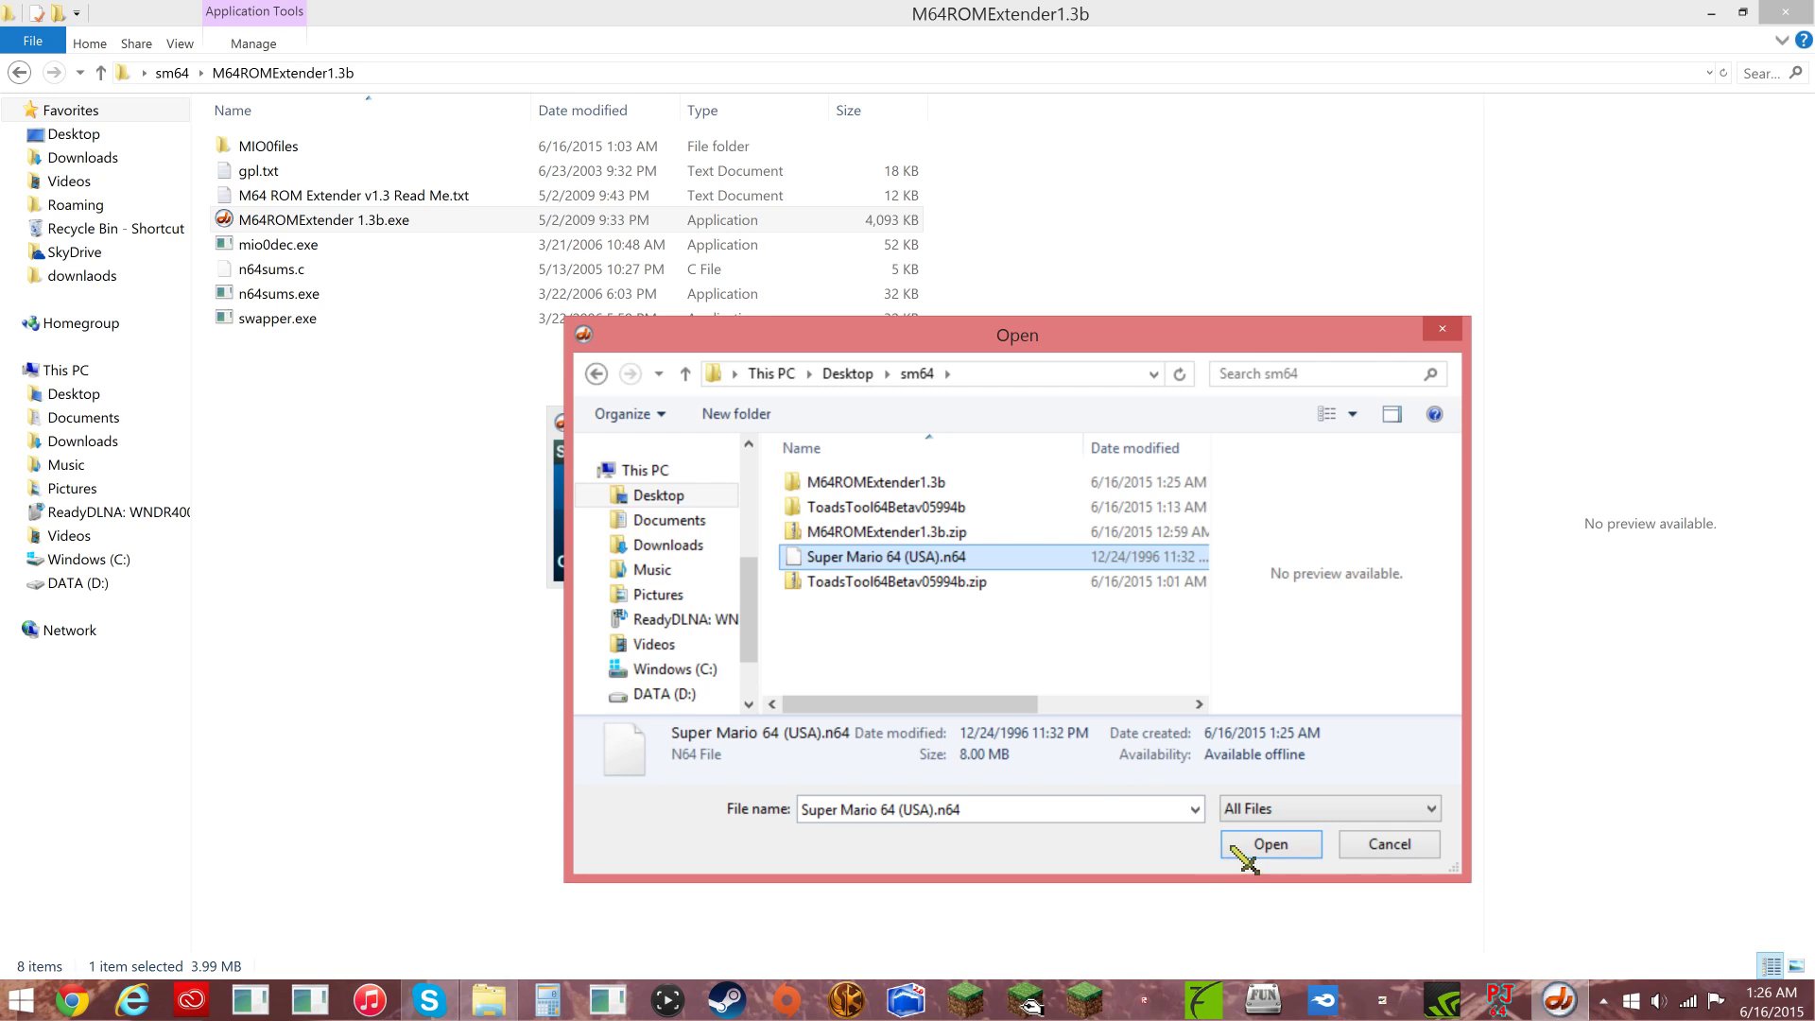
left_click(1269, 845)
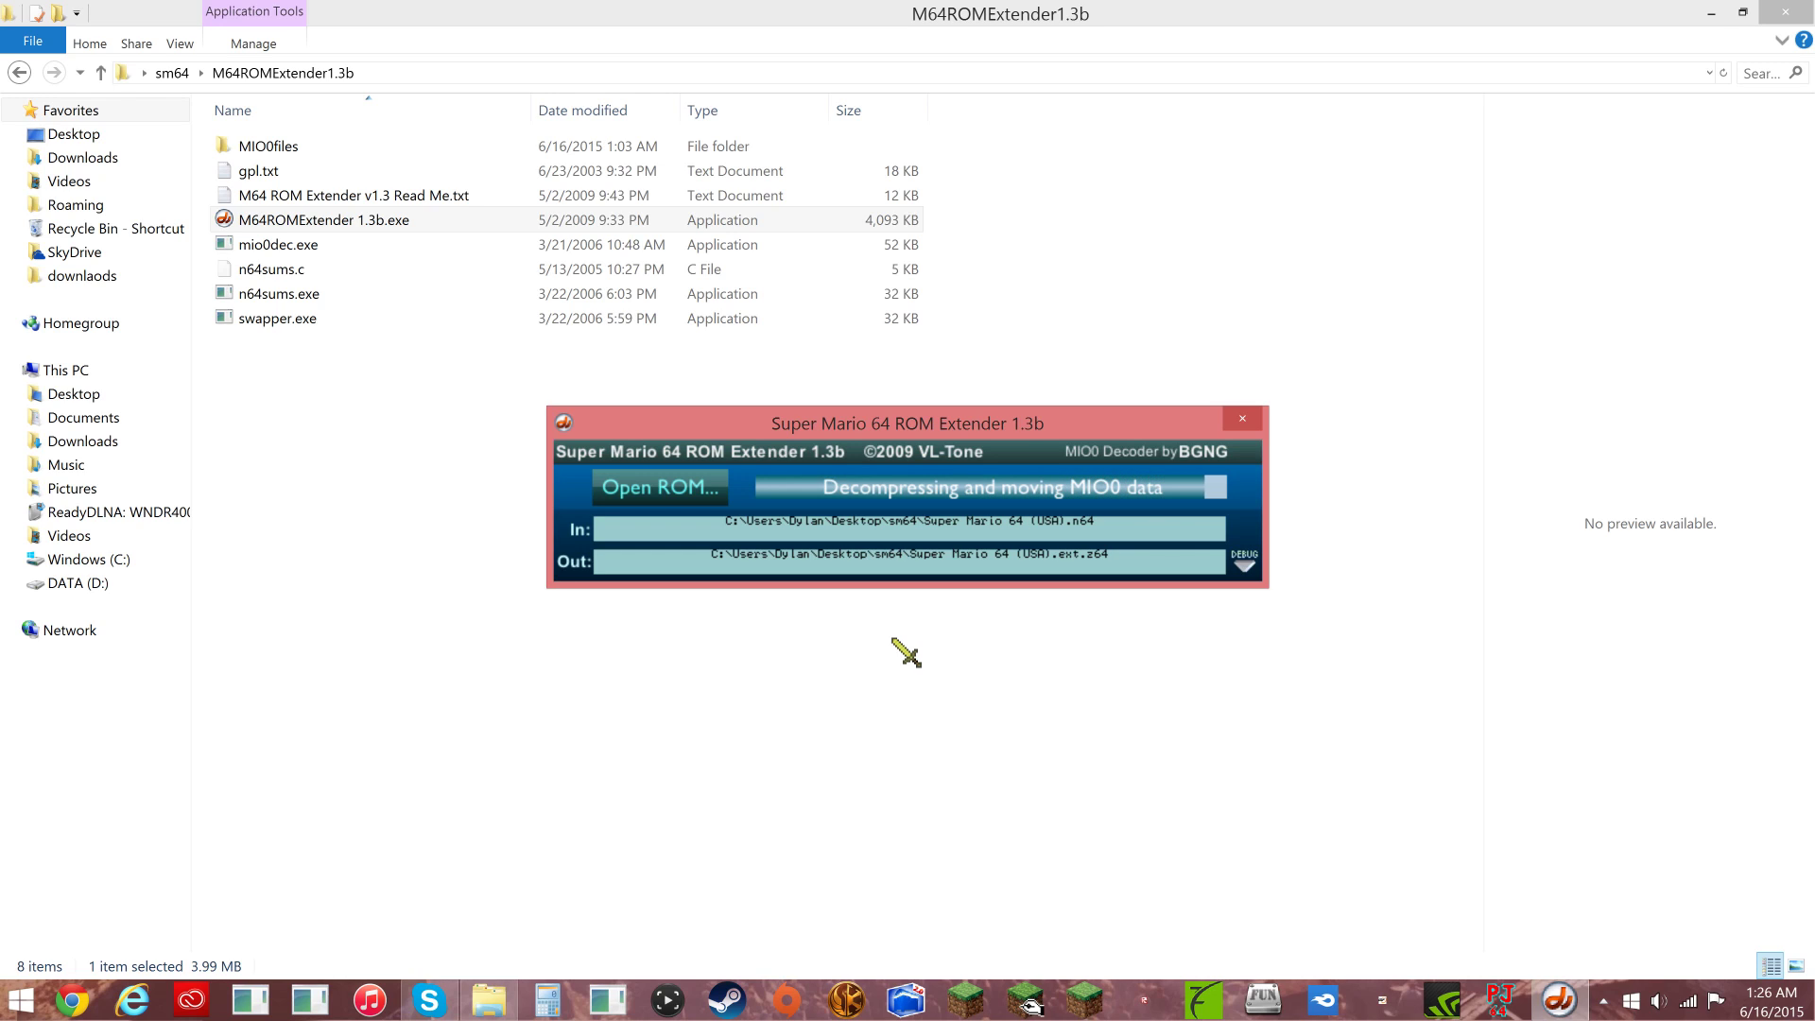
left_click(1249, 423)
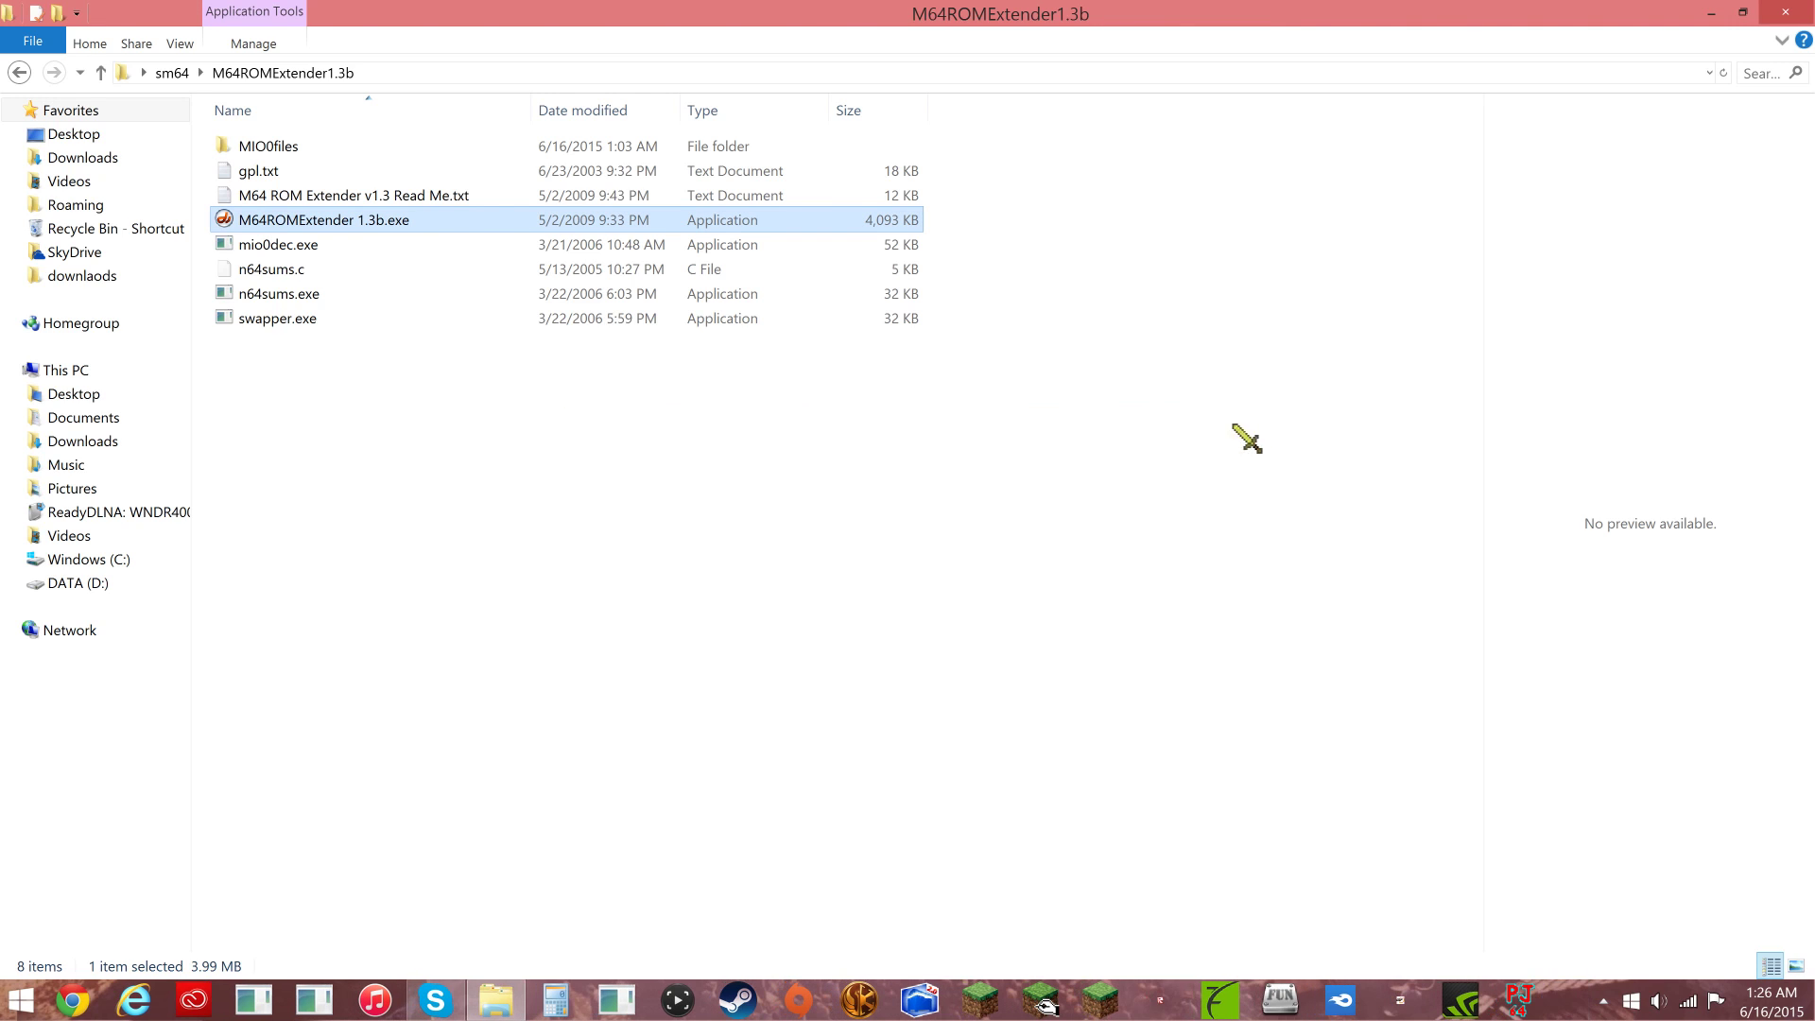
- Open the ToadsTool64Betav05994b folder, launch Project64, dismiss its file-open error and close it
left_click(20, 73)
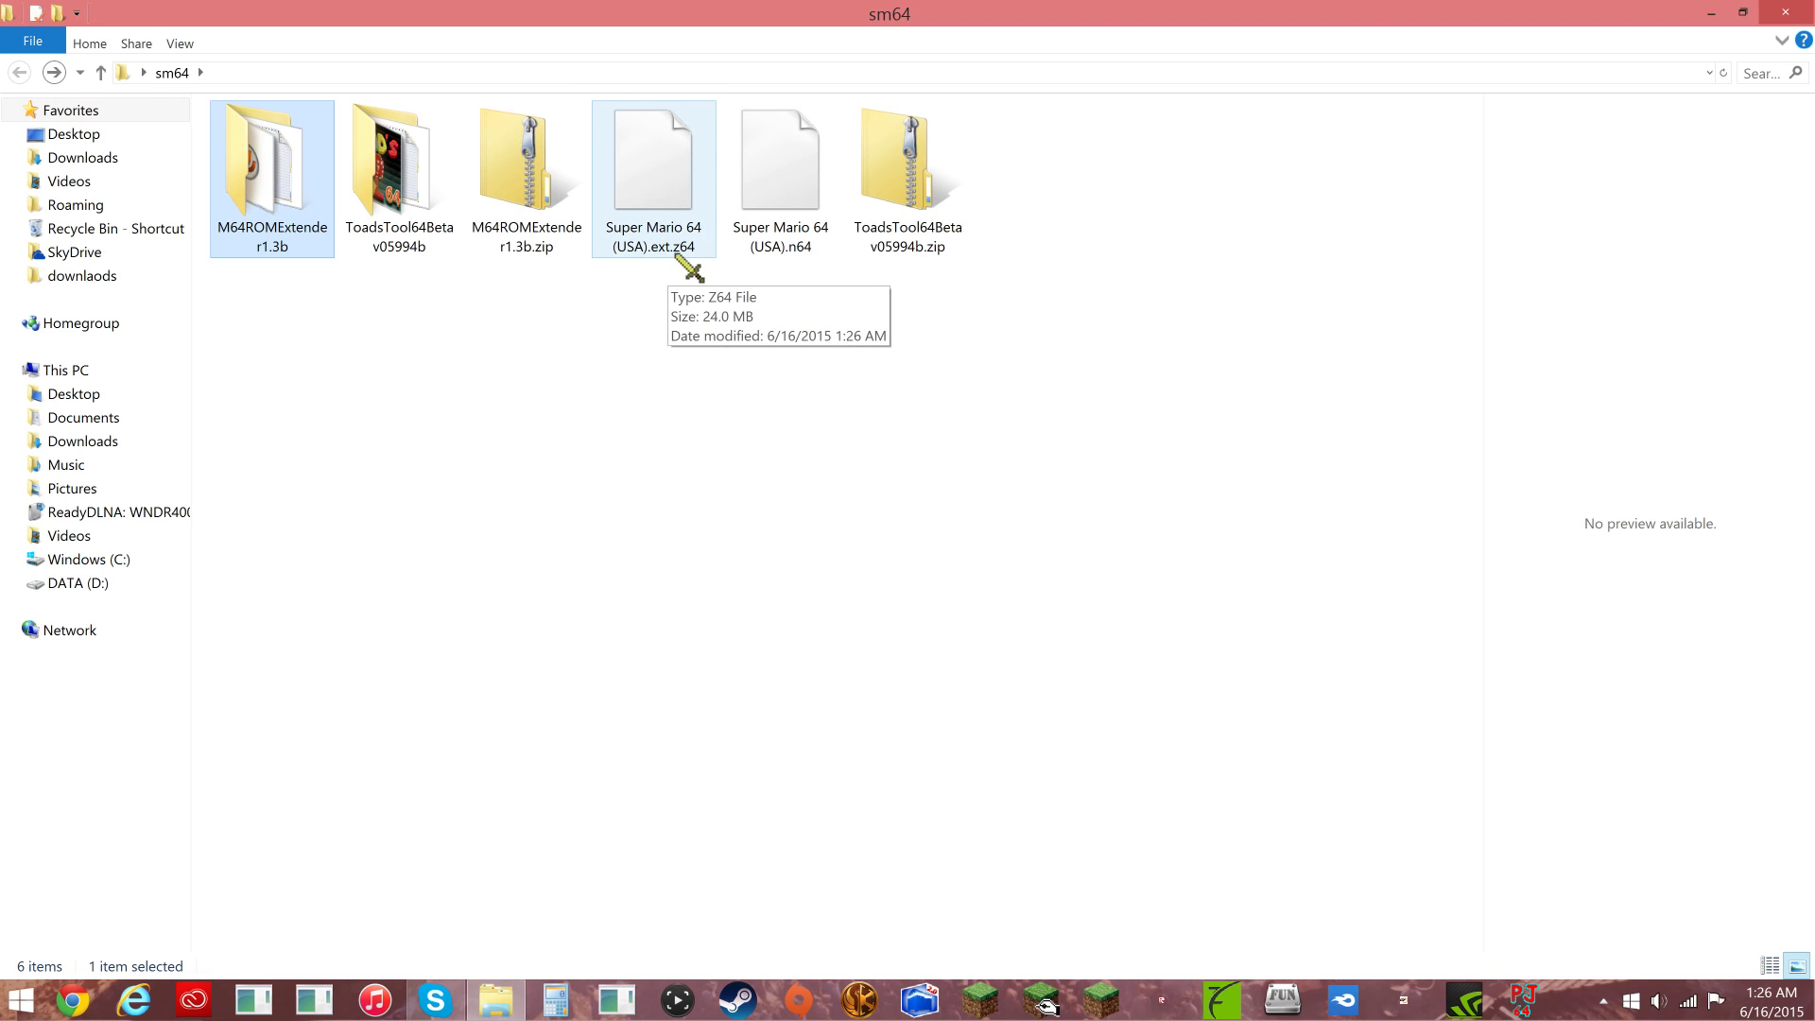
double_click(403, 213)
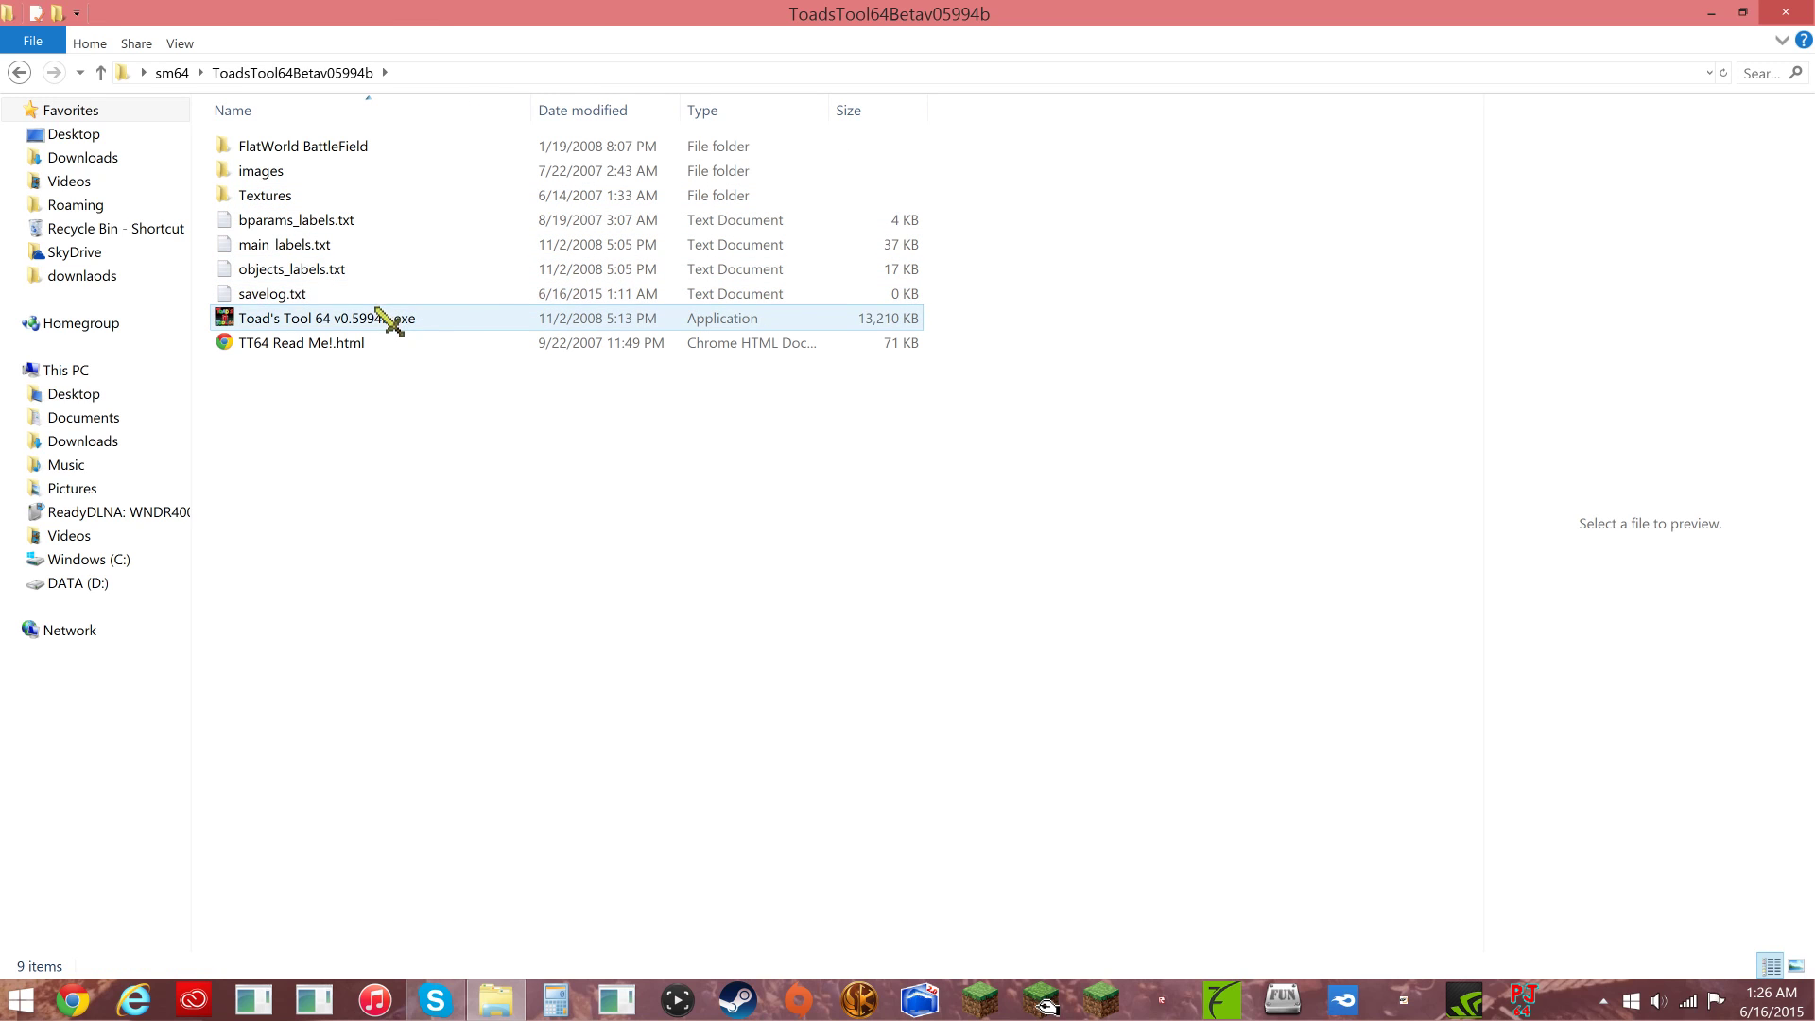
left_click(1521, 1001)
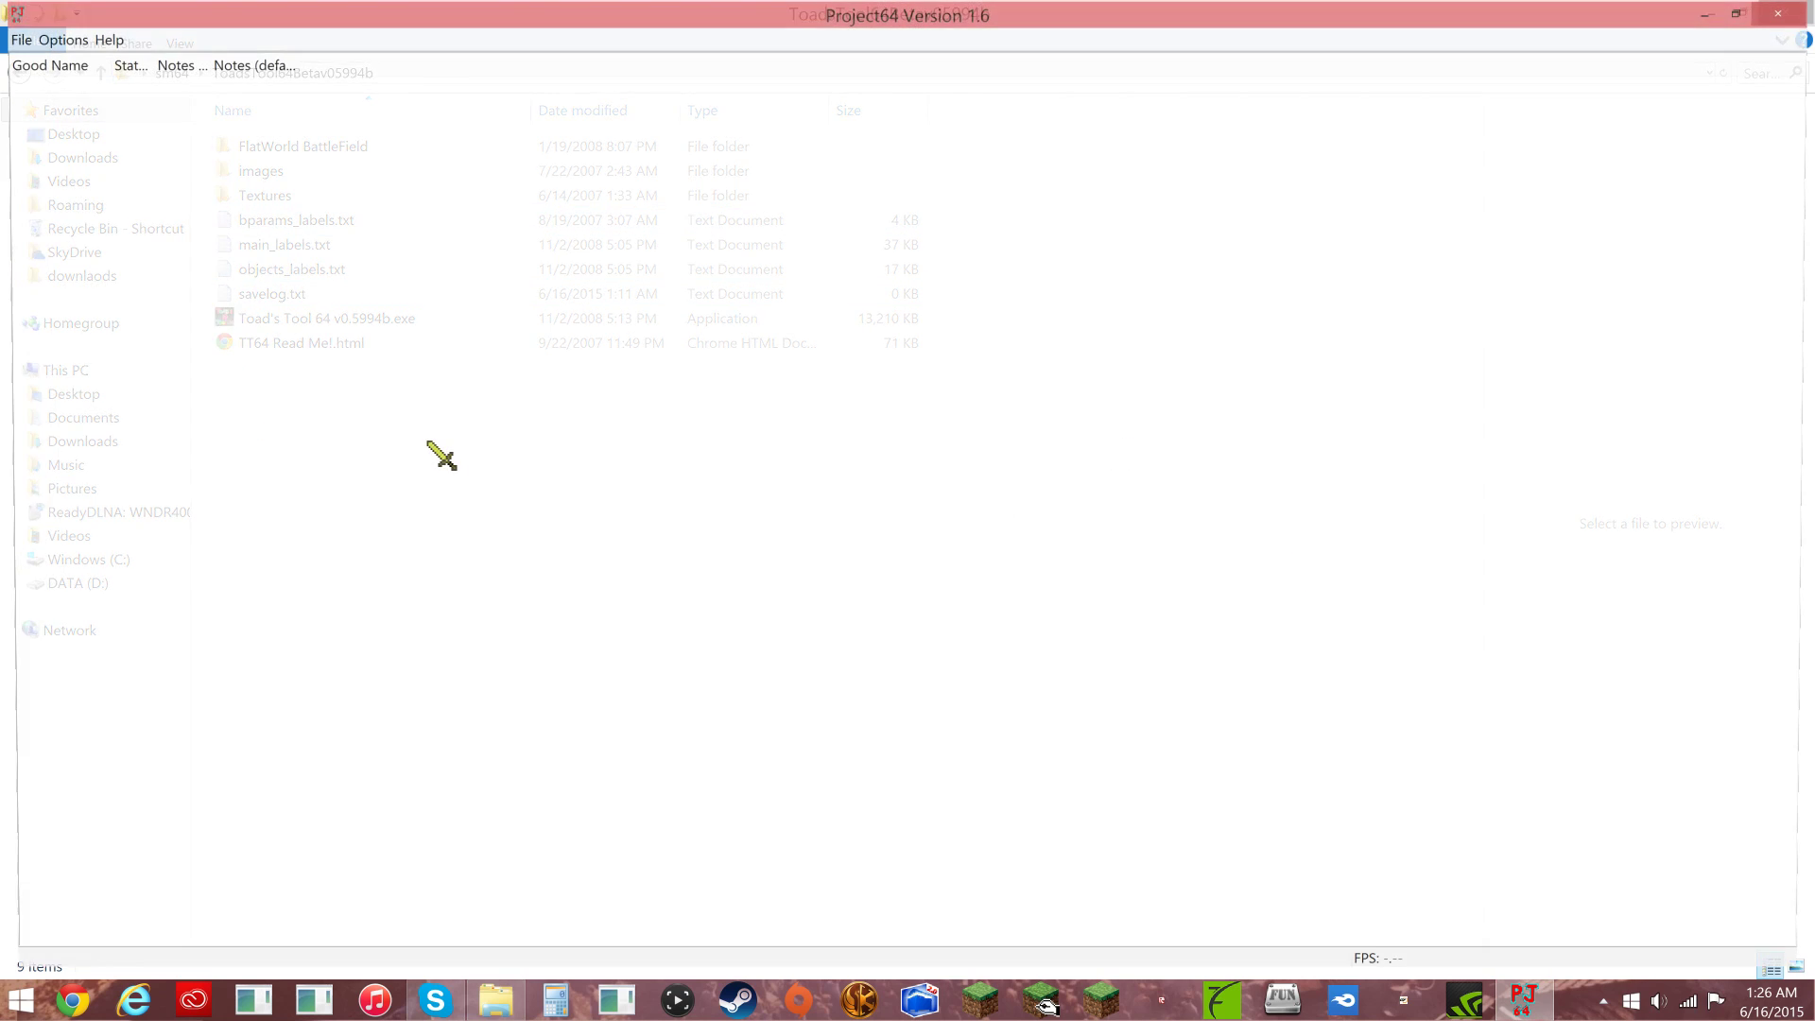
left_click(15, 37)
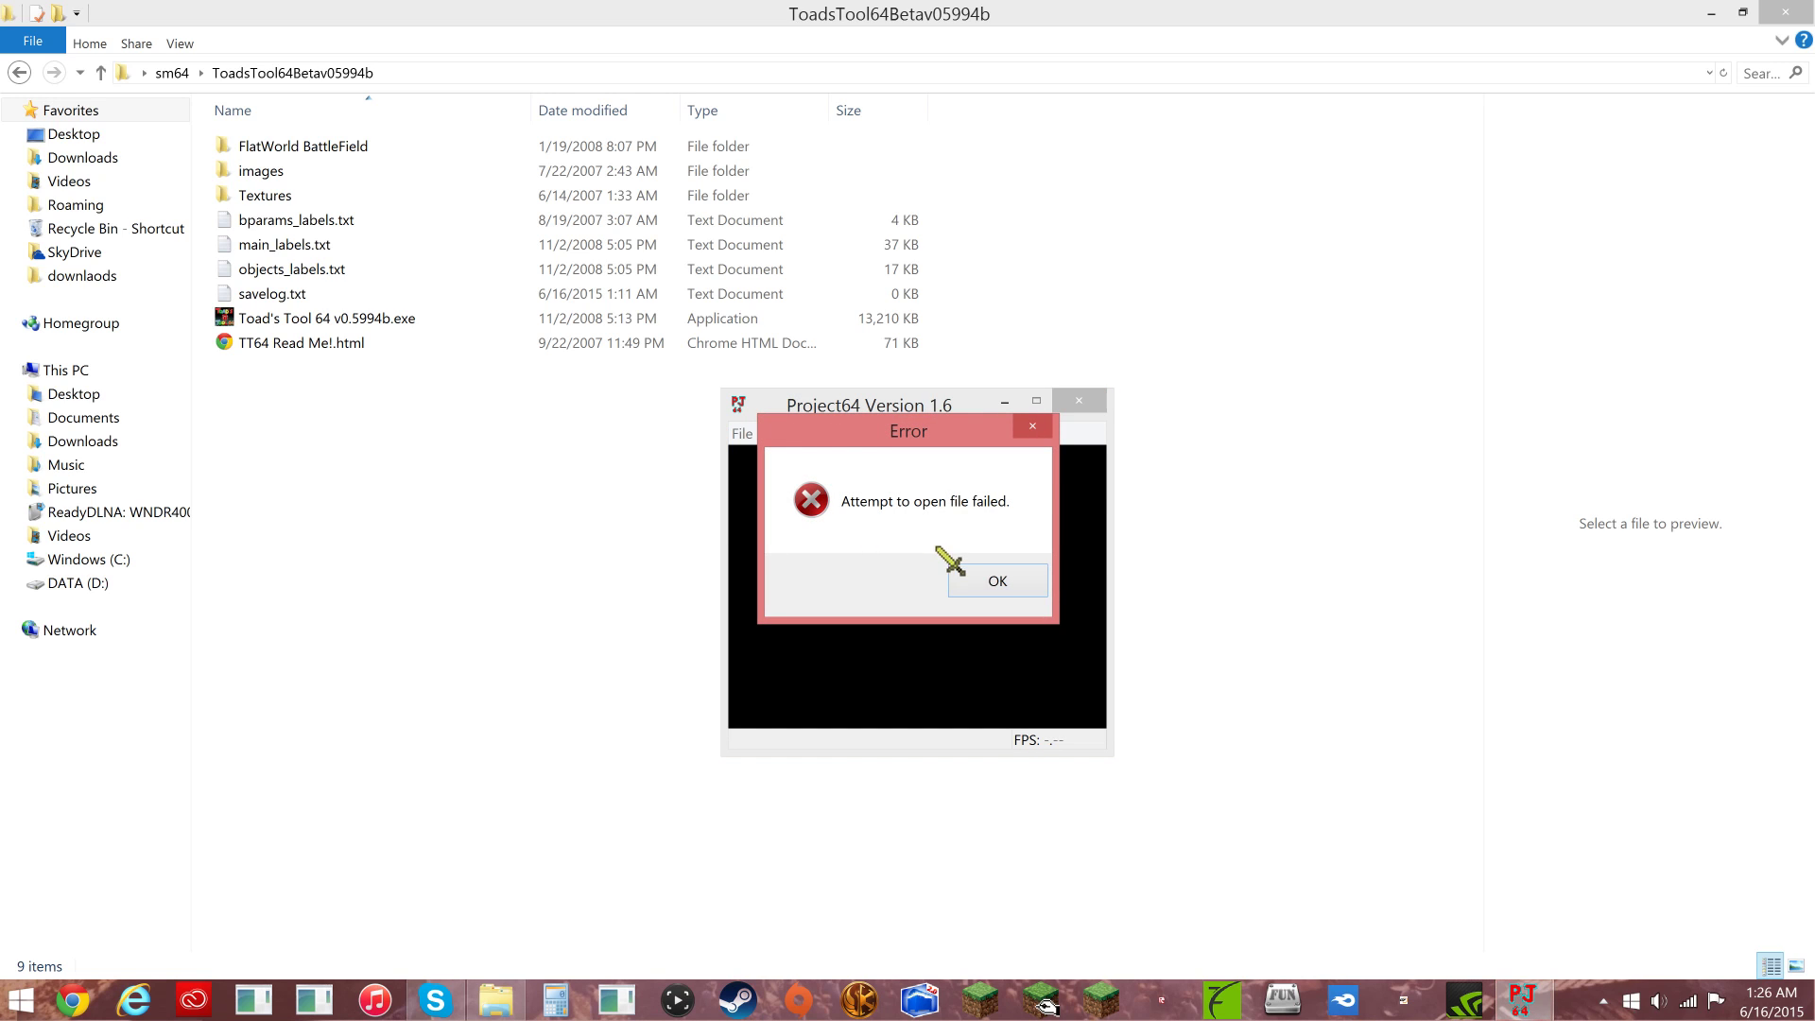
left_click(997, 580)
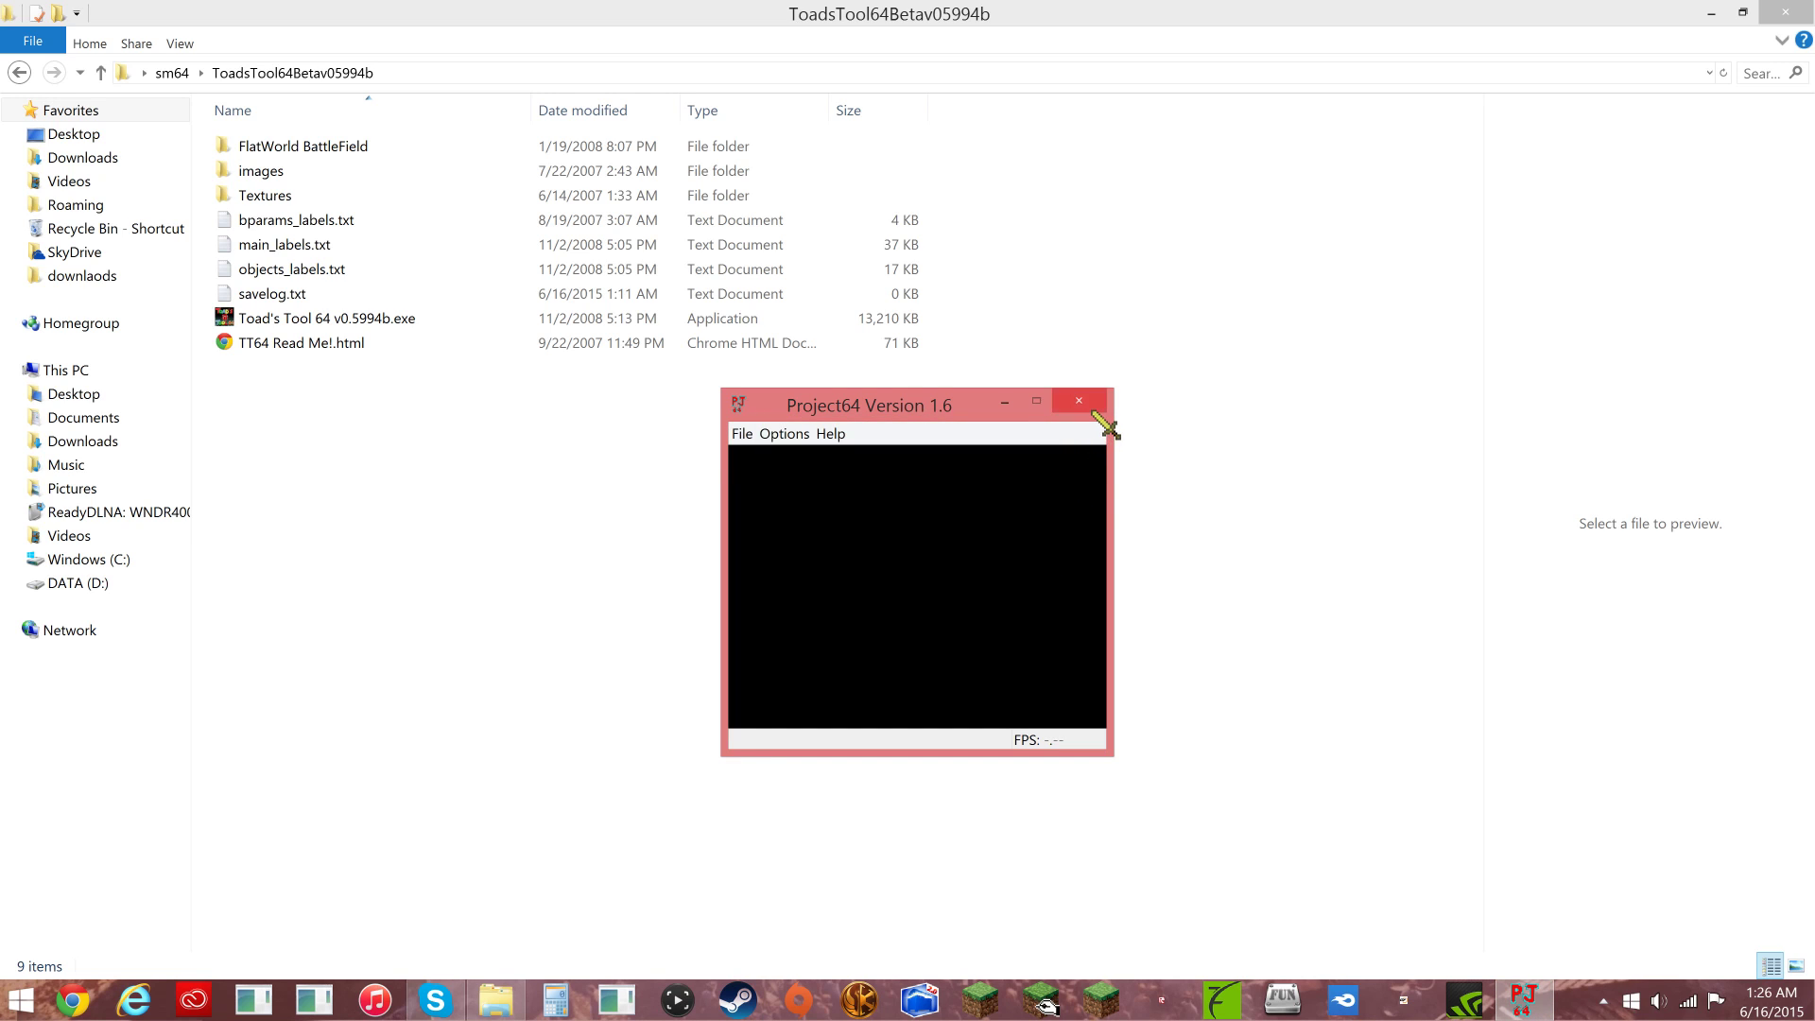
left_click(1100, 425)
left_click(1524, 1001)
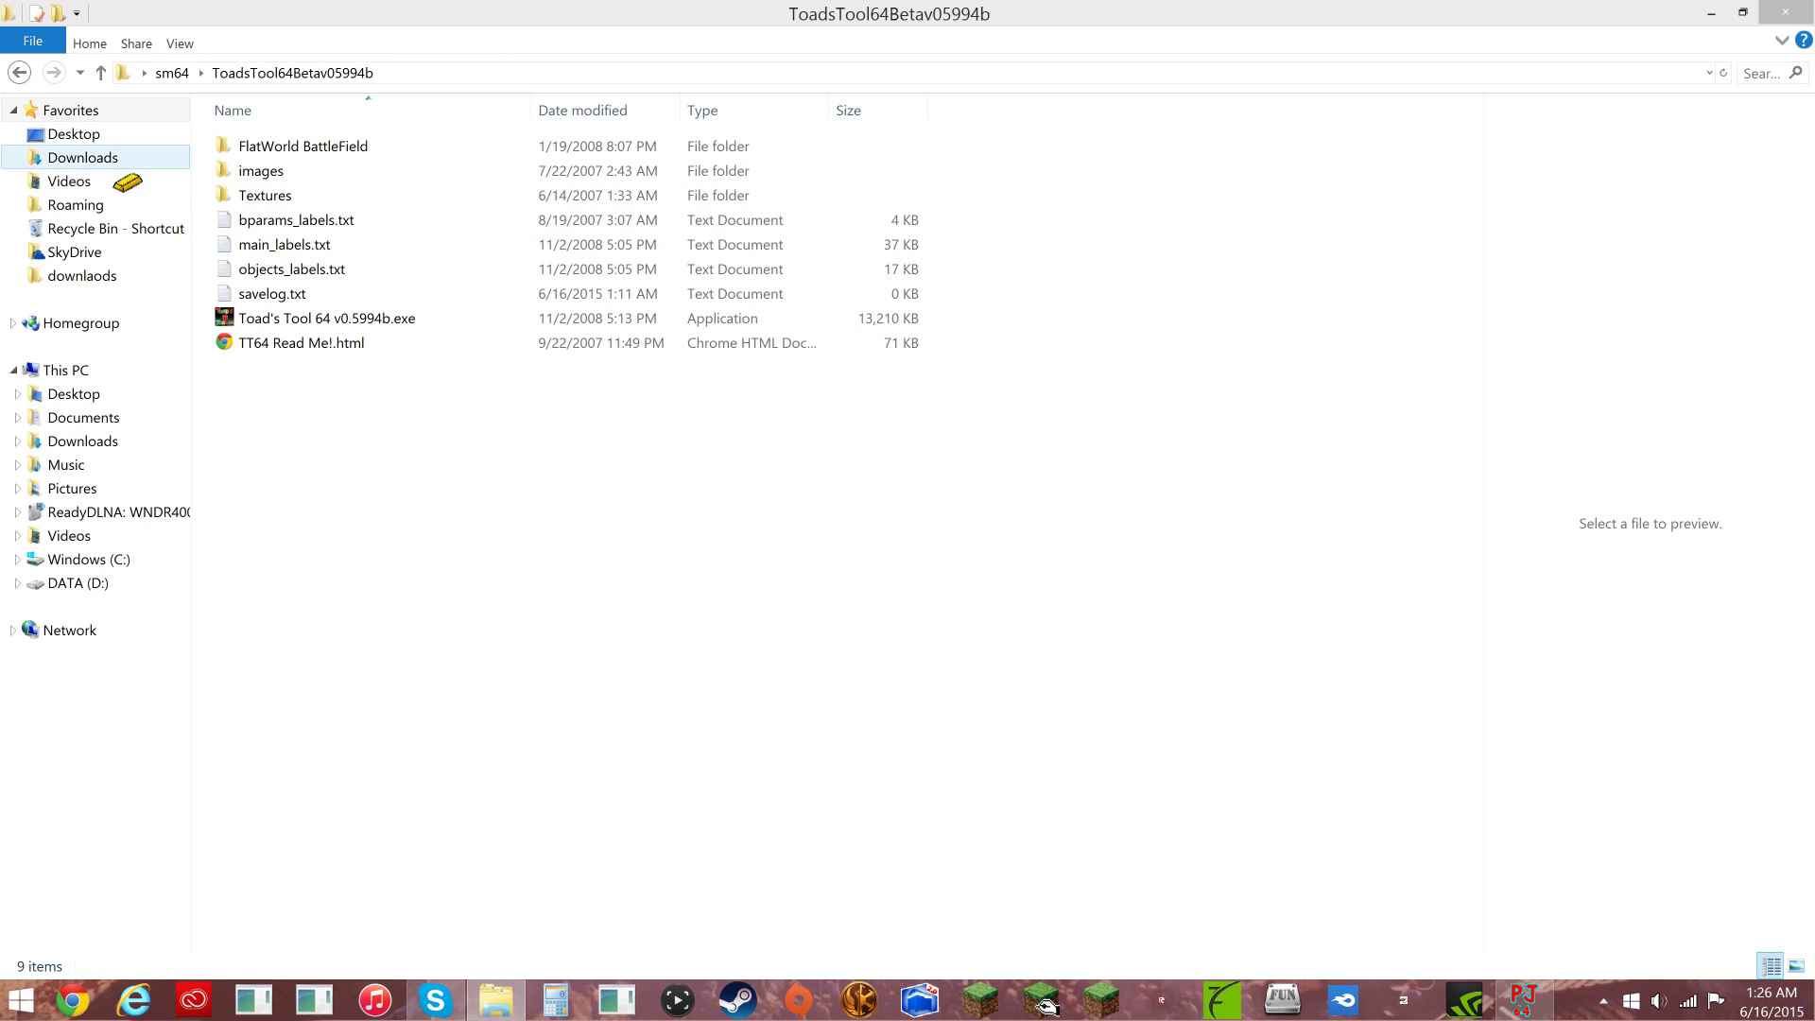
left_click(12, 38)
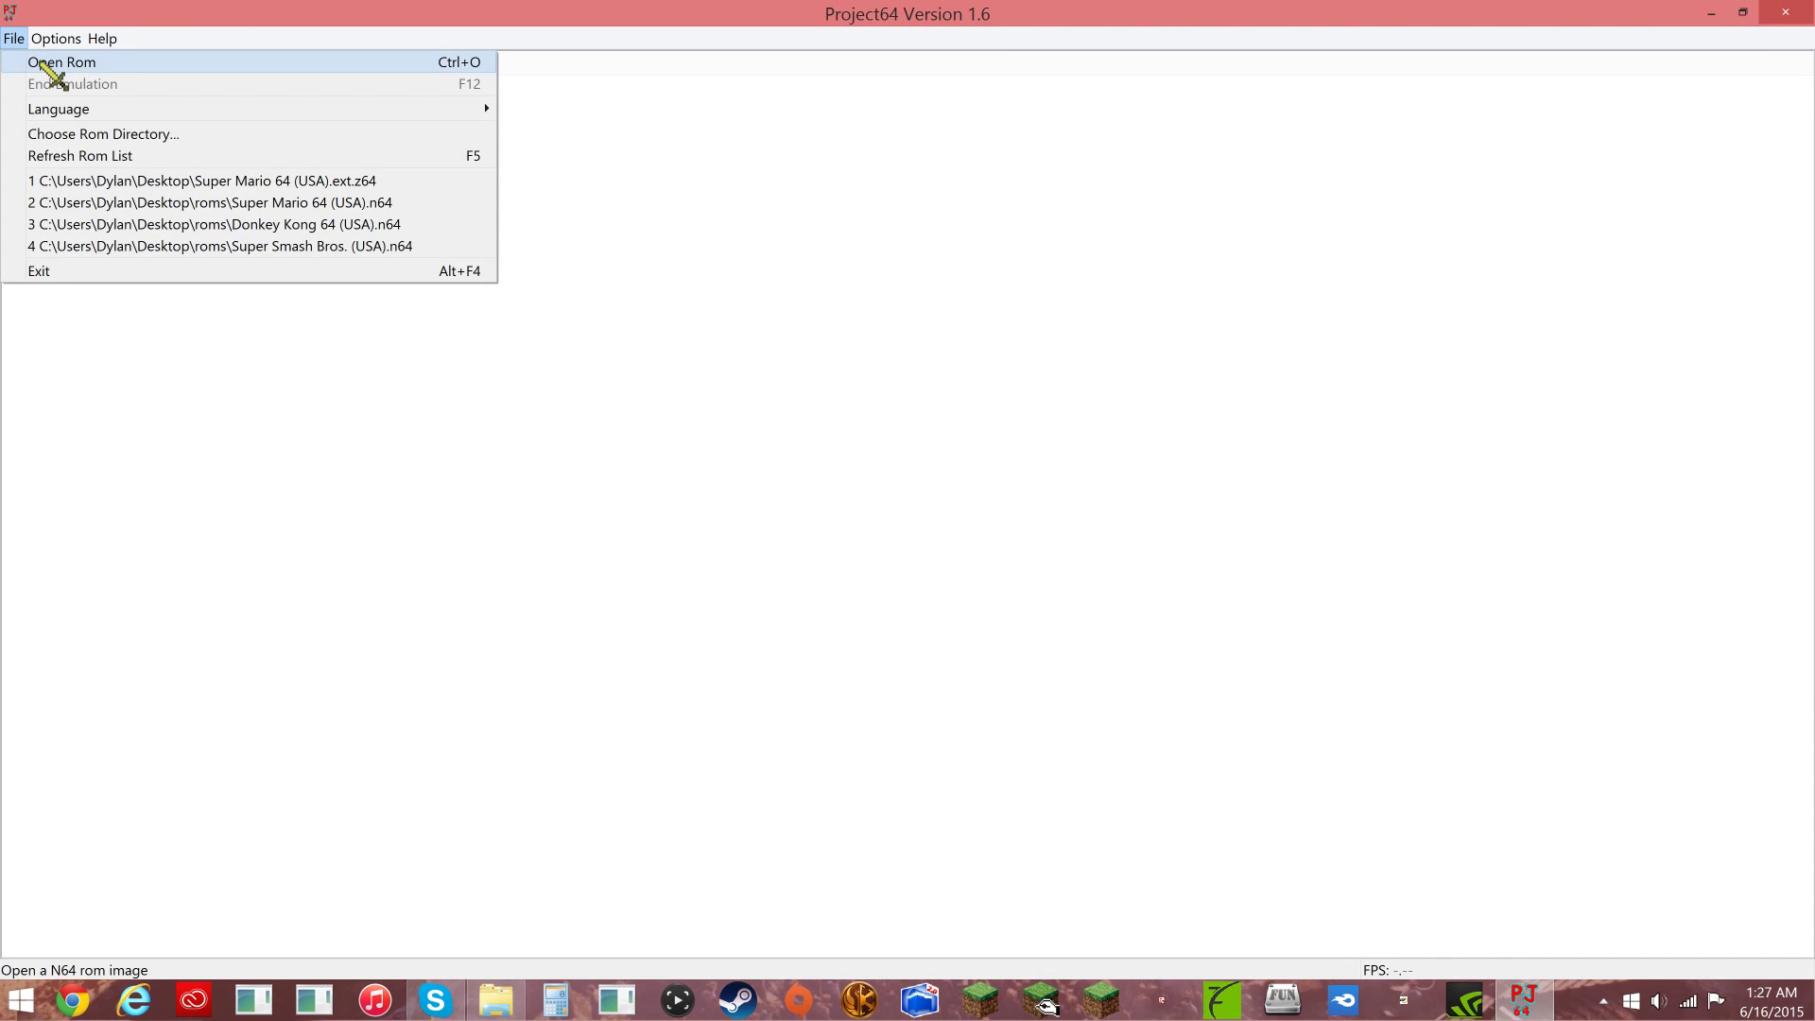
left_click(56, 65)
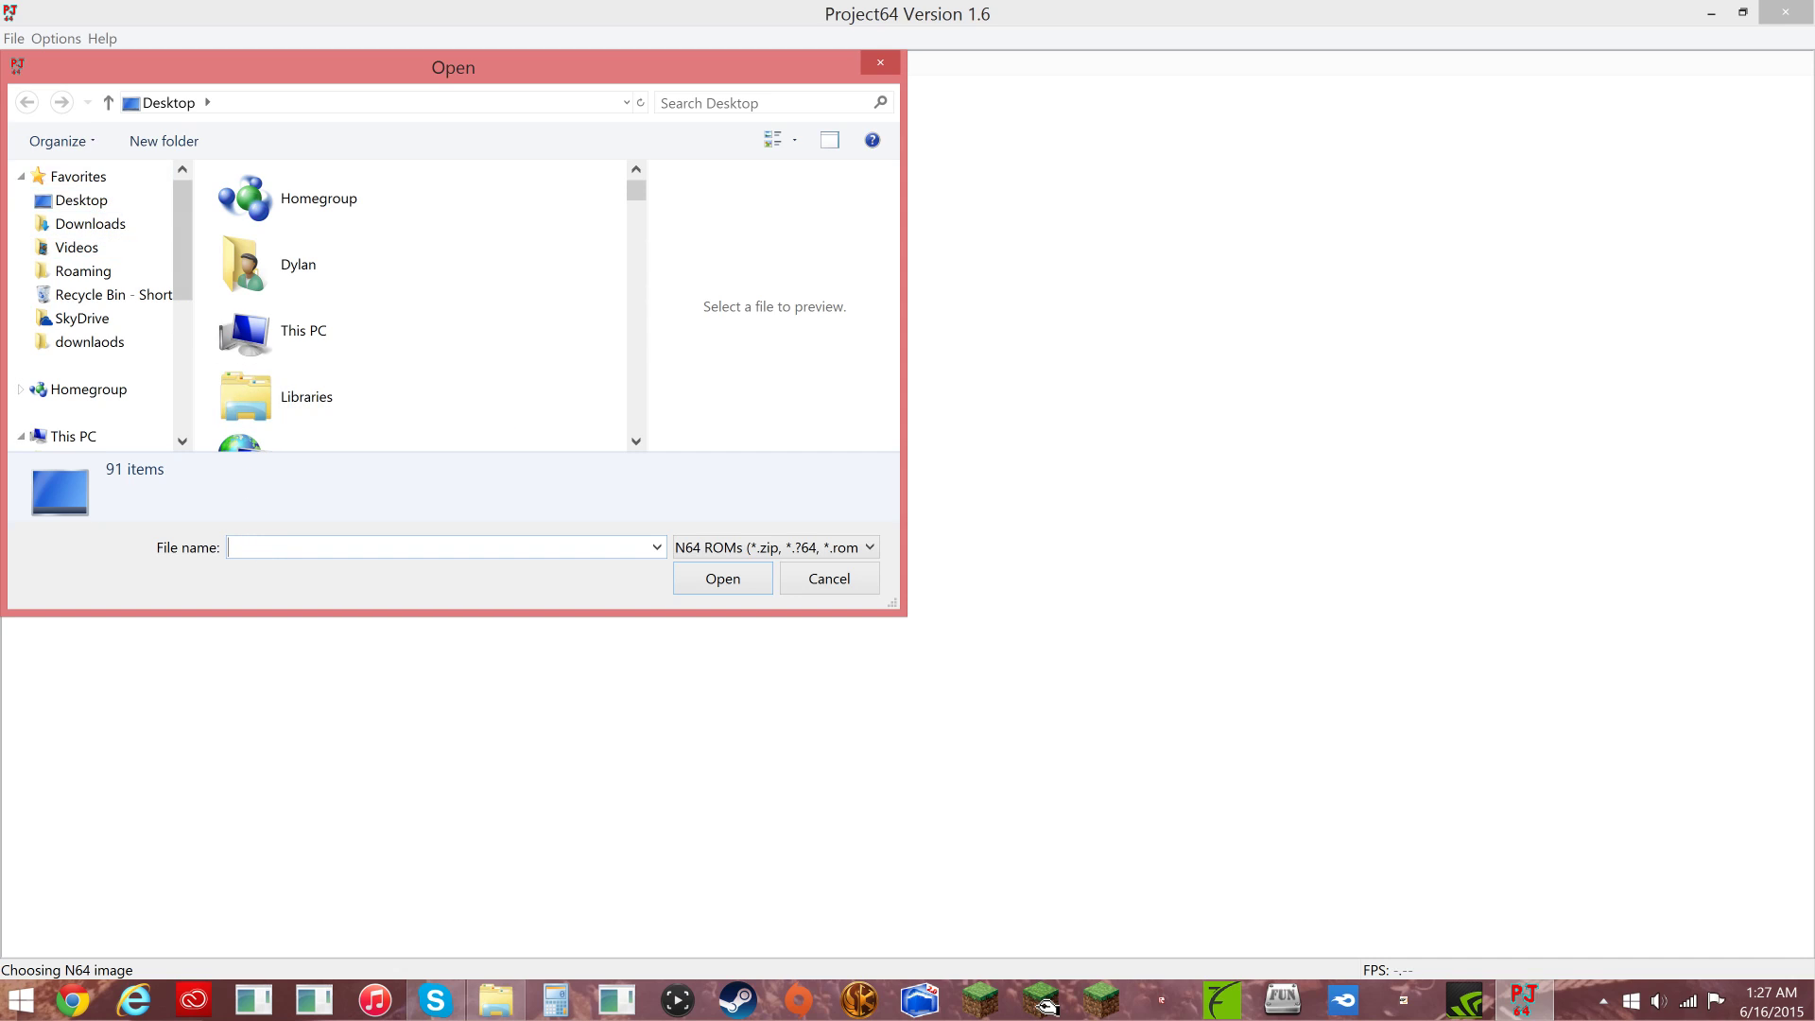
left_click(239, 547)
type("roms")
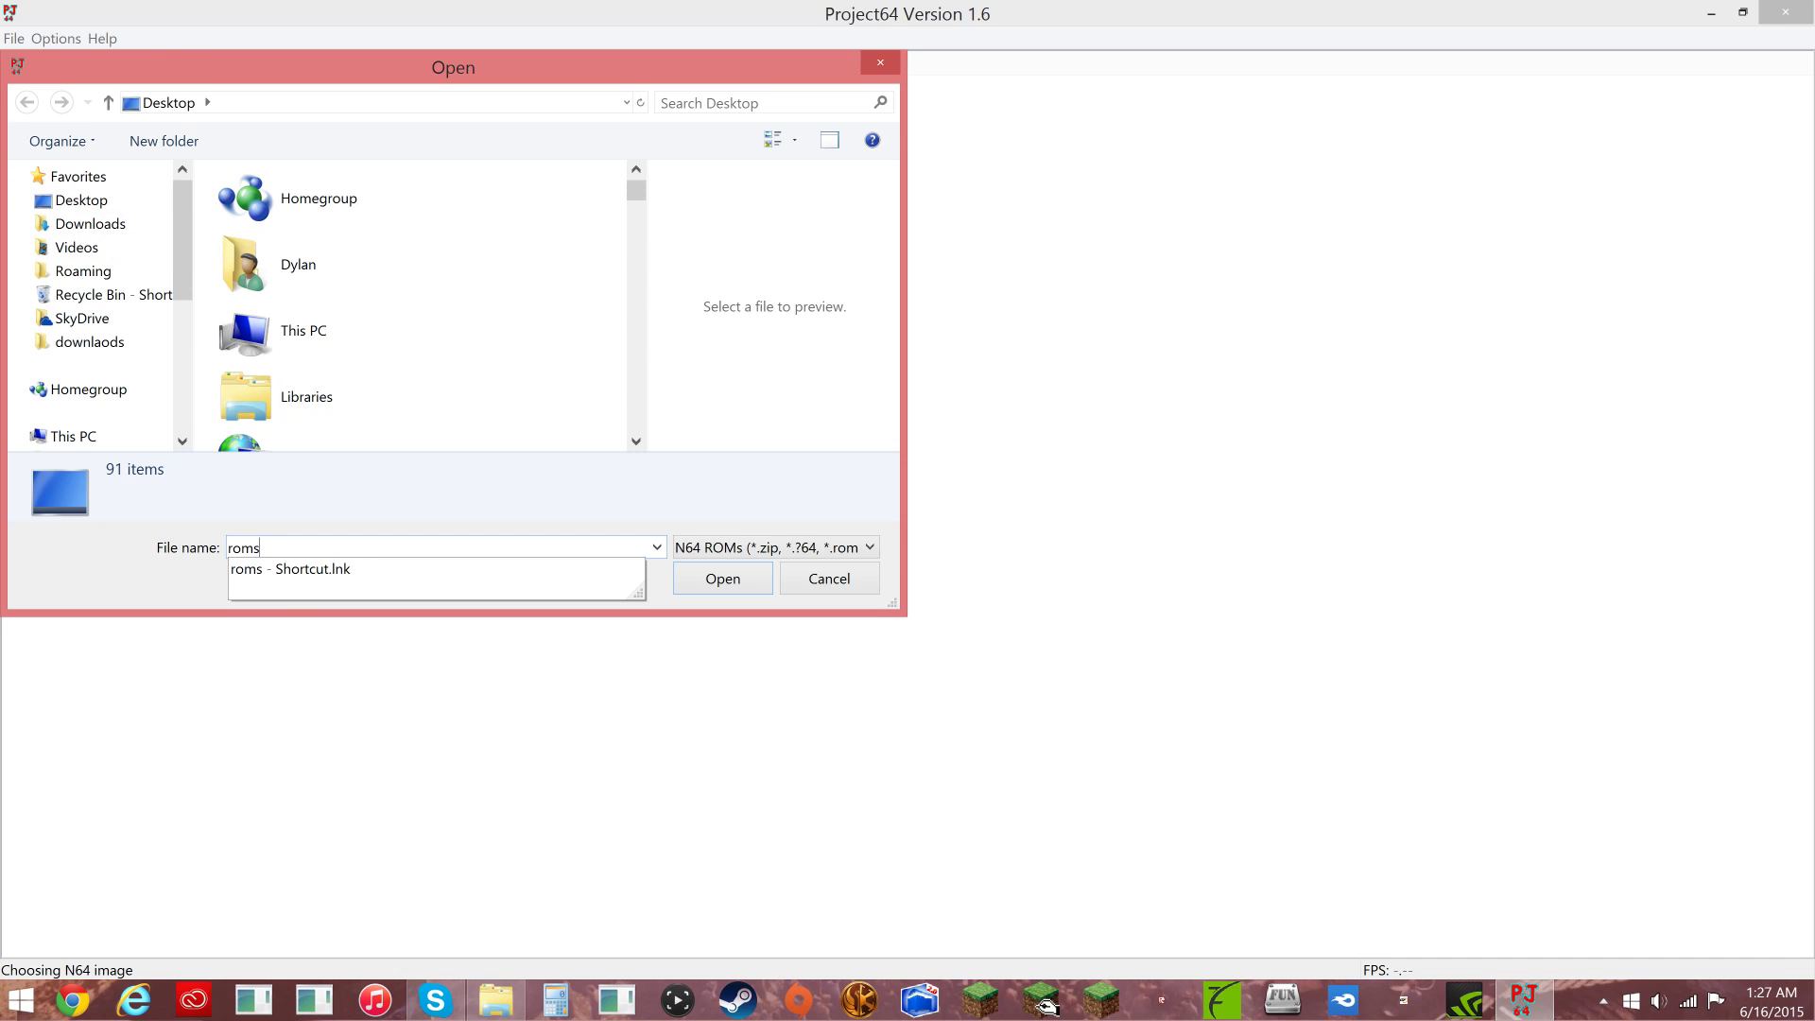
left_click(329, 570)
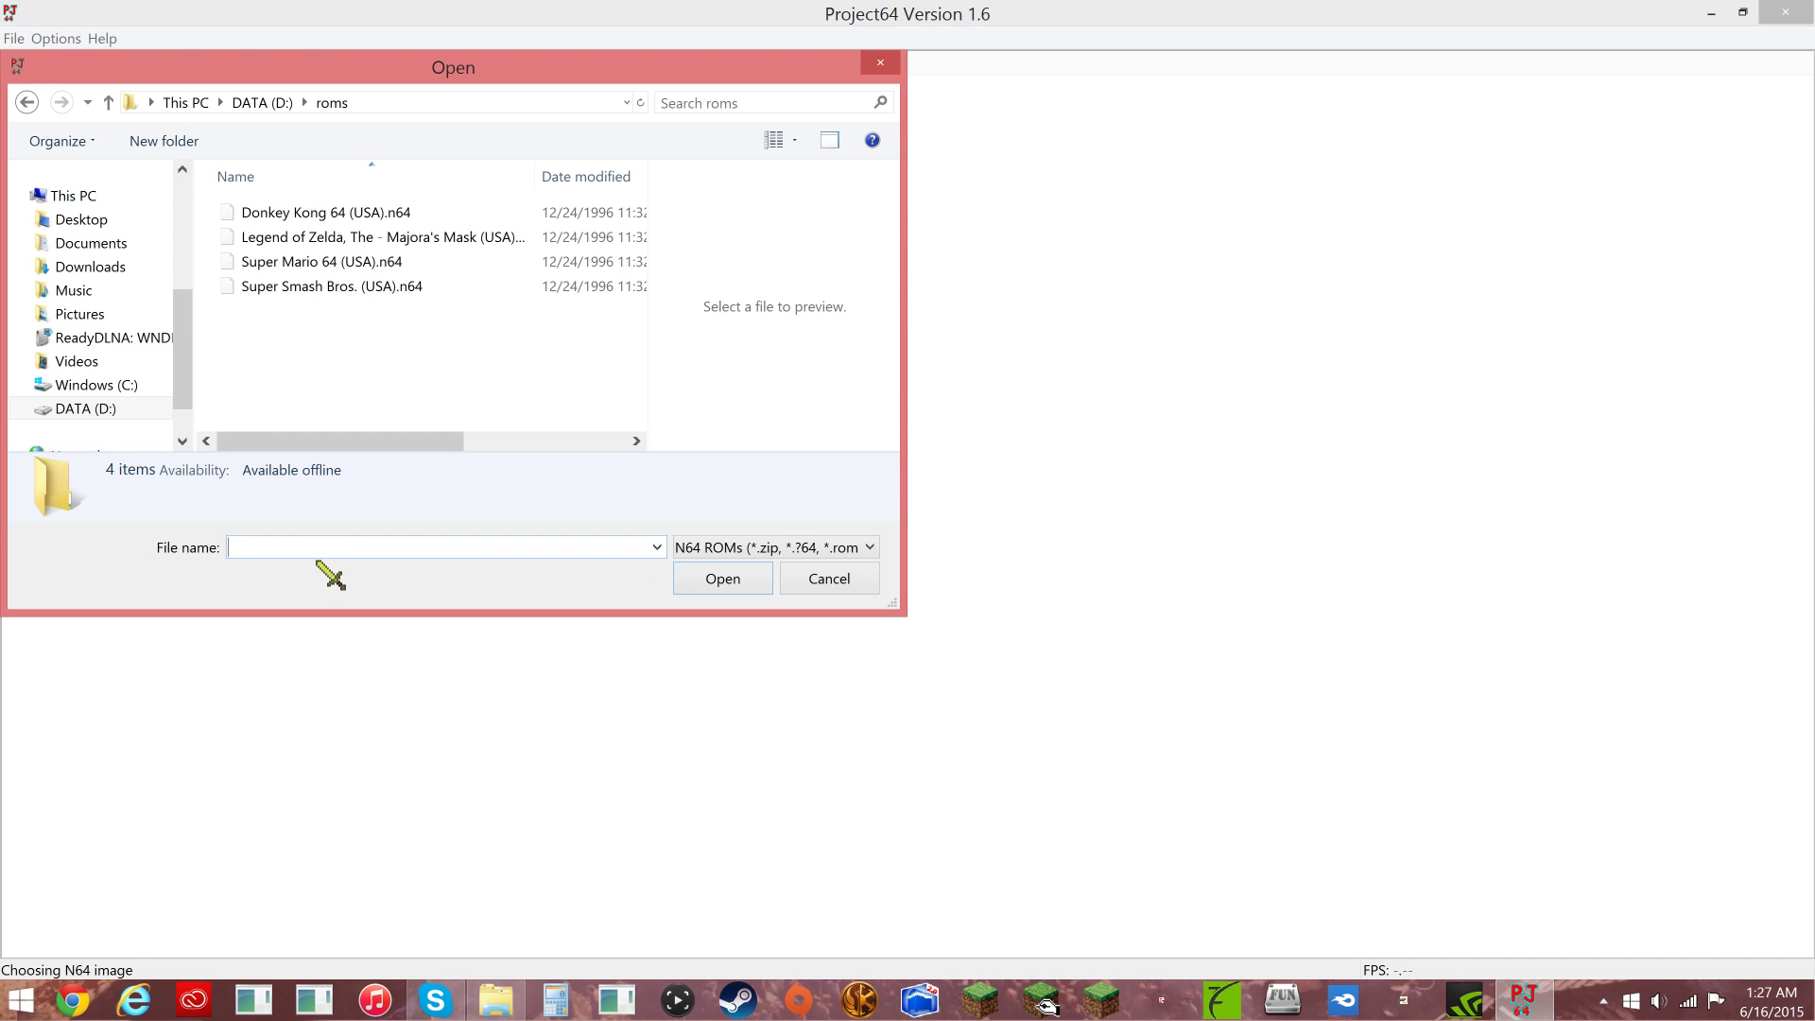
left_click(321, 261)
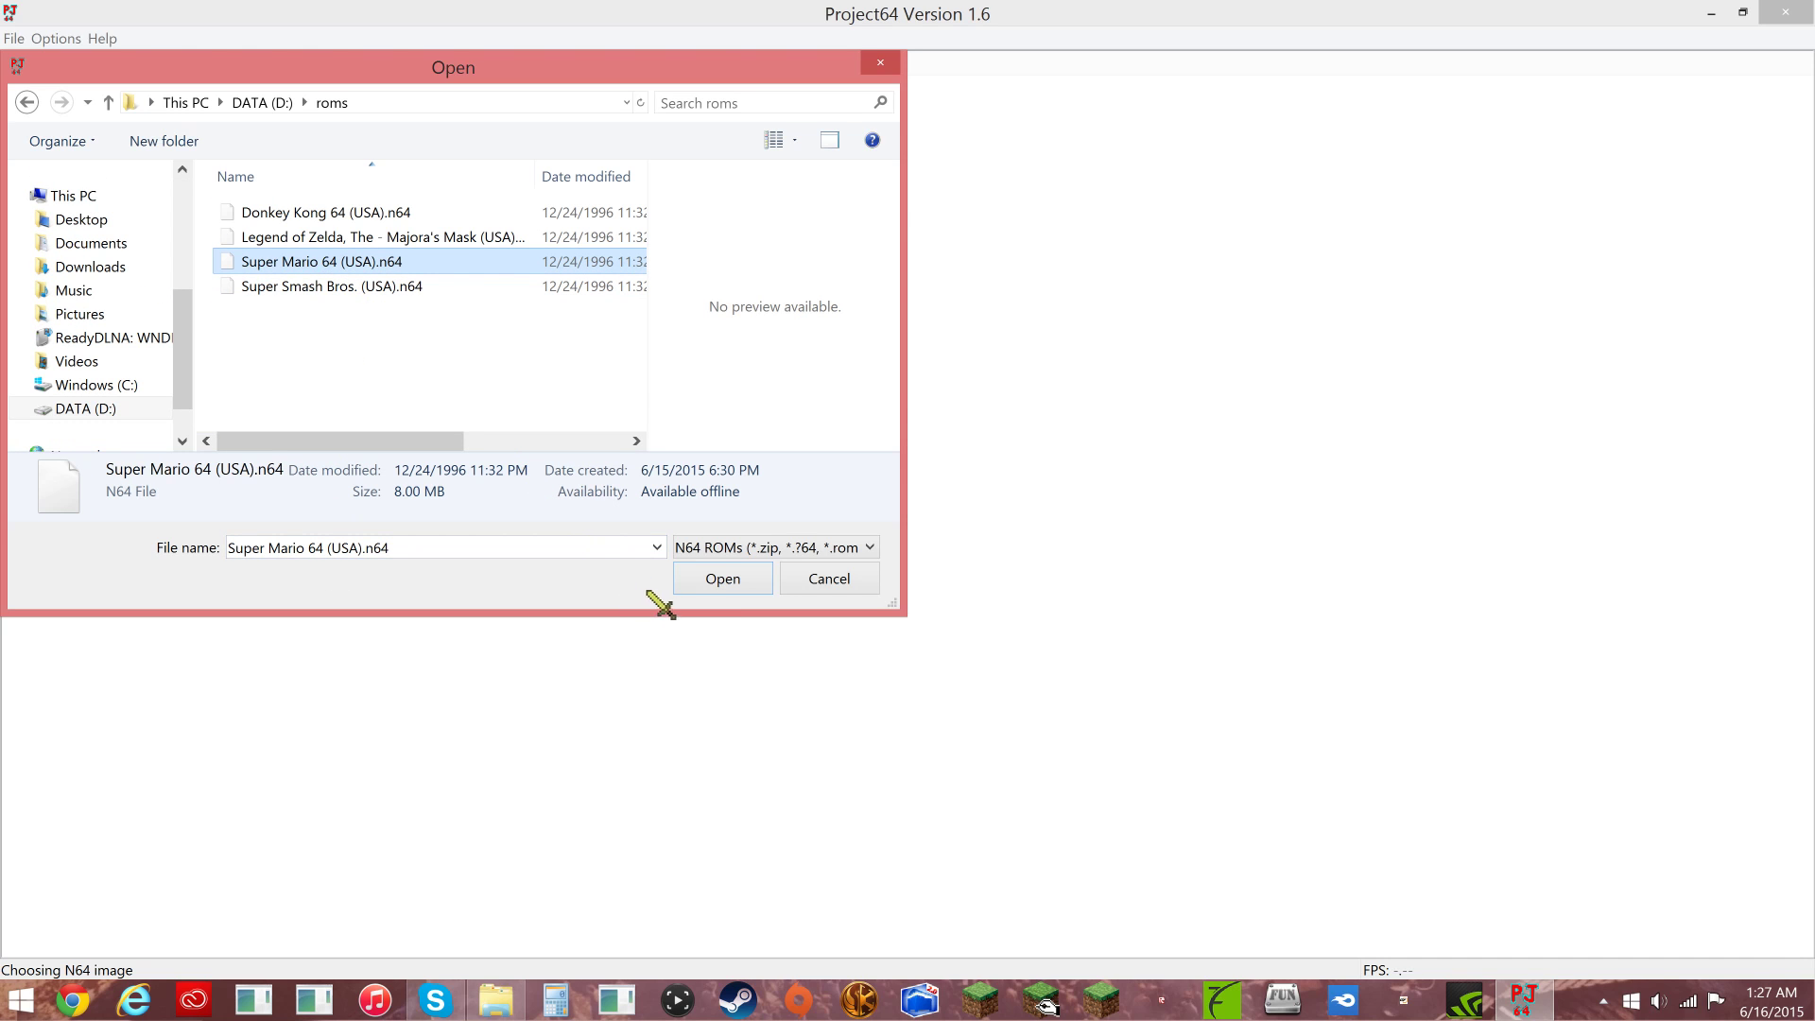
left_click(711, 584)
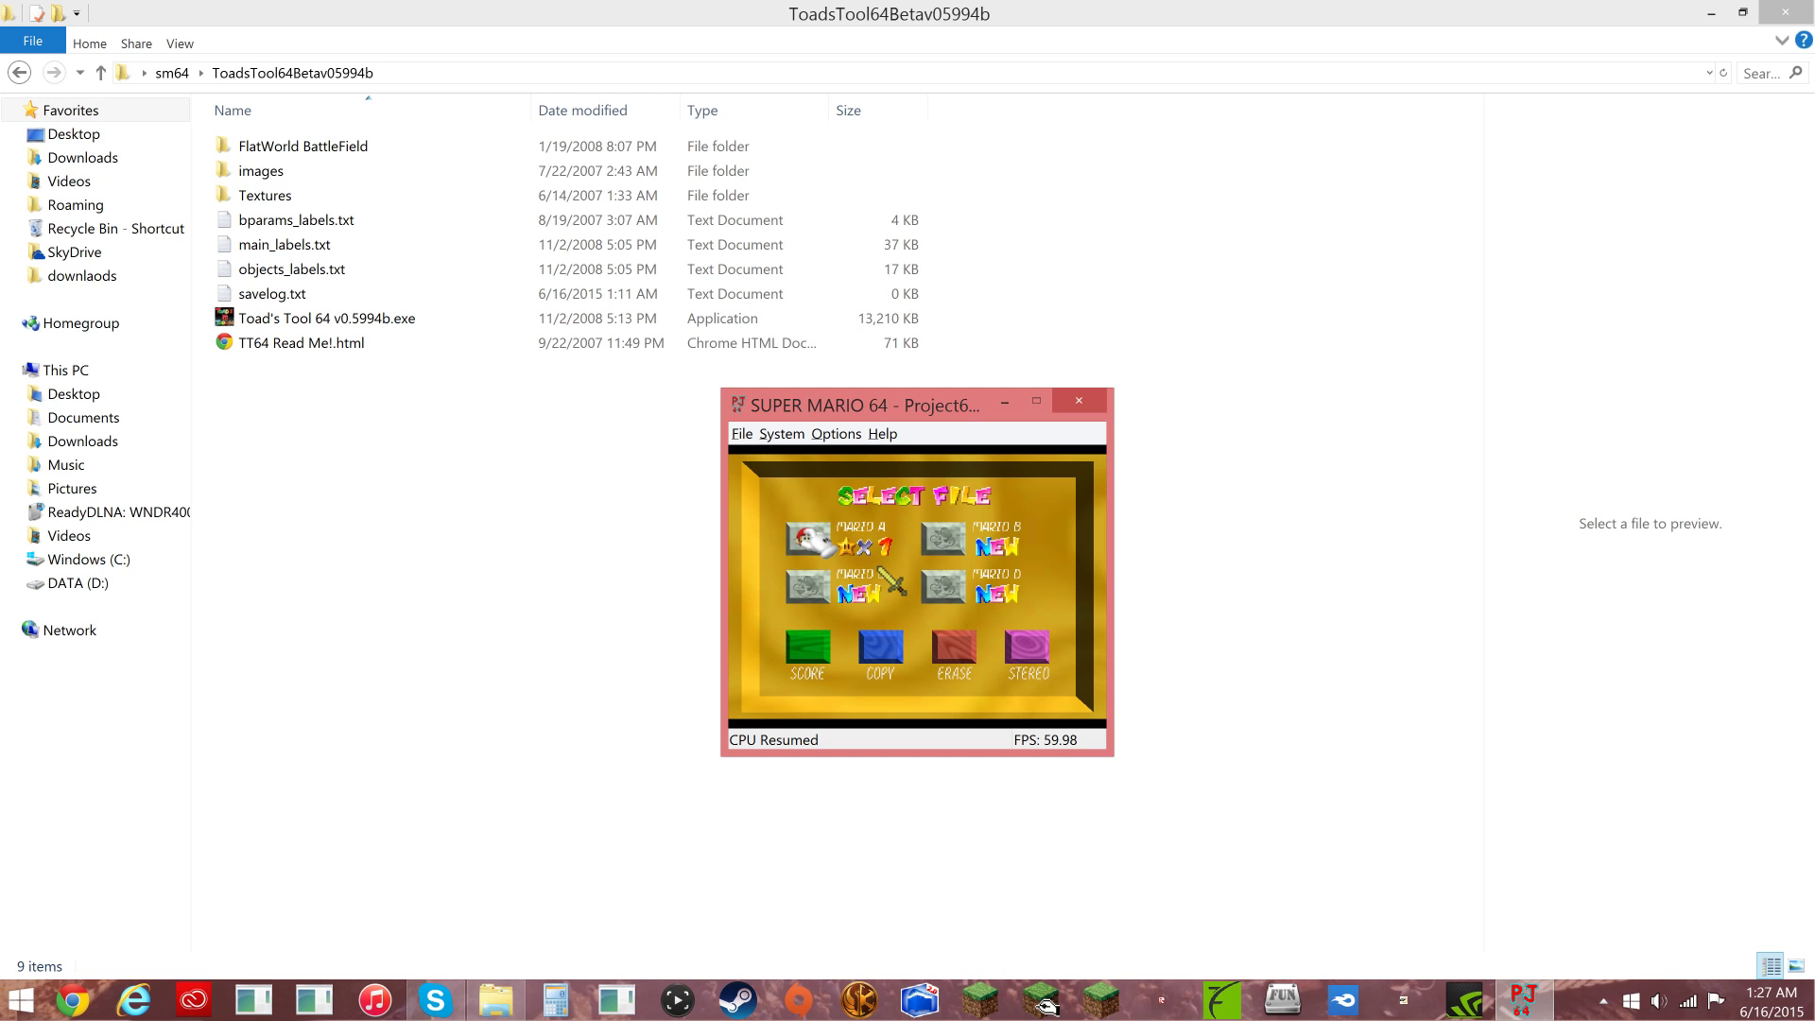
key("Return")
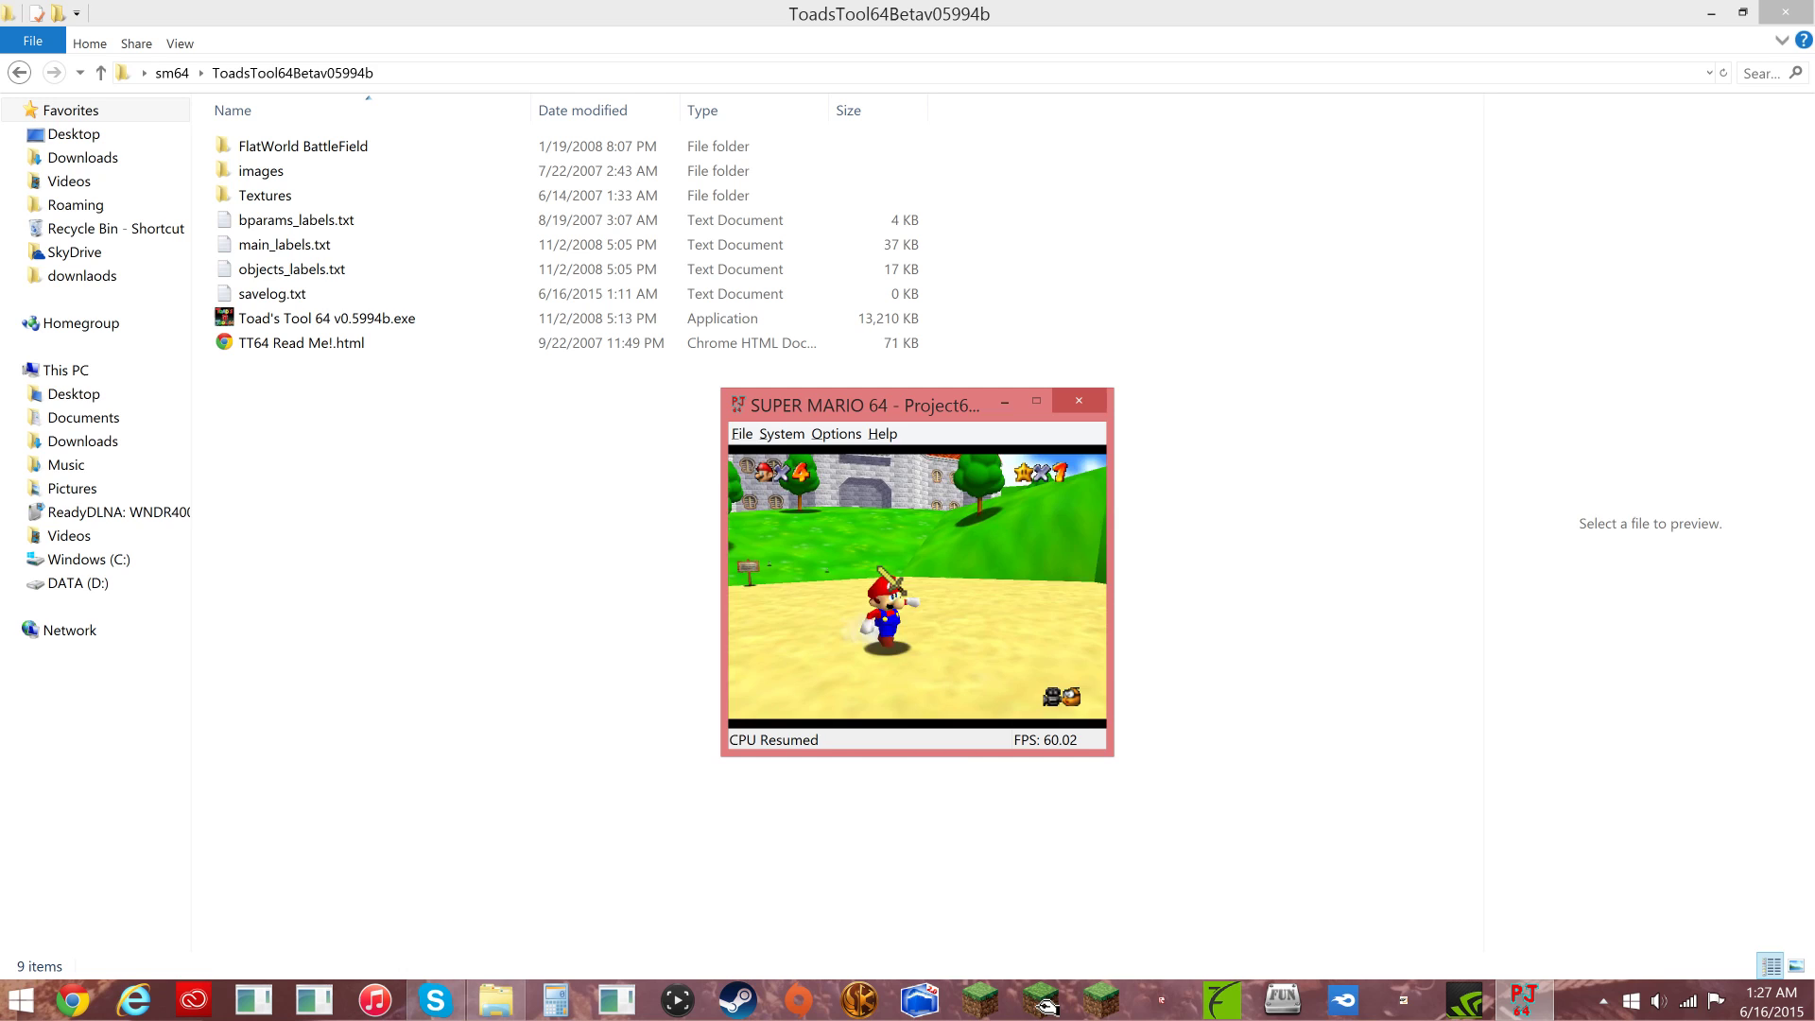
key("Up")
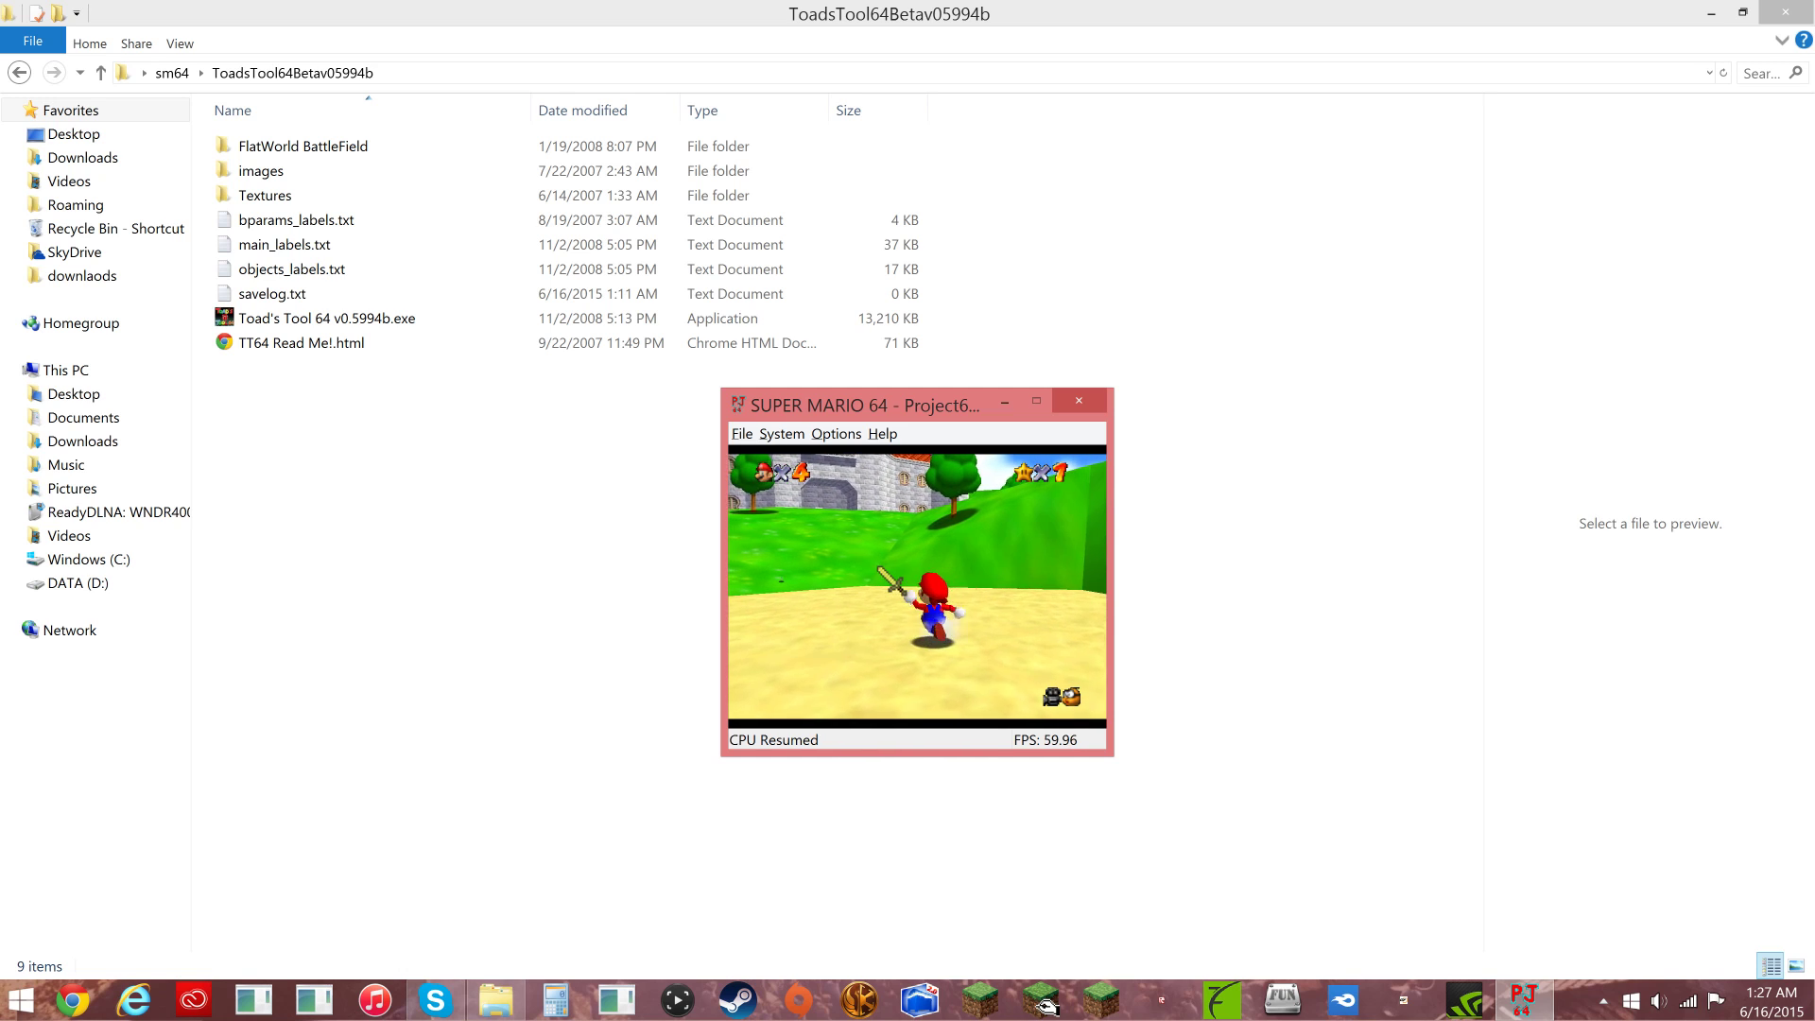
key("Up")
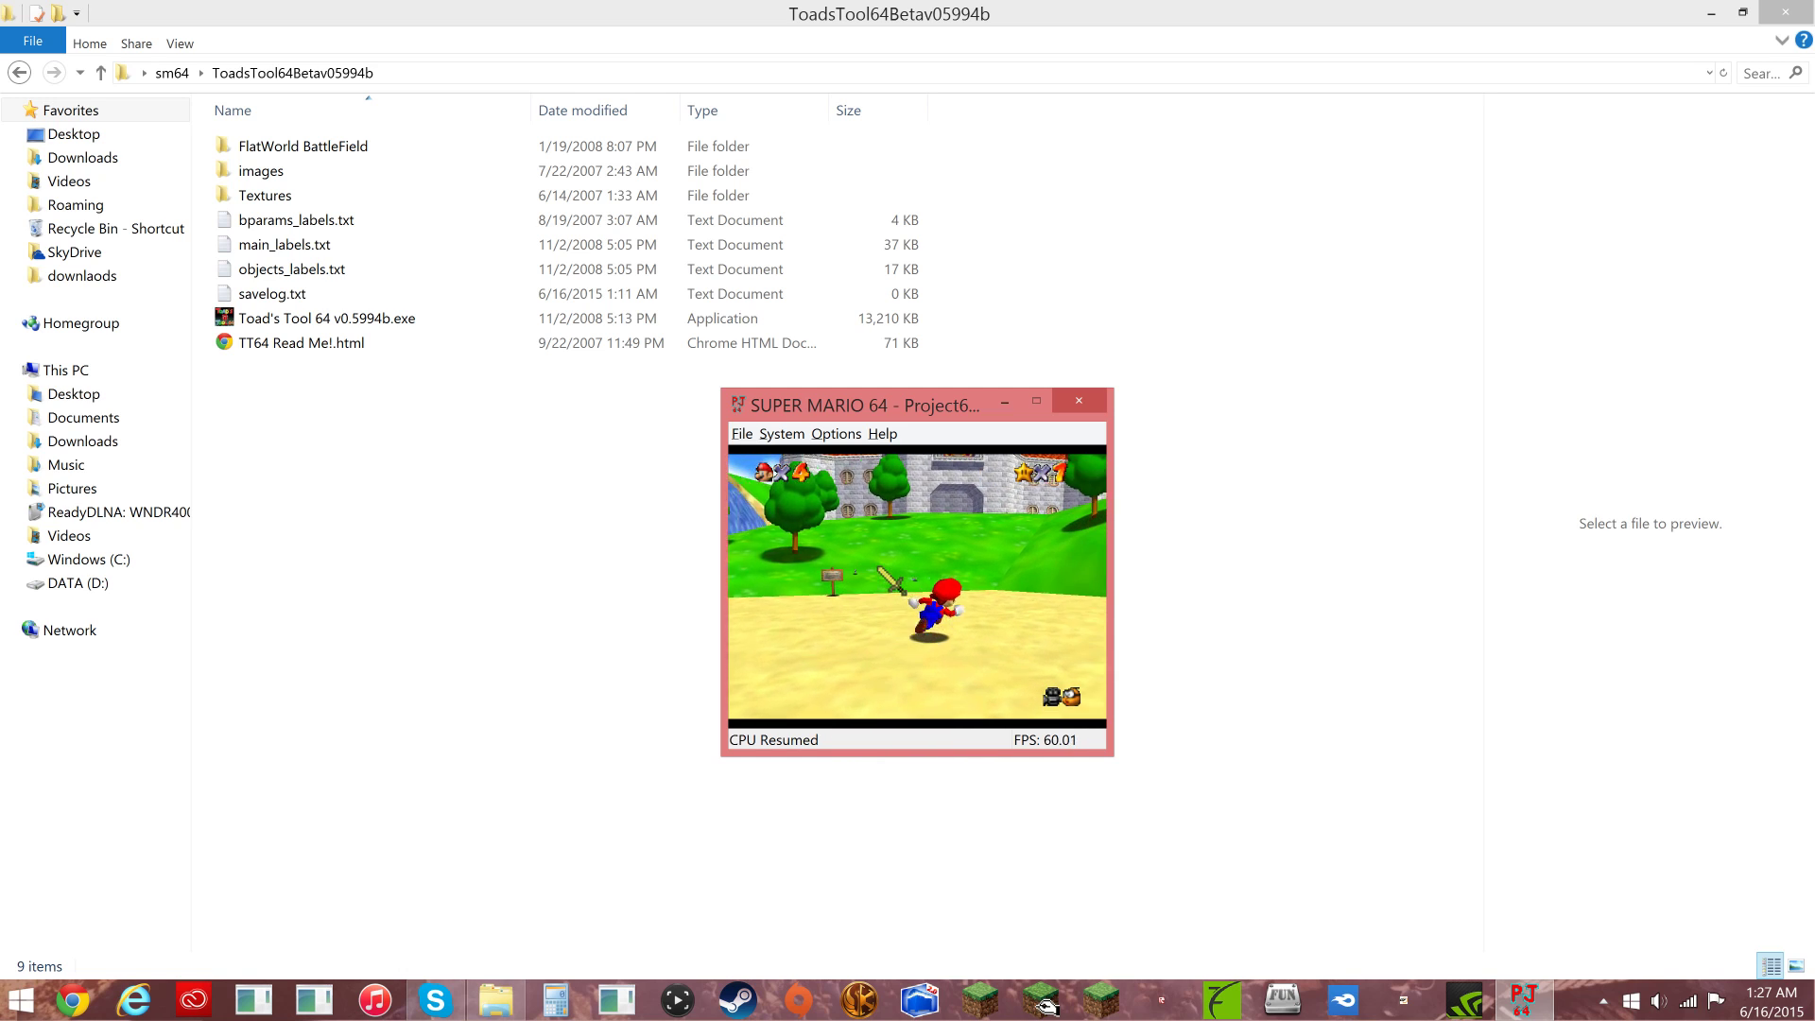
left_click(1080, 402)
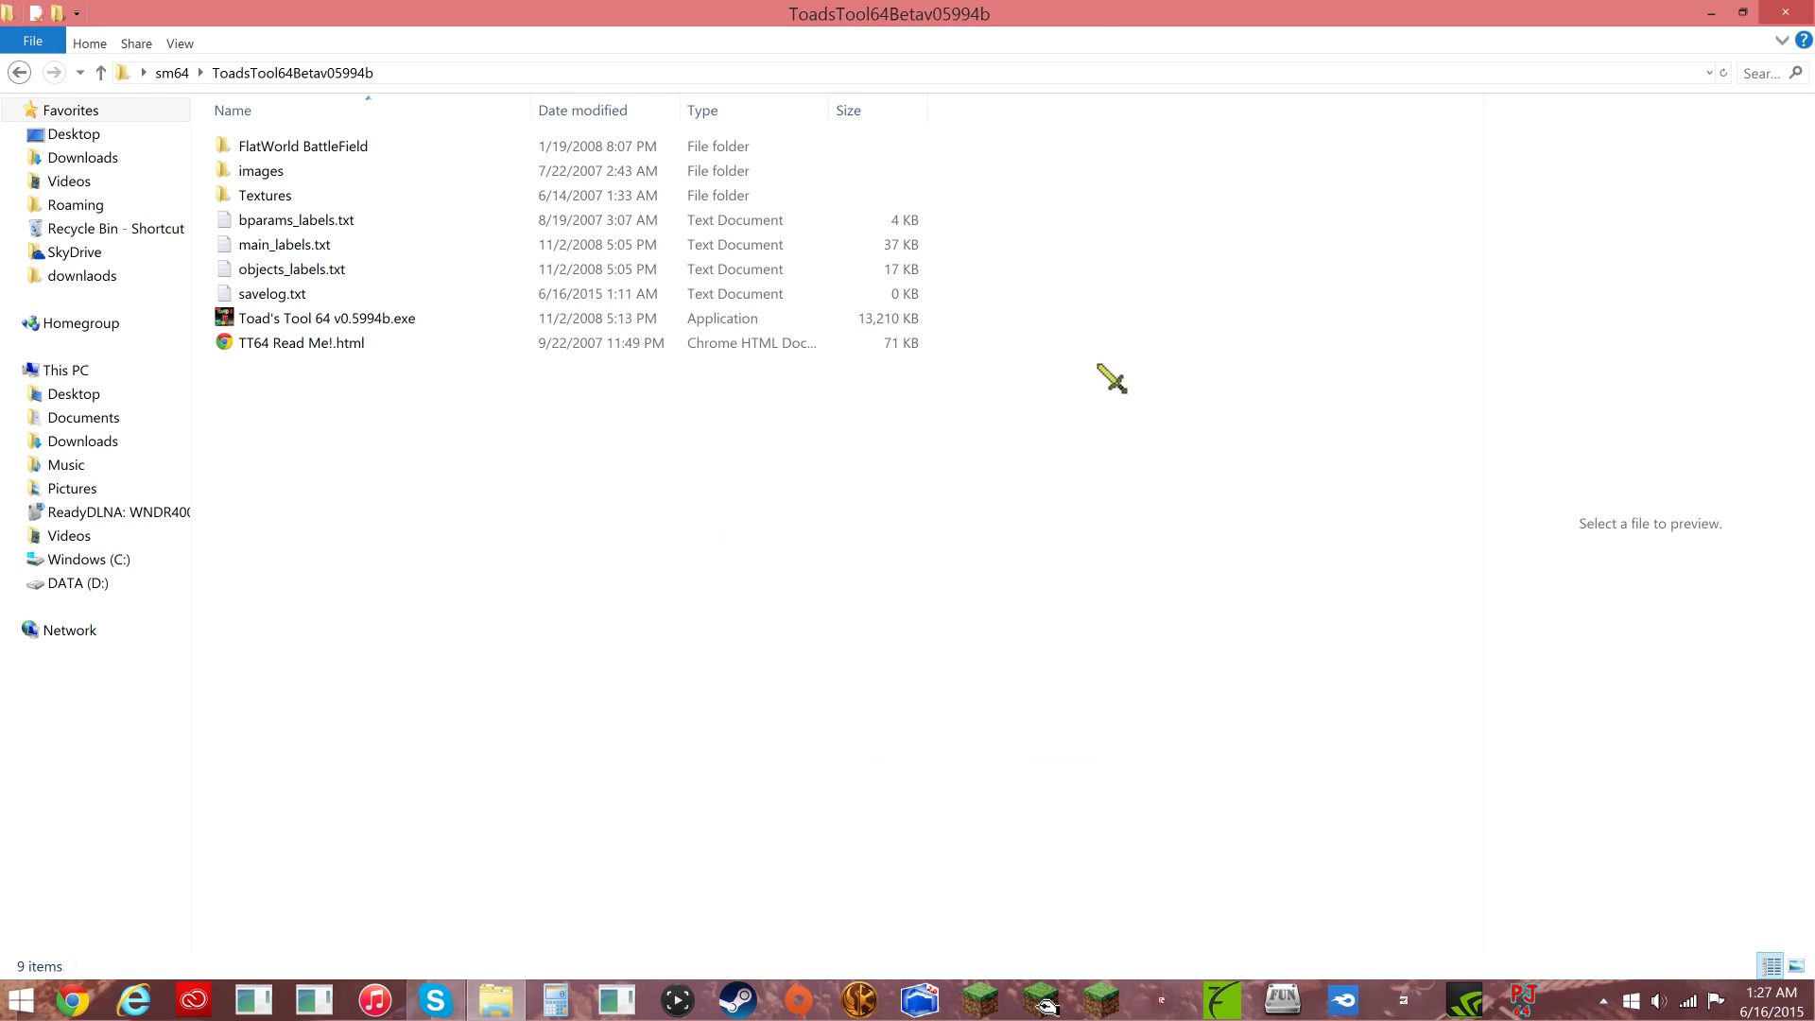
- Open sm64\Super Mario 64 (USA).ext.z64 in Toad's Tool 64 and switch to Edit Textures
double_click(386, 318)
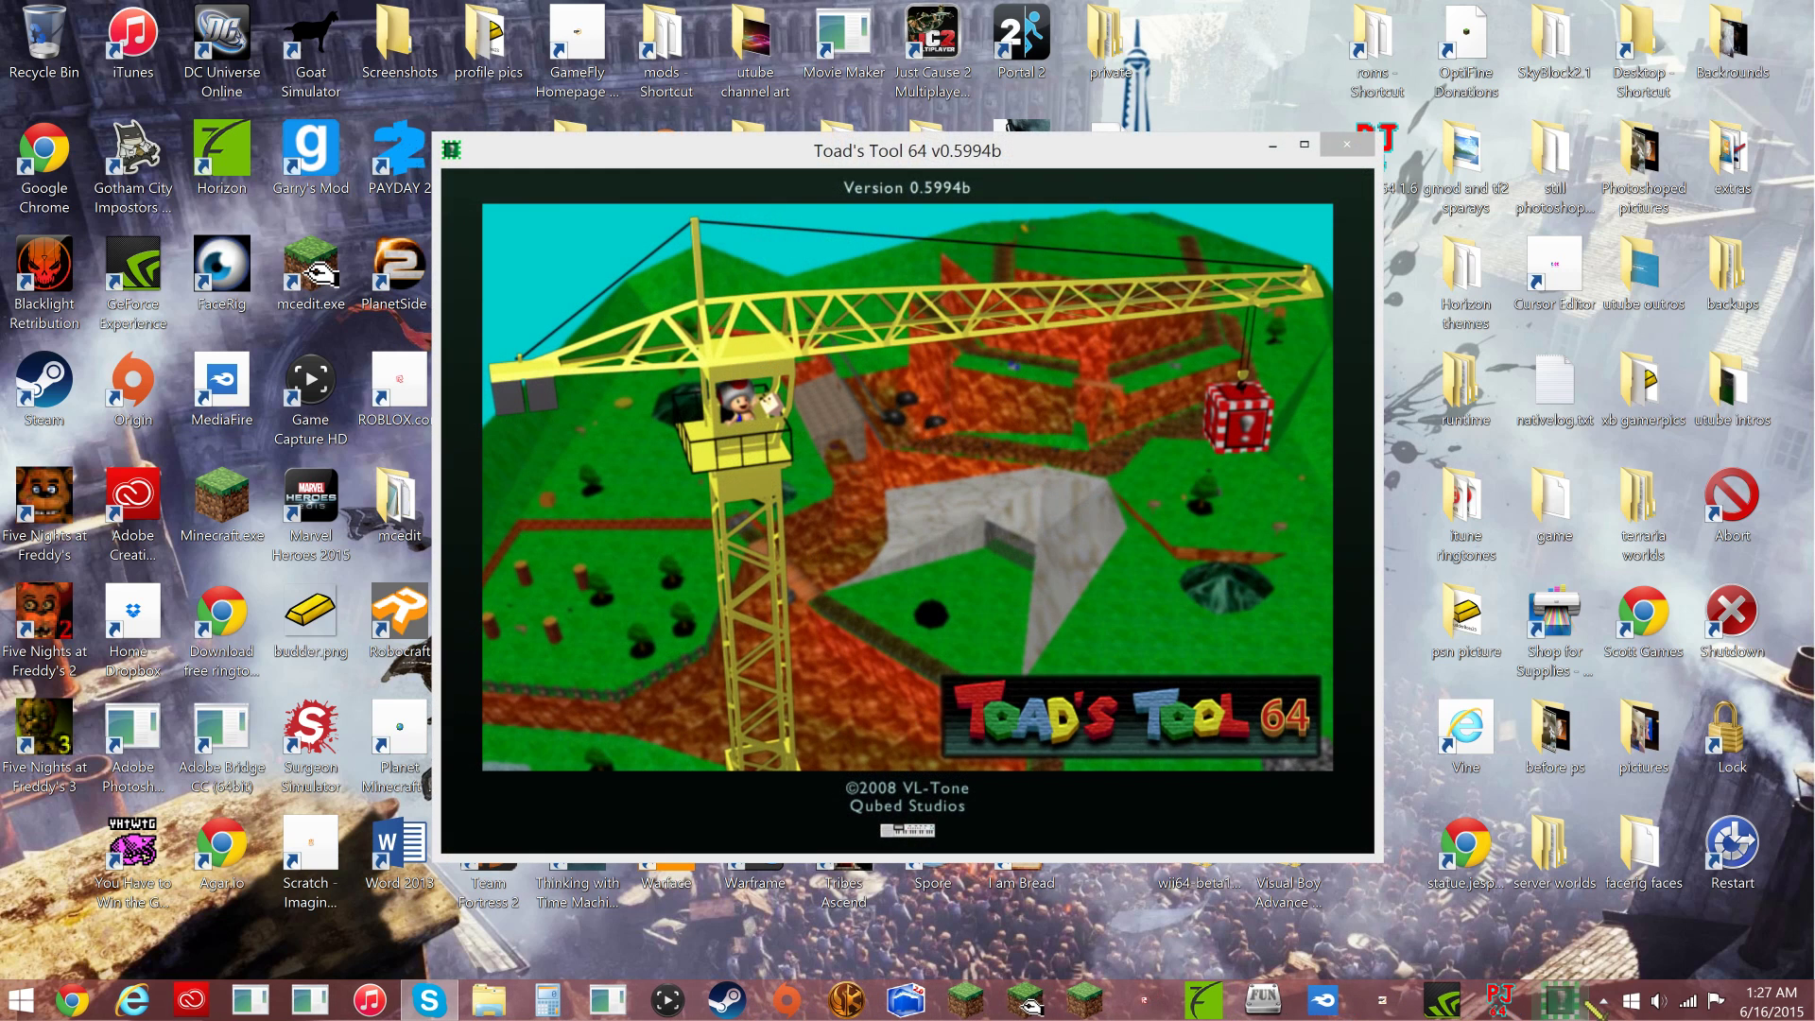
left_click(1560, 999)
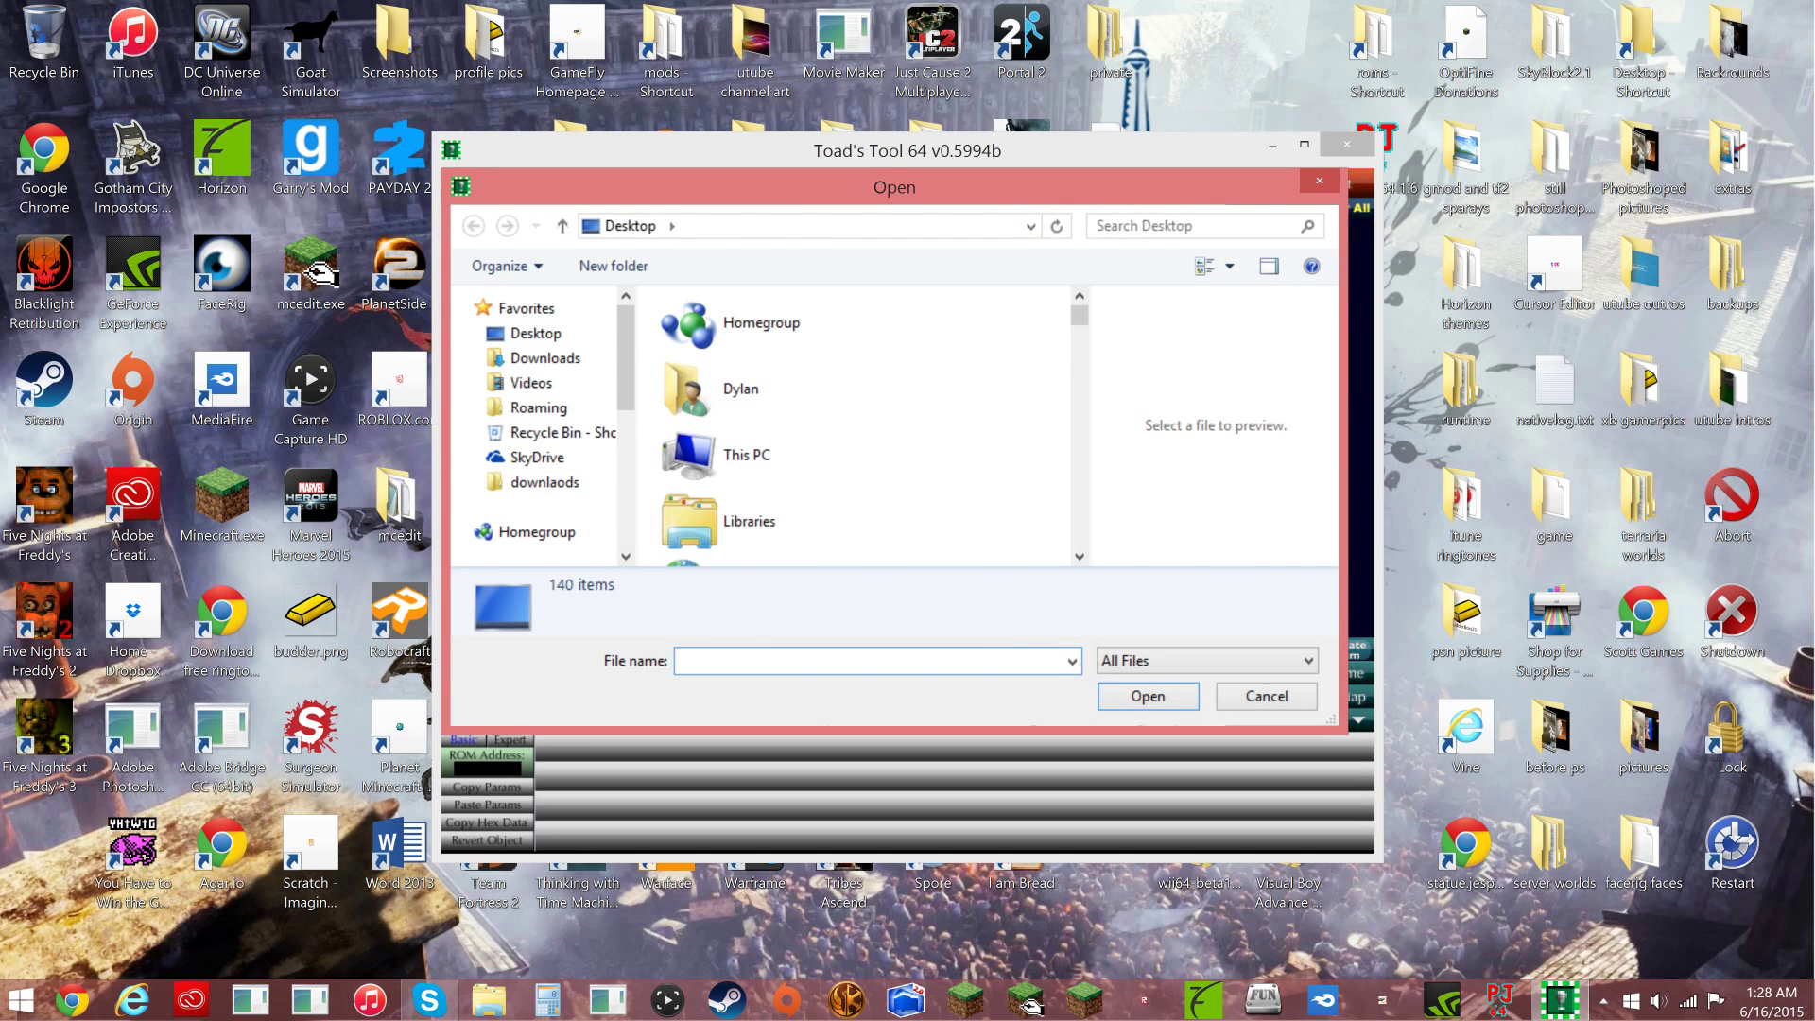
type("sm64")
key("BackSpace")
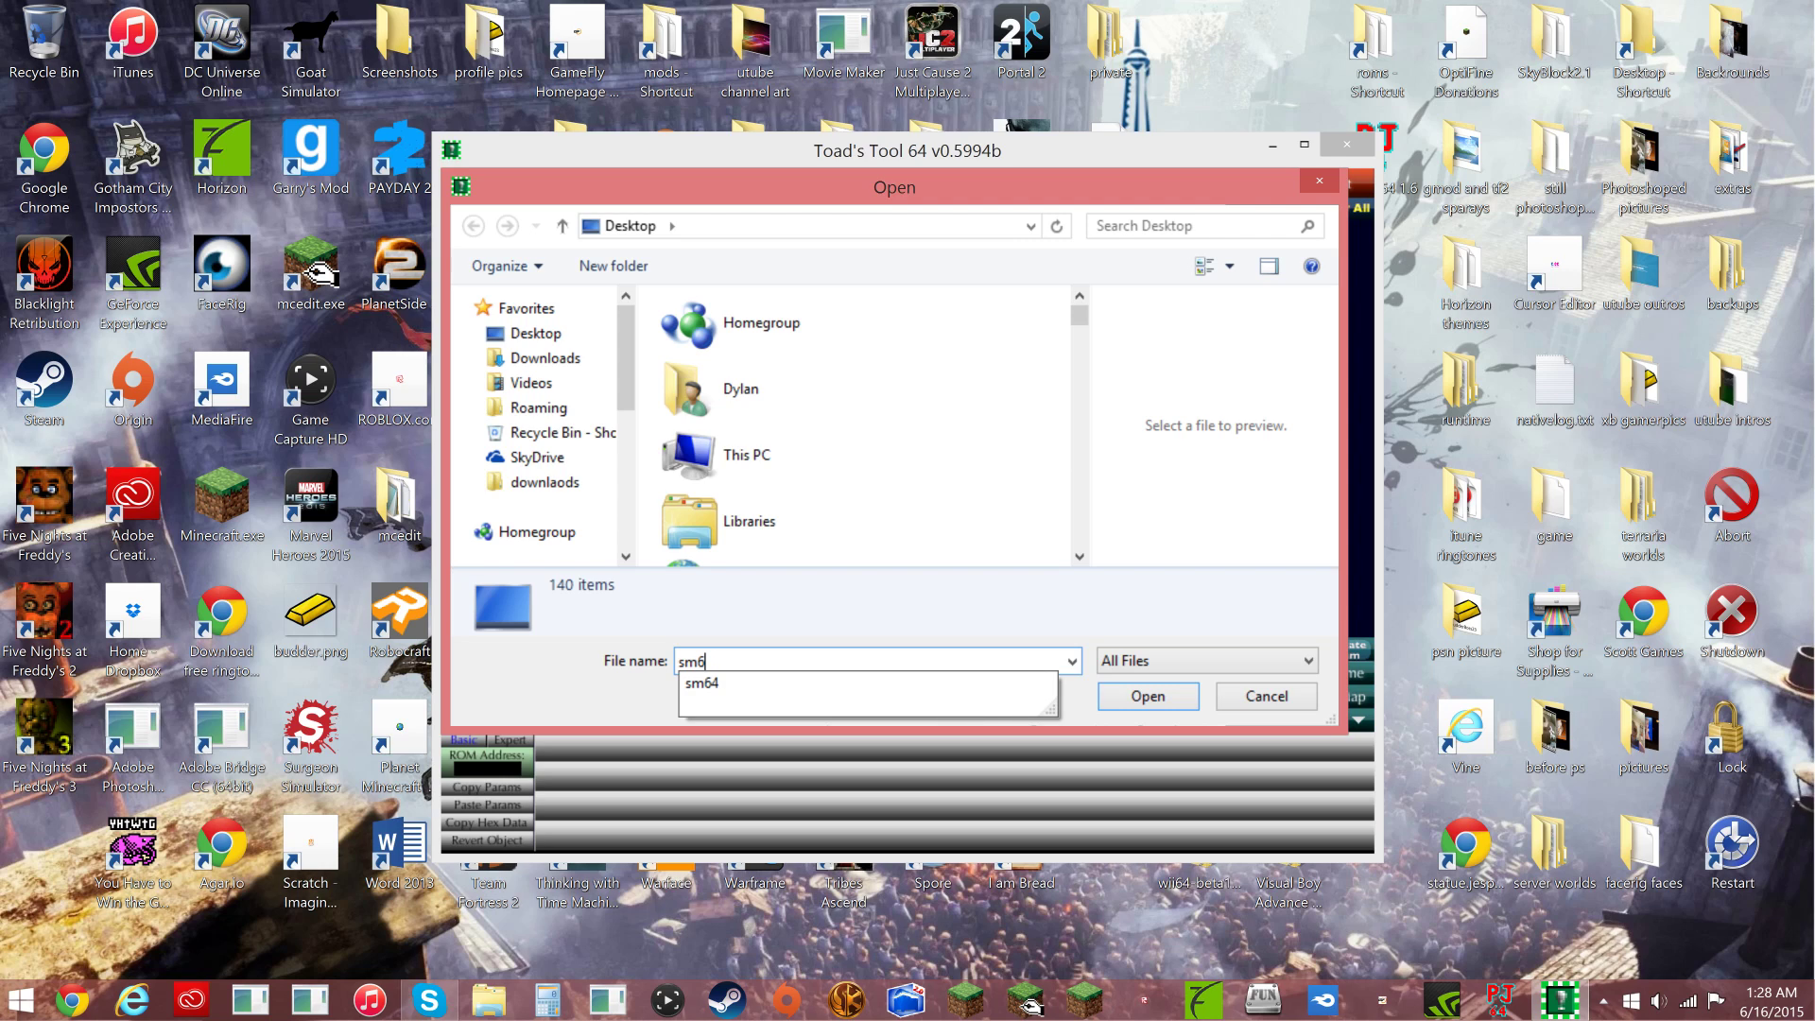
type("4")
key("Return")
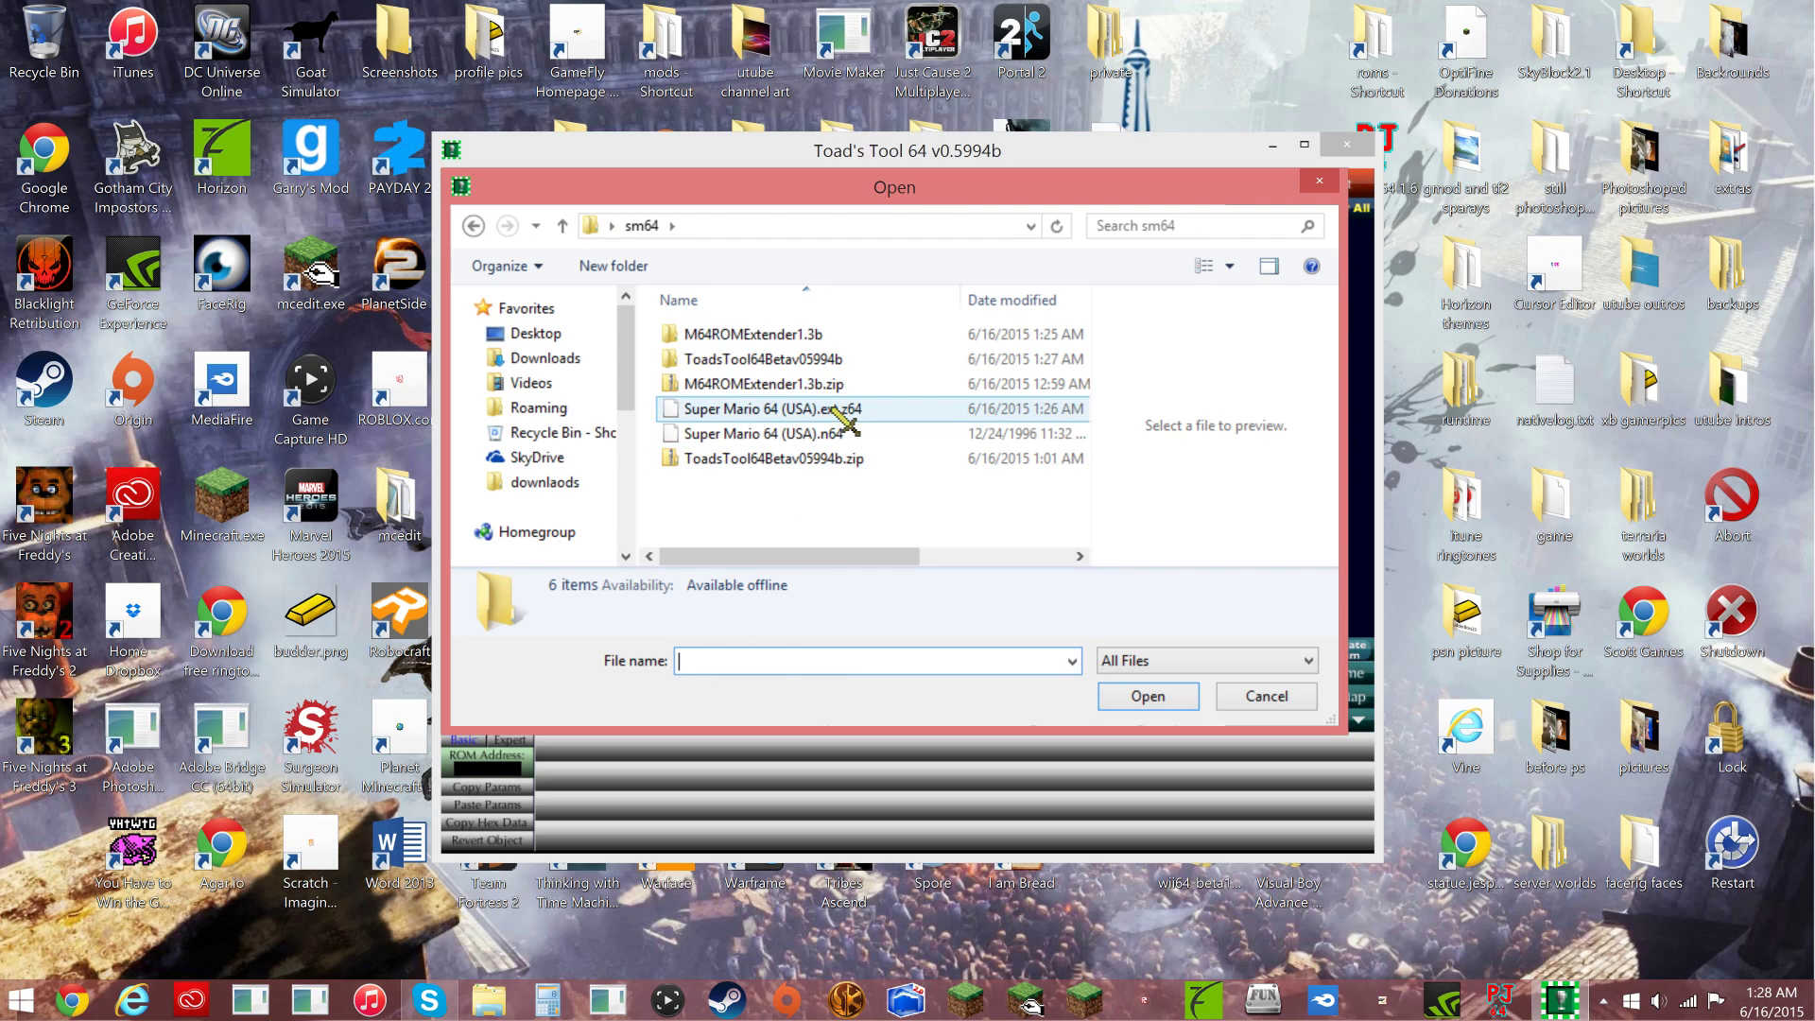
left_click(794, 410)
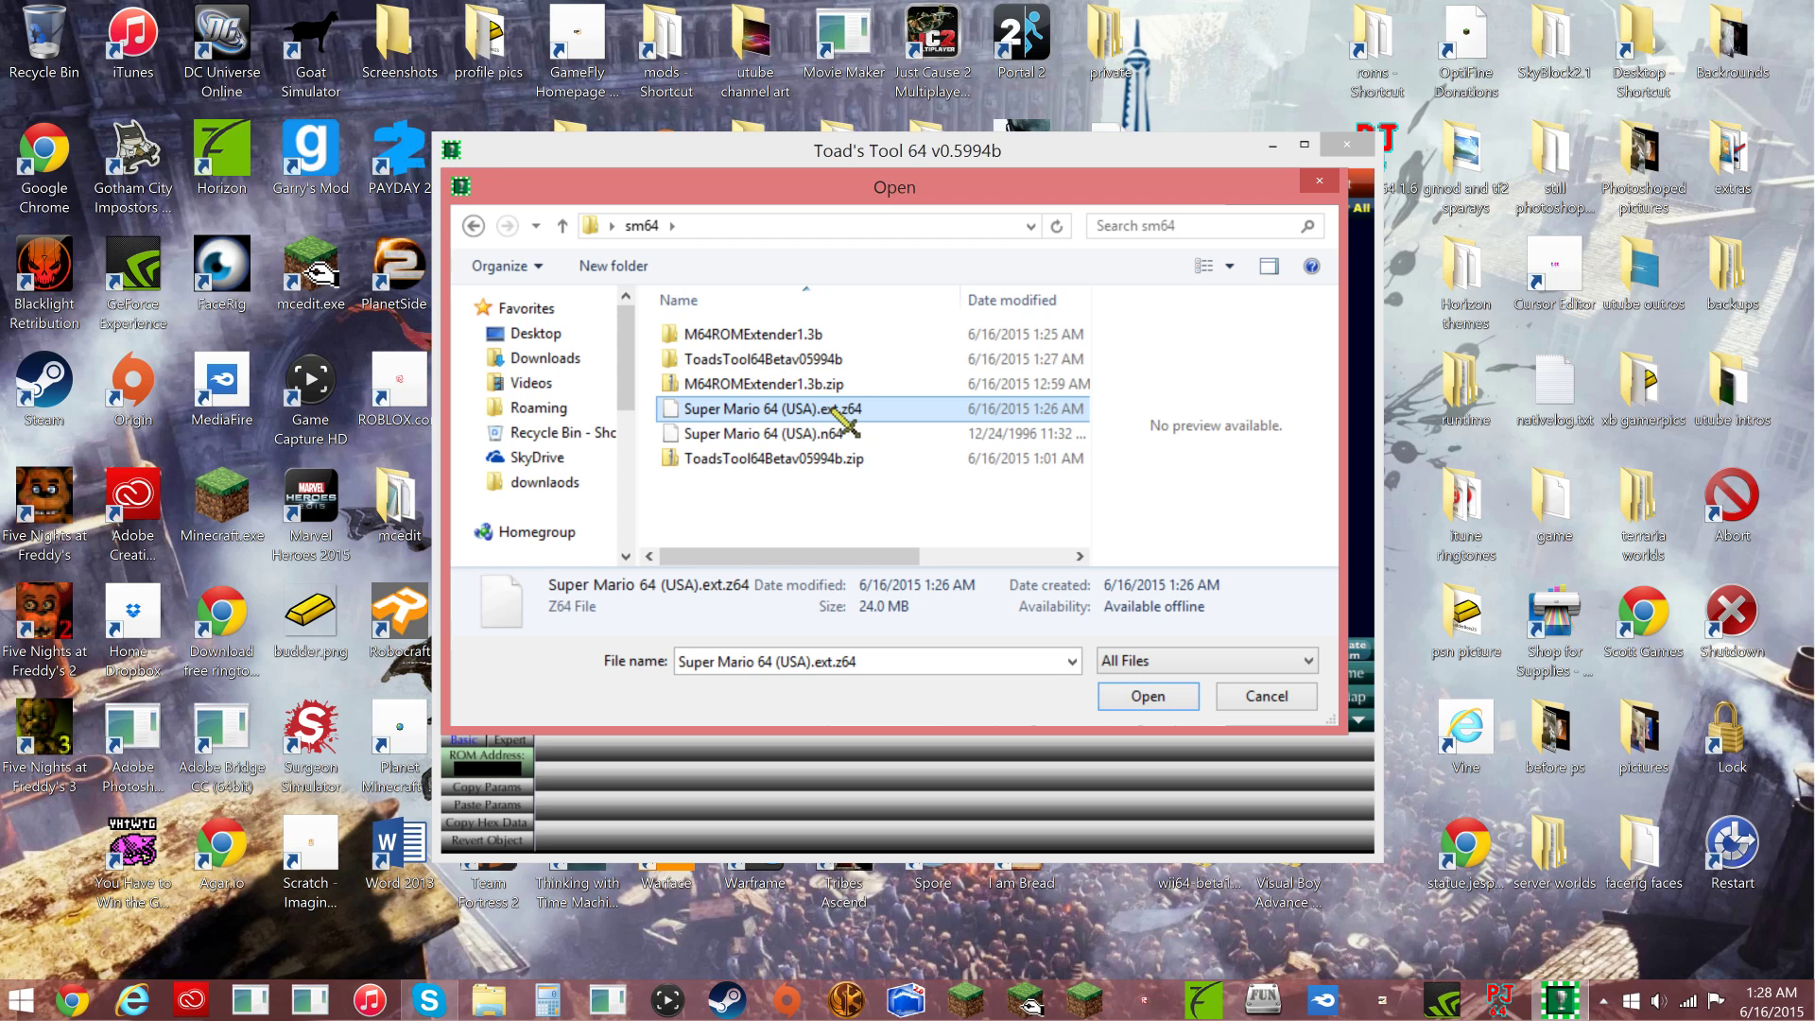
double_click(846, 415)
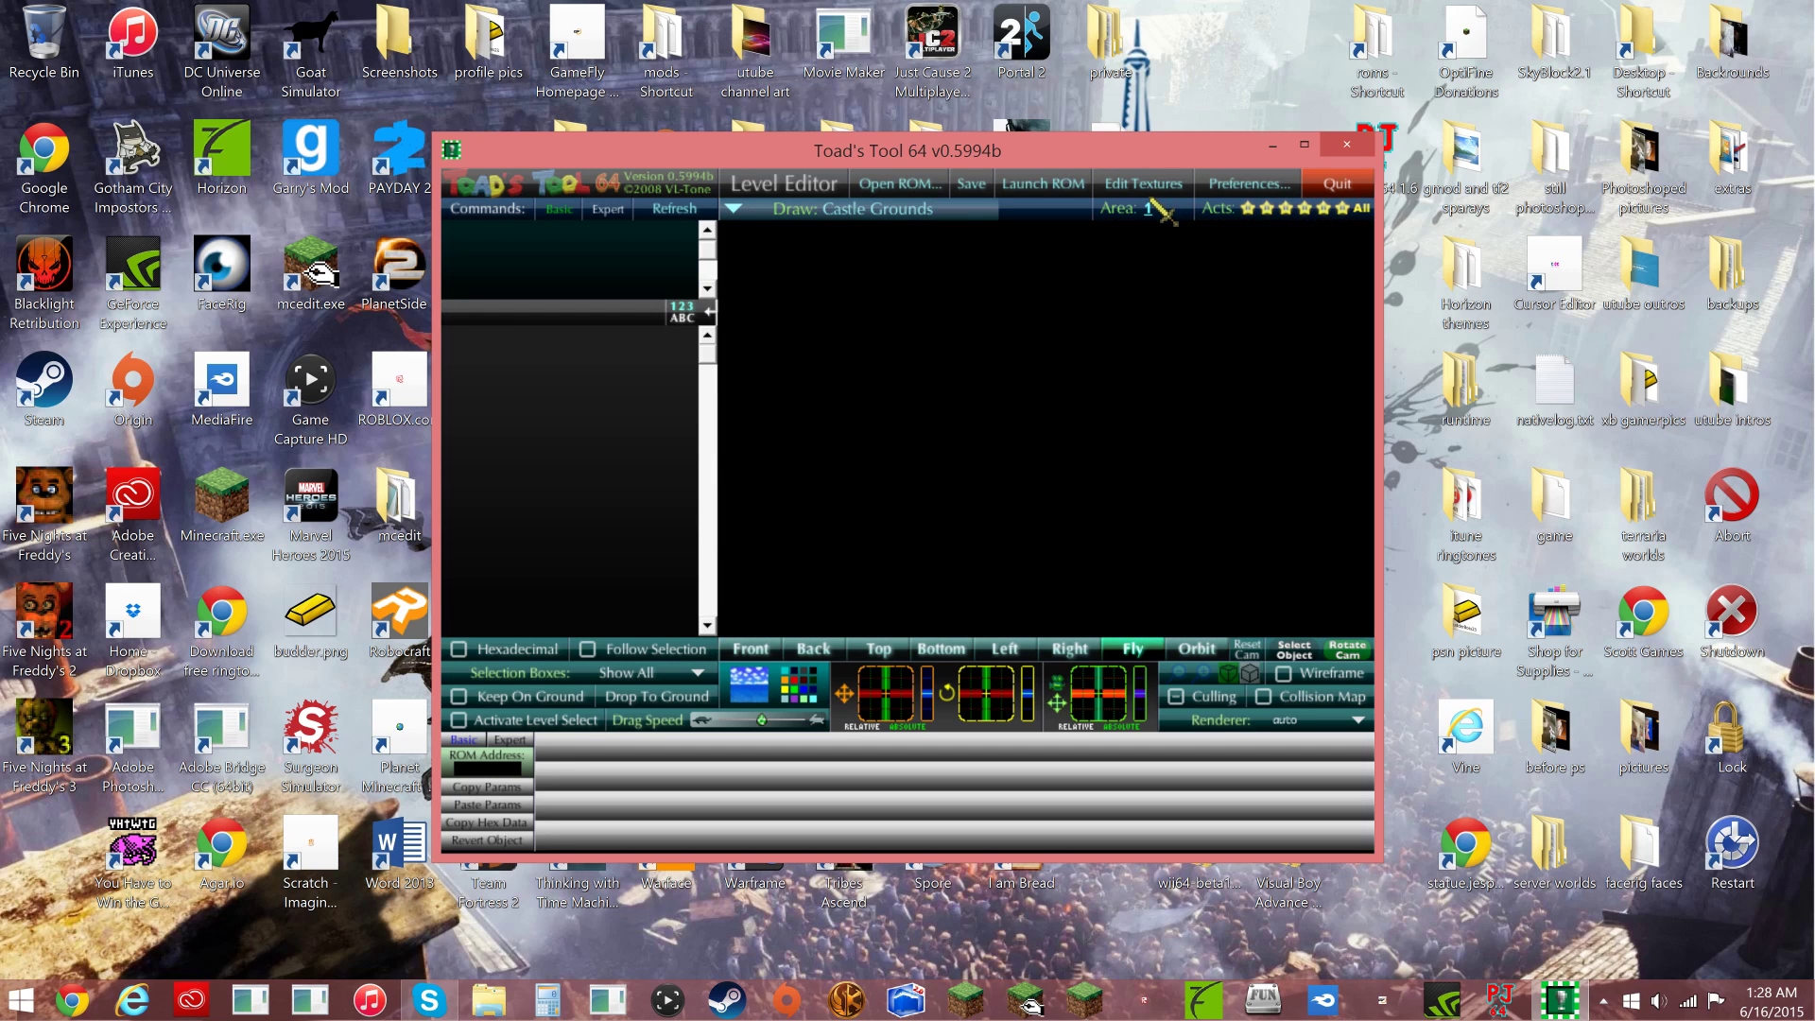
left_click(567, 331)
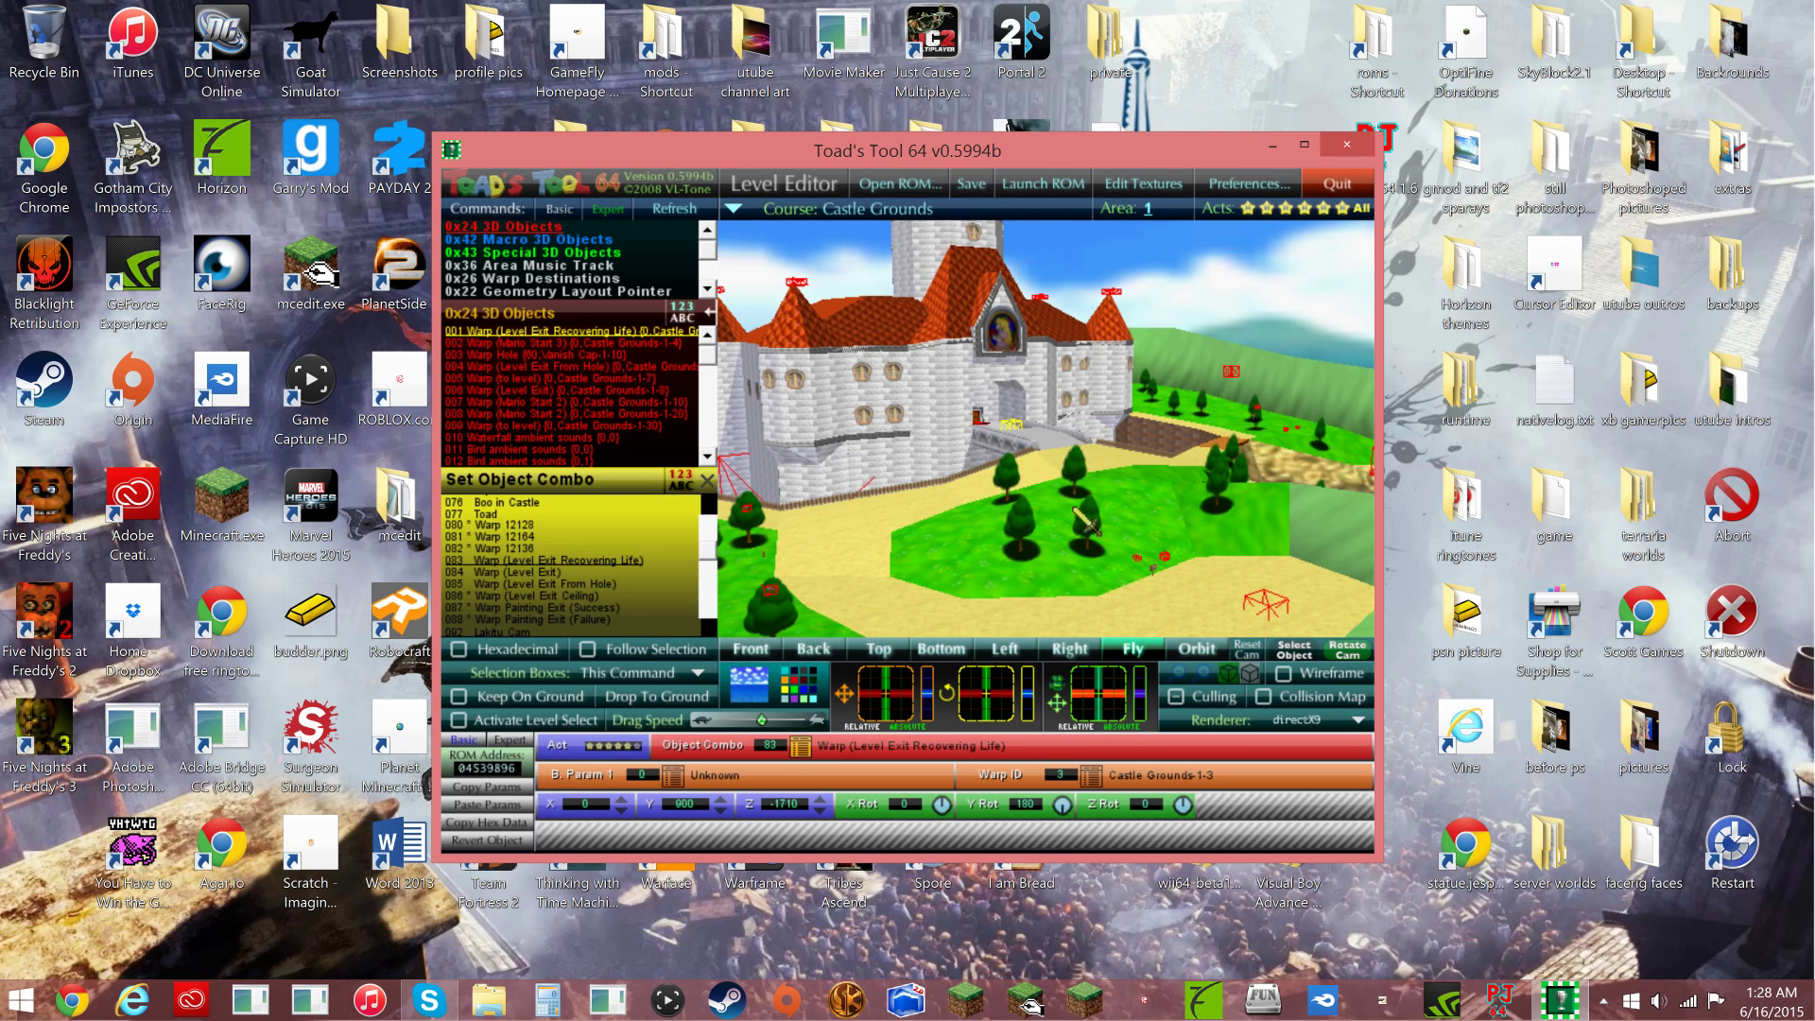
left_click(1142, 185)
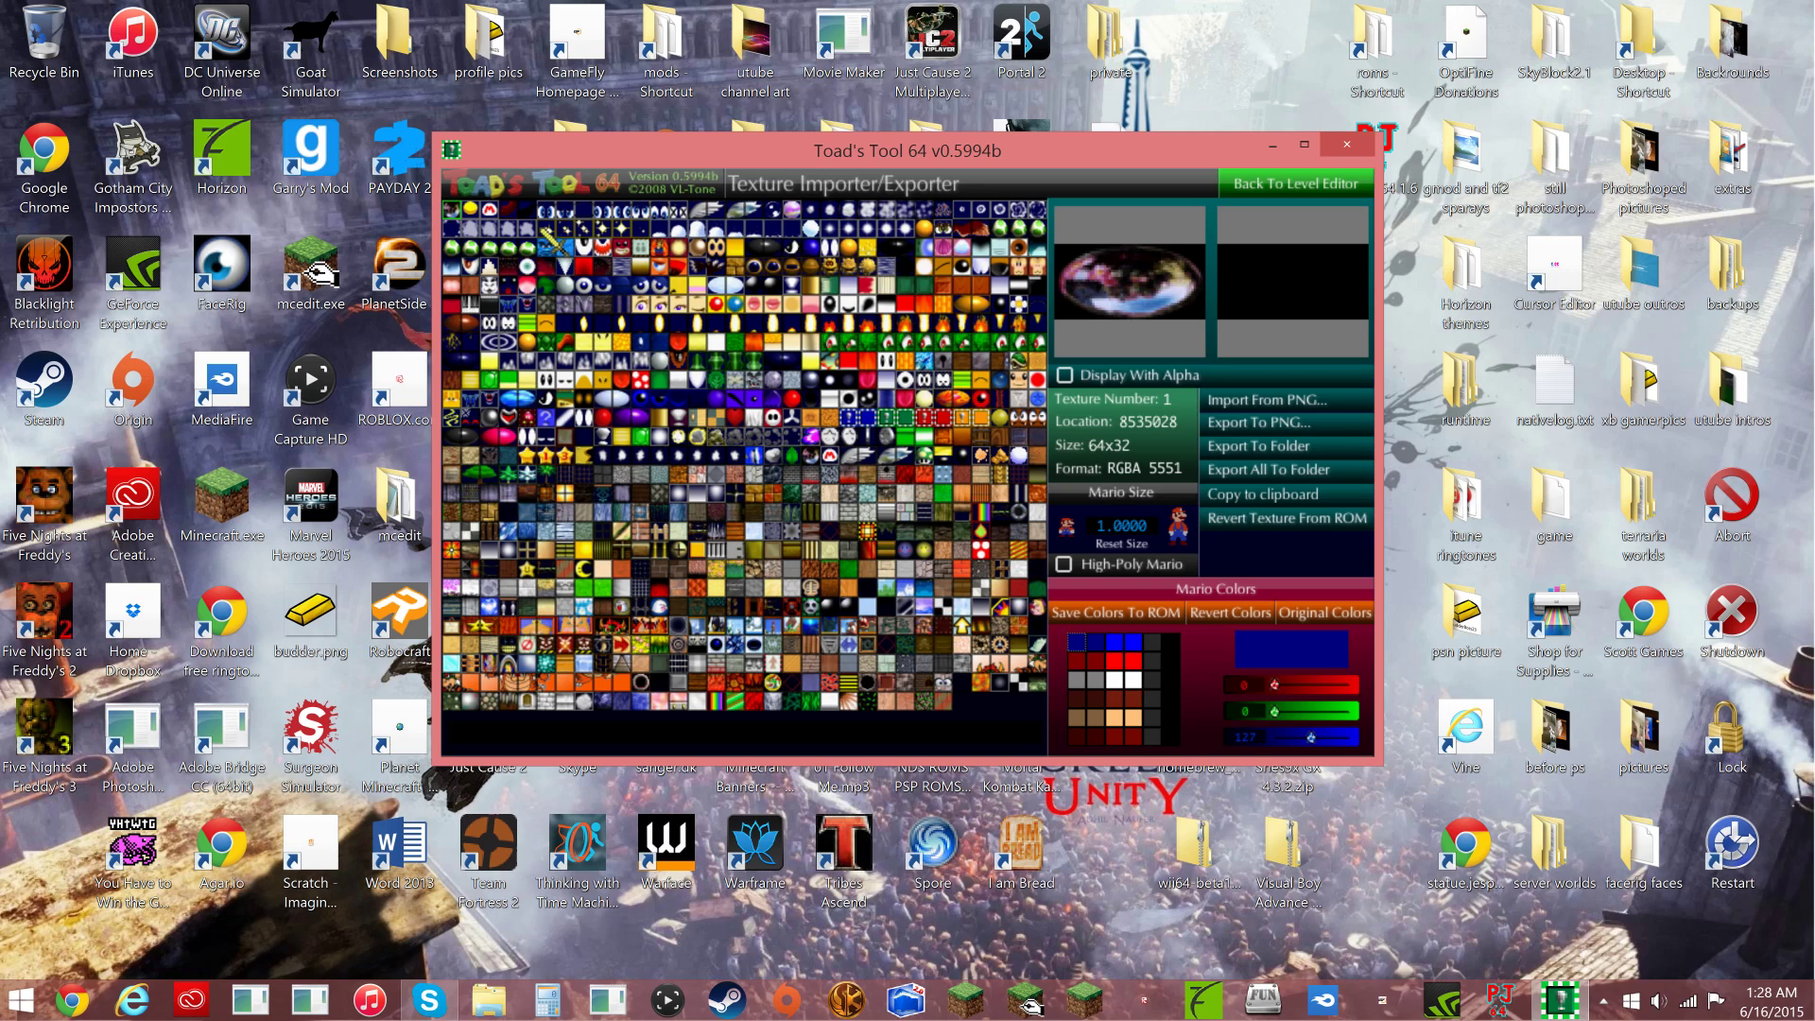
- Inspect textures 2–4, including the red M emblem, set Mario Size 16, and return
left_click(476, 210)
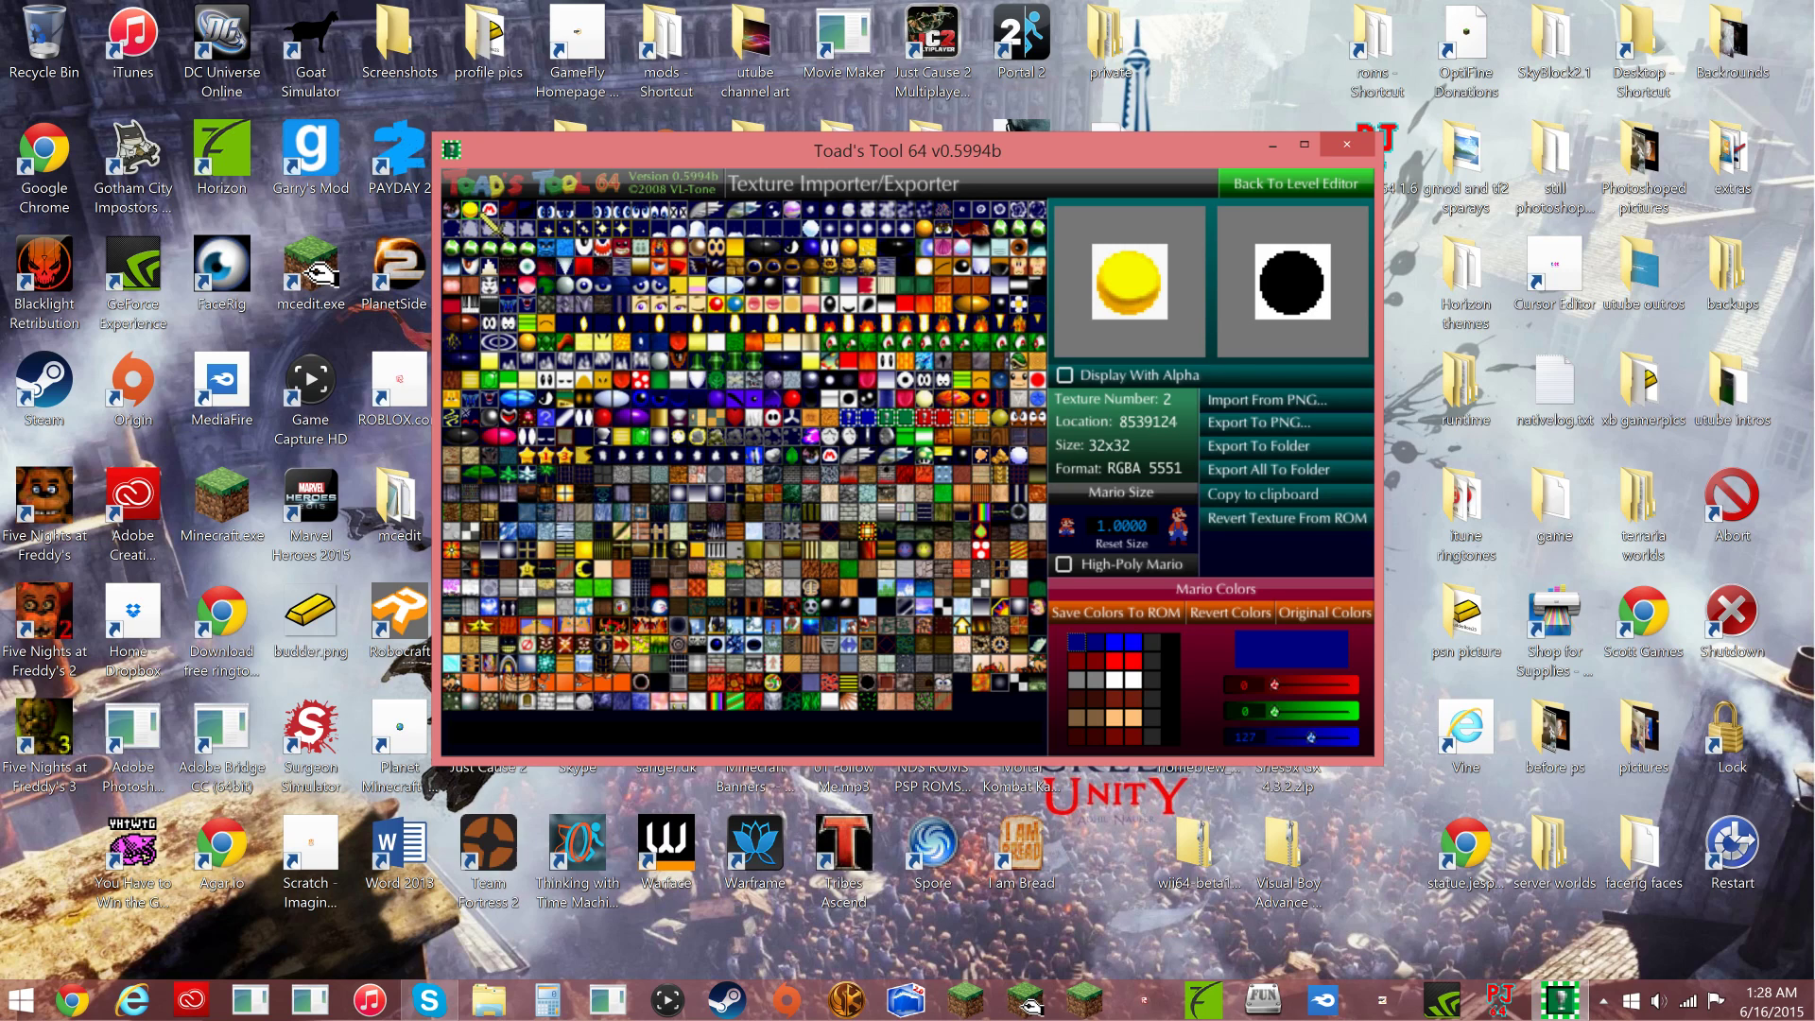
left_click(499, 210)
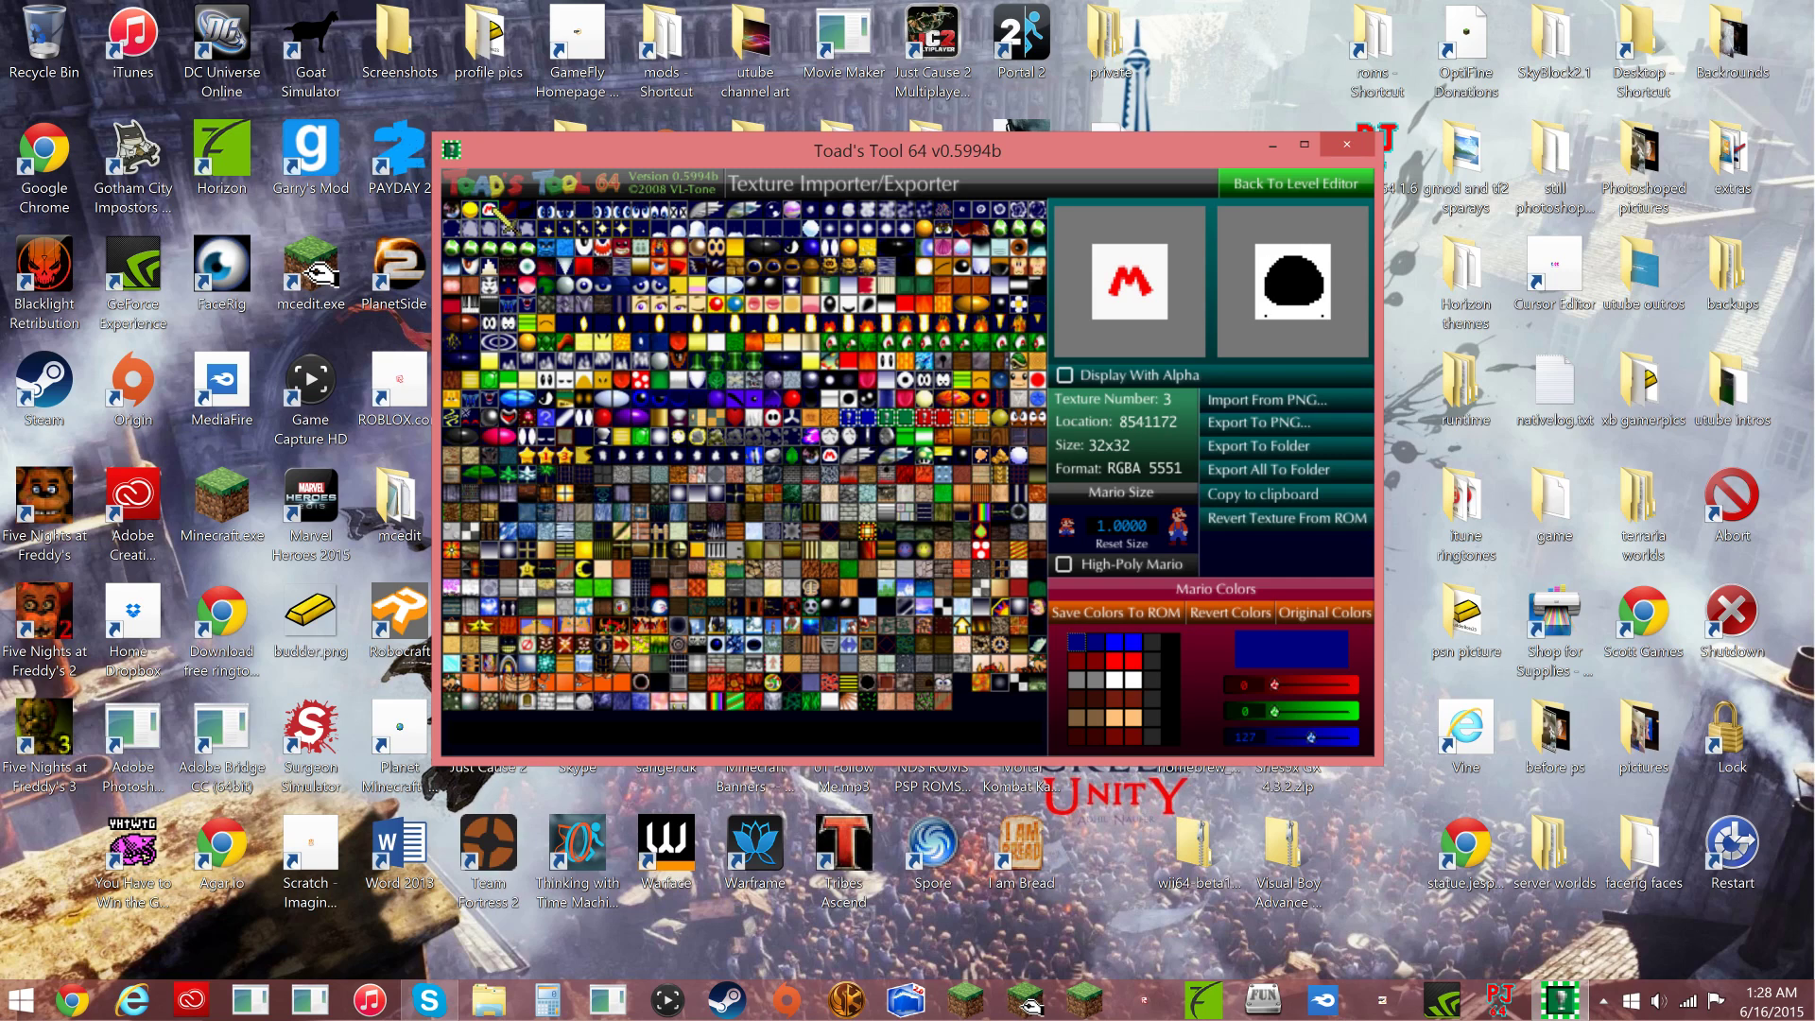
left_click(522, 210)
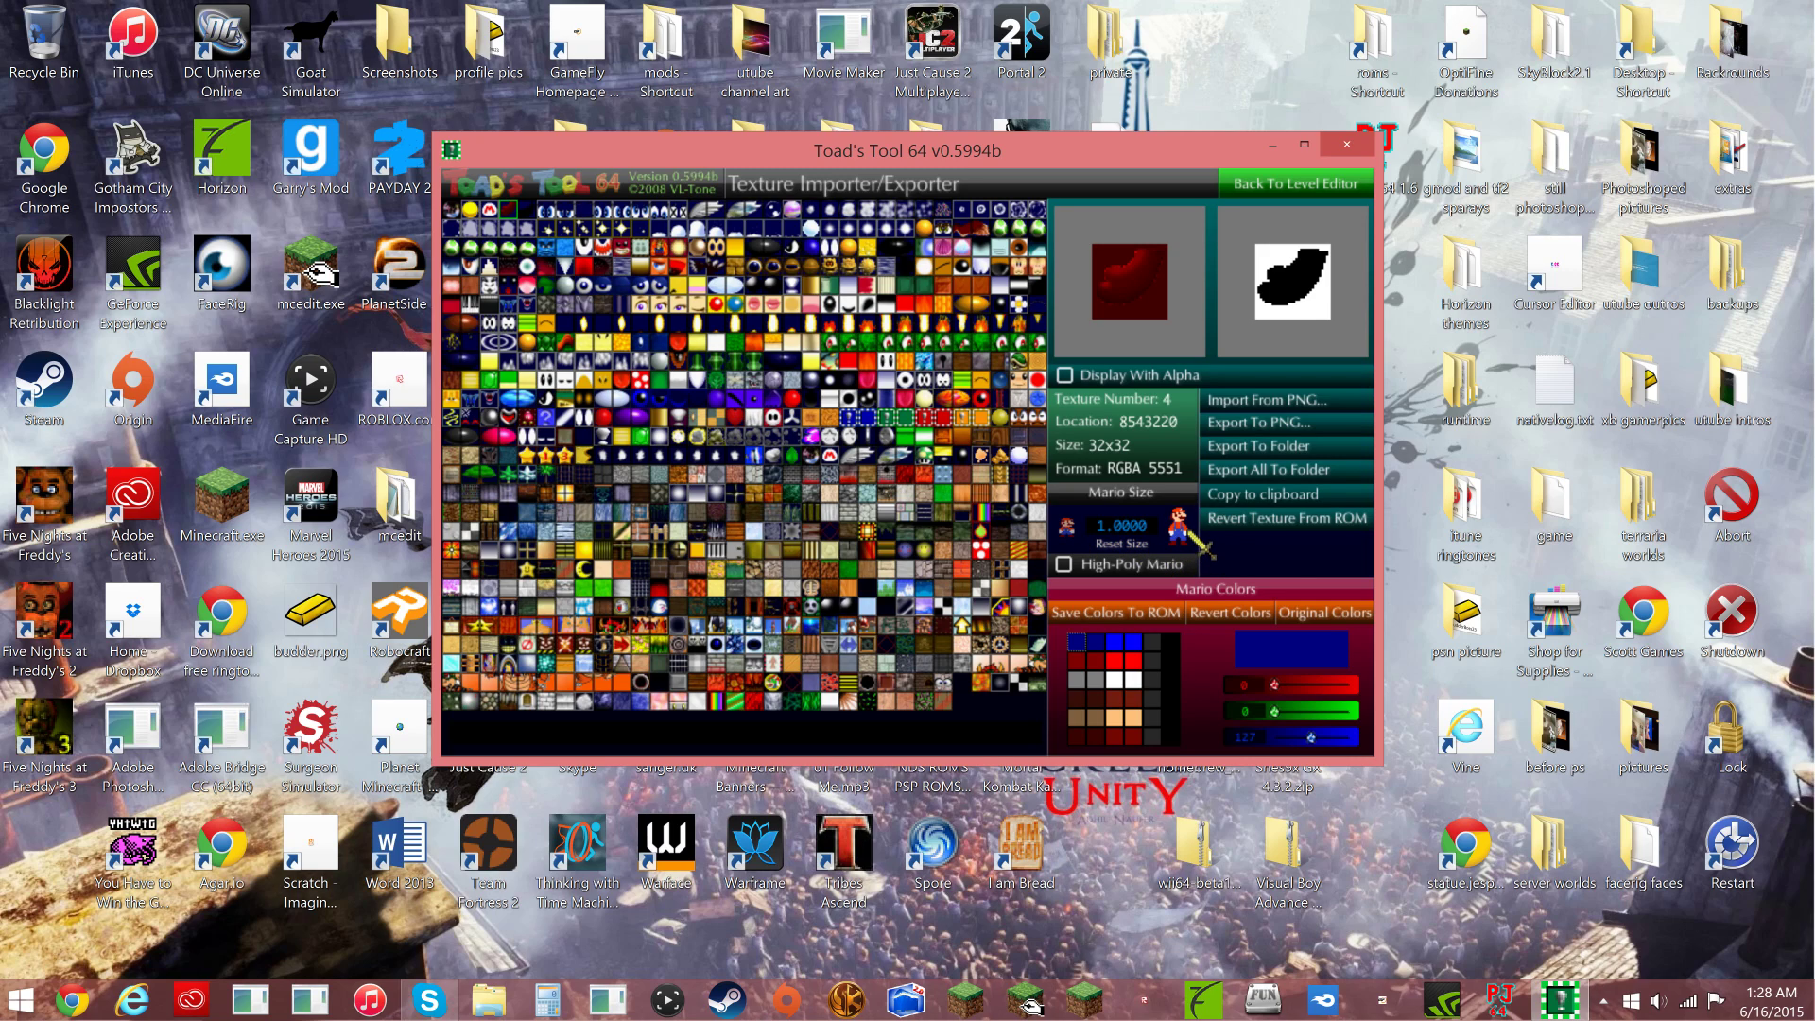
type("16")
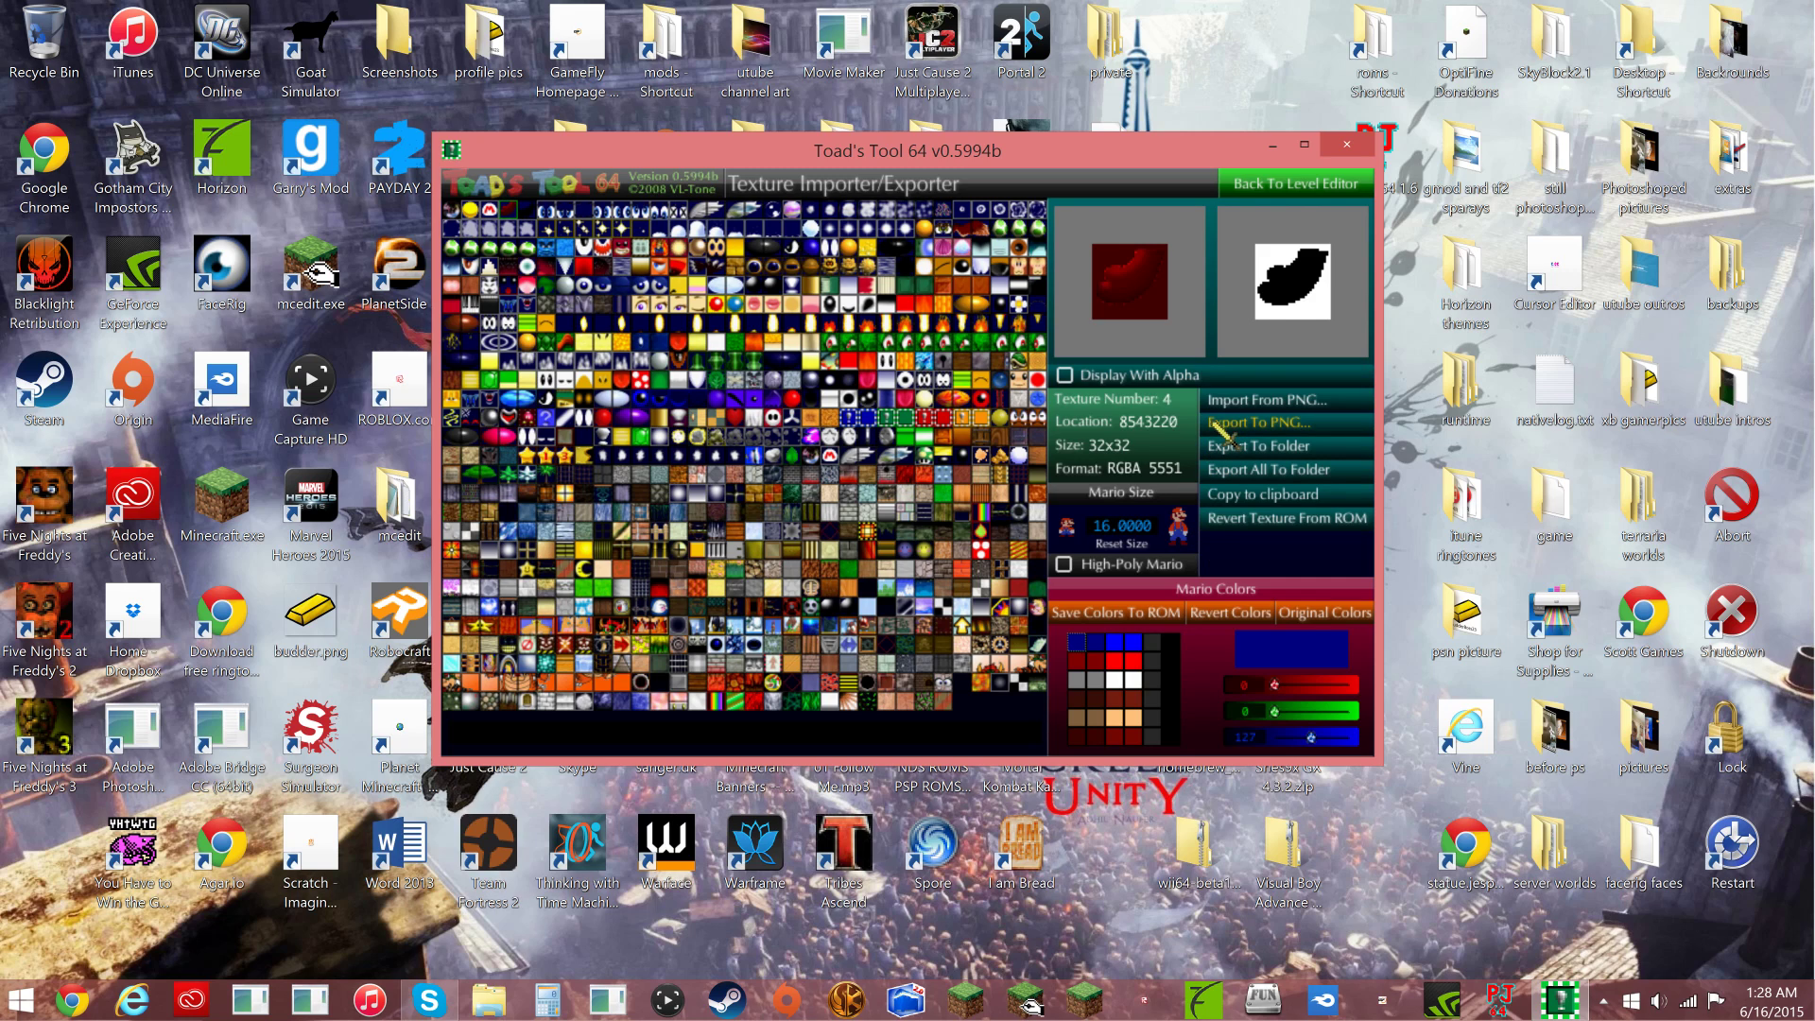
left_click(1293, 184)
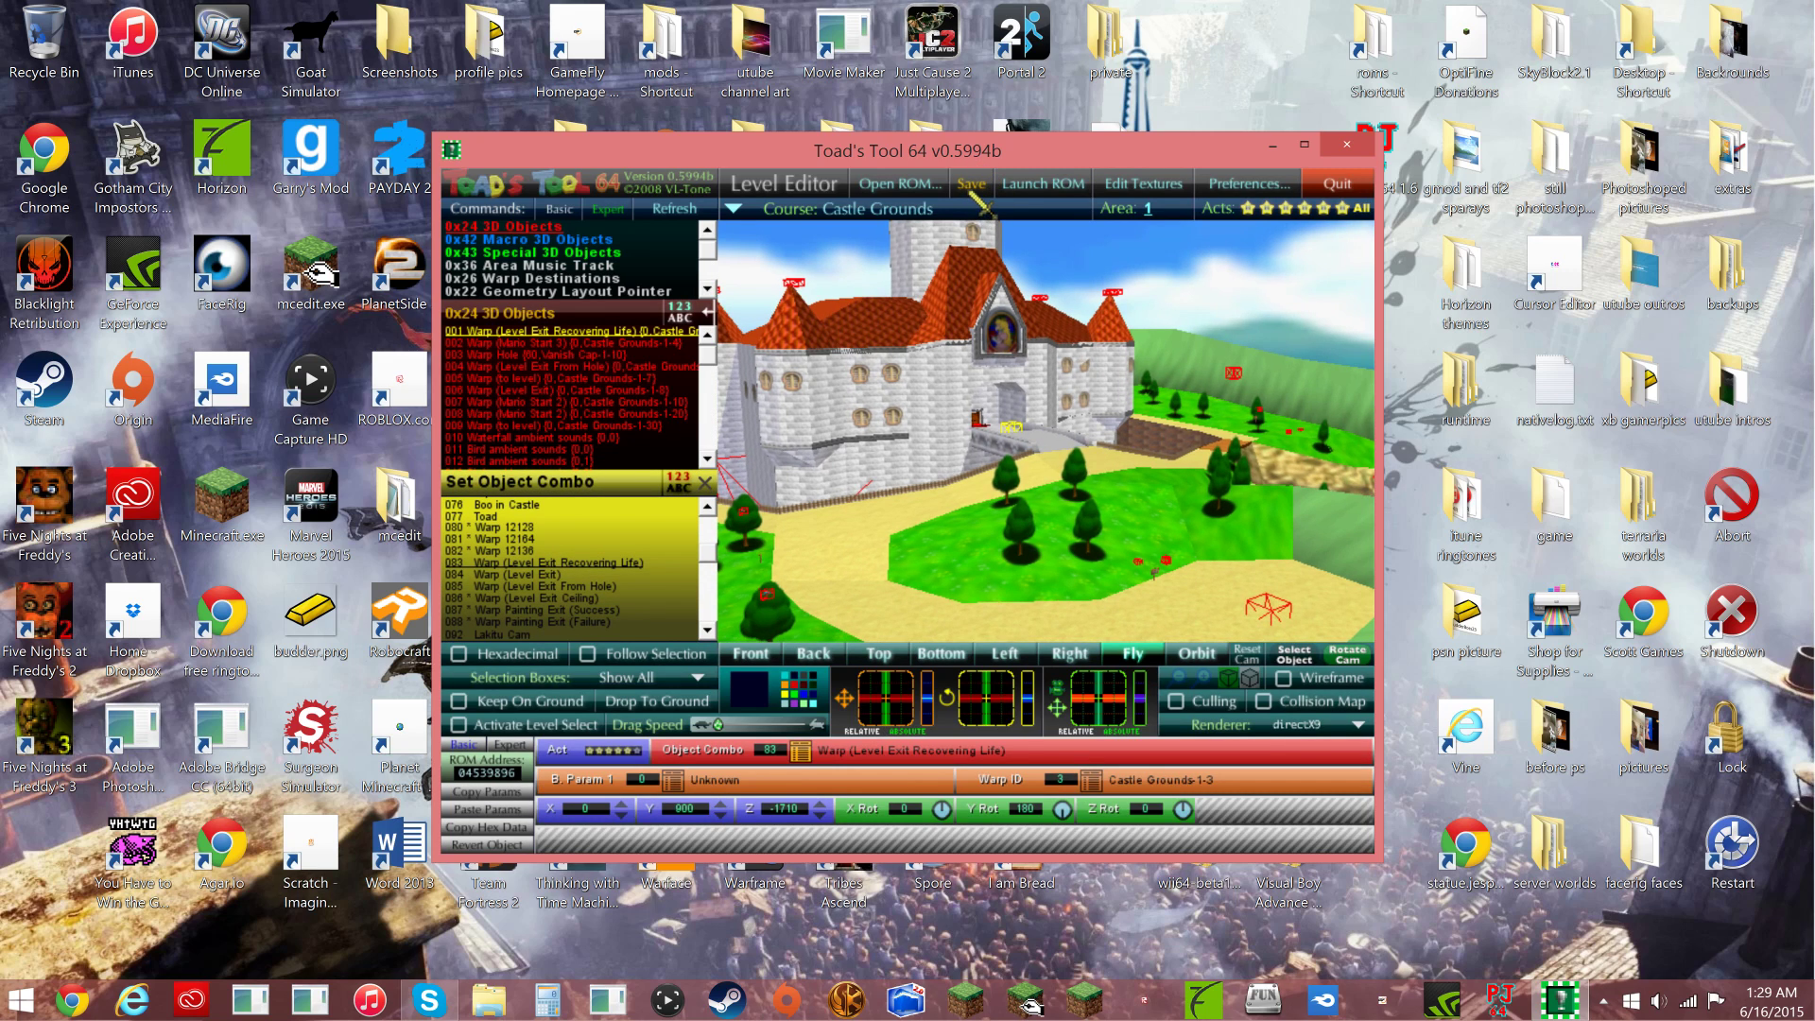
- Quit Toad's Tool 64 and run Desktop\sm64\Super Mario 64 (USA).ext.z64 in Project64
left_click(1347, 171)
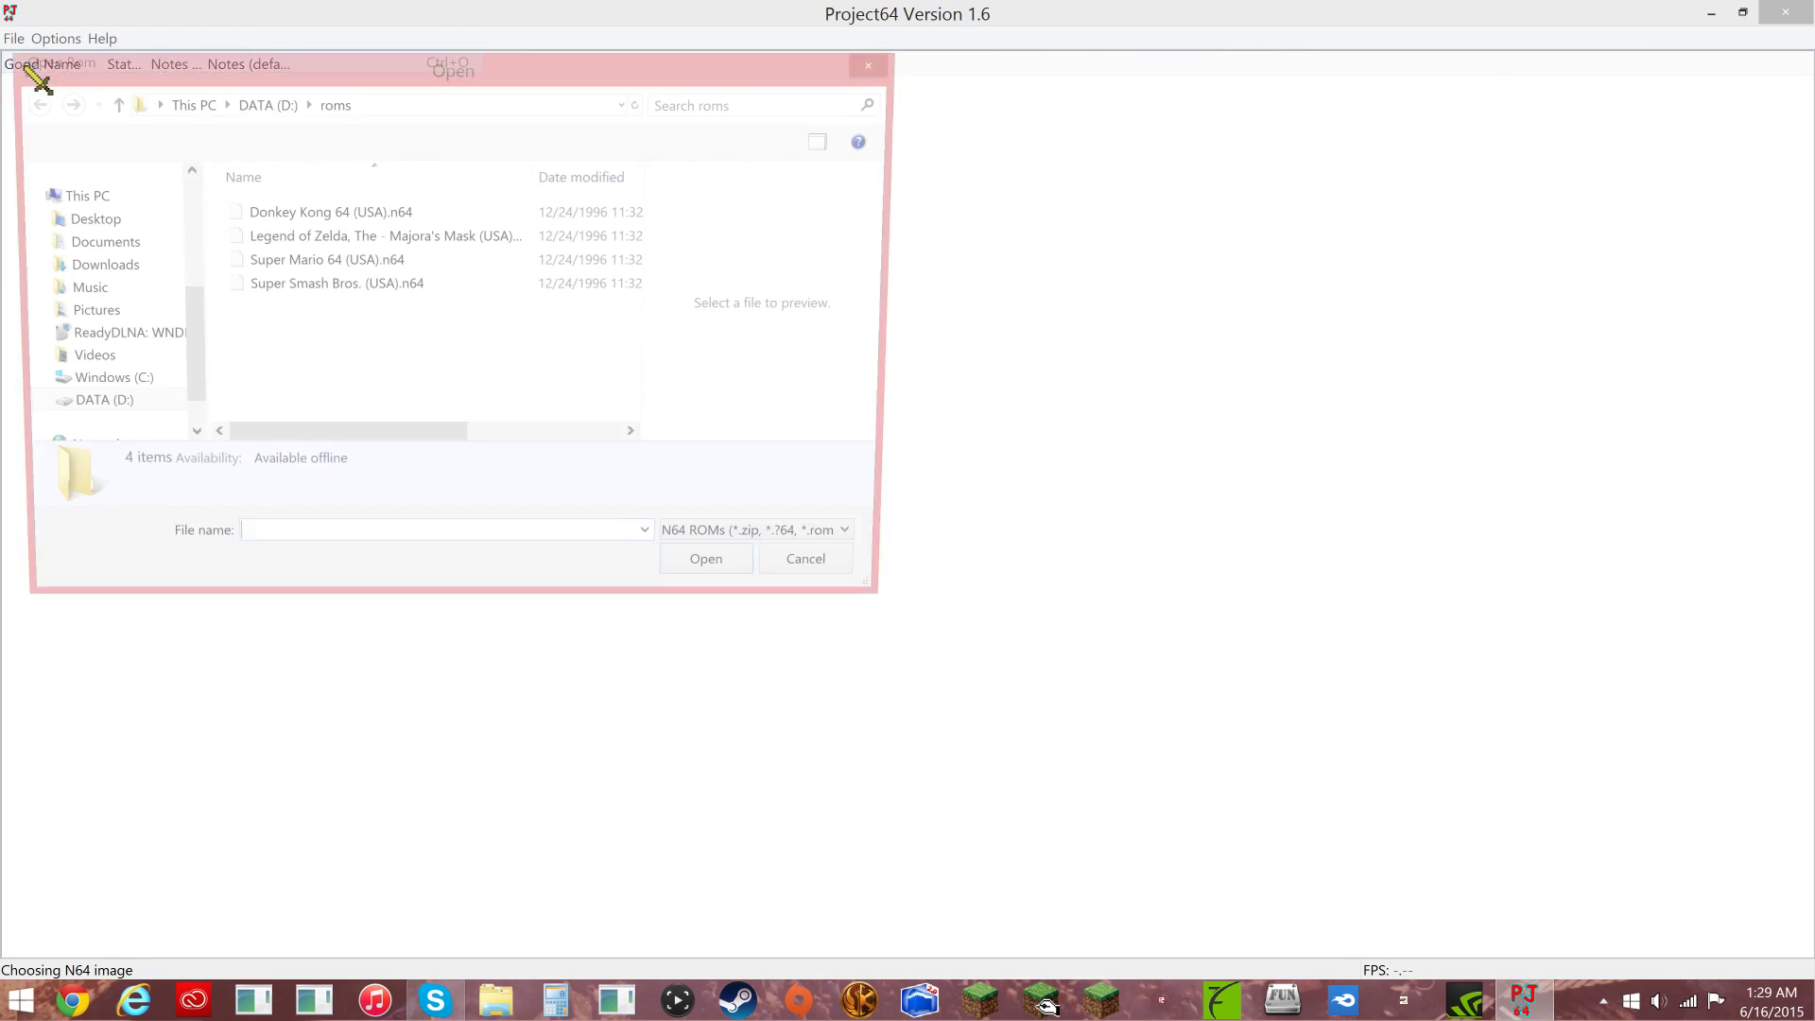
left_click(82, 220)
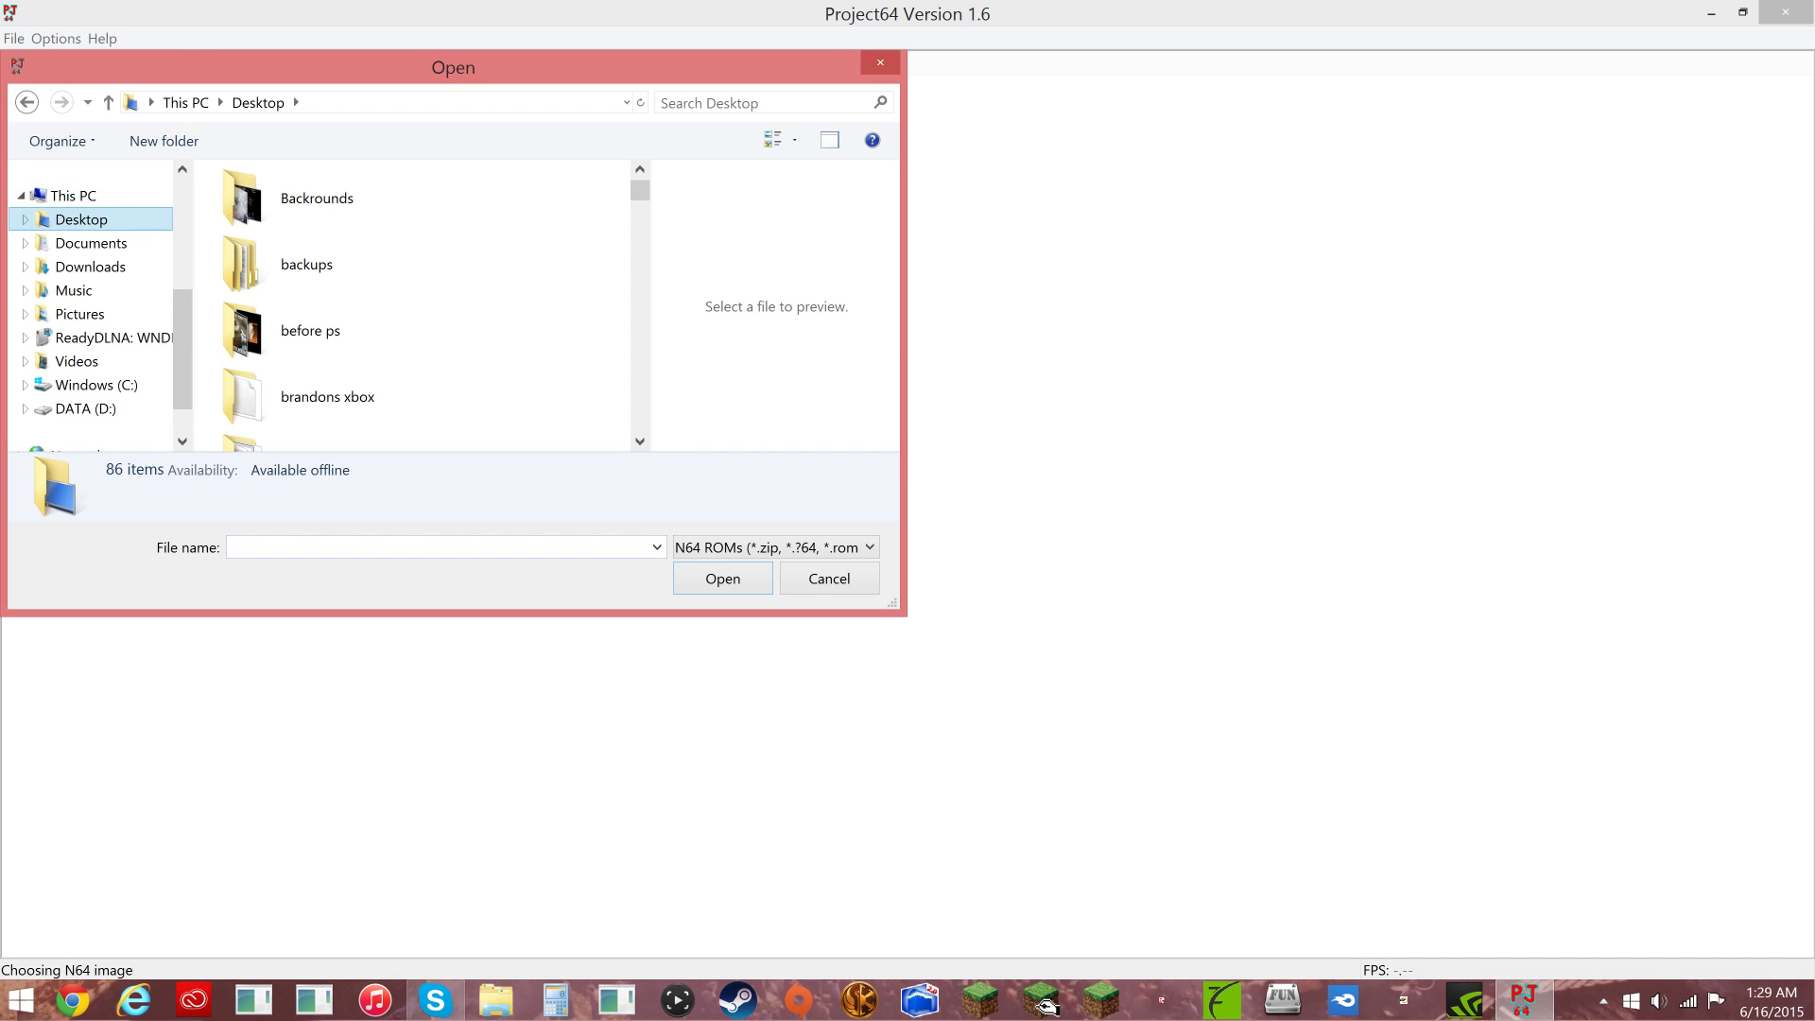
type("sm")
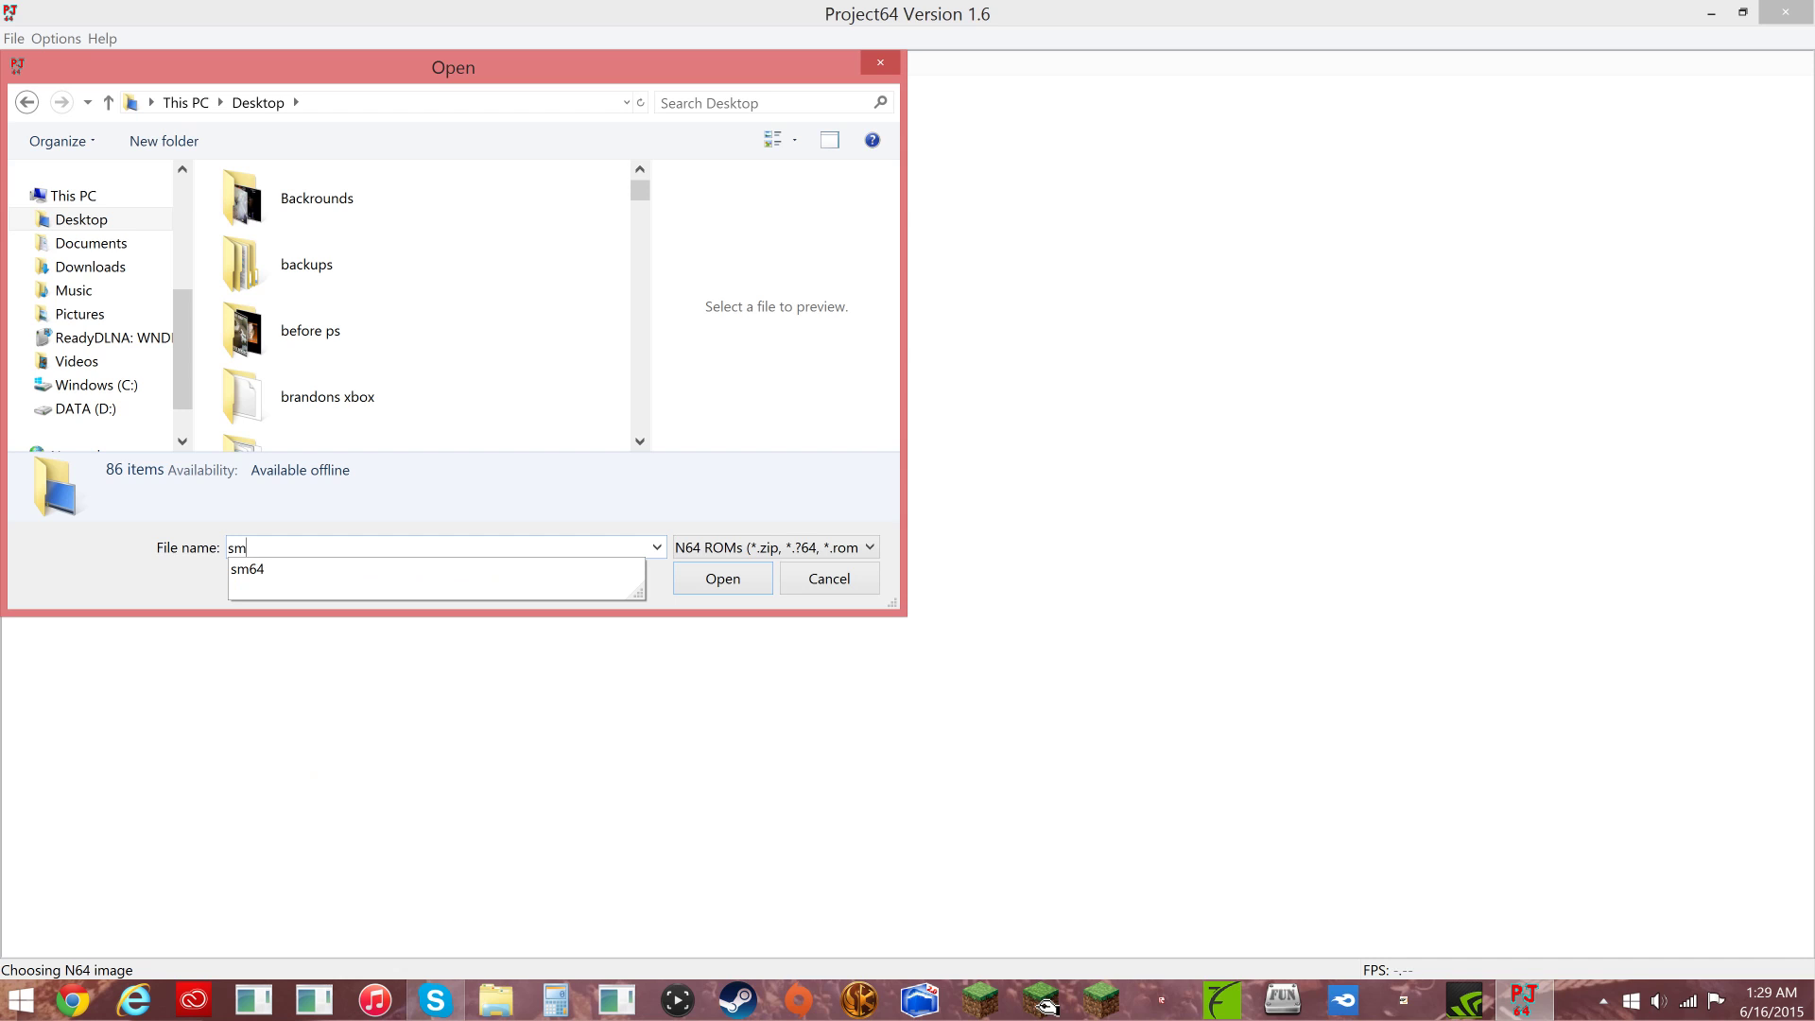
key("Down")
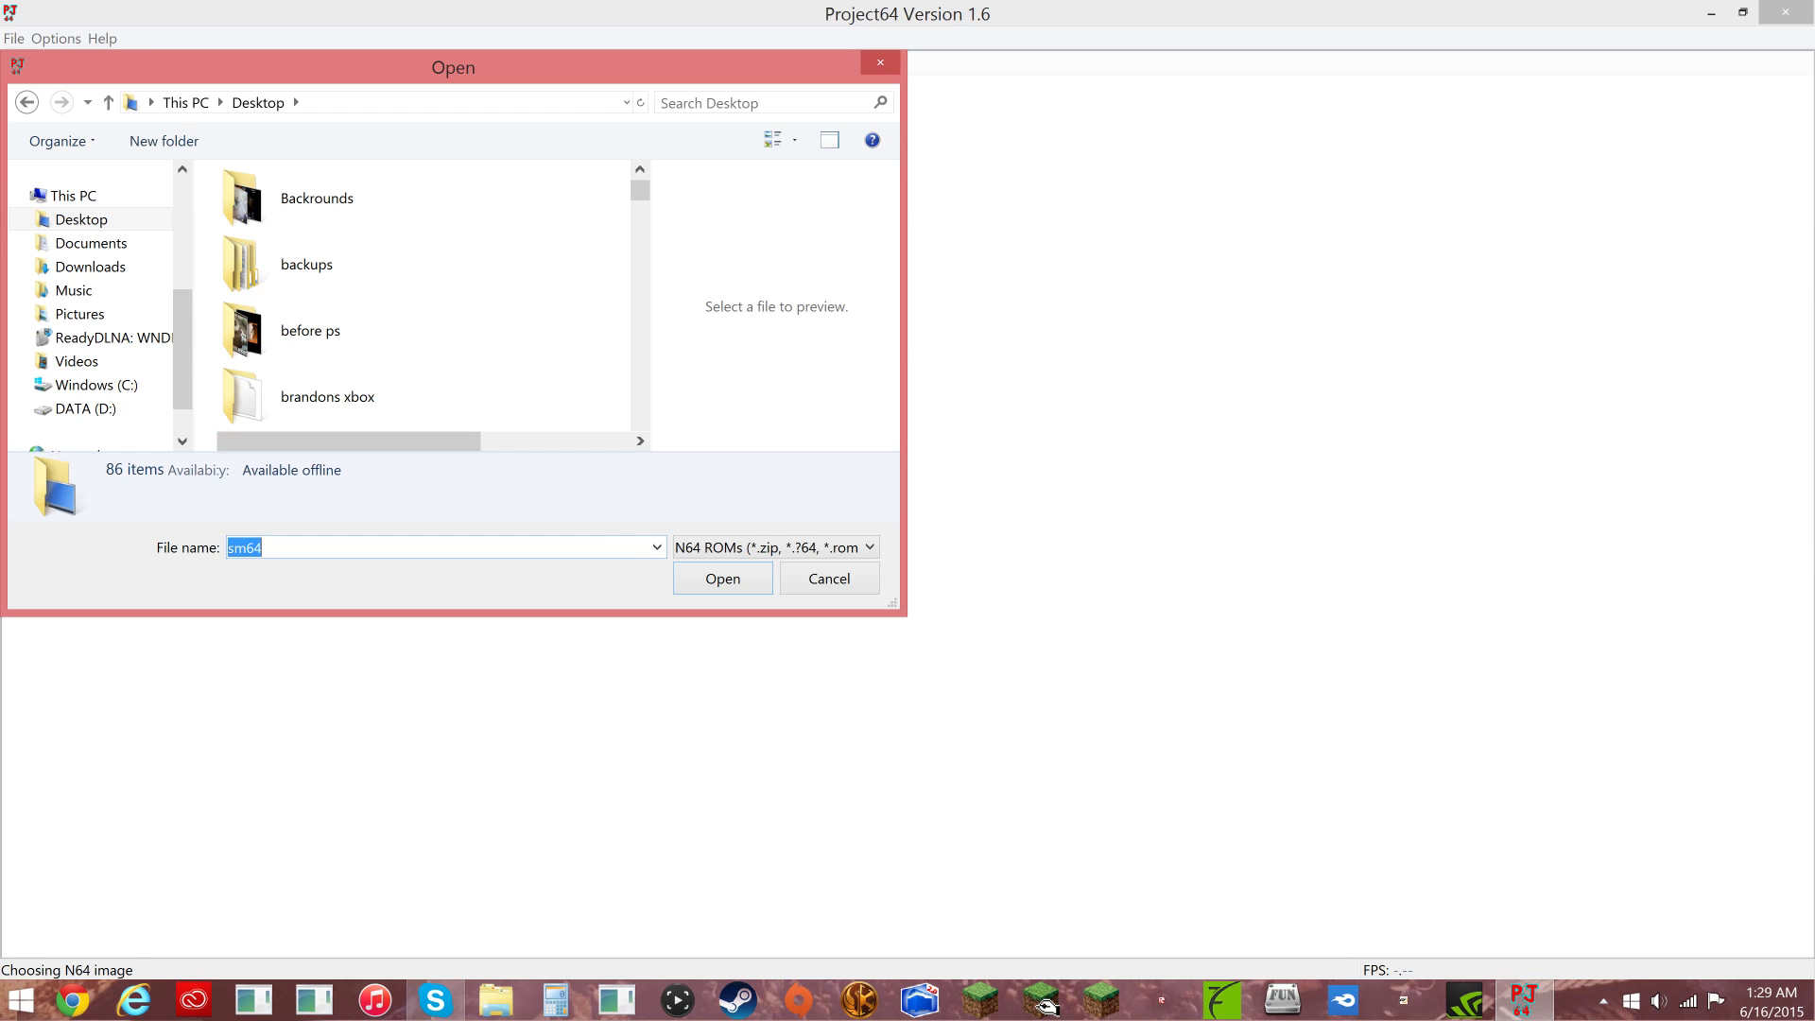
key("Return")
left_click(331, 285)
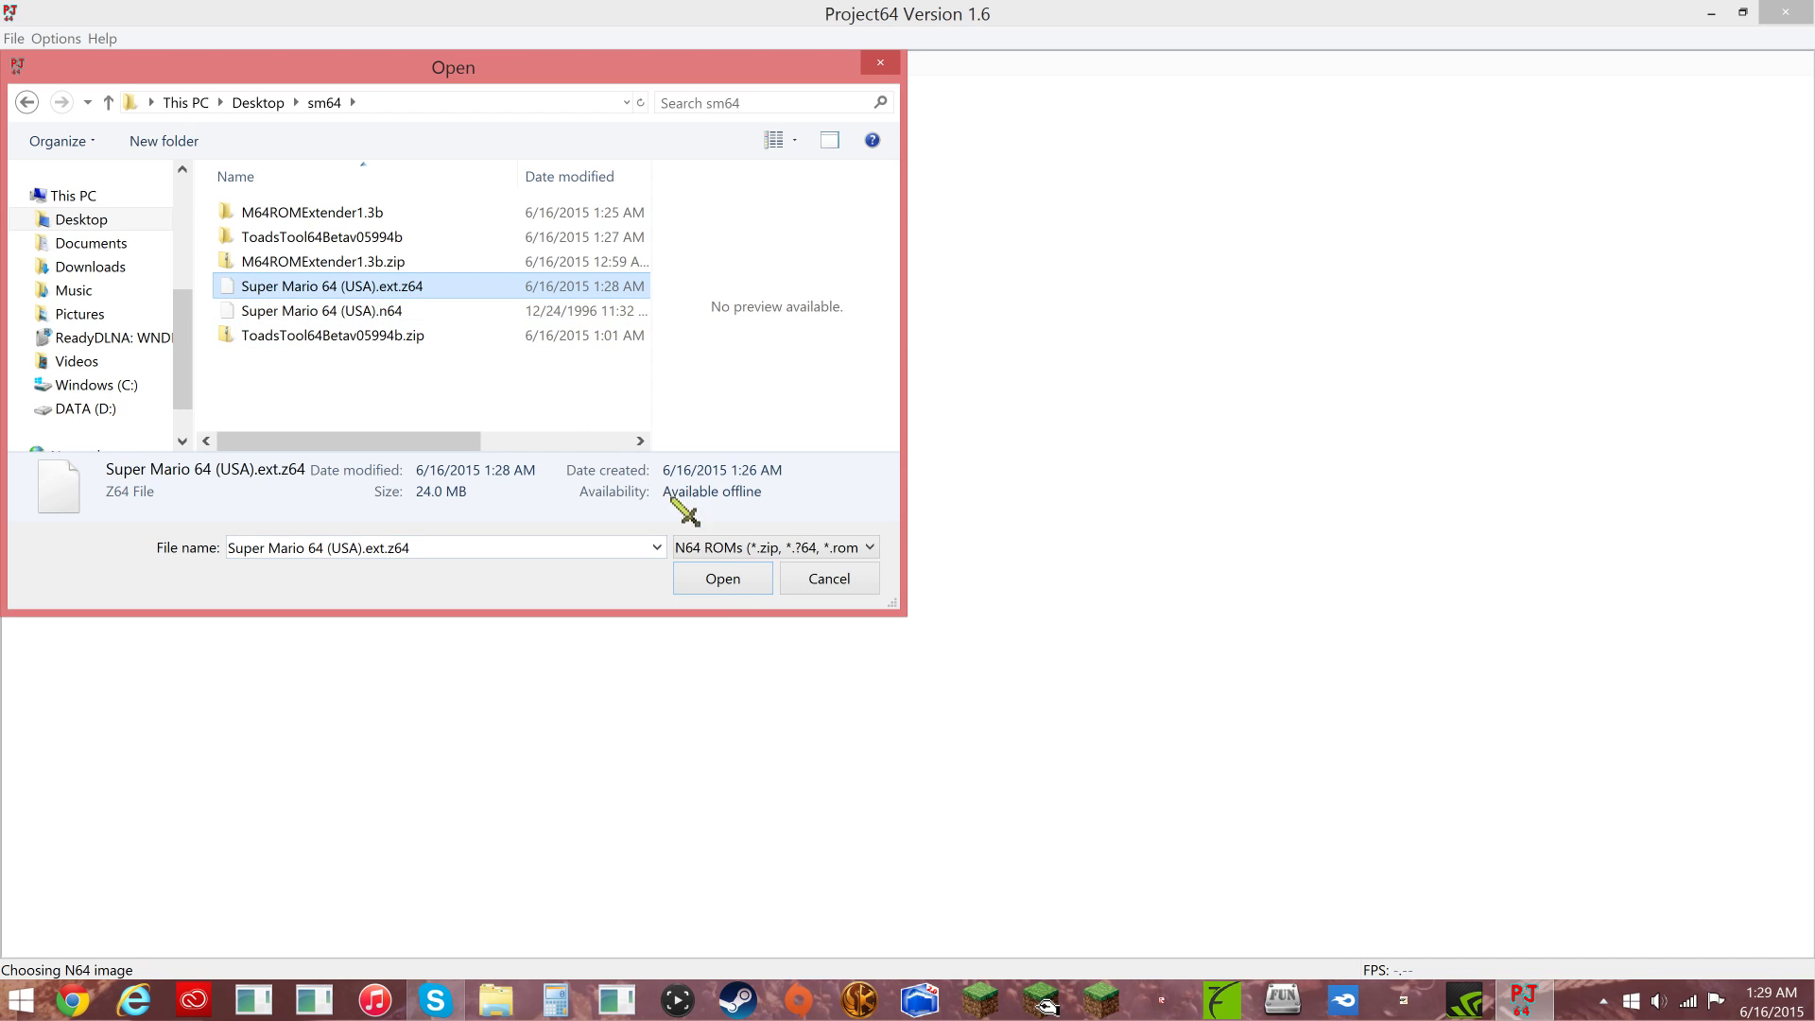
left_click(723, 579)
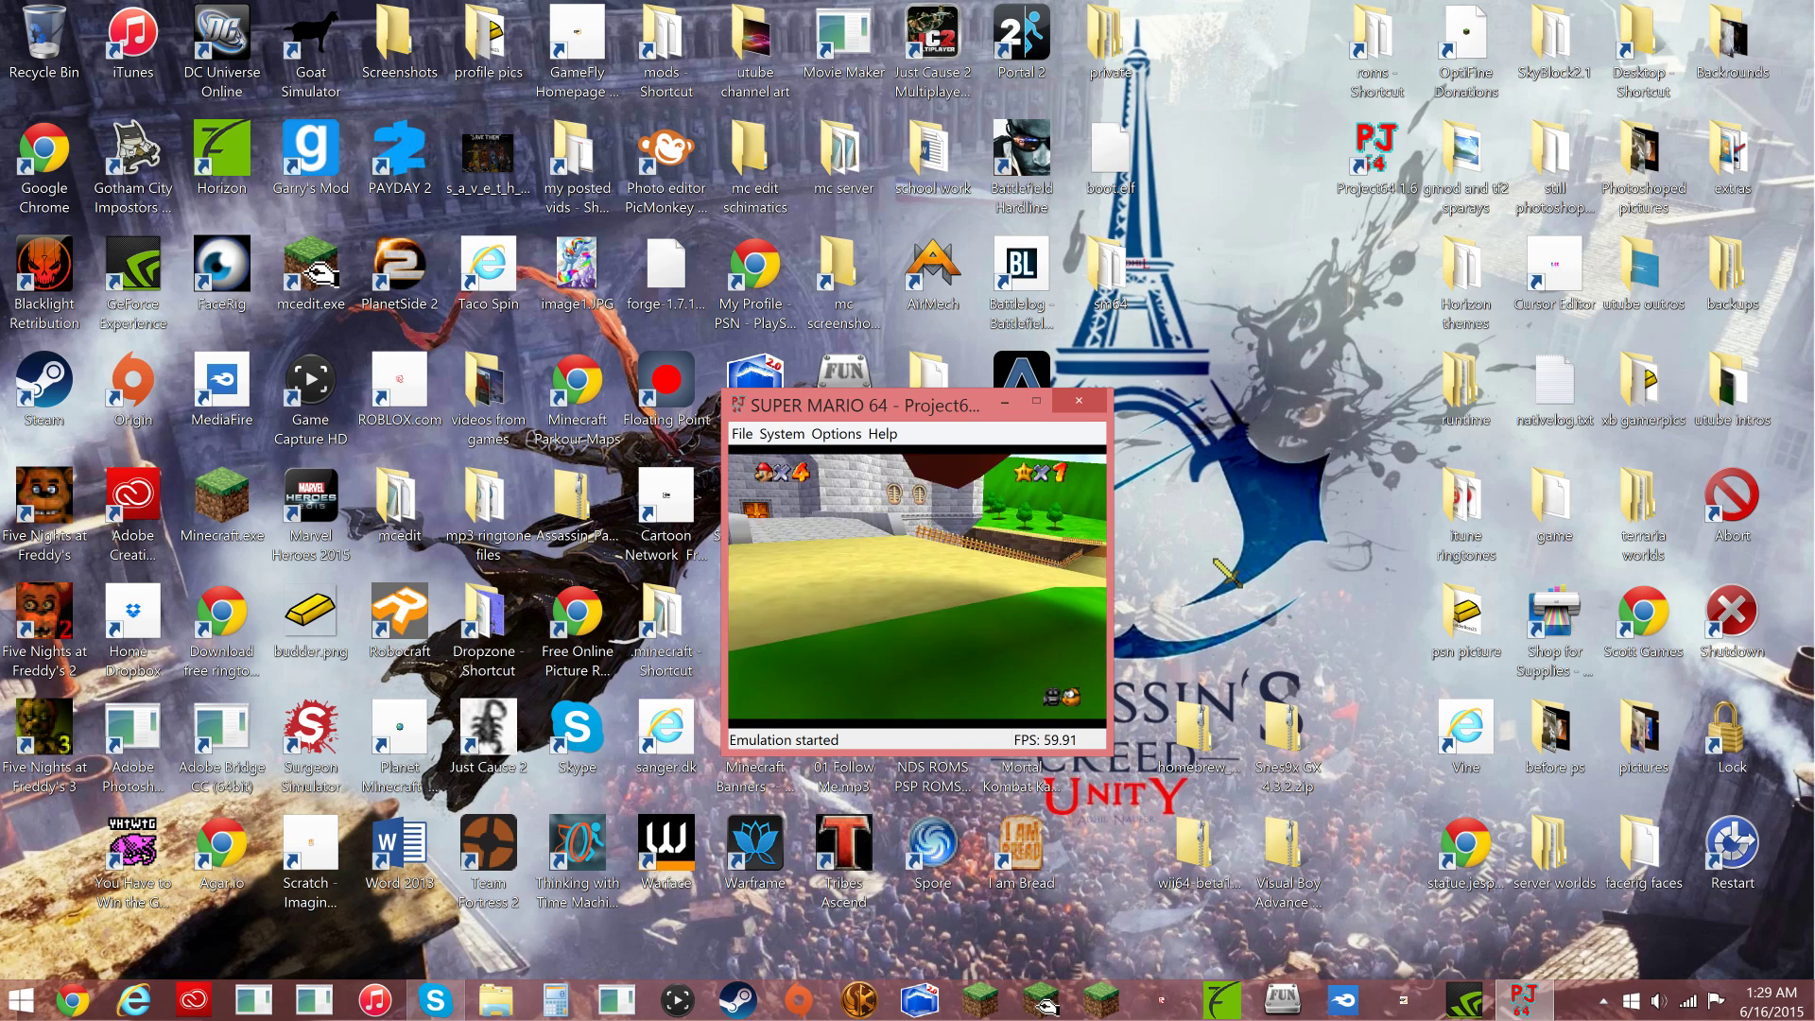
- Close Project64 and launch Toad's Tool 64 from sm64\ToadsTool64Betav05994b
left_click(1080, 402)
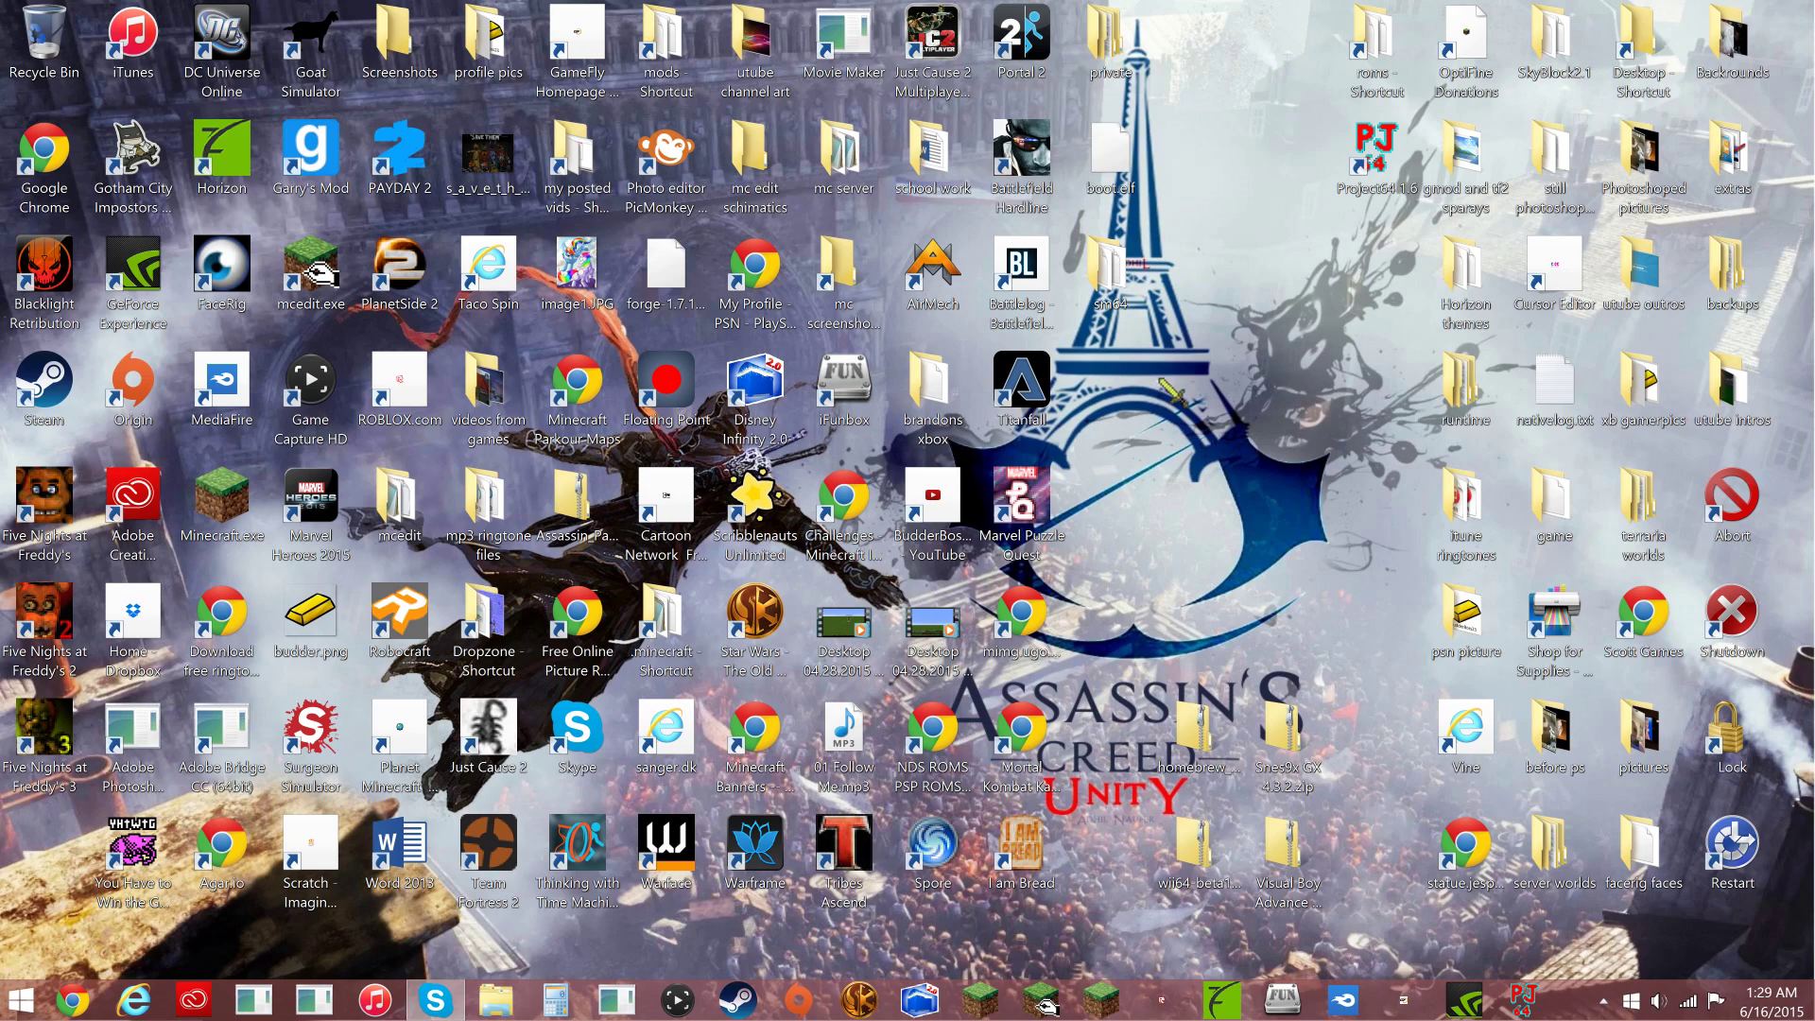
double_click(1109, 276)
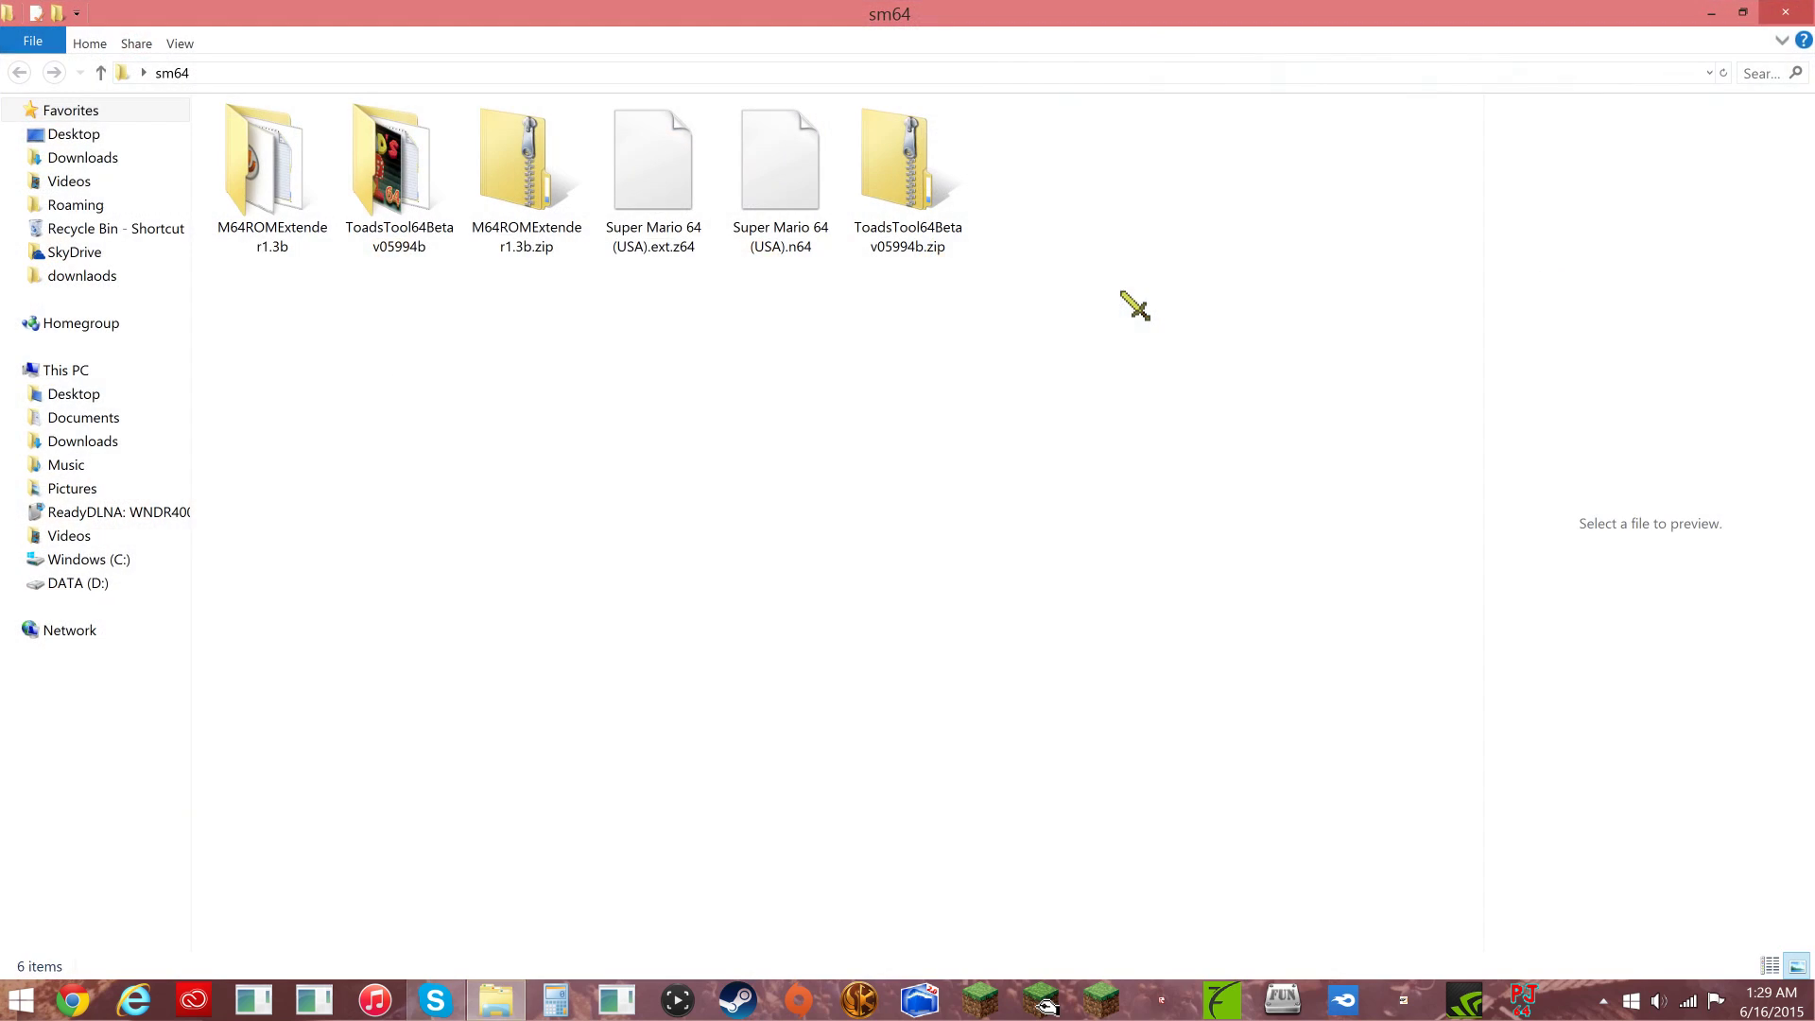
double_click(385, 162)
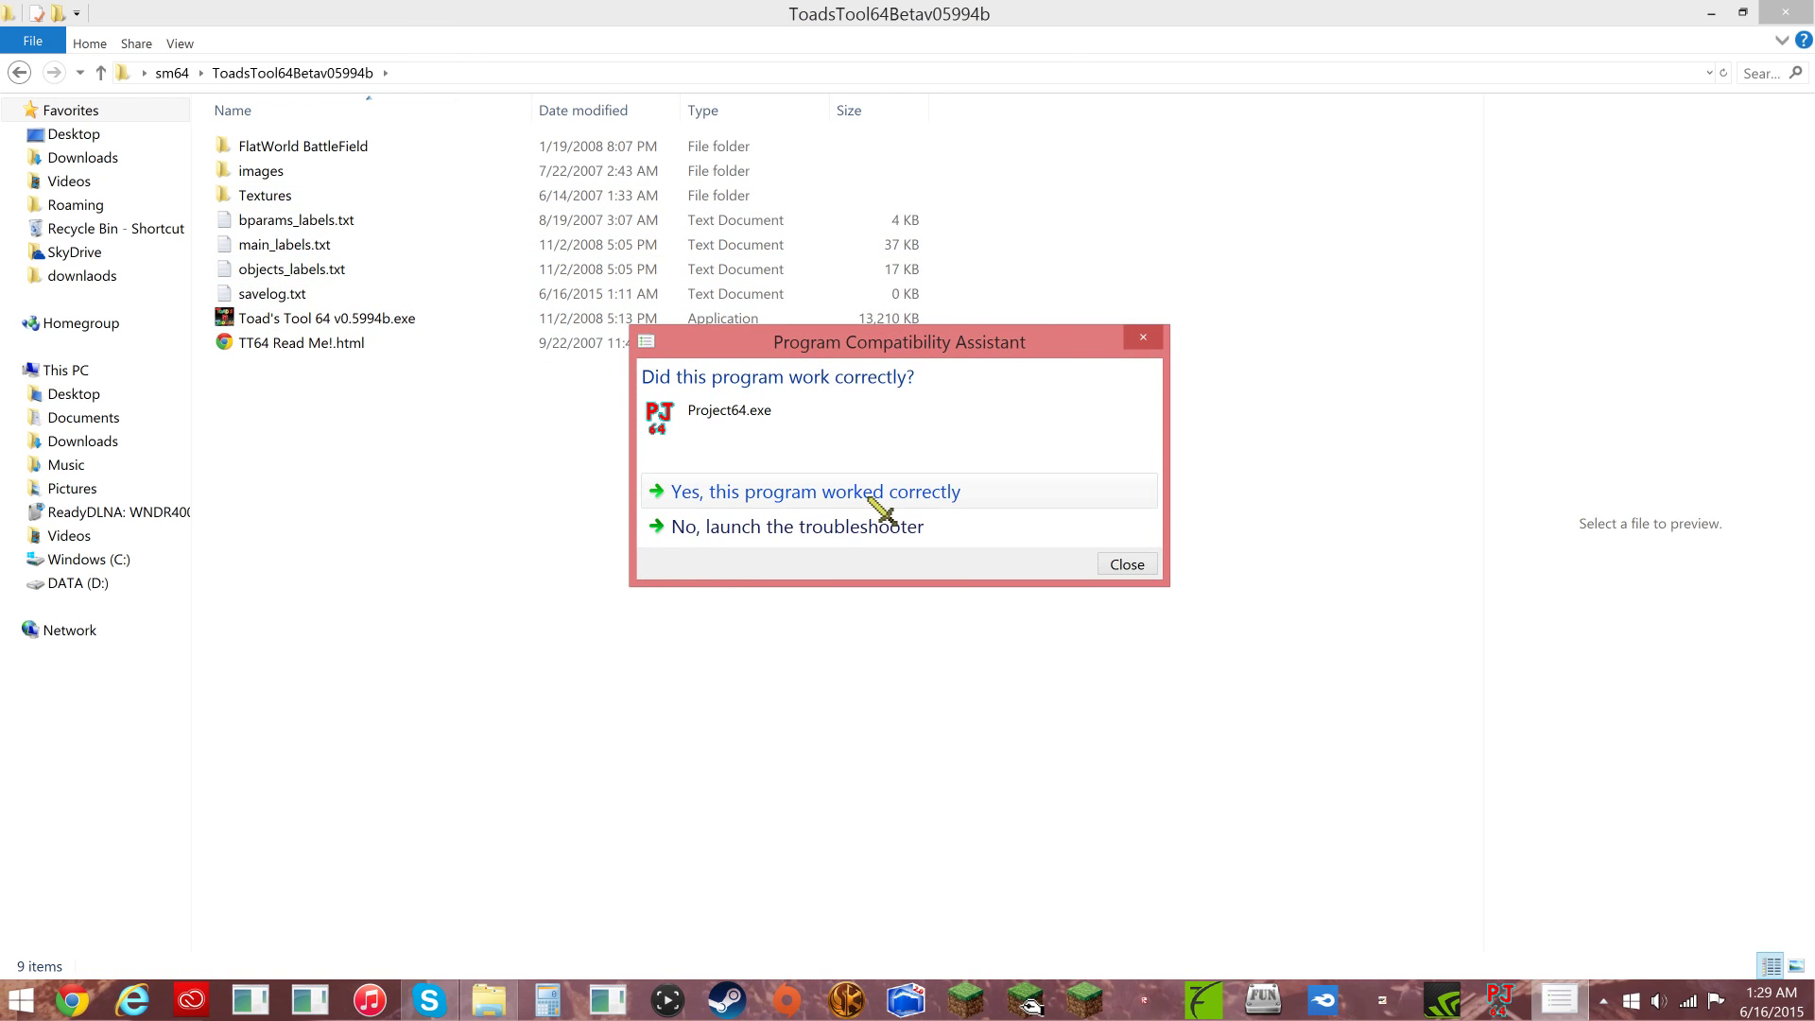
left_click(816, 491)
double_click(380, 324)
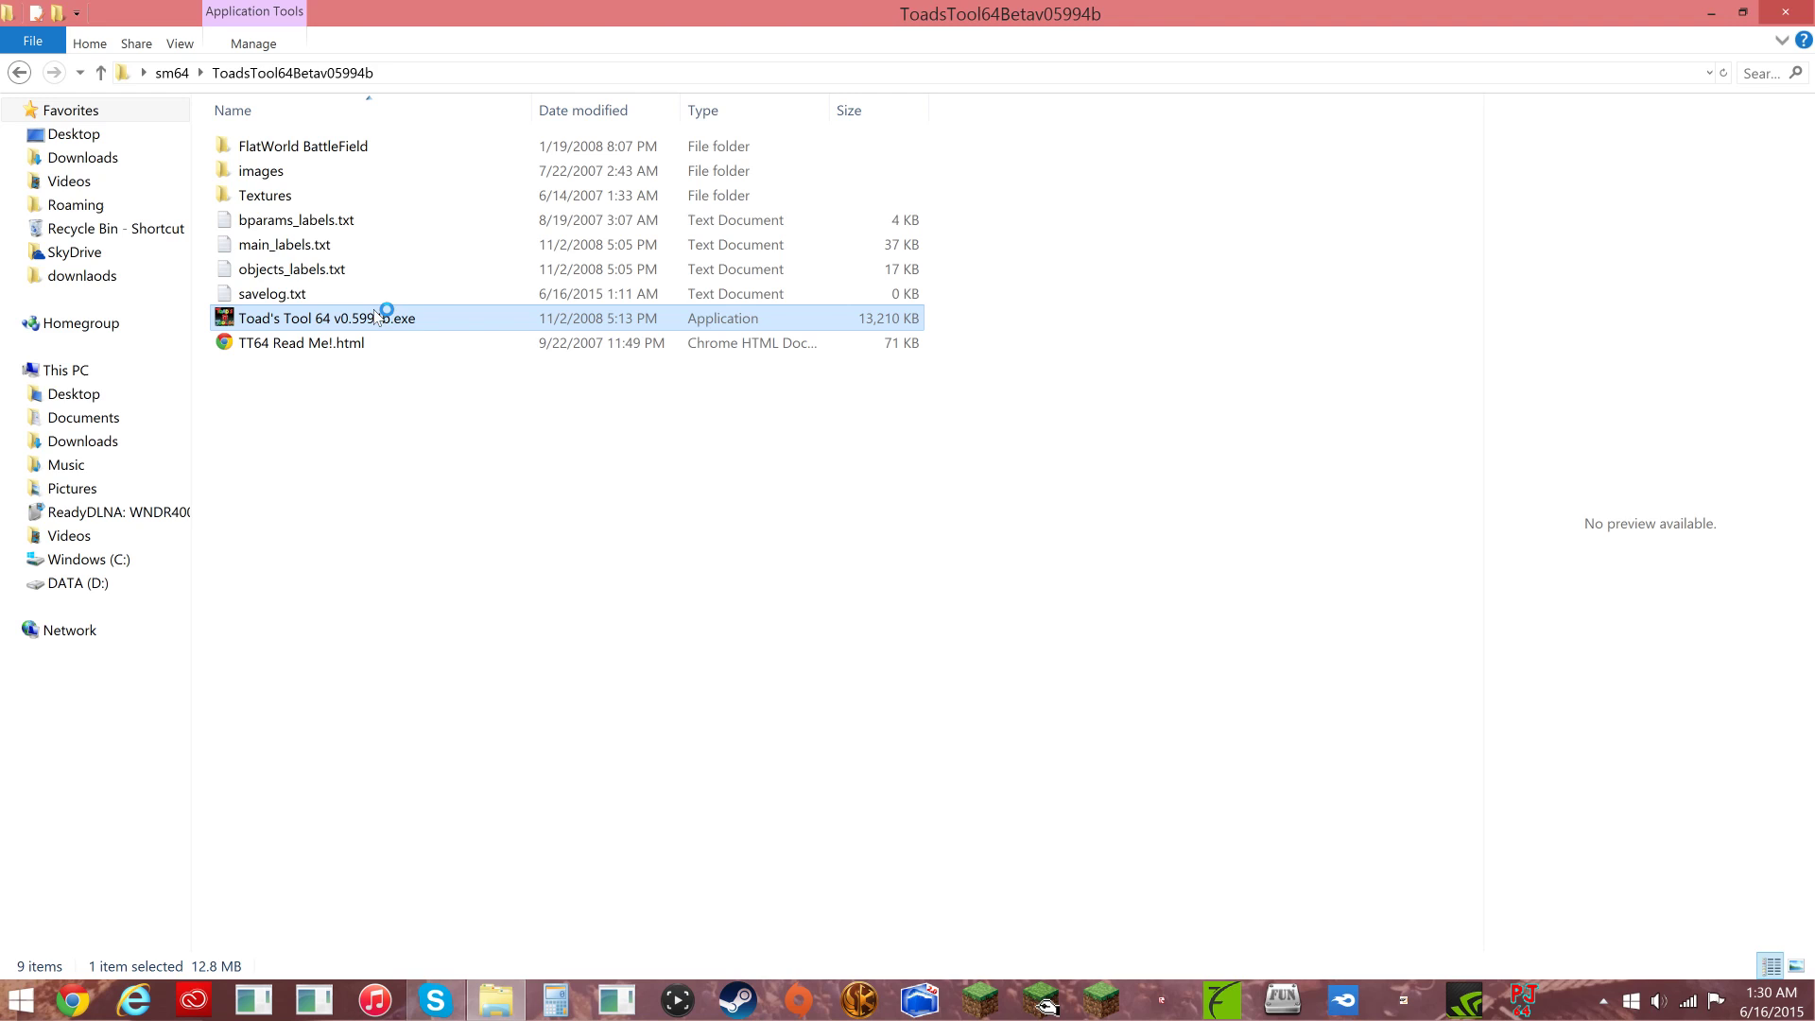
left_click(1712, 13)
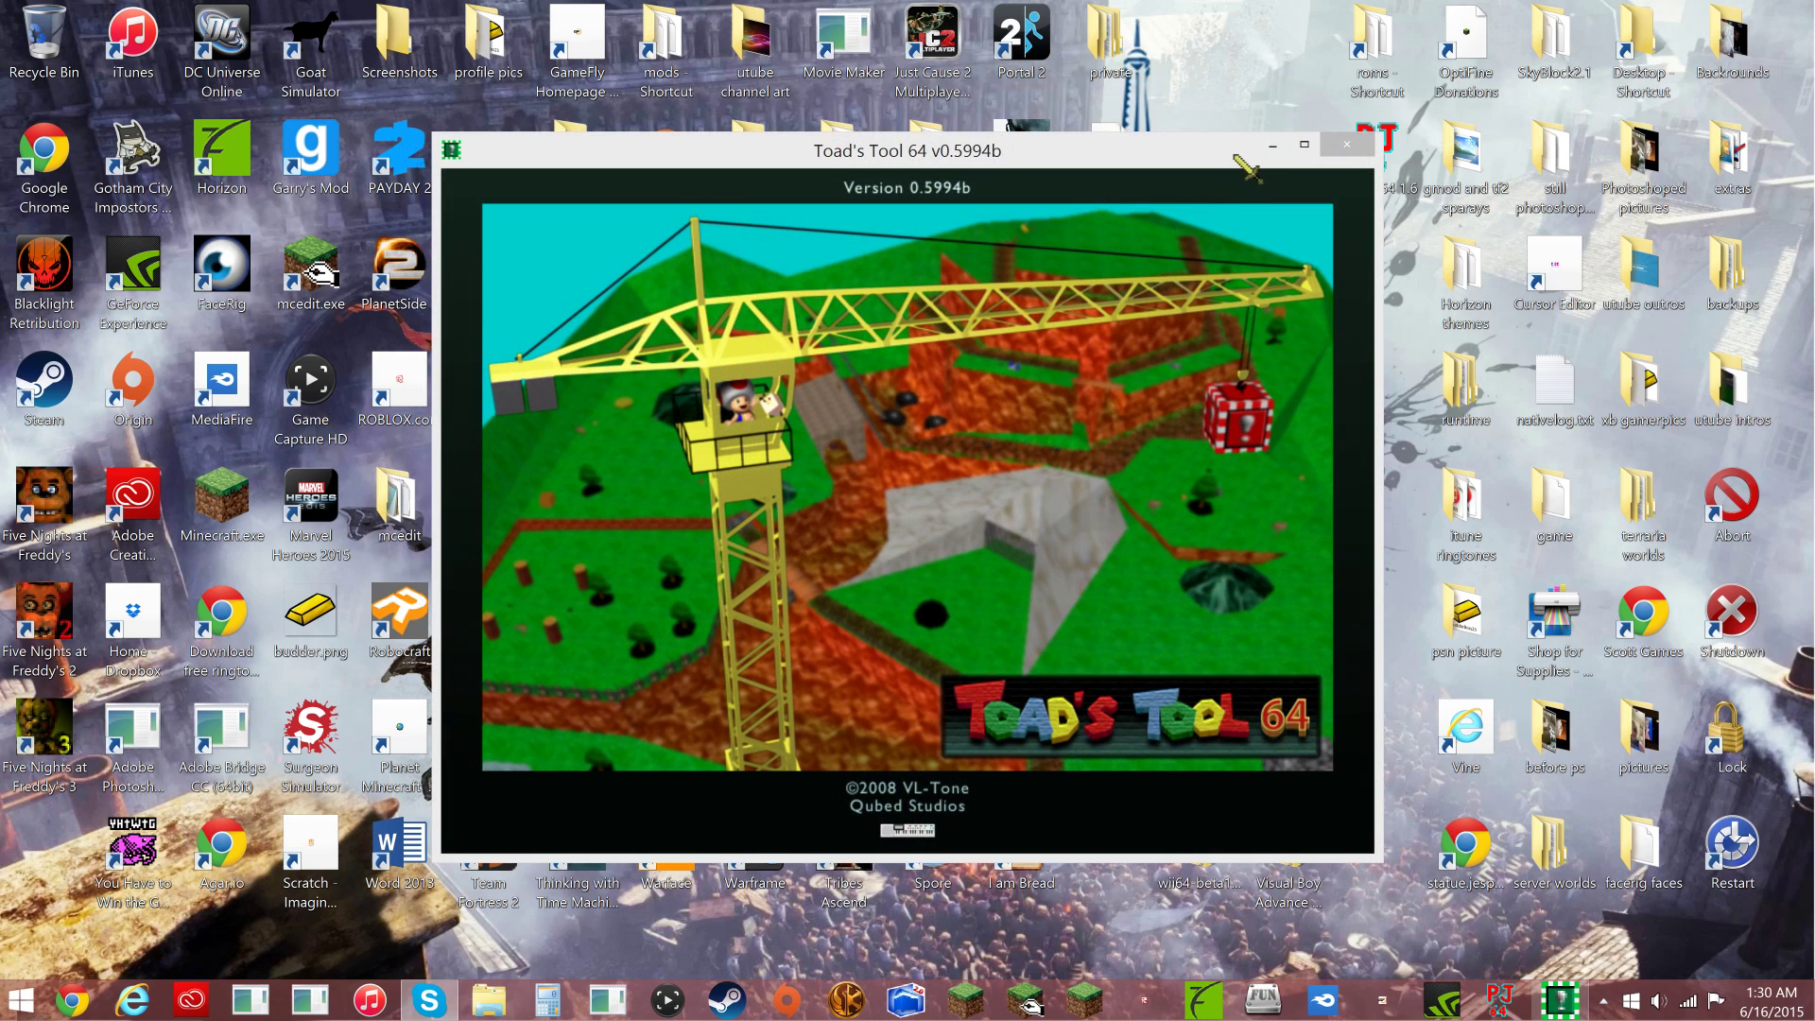
left_click(1266, 147)
- Try renaming sm64 to 'sm64 mods', keep 'sm64' when blocked, and restore Toad's Tool 64
right_click(1106, 273)
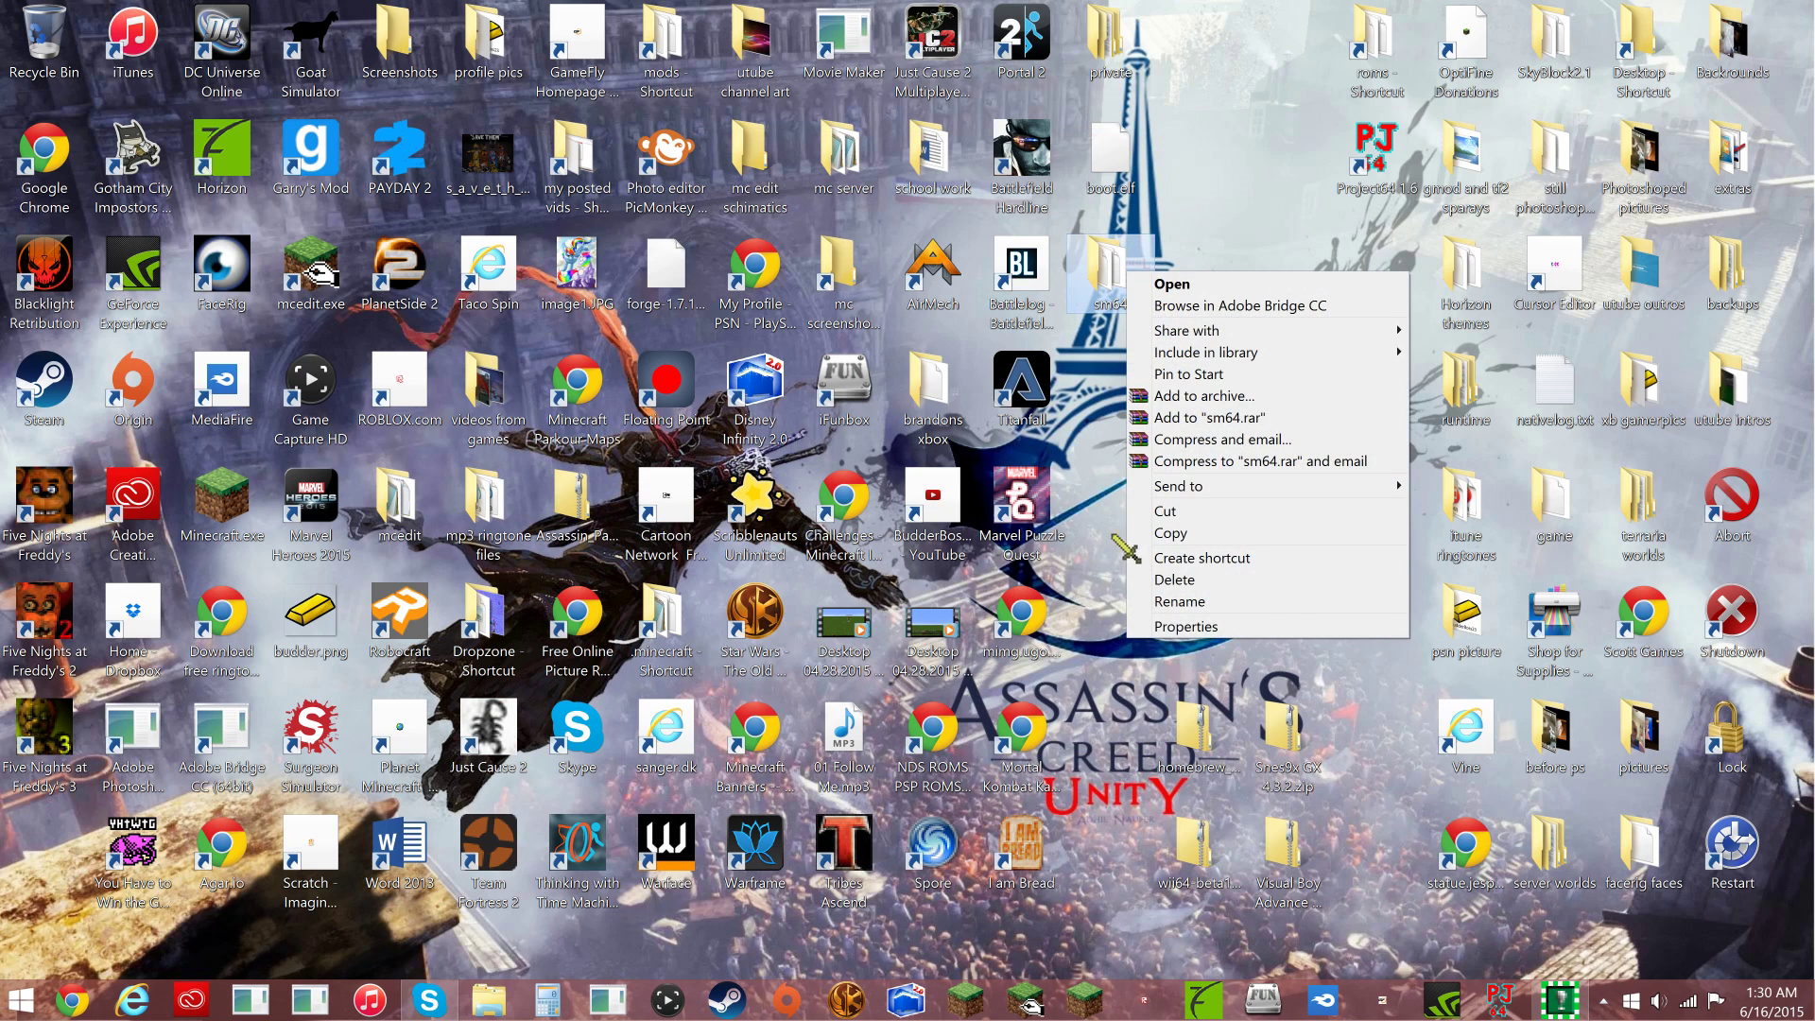
left_click(1178, 604)
type("sm64 m")
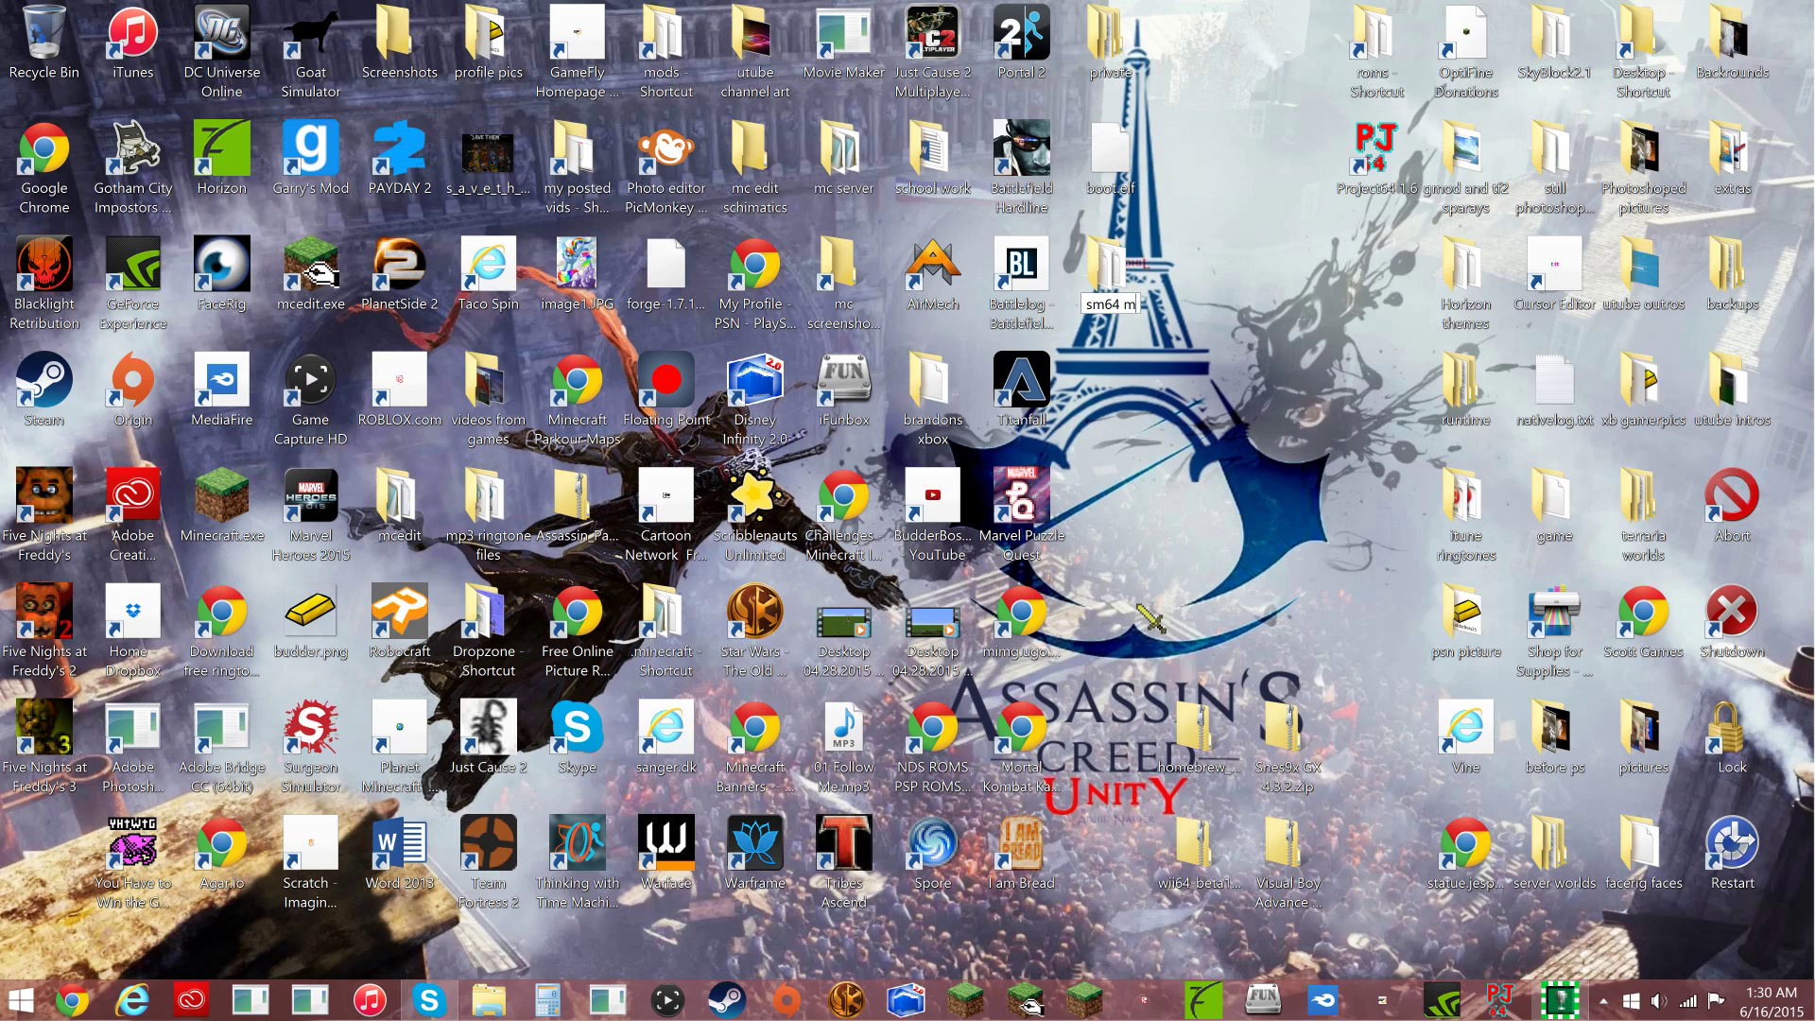
type("op")
type("s")
key("Return")
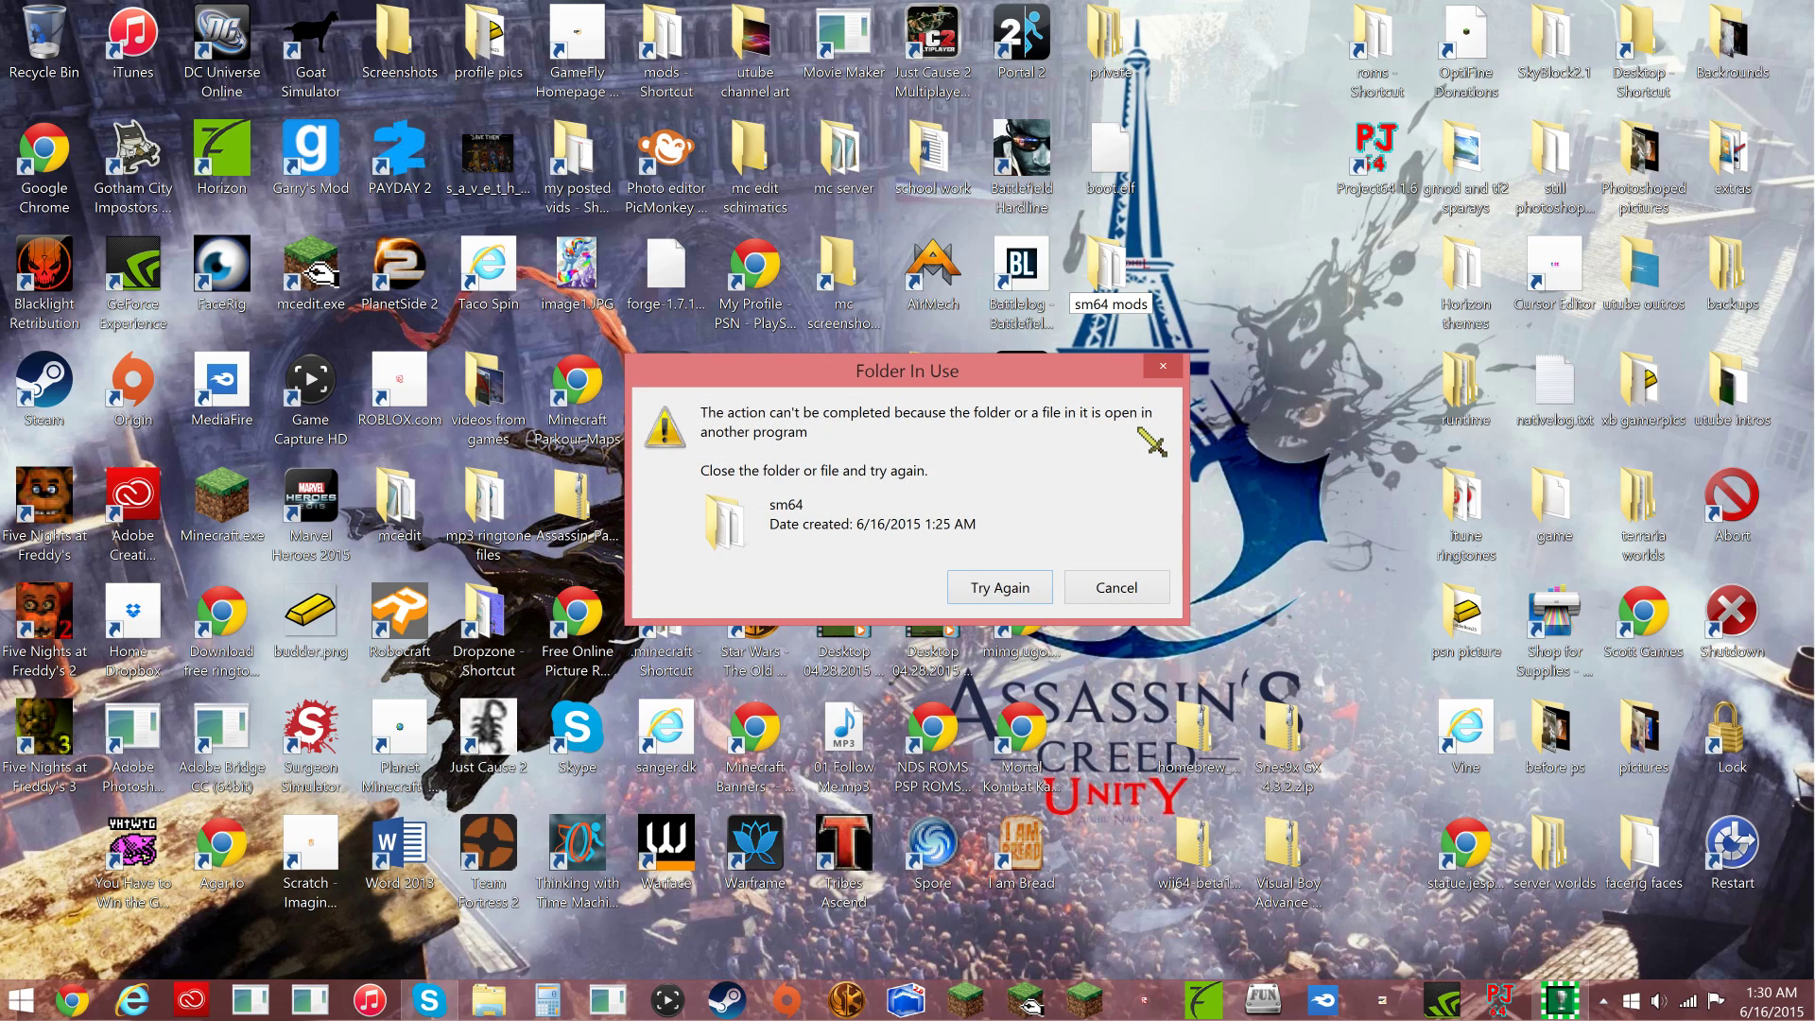
left_click(1117, 587)
key("Return")
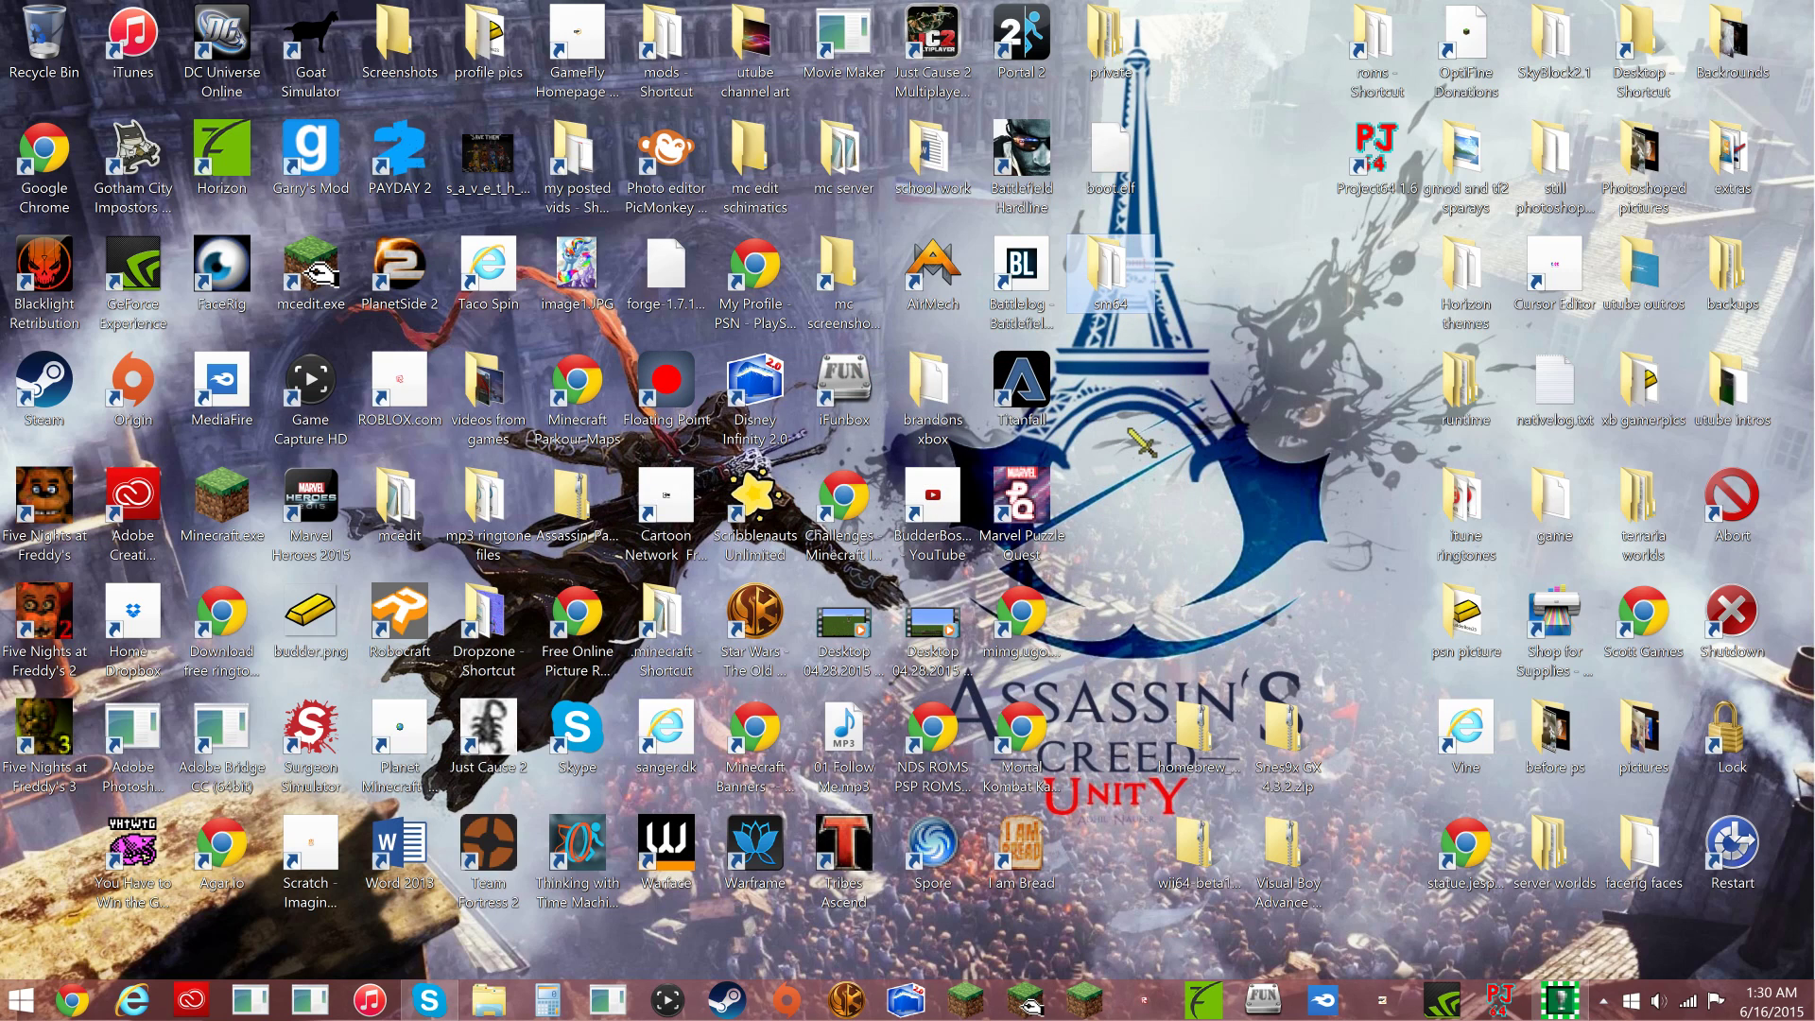
left_click_drag(1111, 270, 1376, 270)
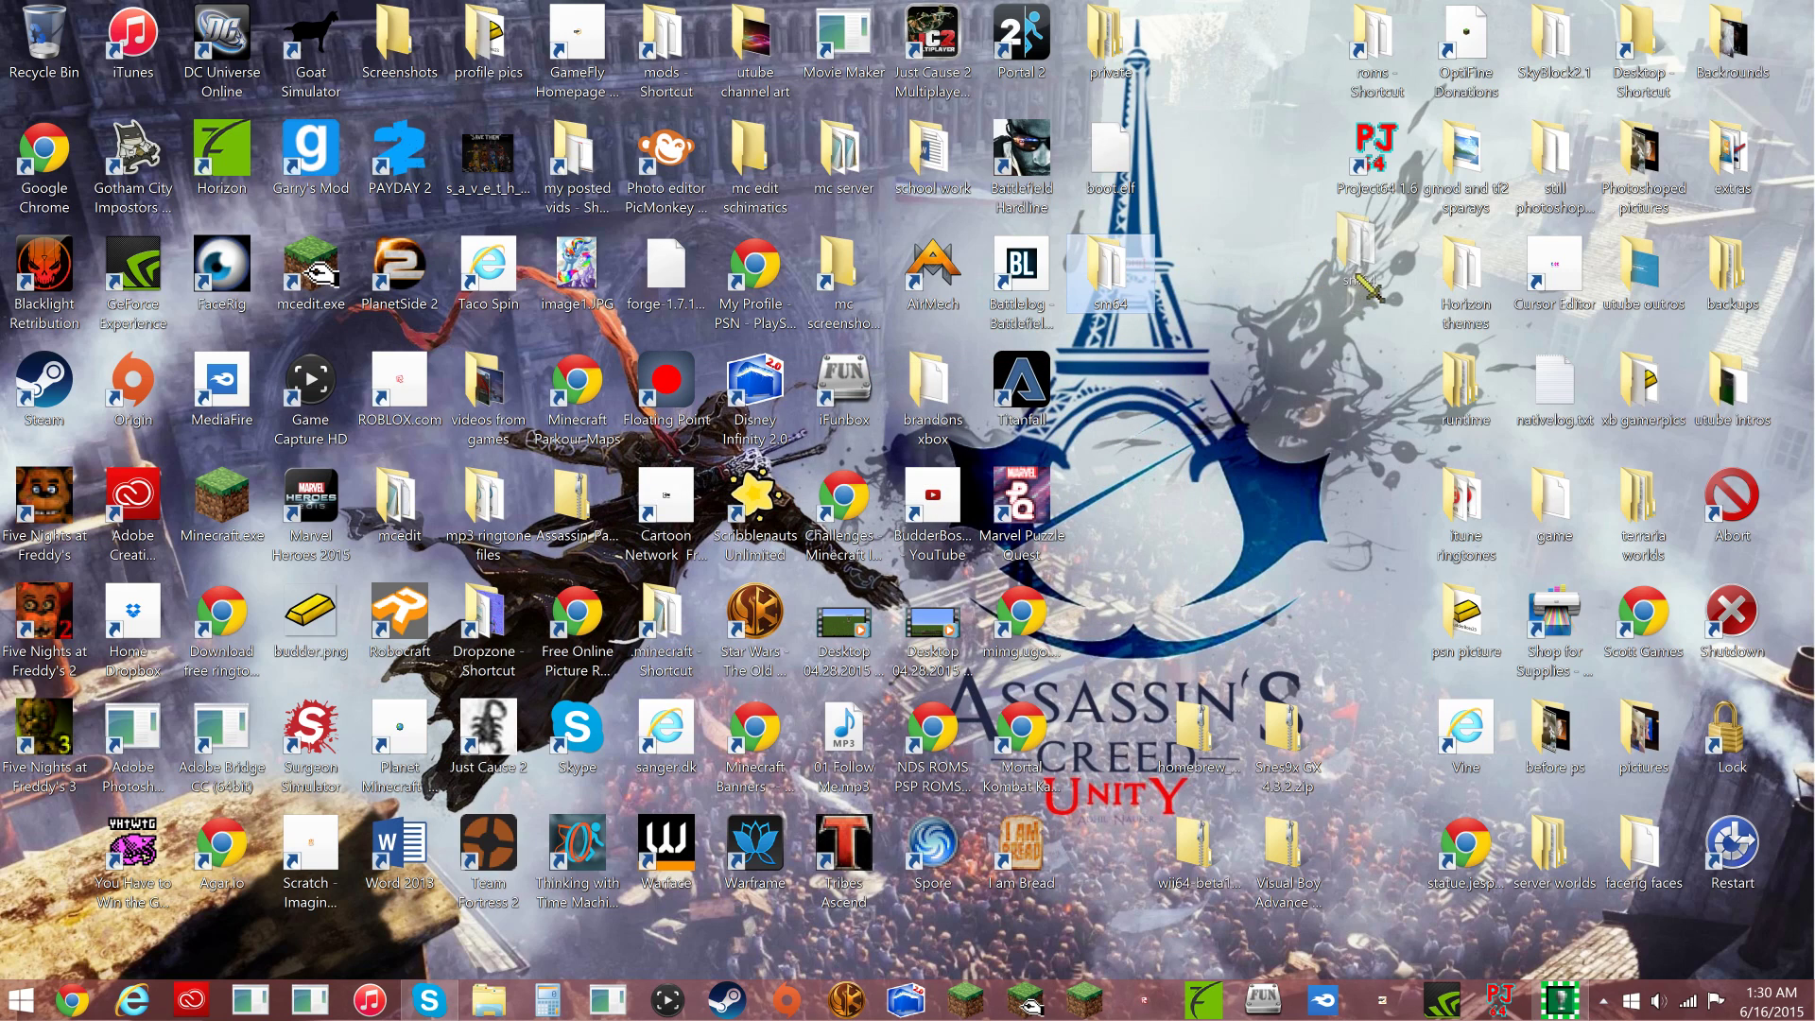
left_click(1292, 455)
left_click(1560, 1002)
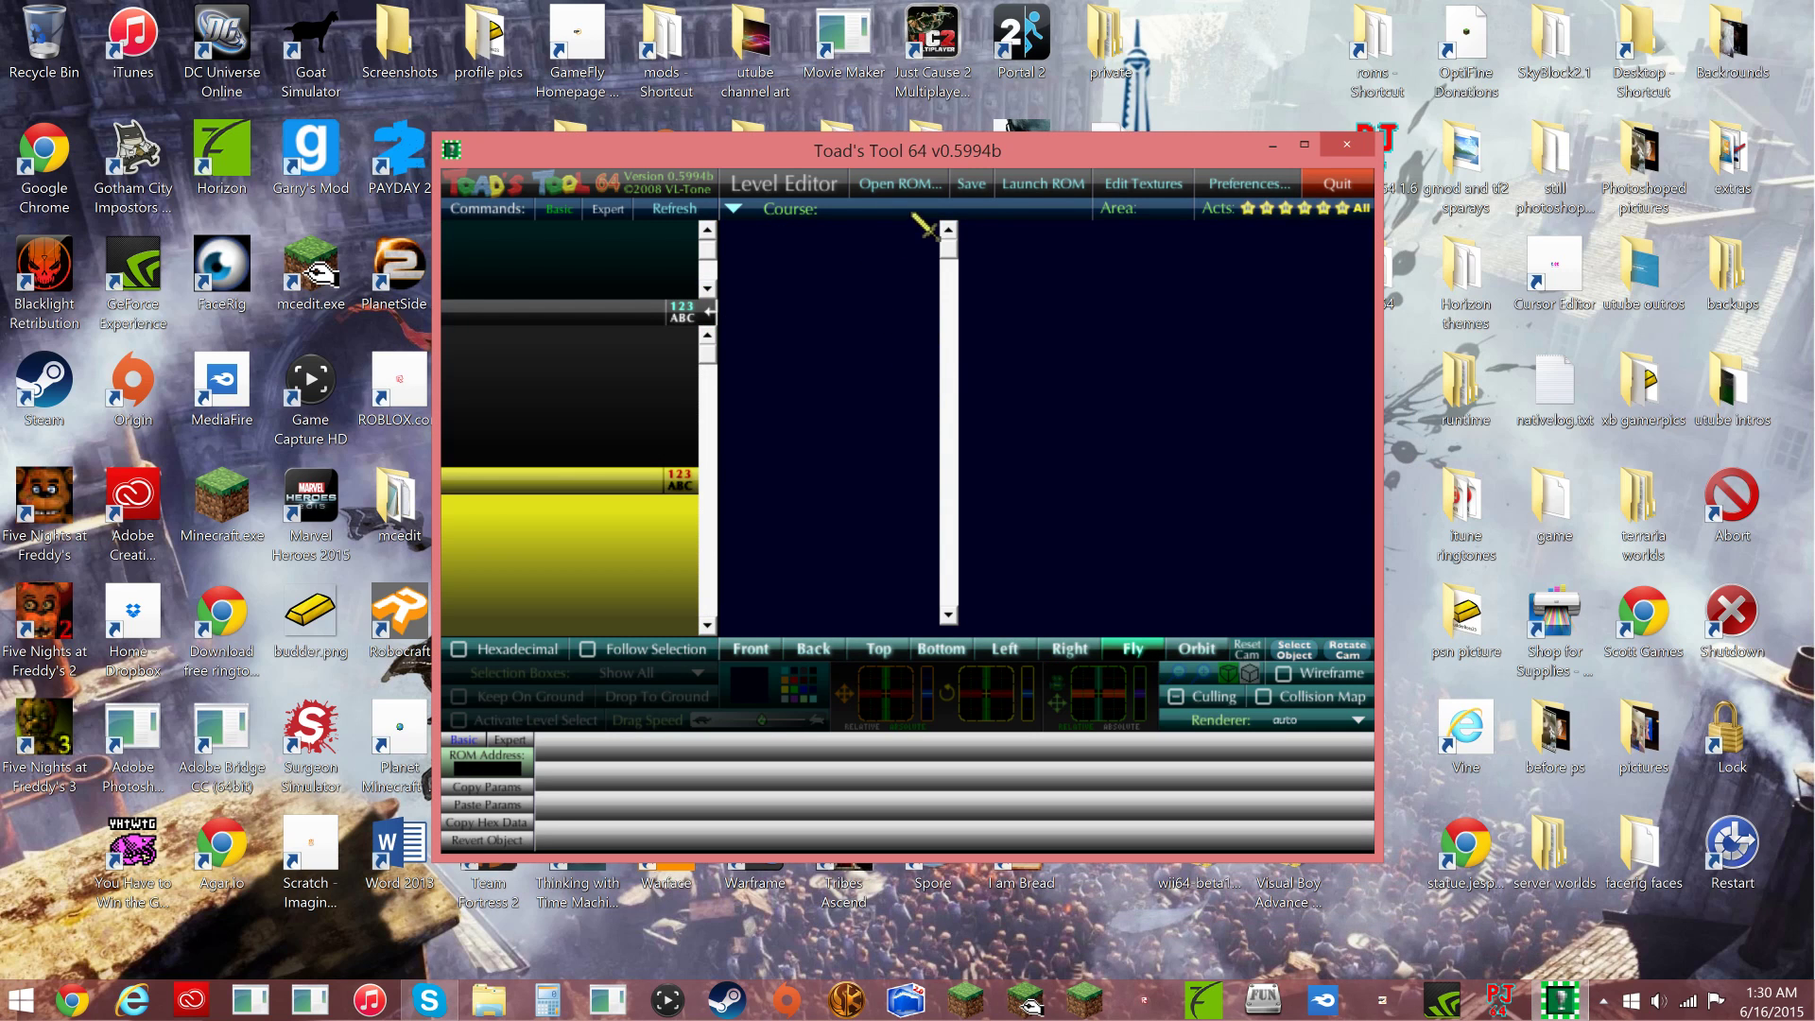
- Load 'Super Mario 64 (USA).ext.z64' from the sm64 folder into the Castle Grounds editor
left_click(977, 188)
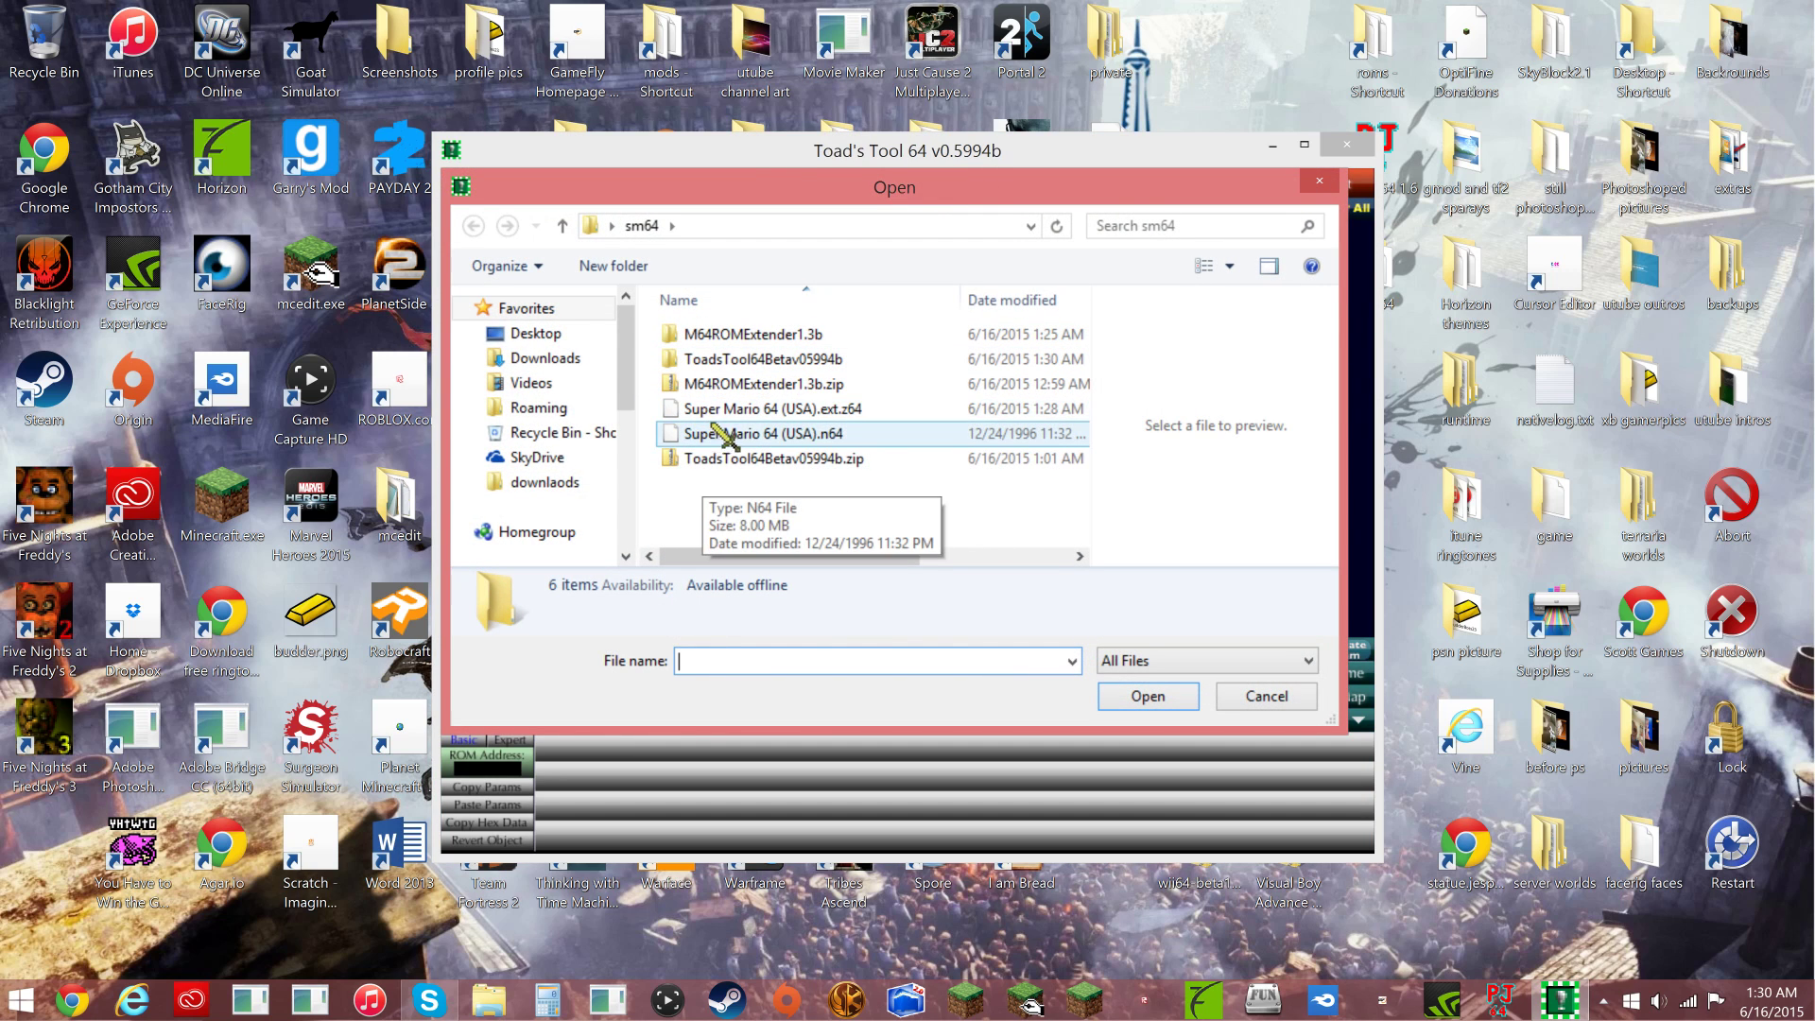
double_click(752, 412)
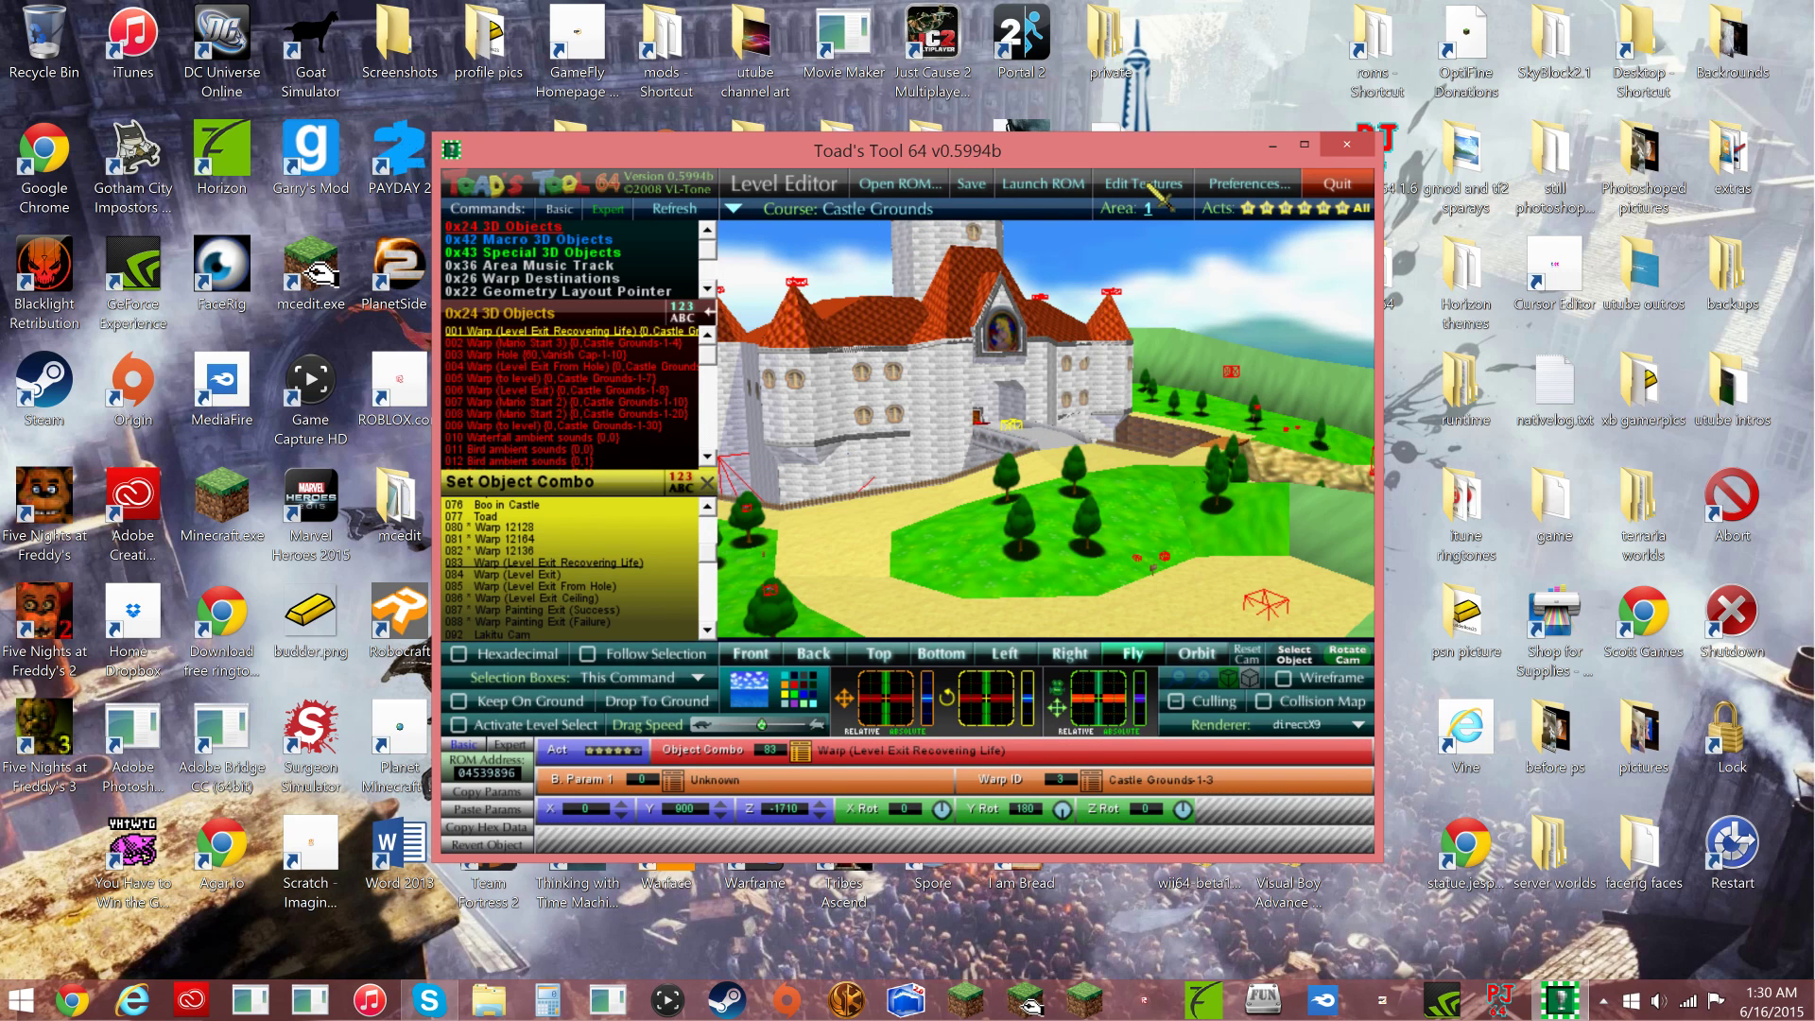
left_click(1143, 184)
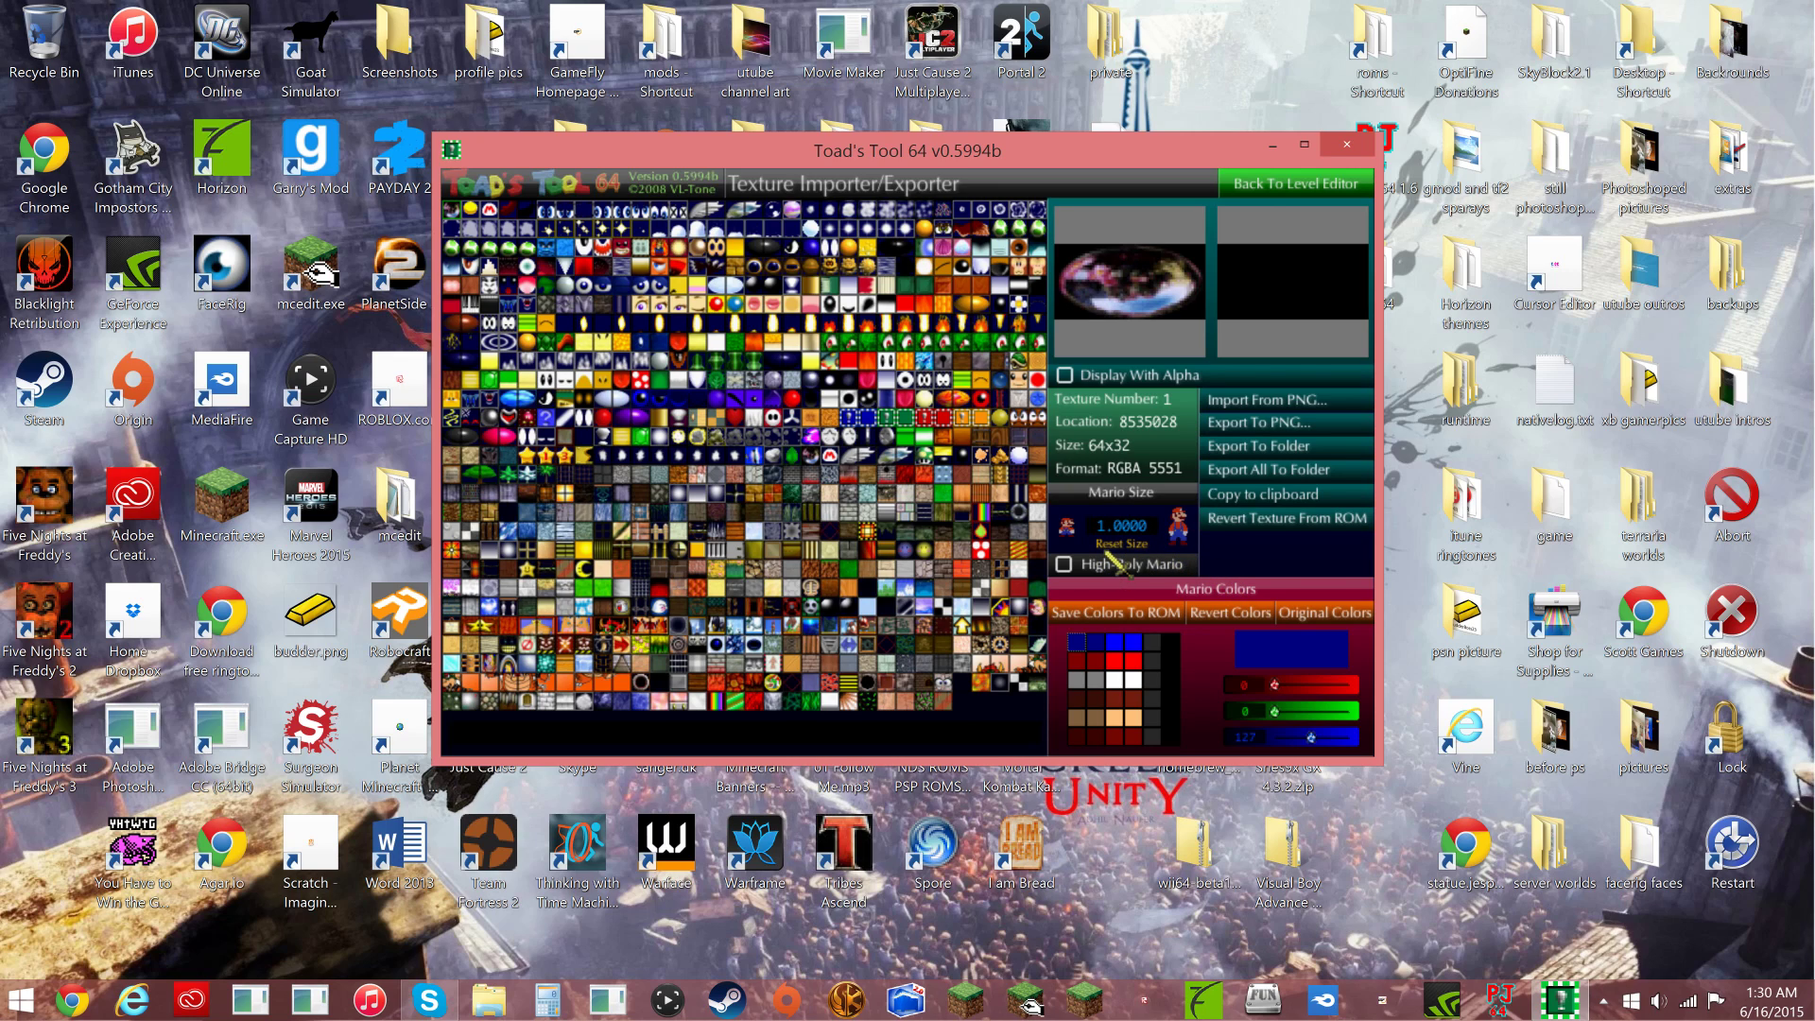
- Preview the textures and export texture 3, the red M emblem, as a PNG
left_click(479, 215)
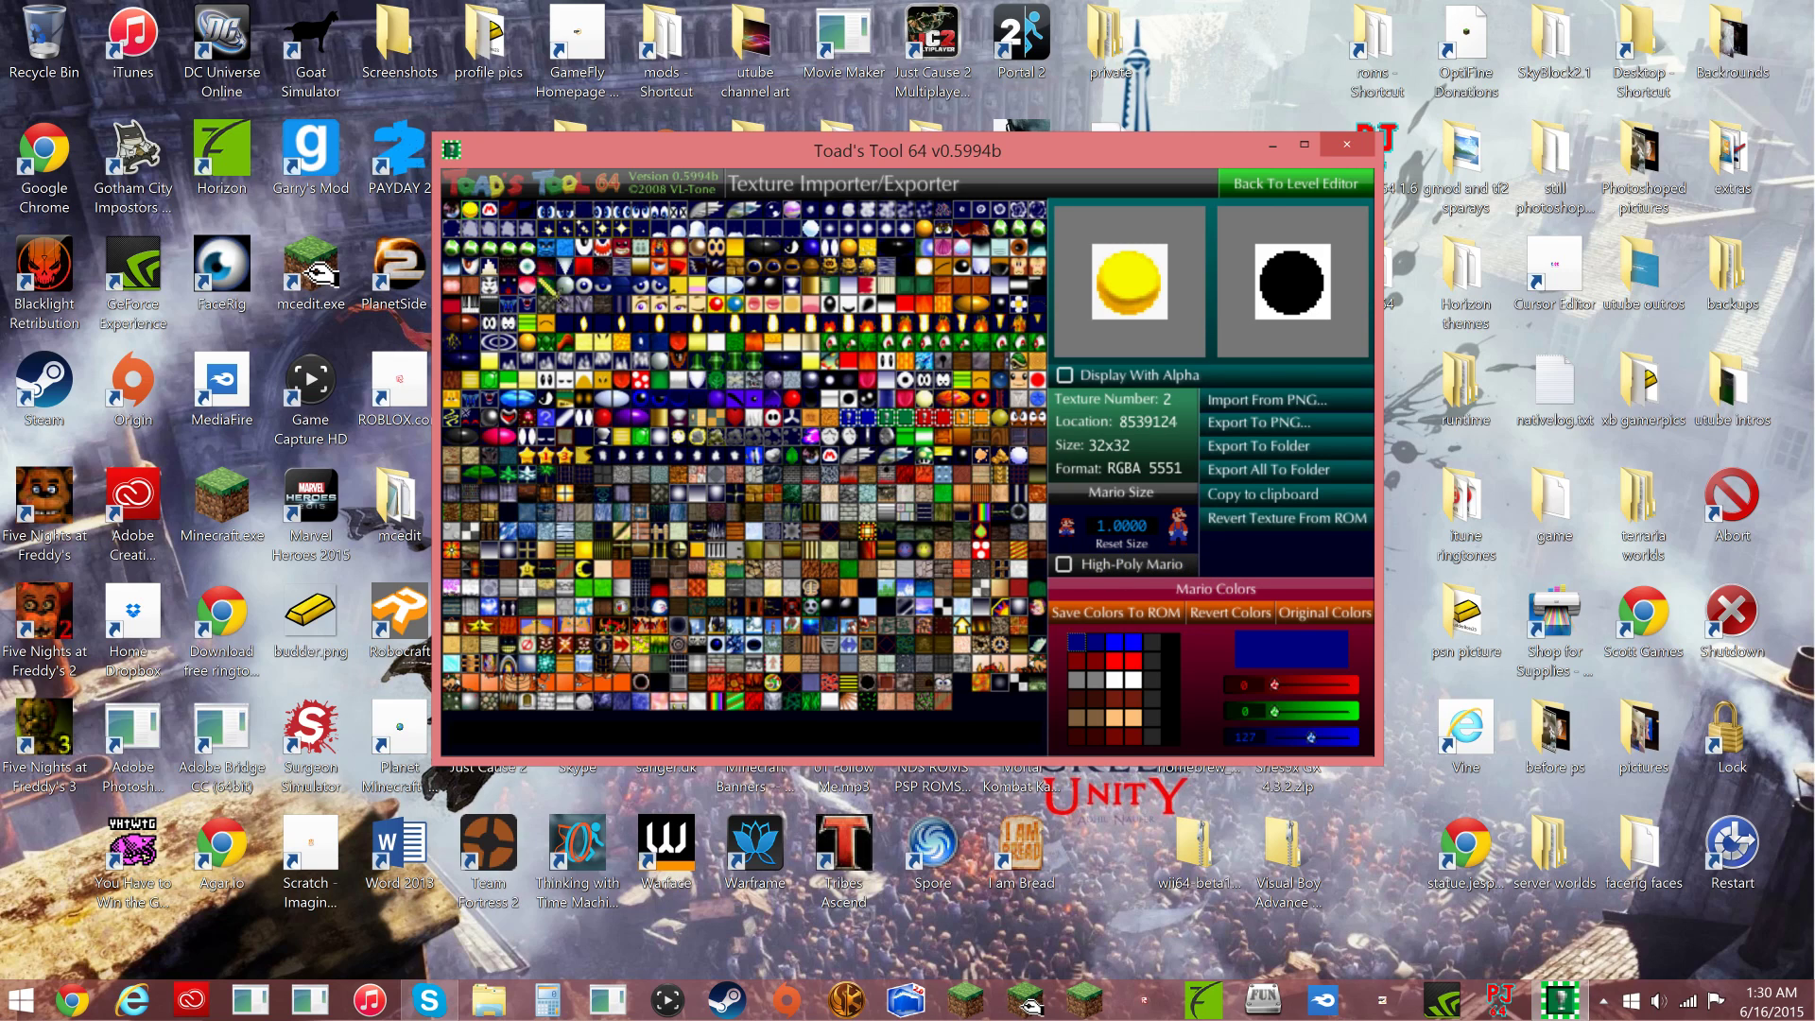
left_click(1115, 661)
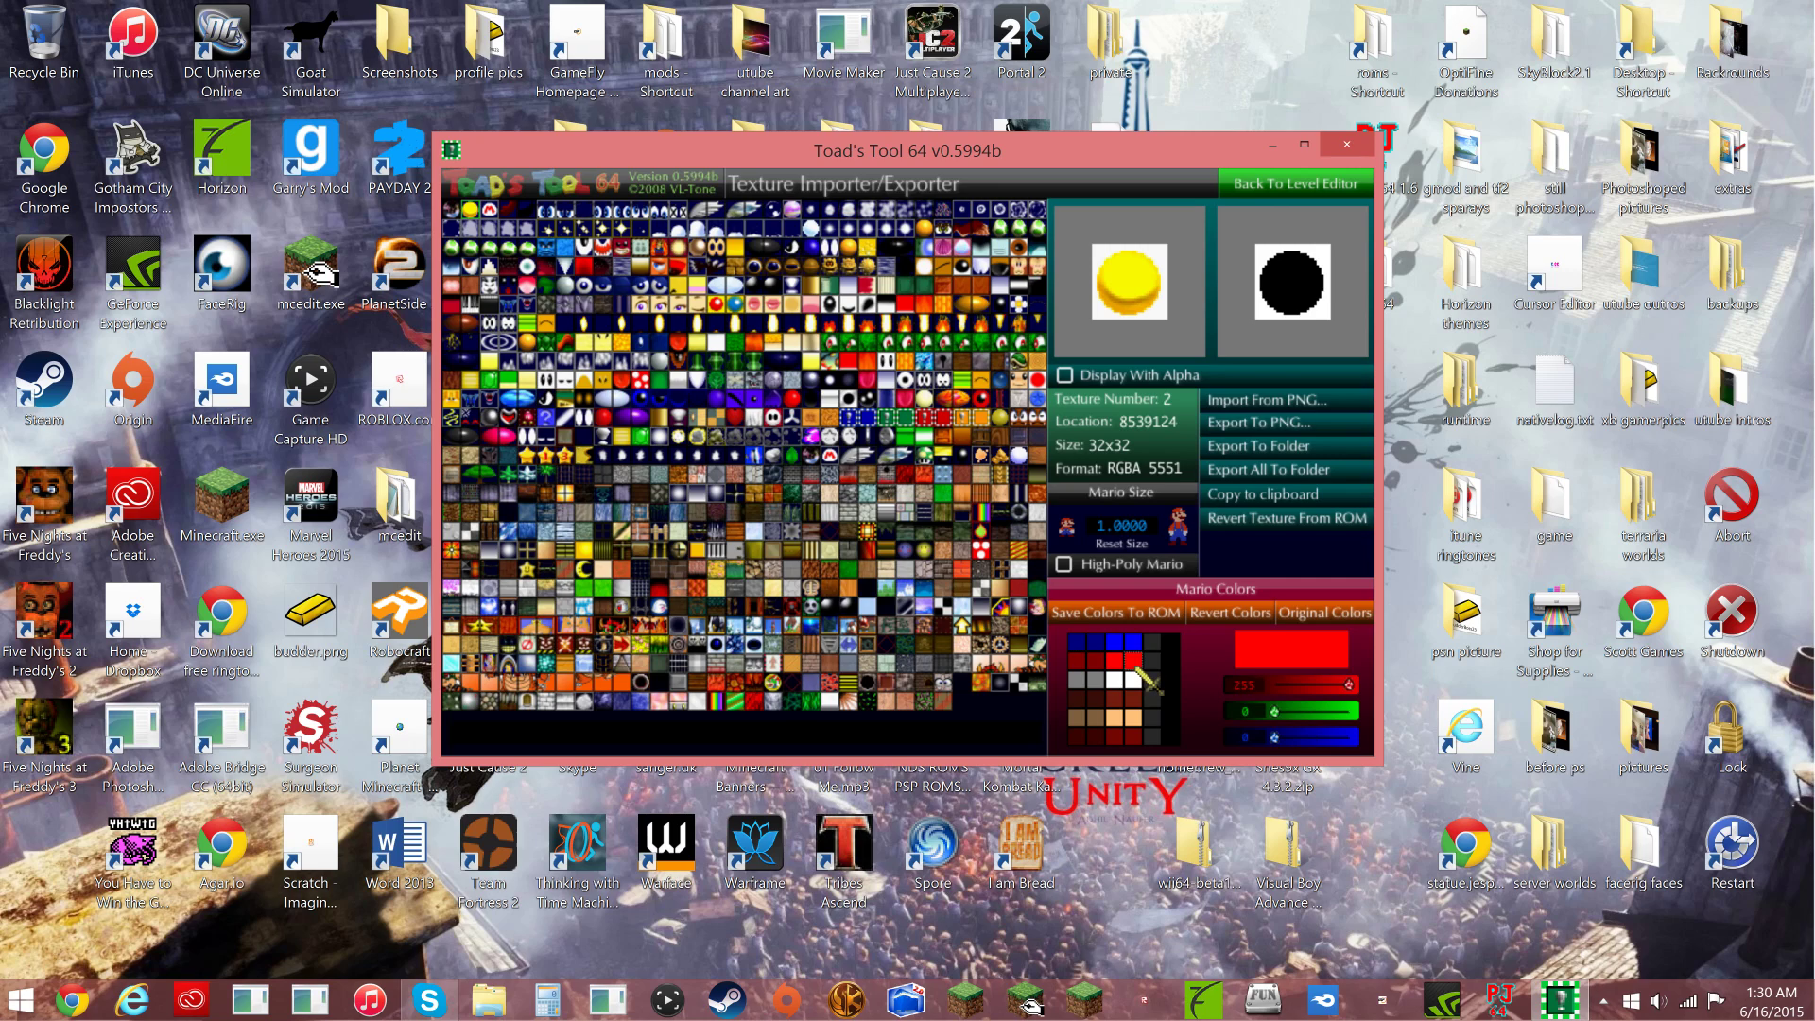
left_click(1078, 643)
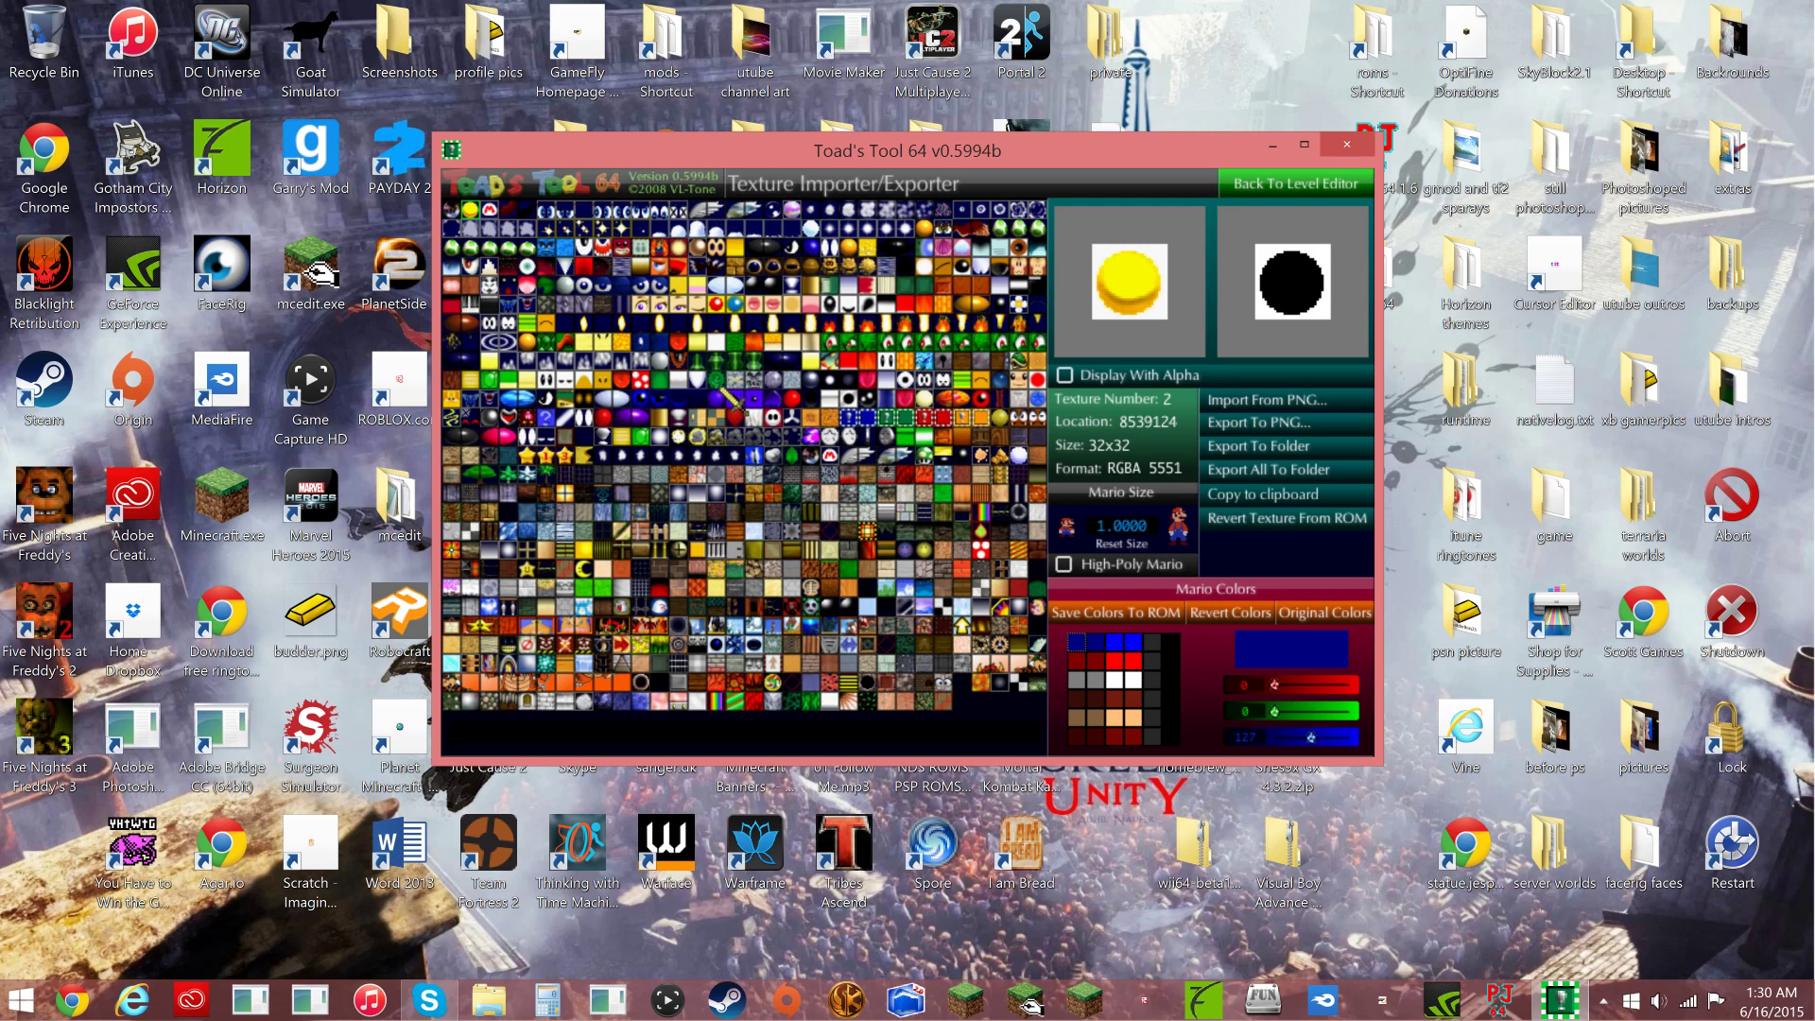
left_click(496, 217)
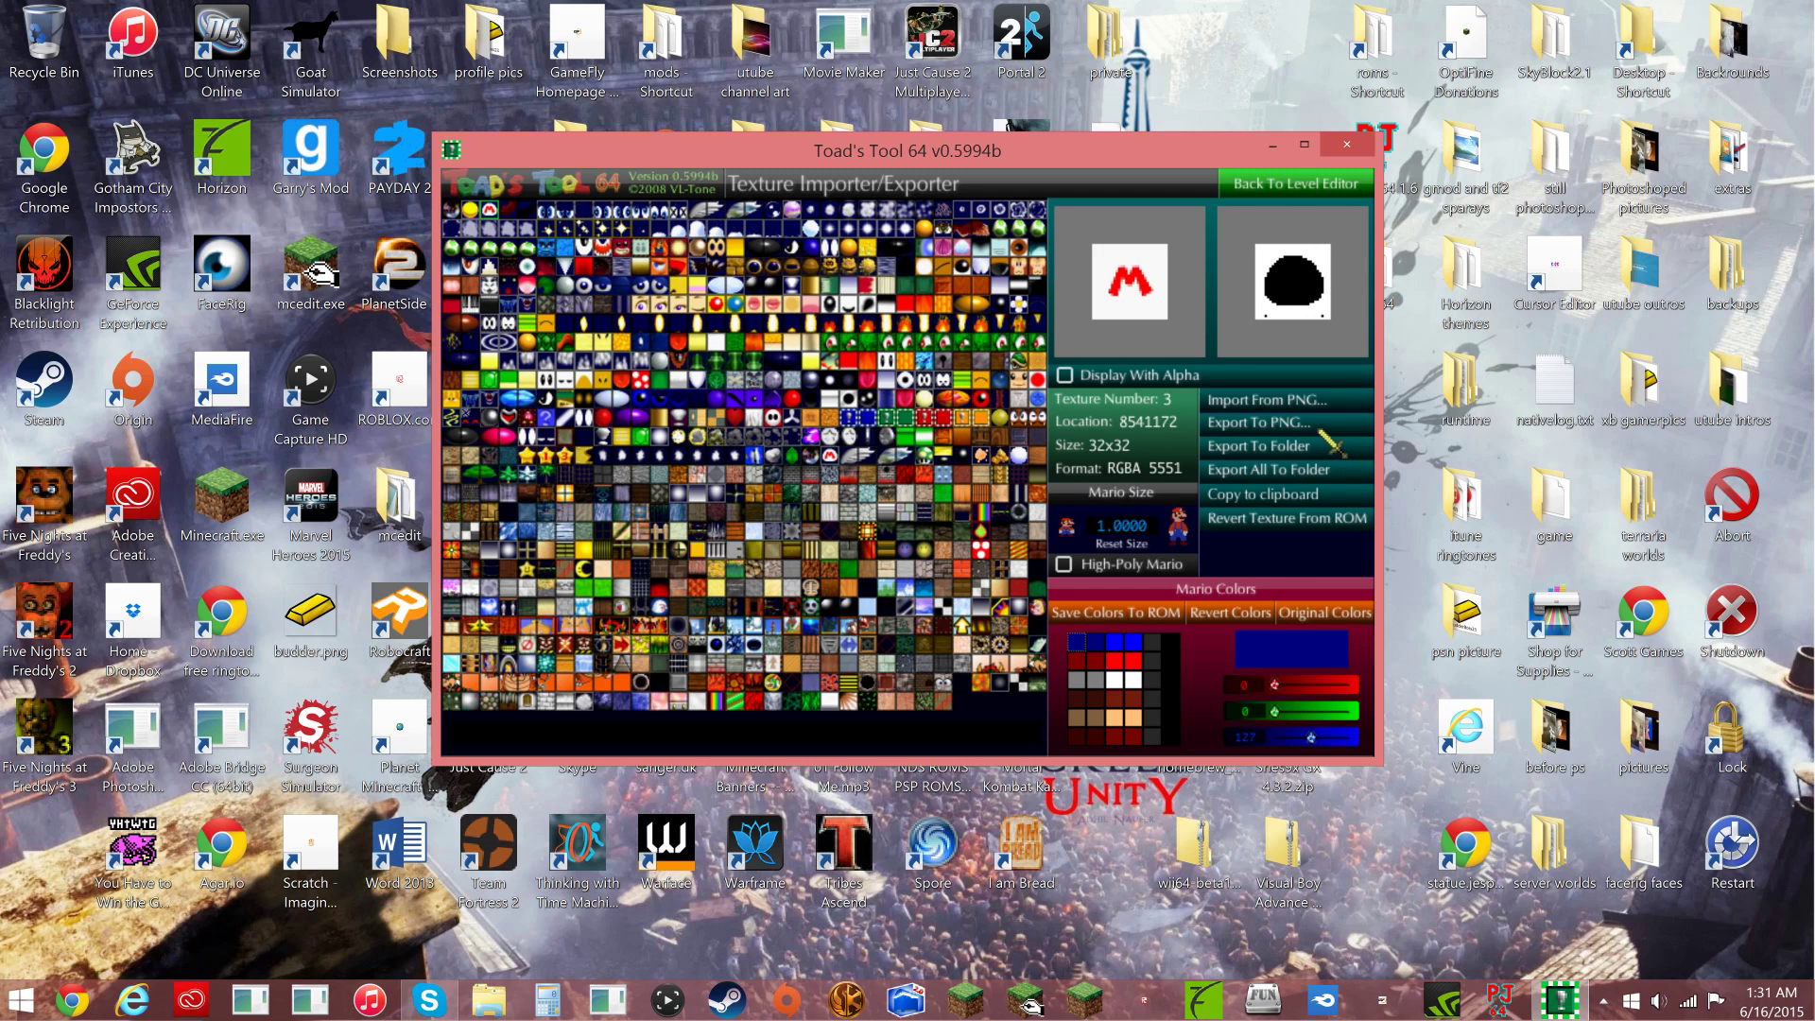
left_click(1262, 422)
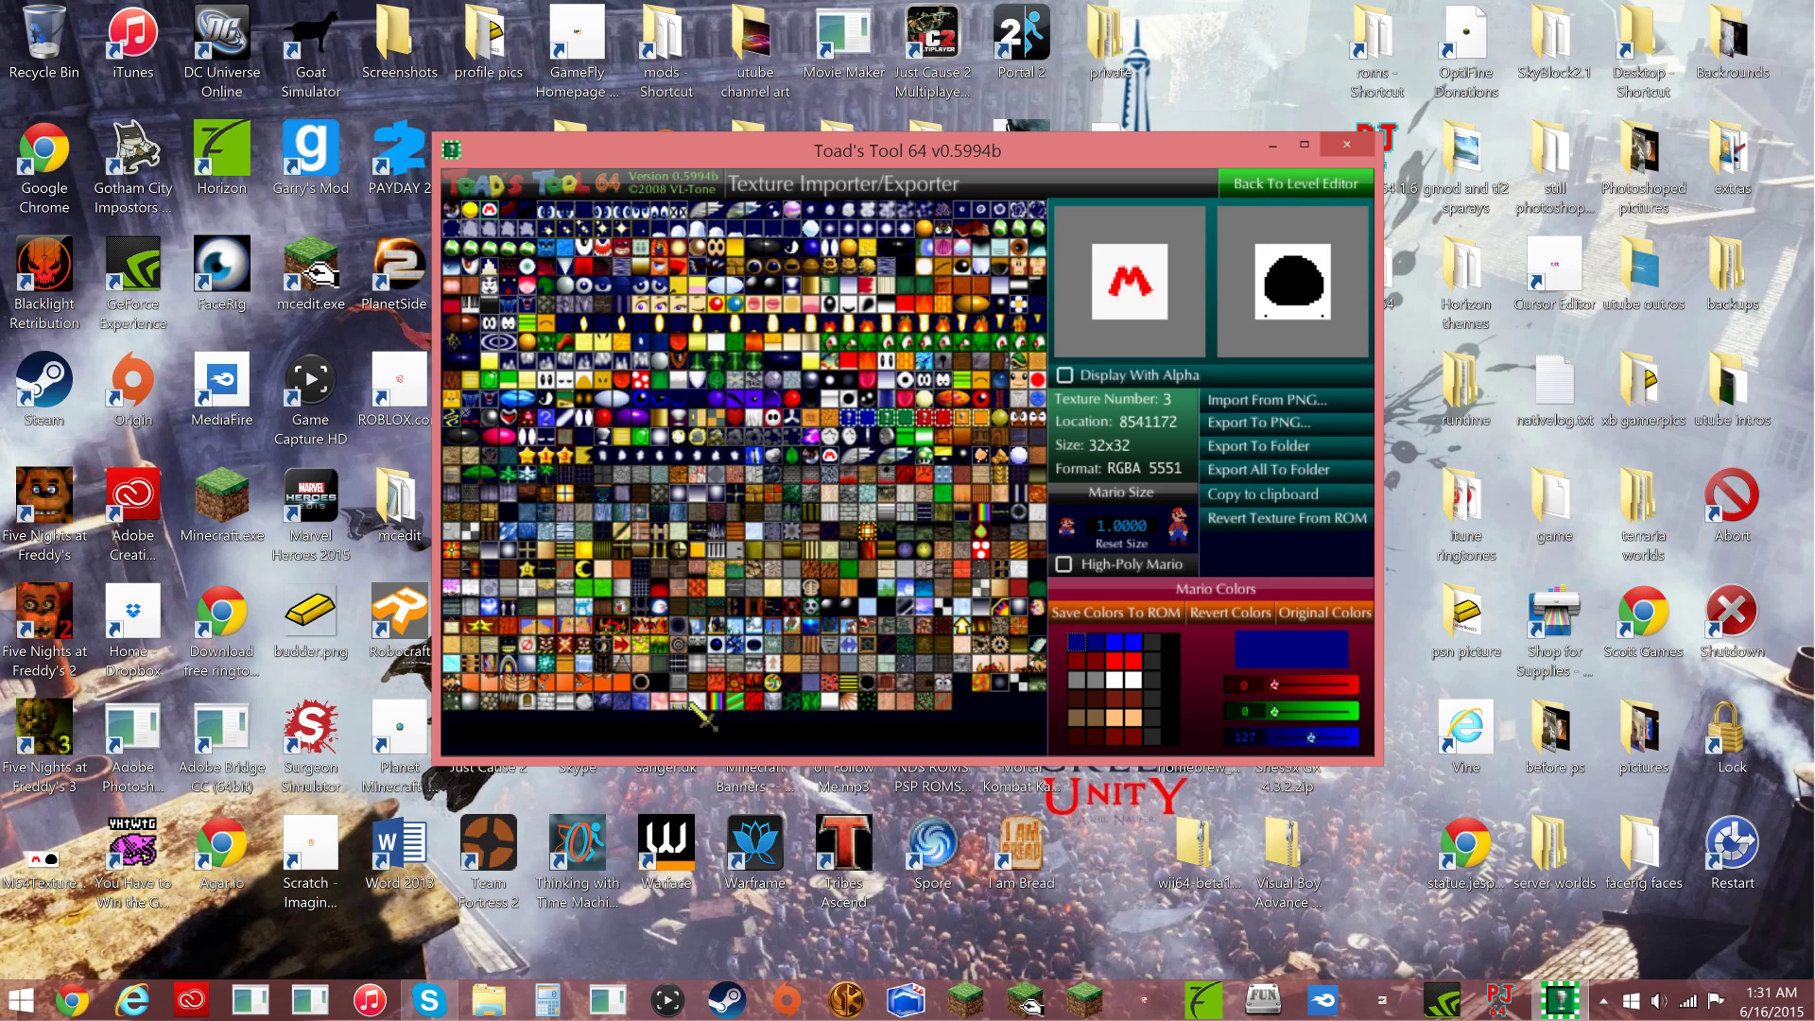
- Reposition the exported PNG icon on the desktop and minimize Toad's Tool 64
mouse_move(39, 851)
left_mouse_down()
mouse_move(88, 12)
mouse_move(71, 43)
left_mouse_up()
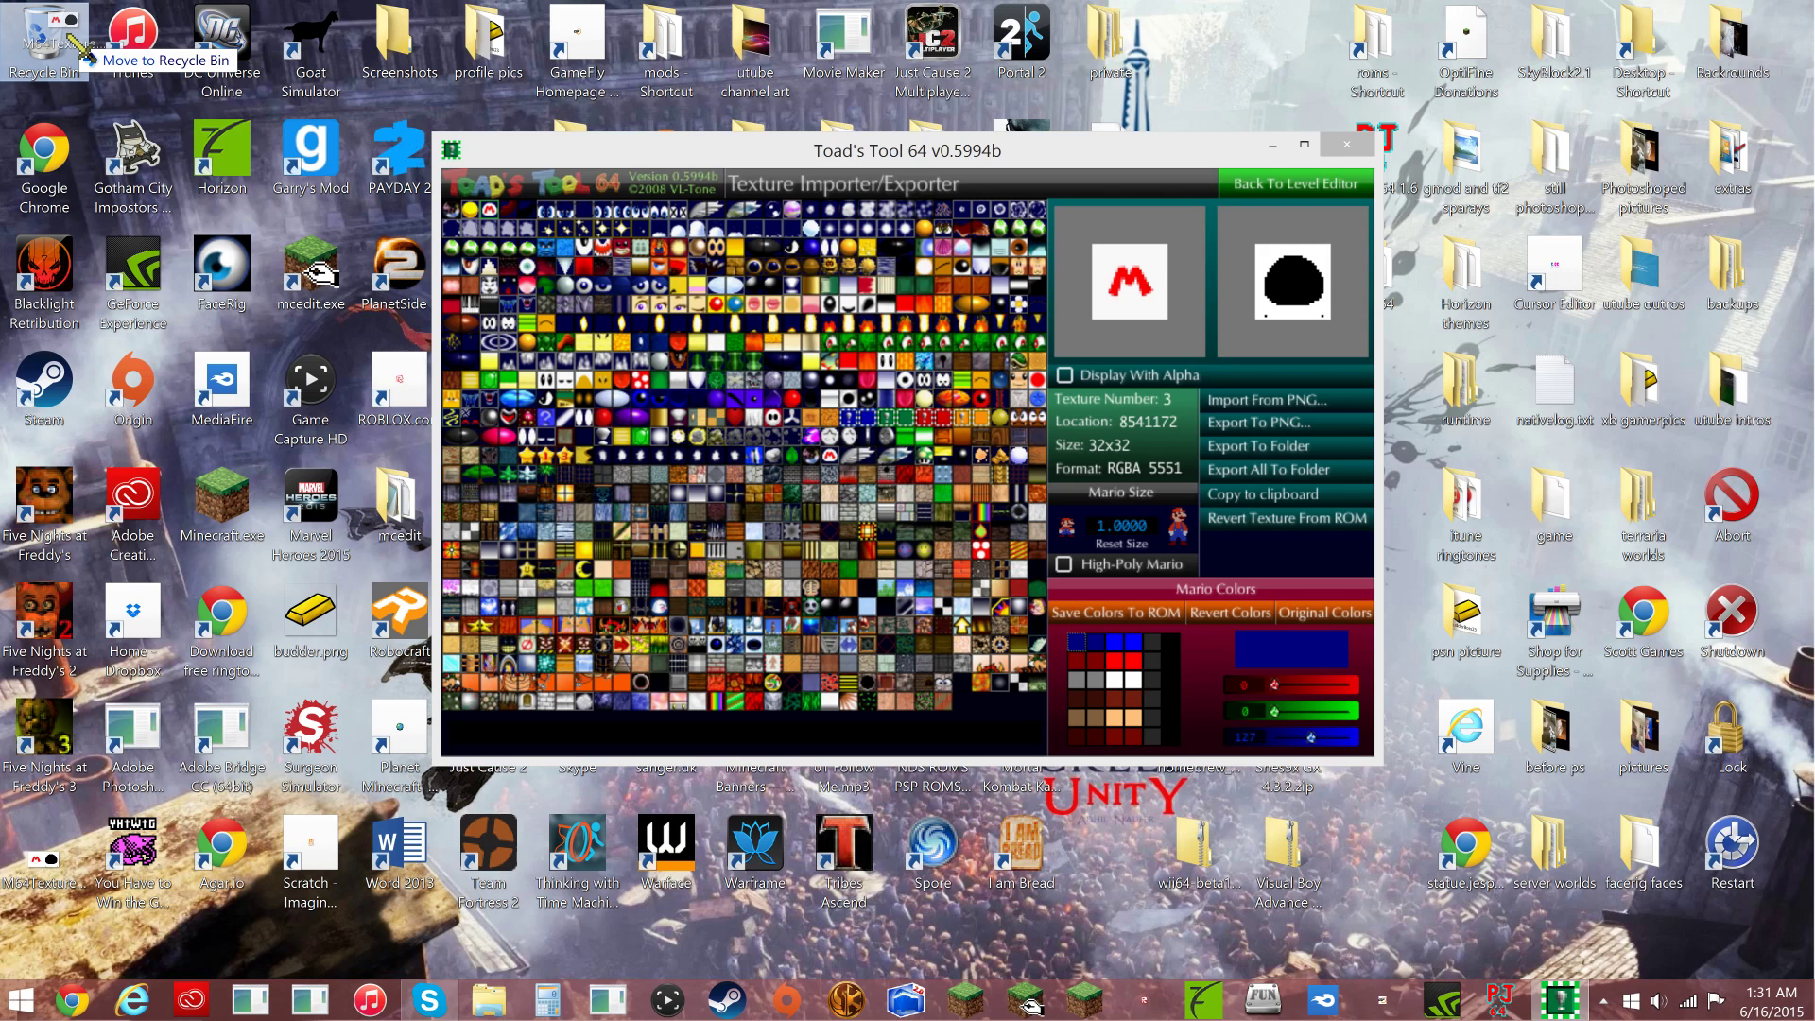
left_click_drag(72, 43, 79, 206)
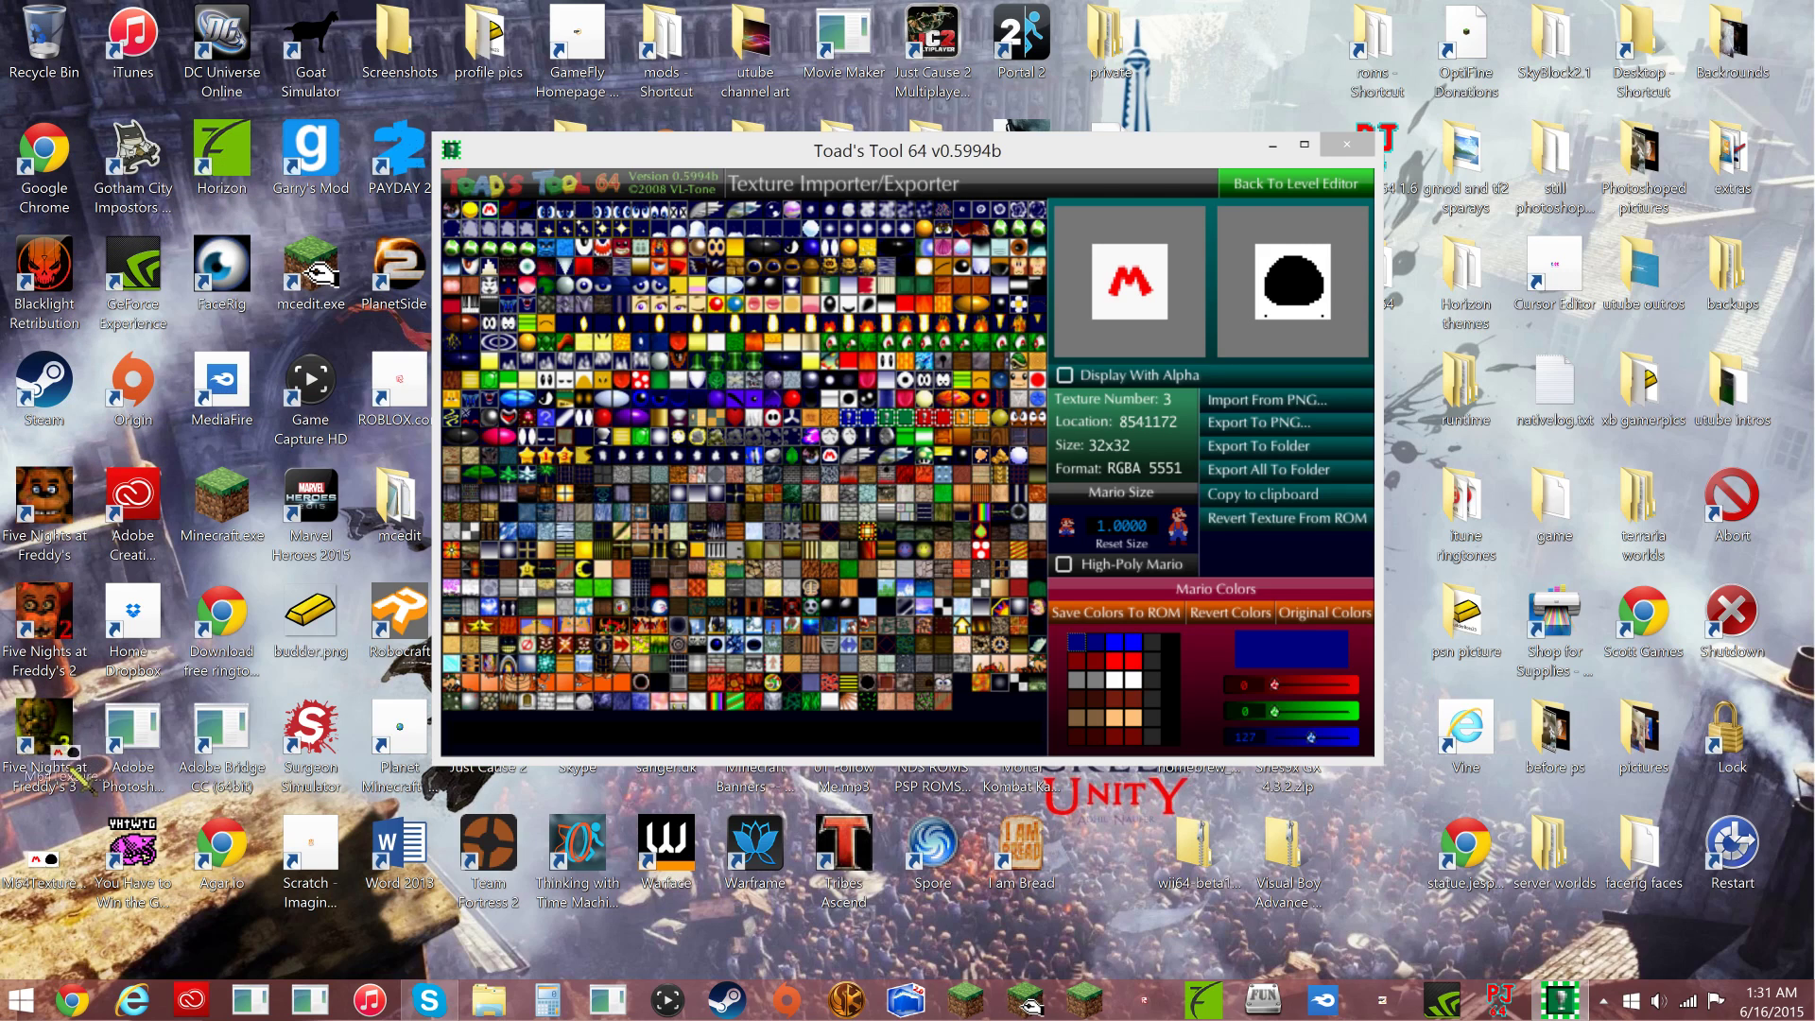
mouse_move(79, 205)
left_mouse_down()
mouse_move(85, 837)
mouse_move(68, 879)
left_mouse_up()
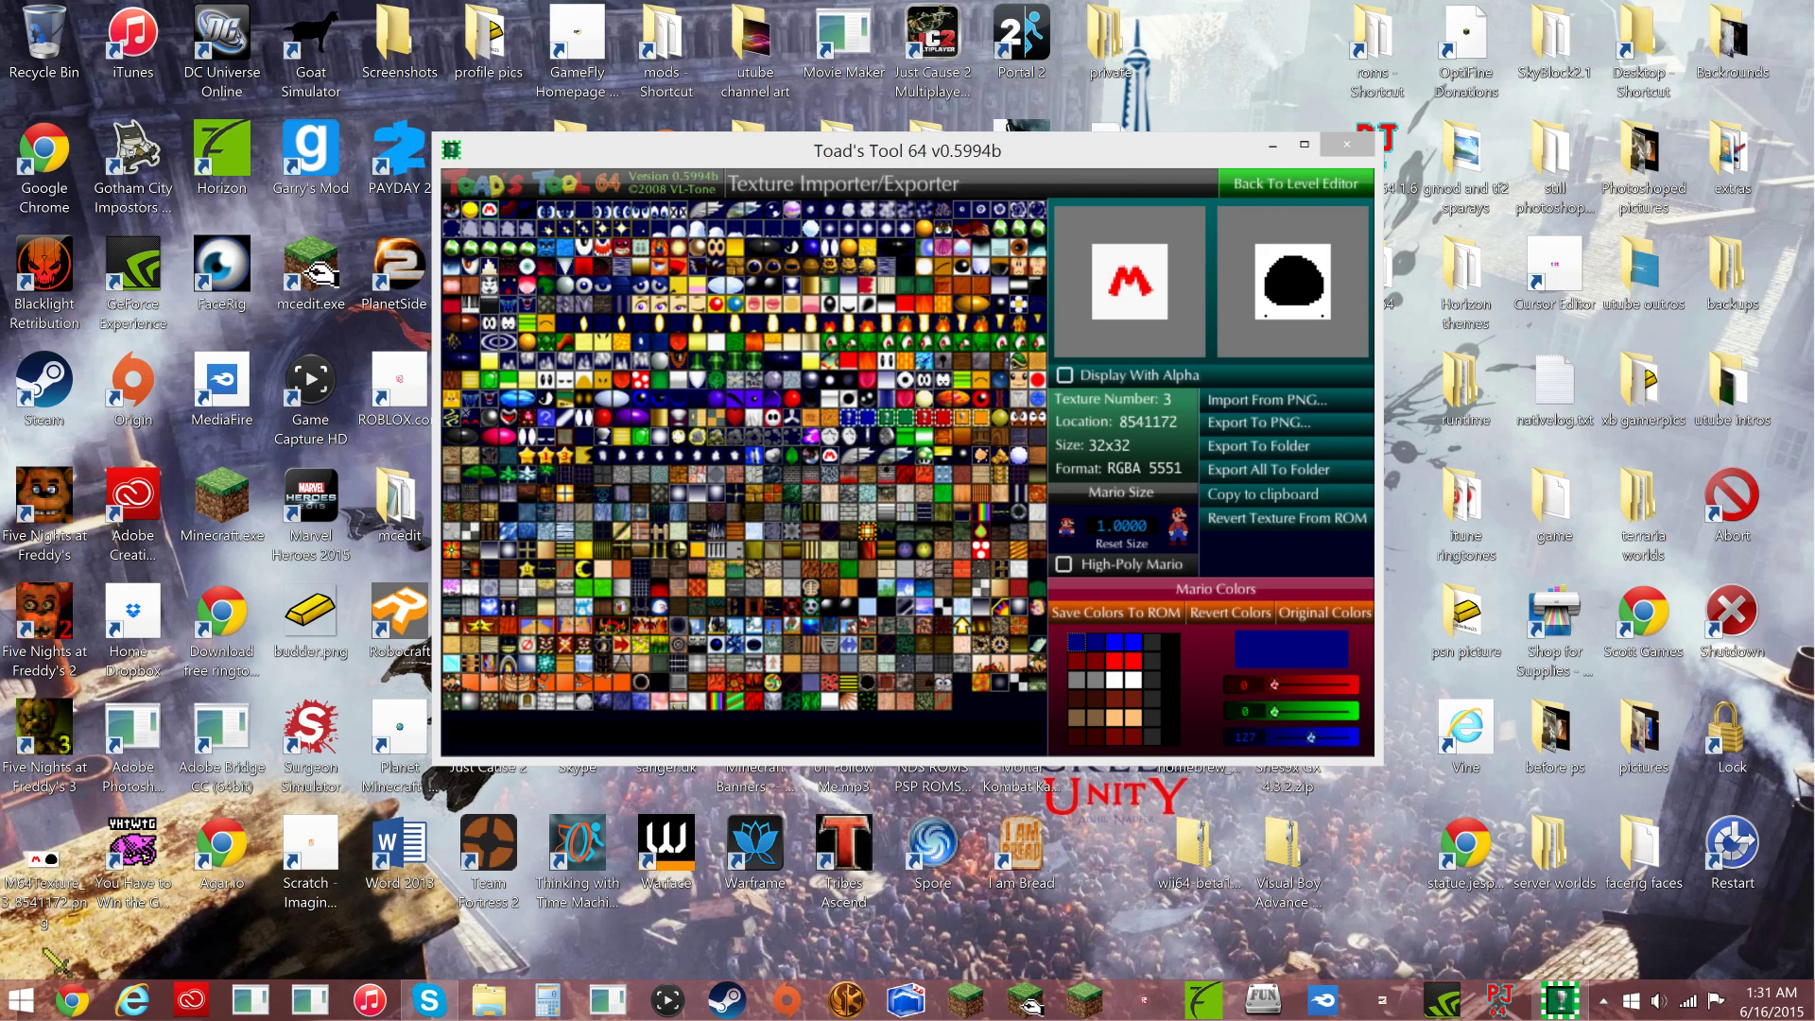
left_click(1271, 145)
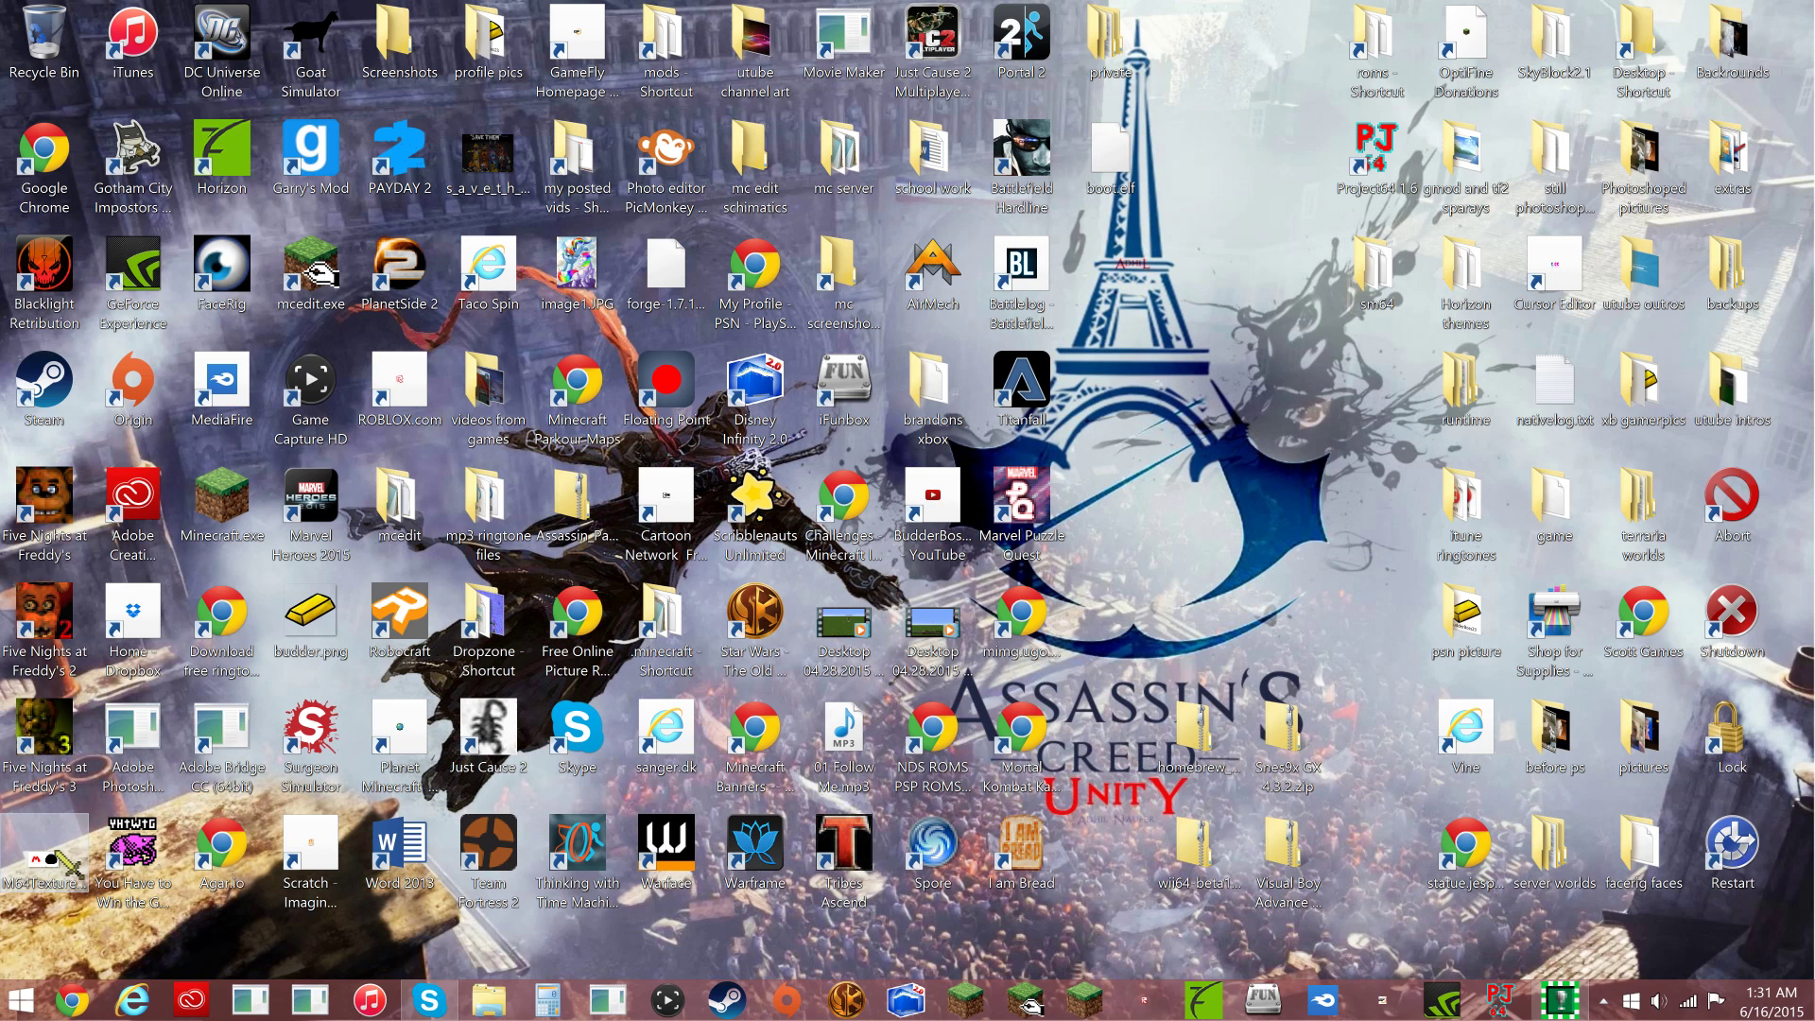
- Try opening the exported texture in the missing image editor and dismiss the errors
mouse_move(72, 851)
left_mouse_down()
mouse_move(230, 753)
mouse_move(135, 750)
left_mouse_up()
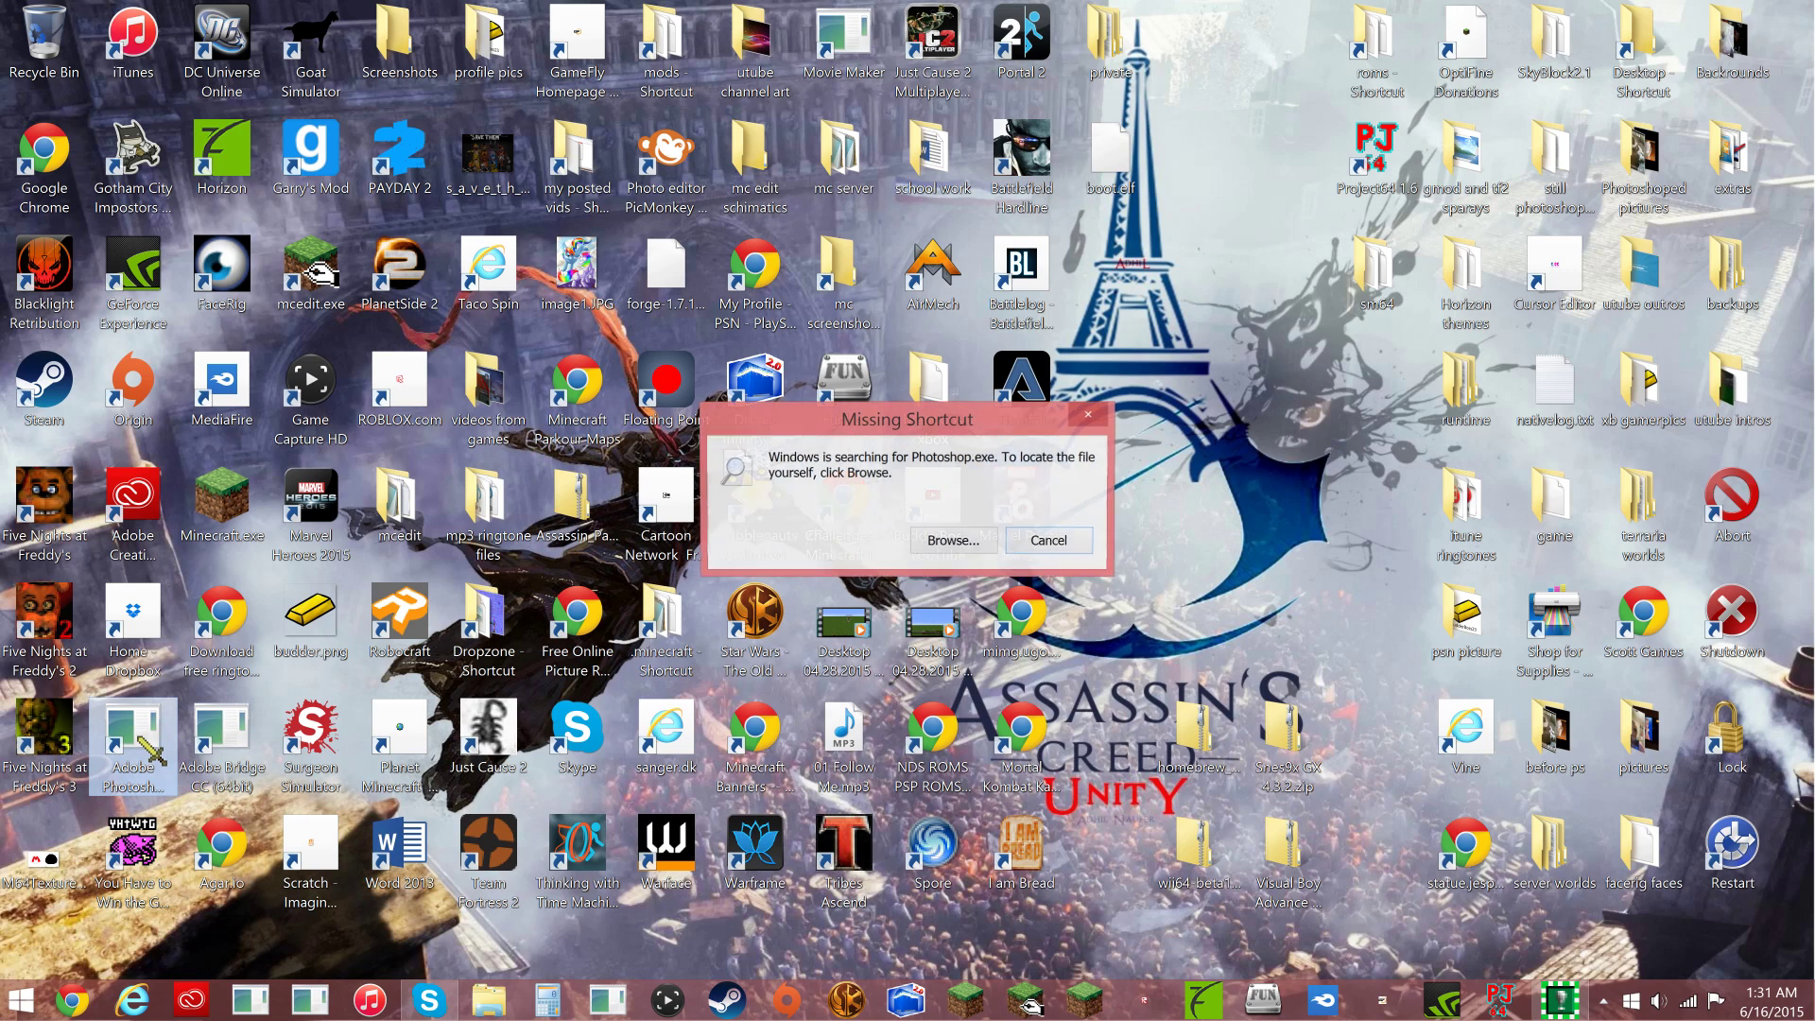
left_click(1048, 540)
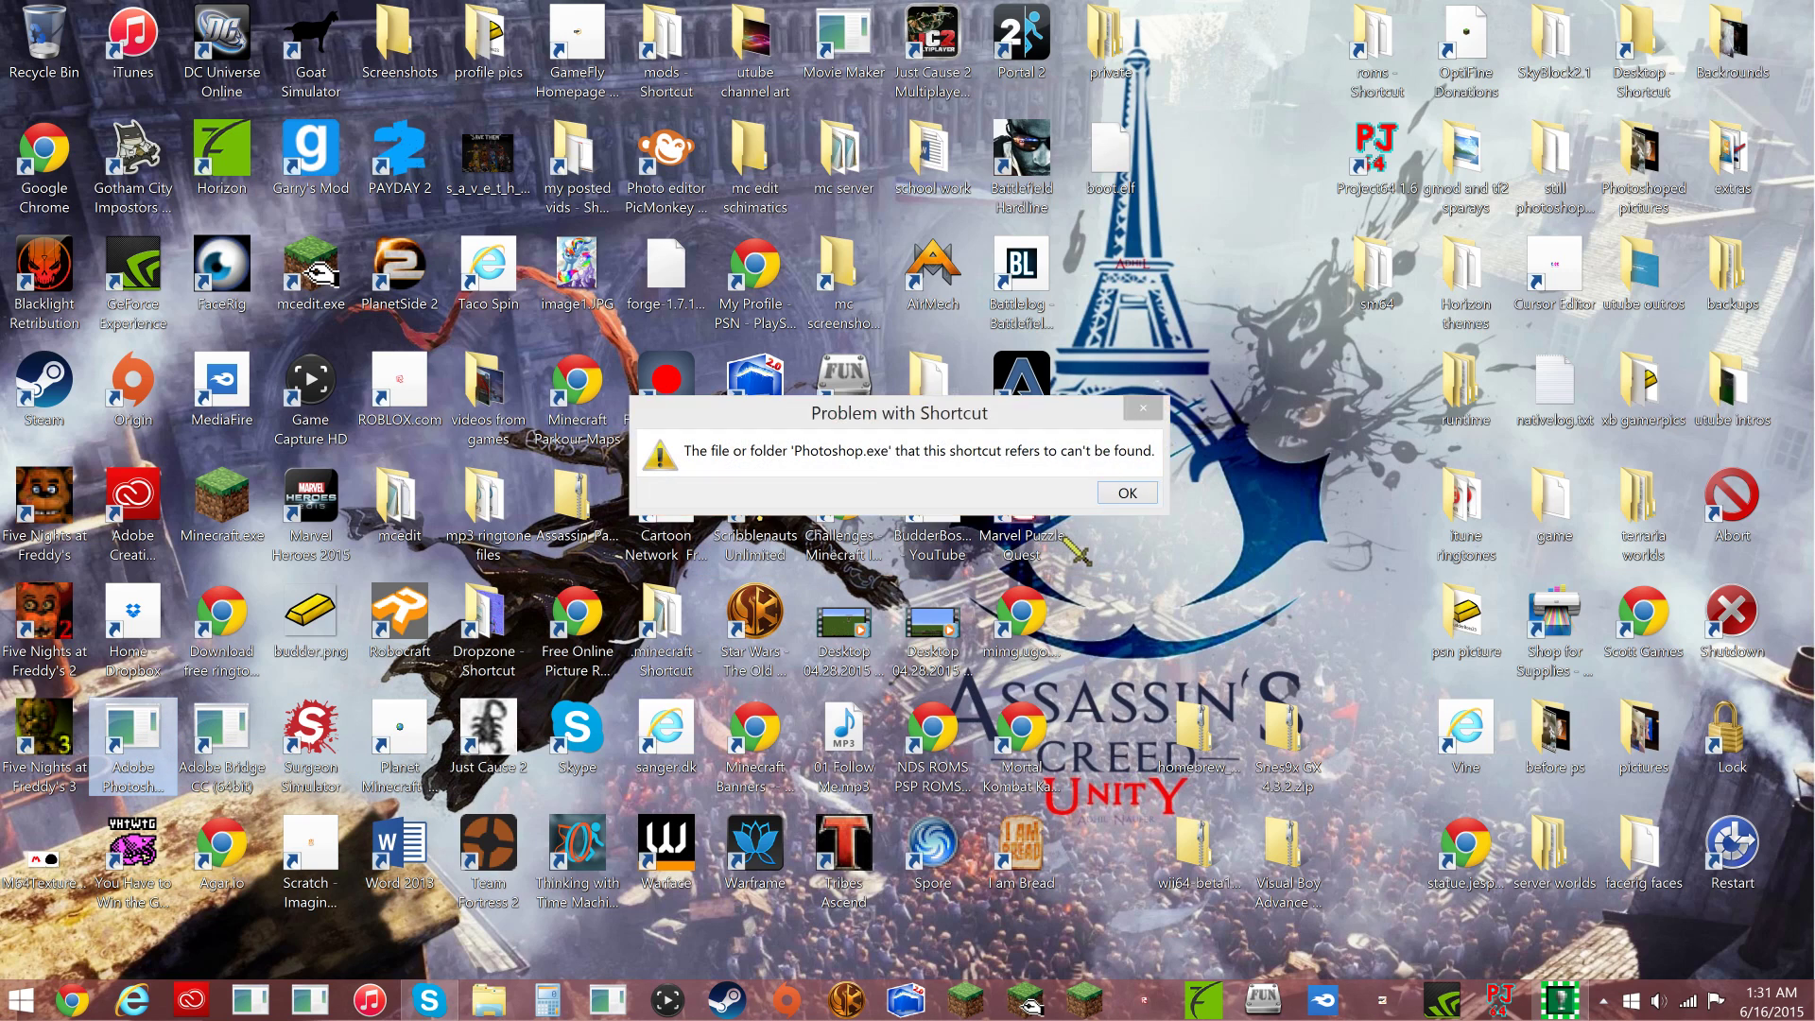
left_click(1128, 492)
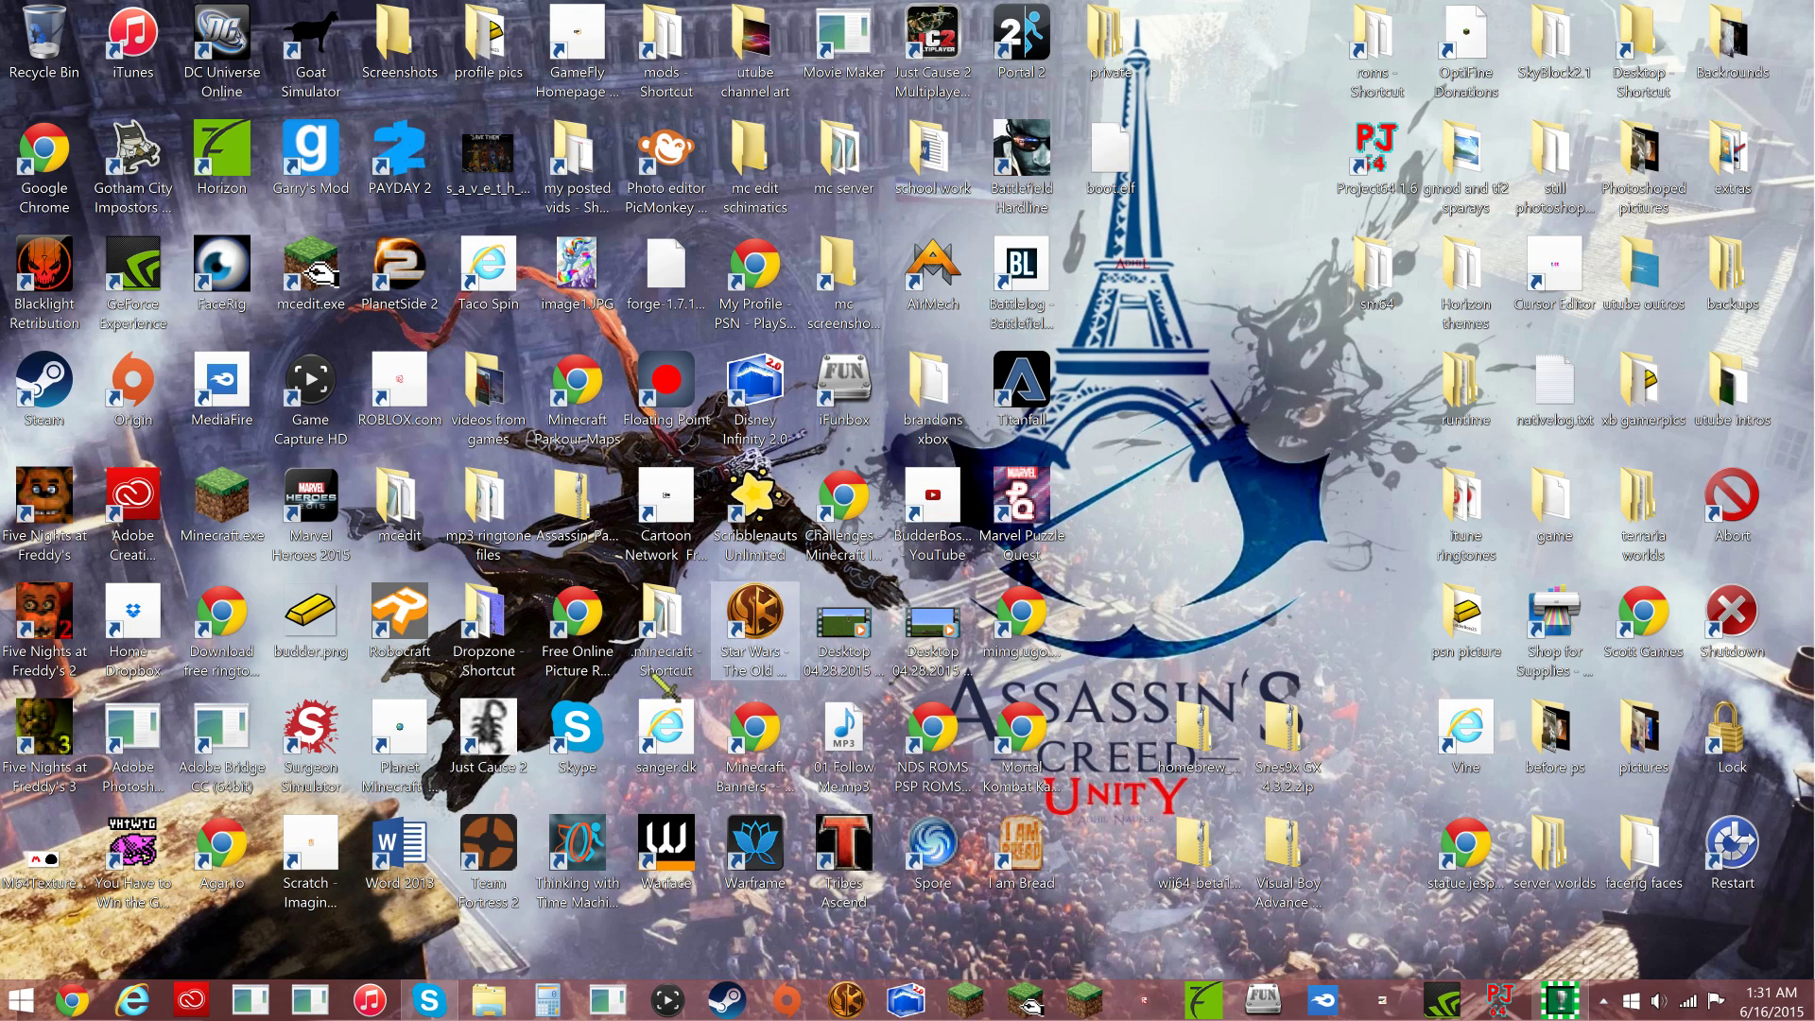
- Delete the broken Photoshop and Adobe Bridge desktop shortcuts
double_click(132, 738)
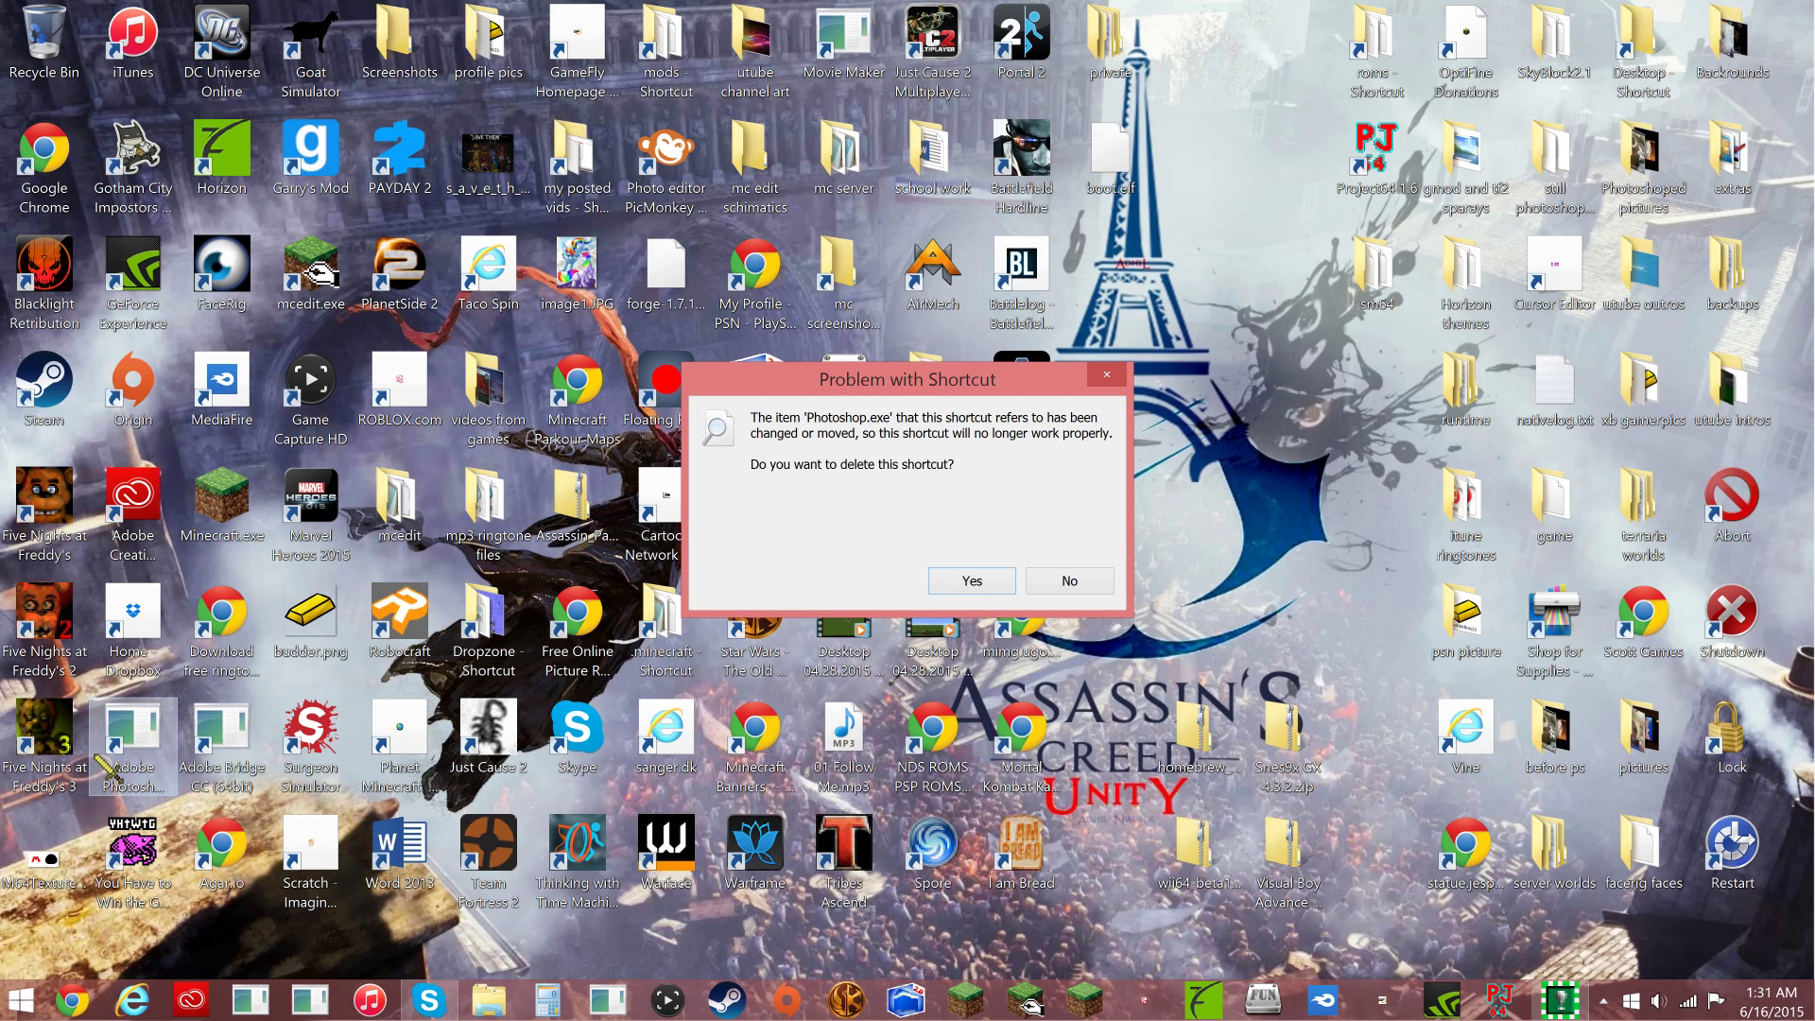
left_click(976, 582)
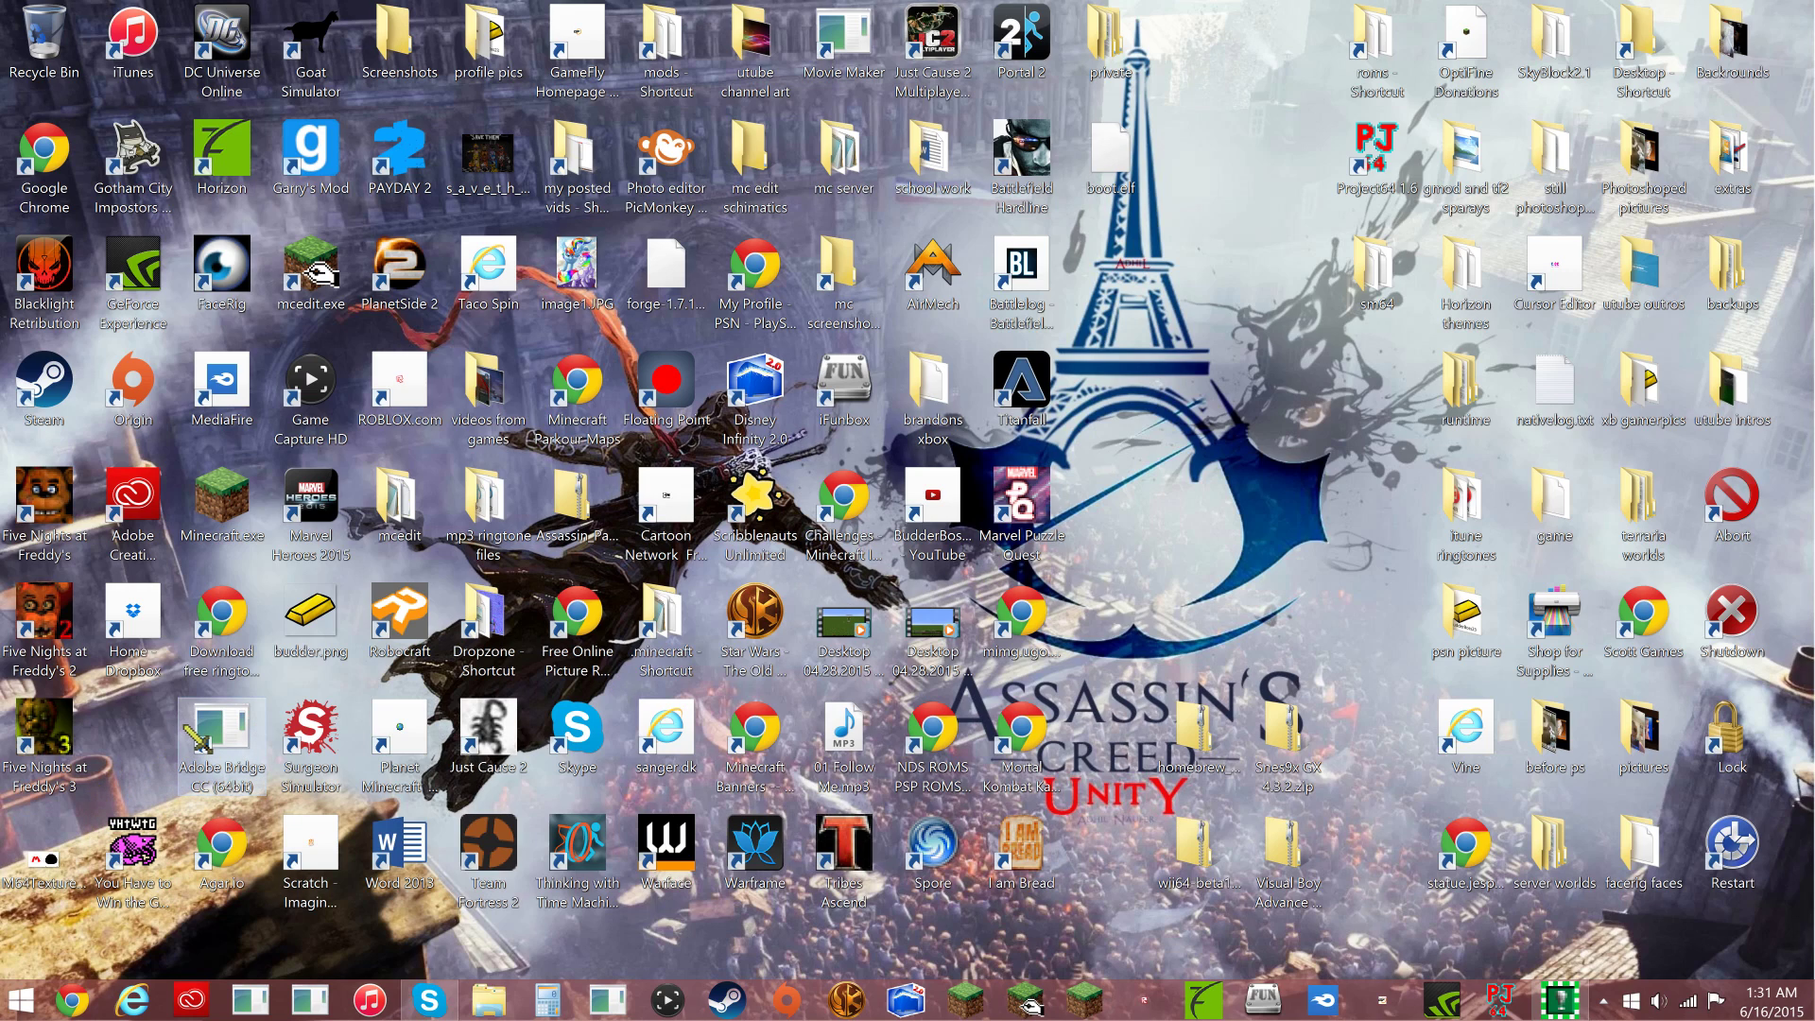
double_click(213, 730)
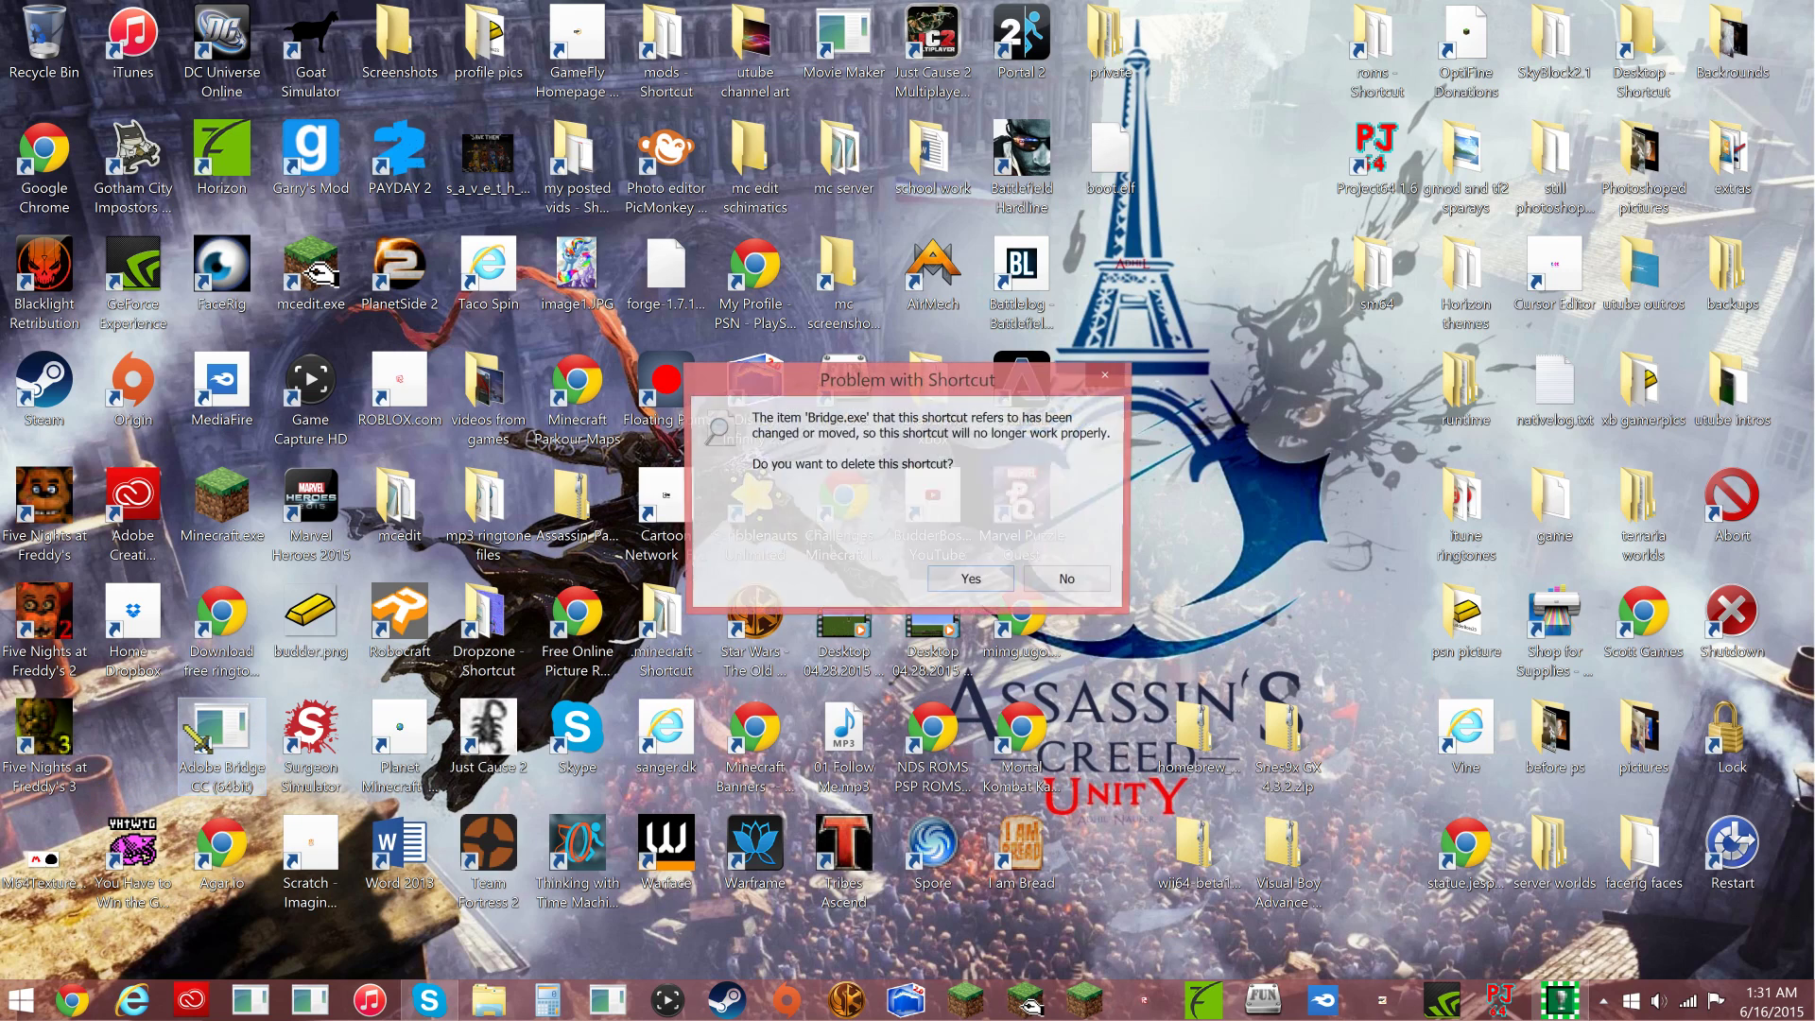
left_click(980, 581)
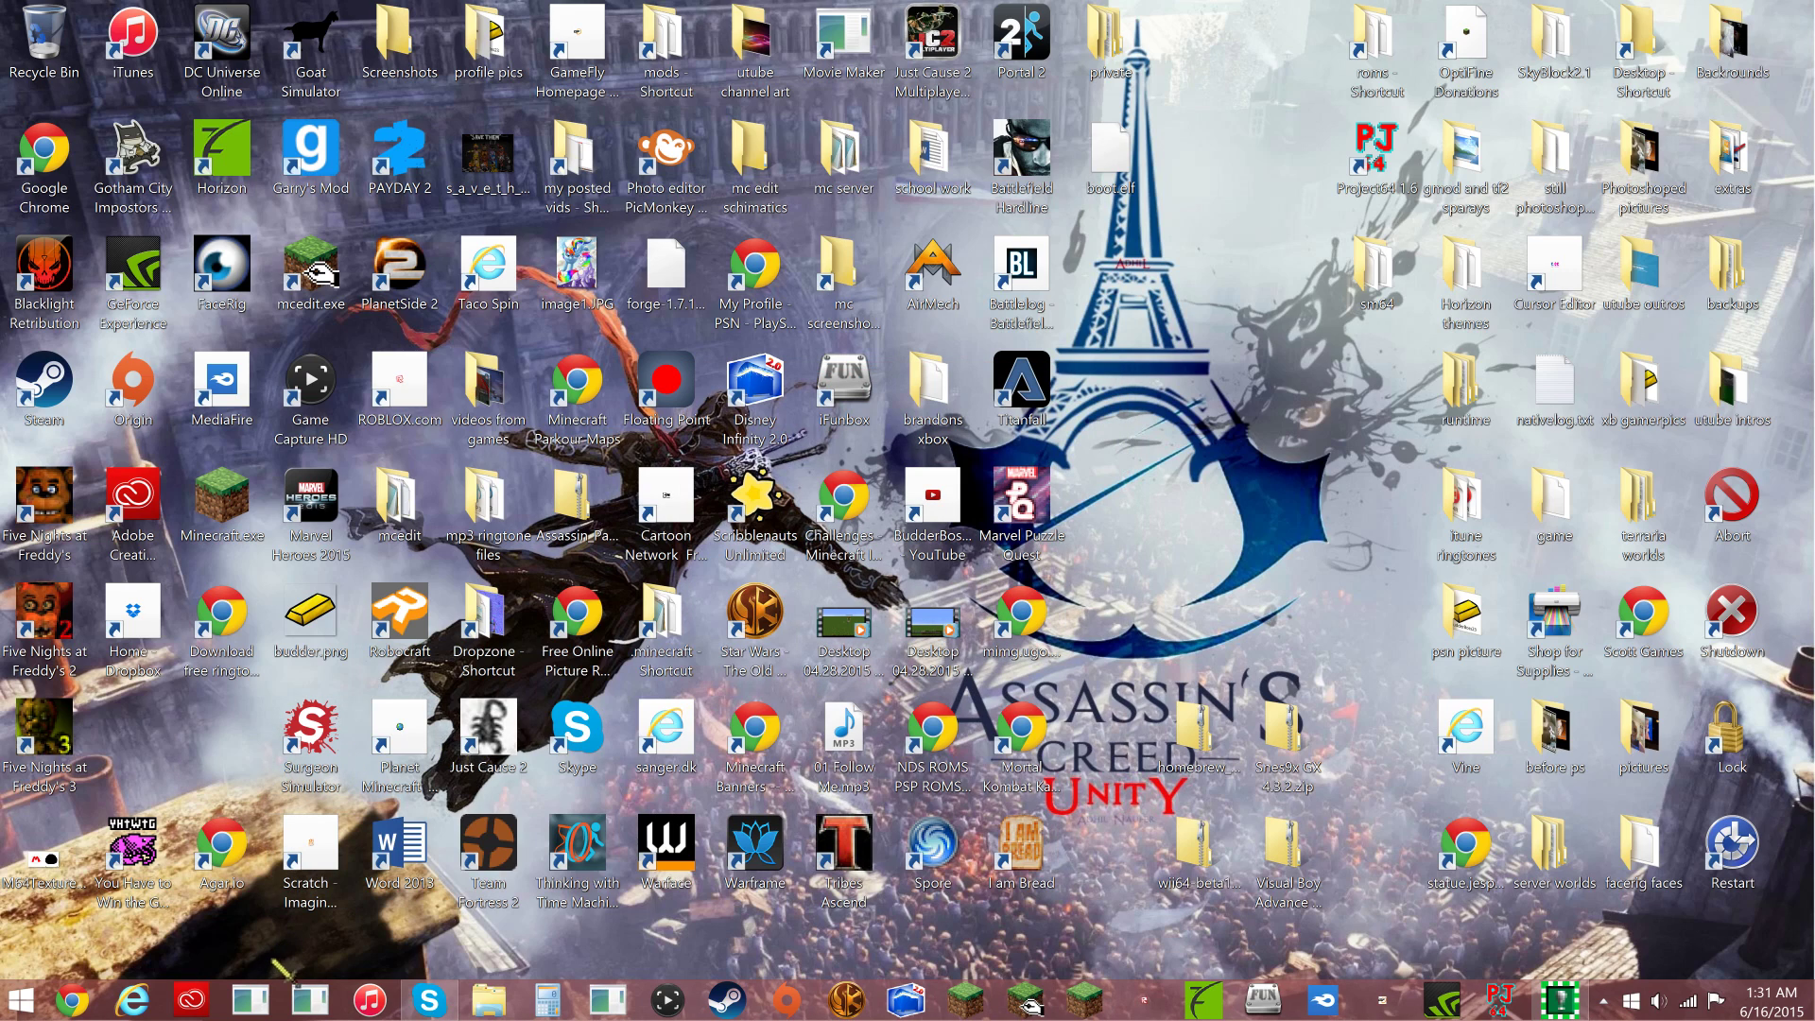
- Unpin Photoshop and Adobe Bridge from the taskbar
right_click(268, 999)
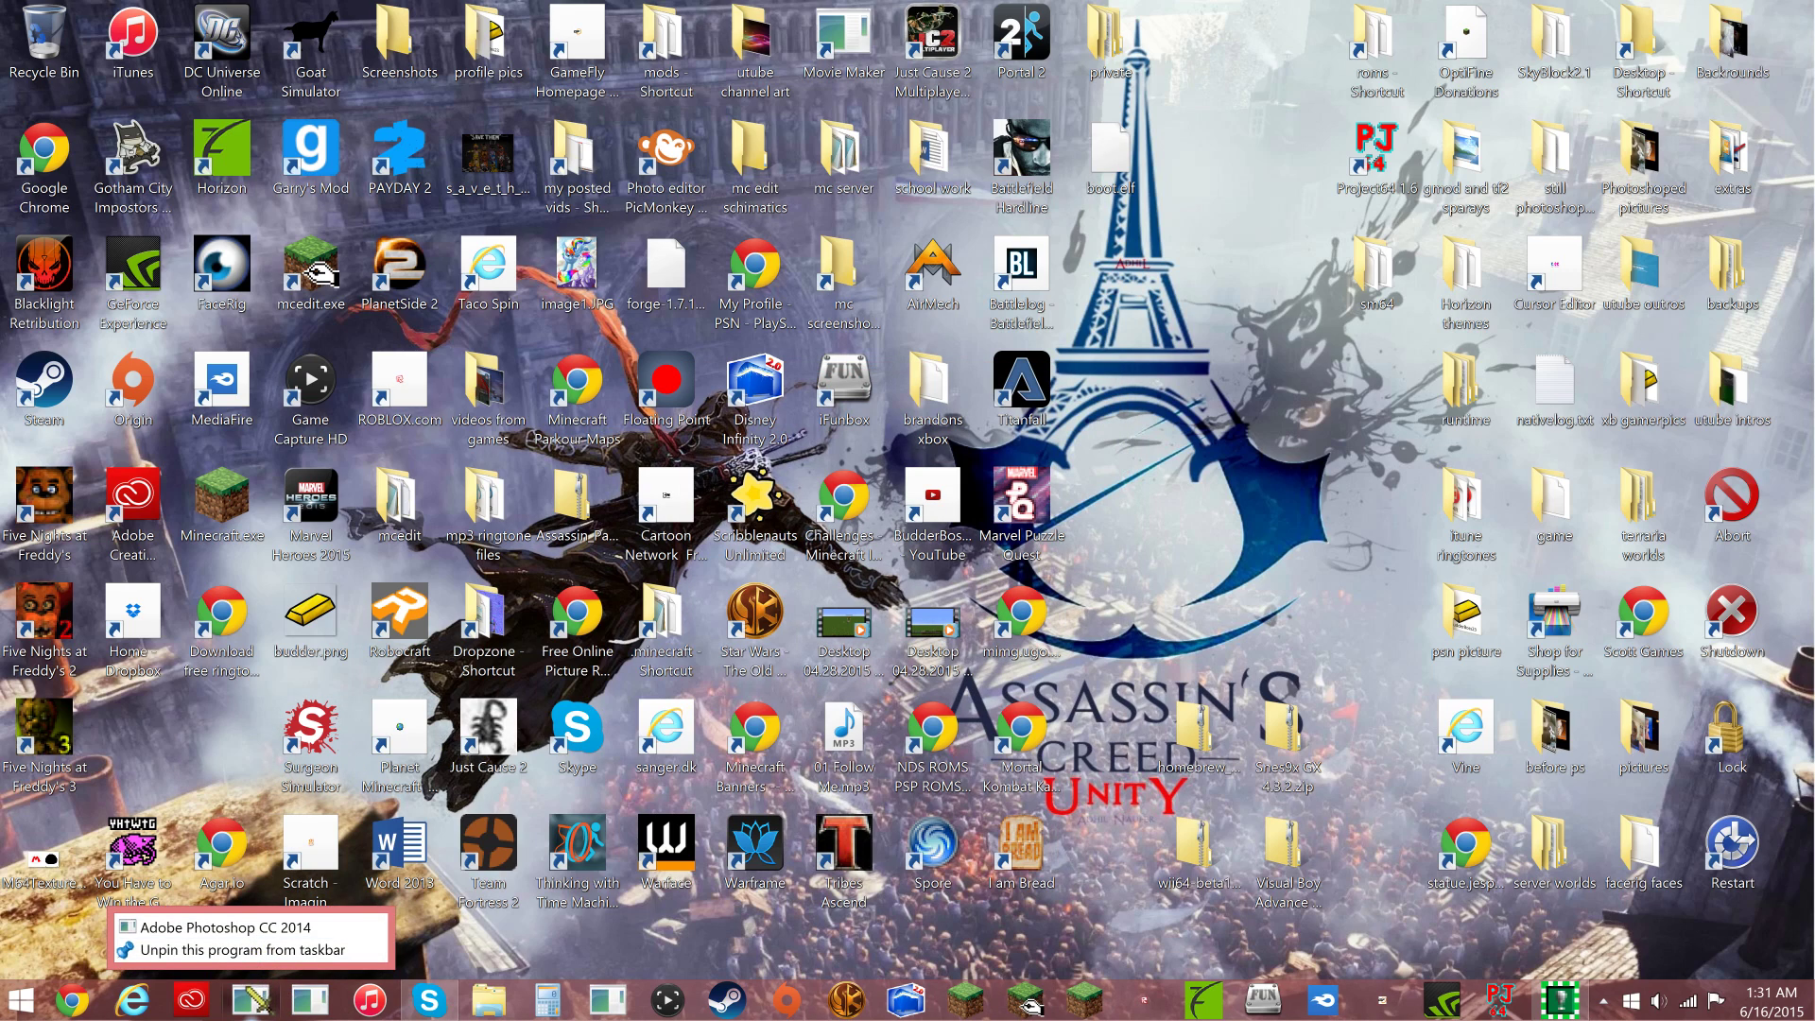
left_click(255, 956)
right_click(283, 1000)
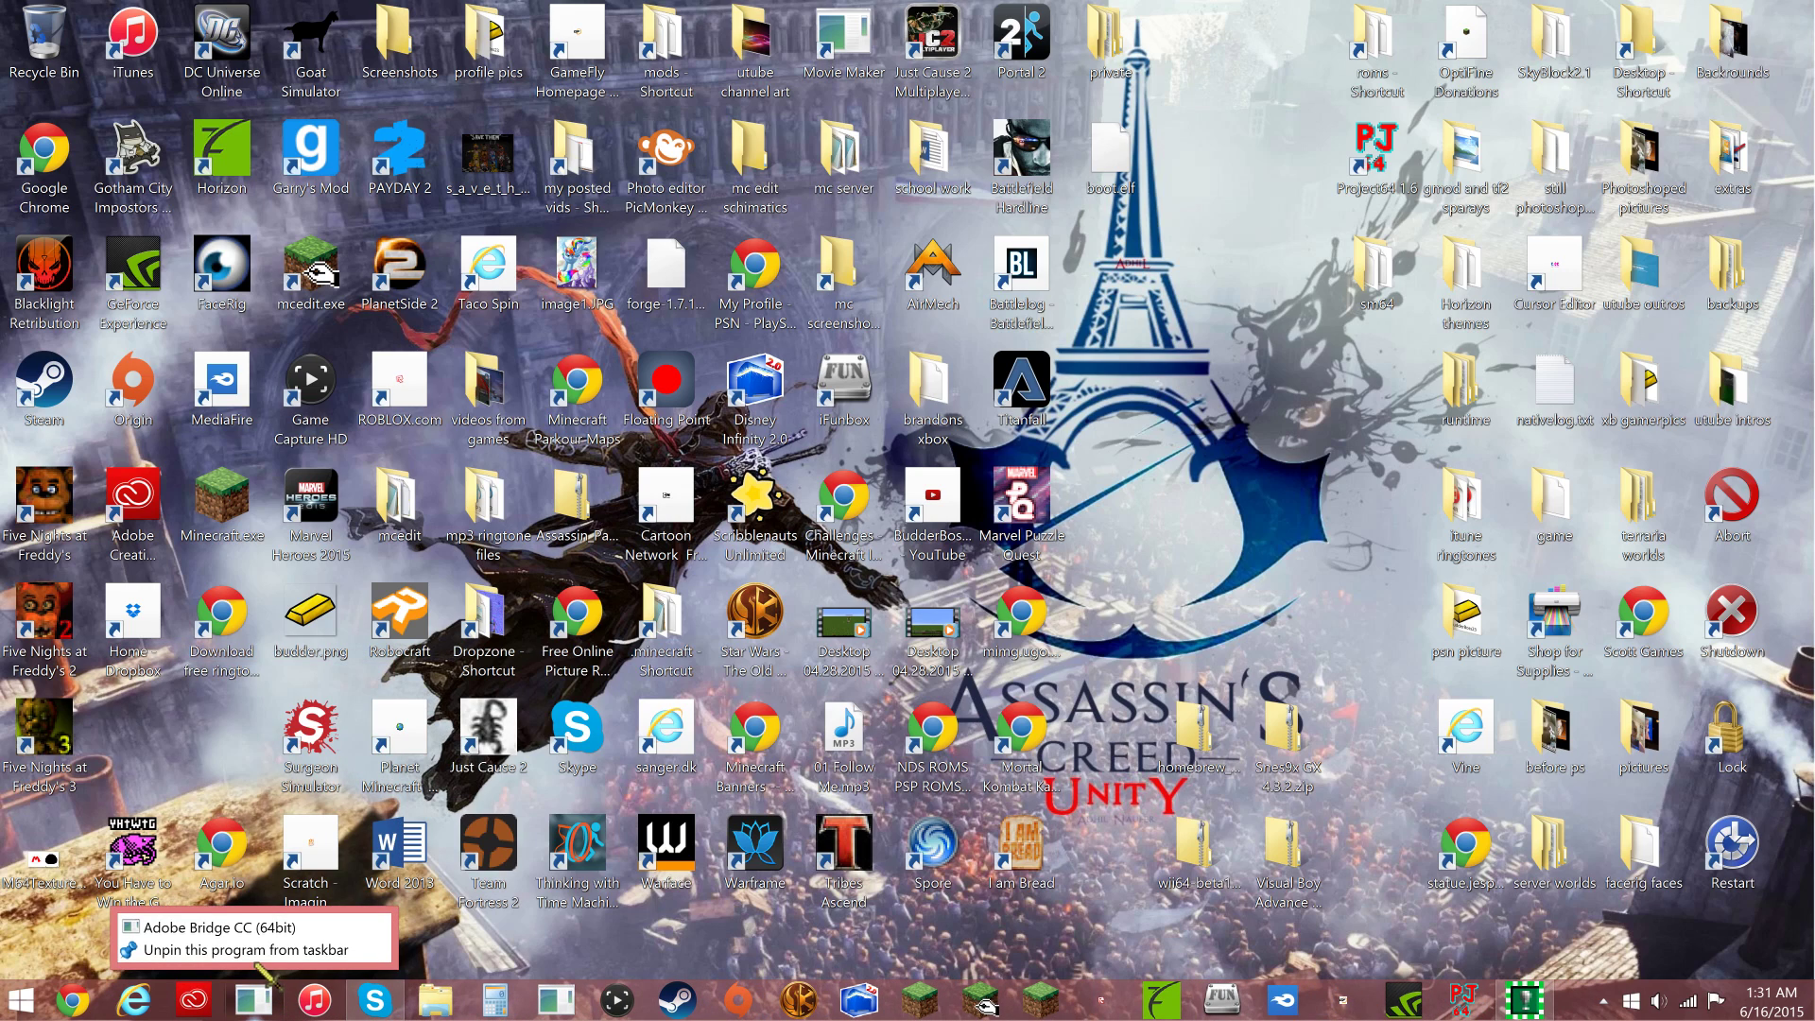
left_click(255, 958)
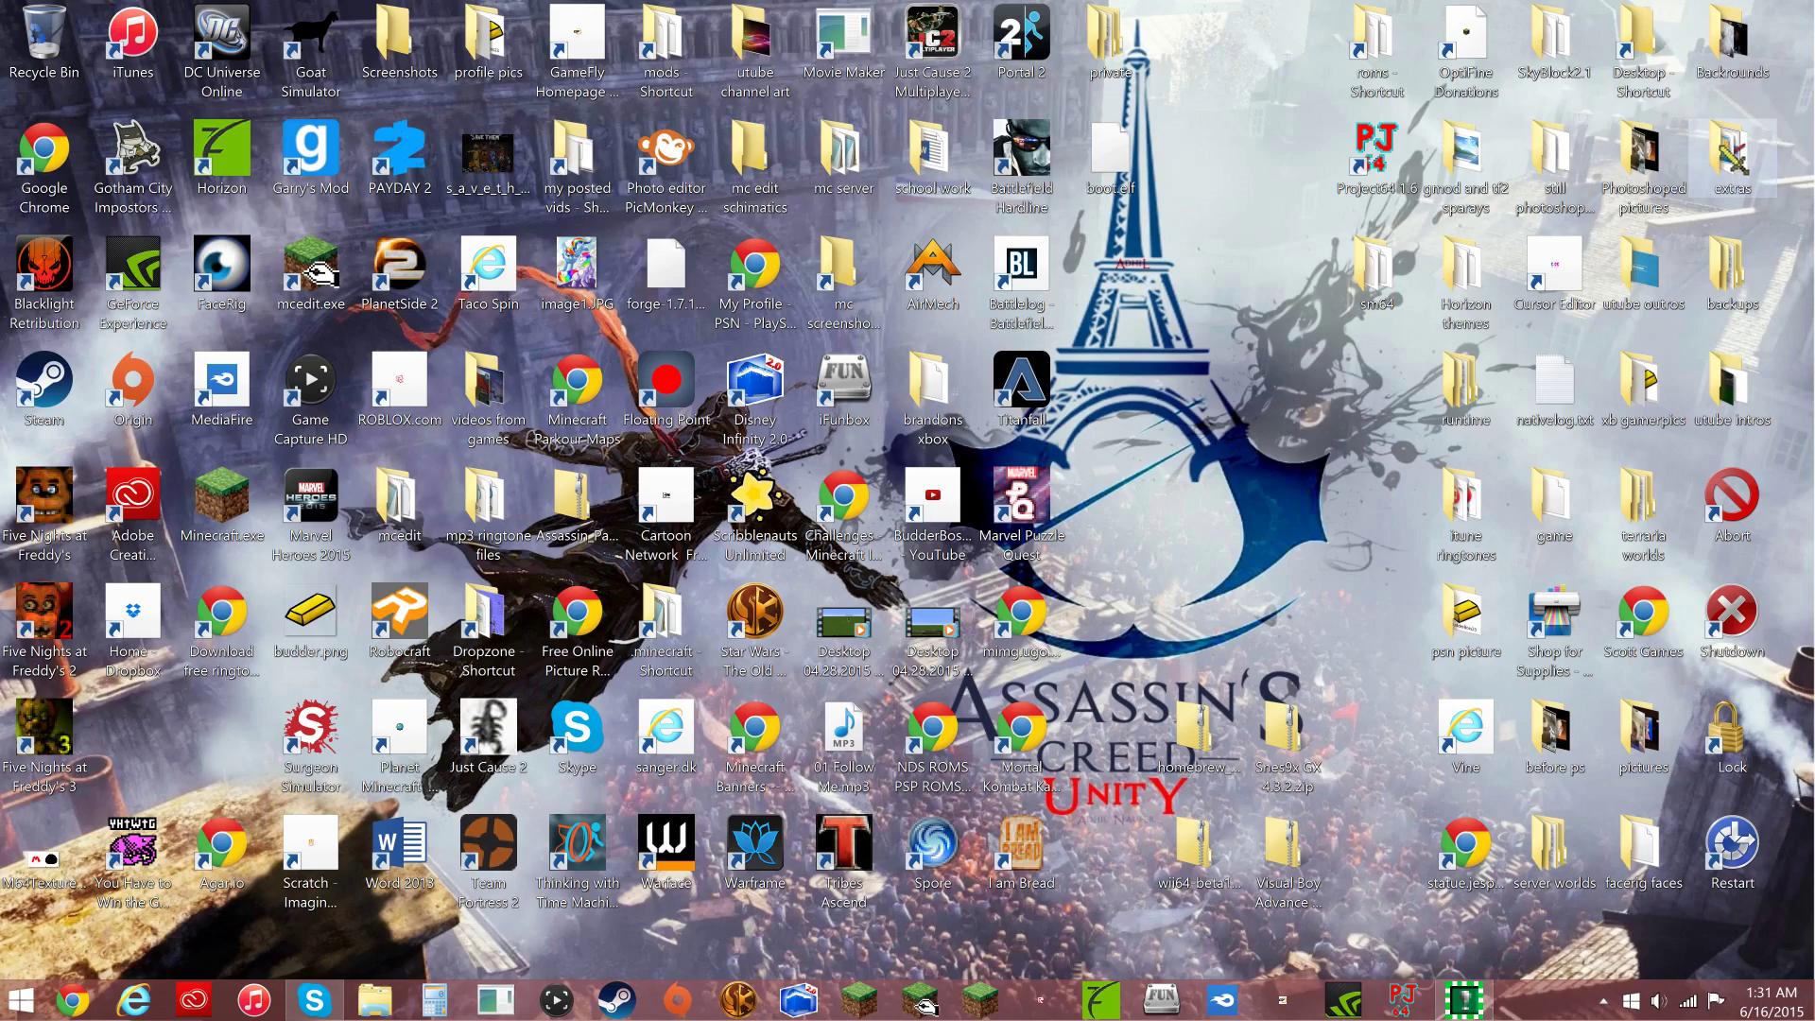
- Launch paint.net from the shortcut in the extras folder
double_click(1734, 153)
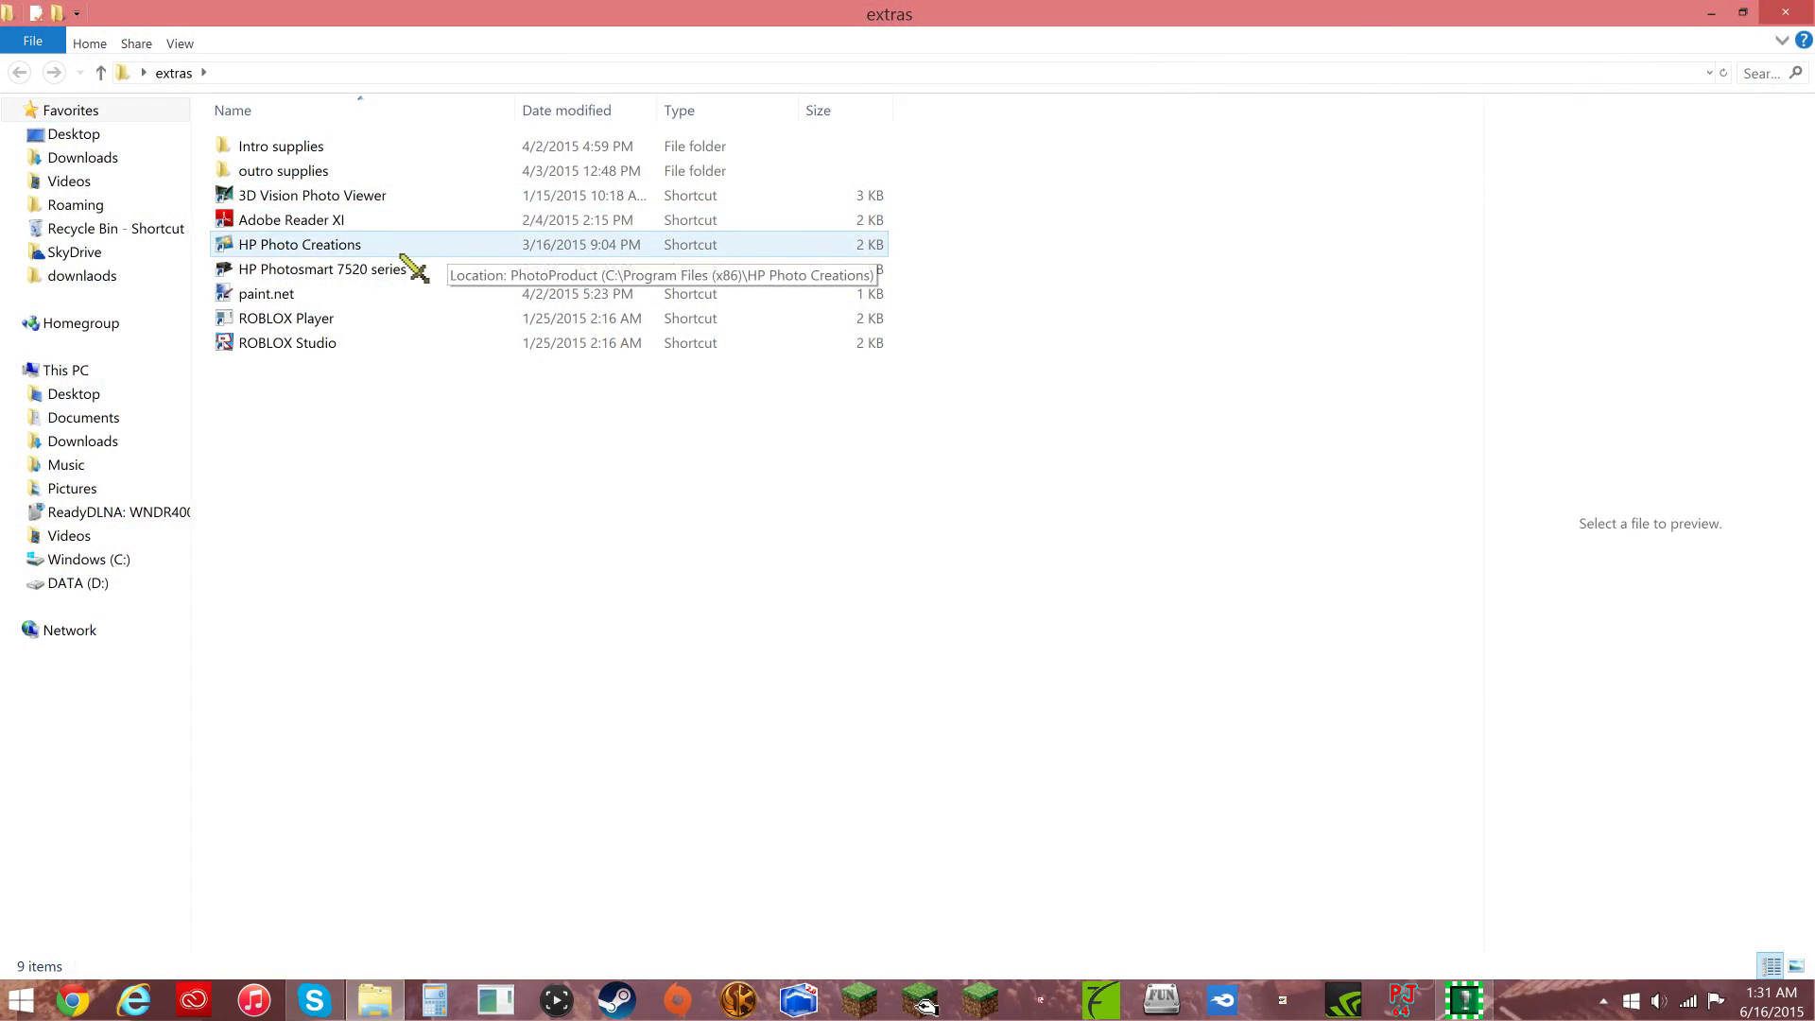
left_click(373, 293)
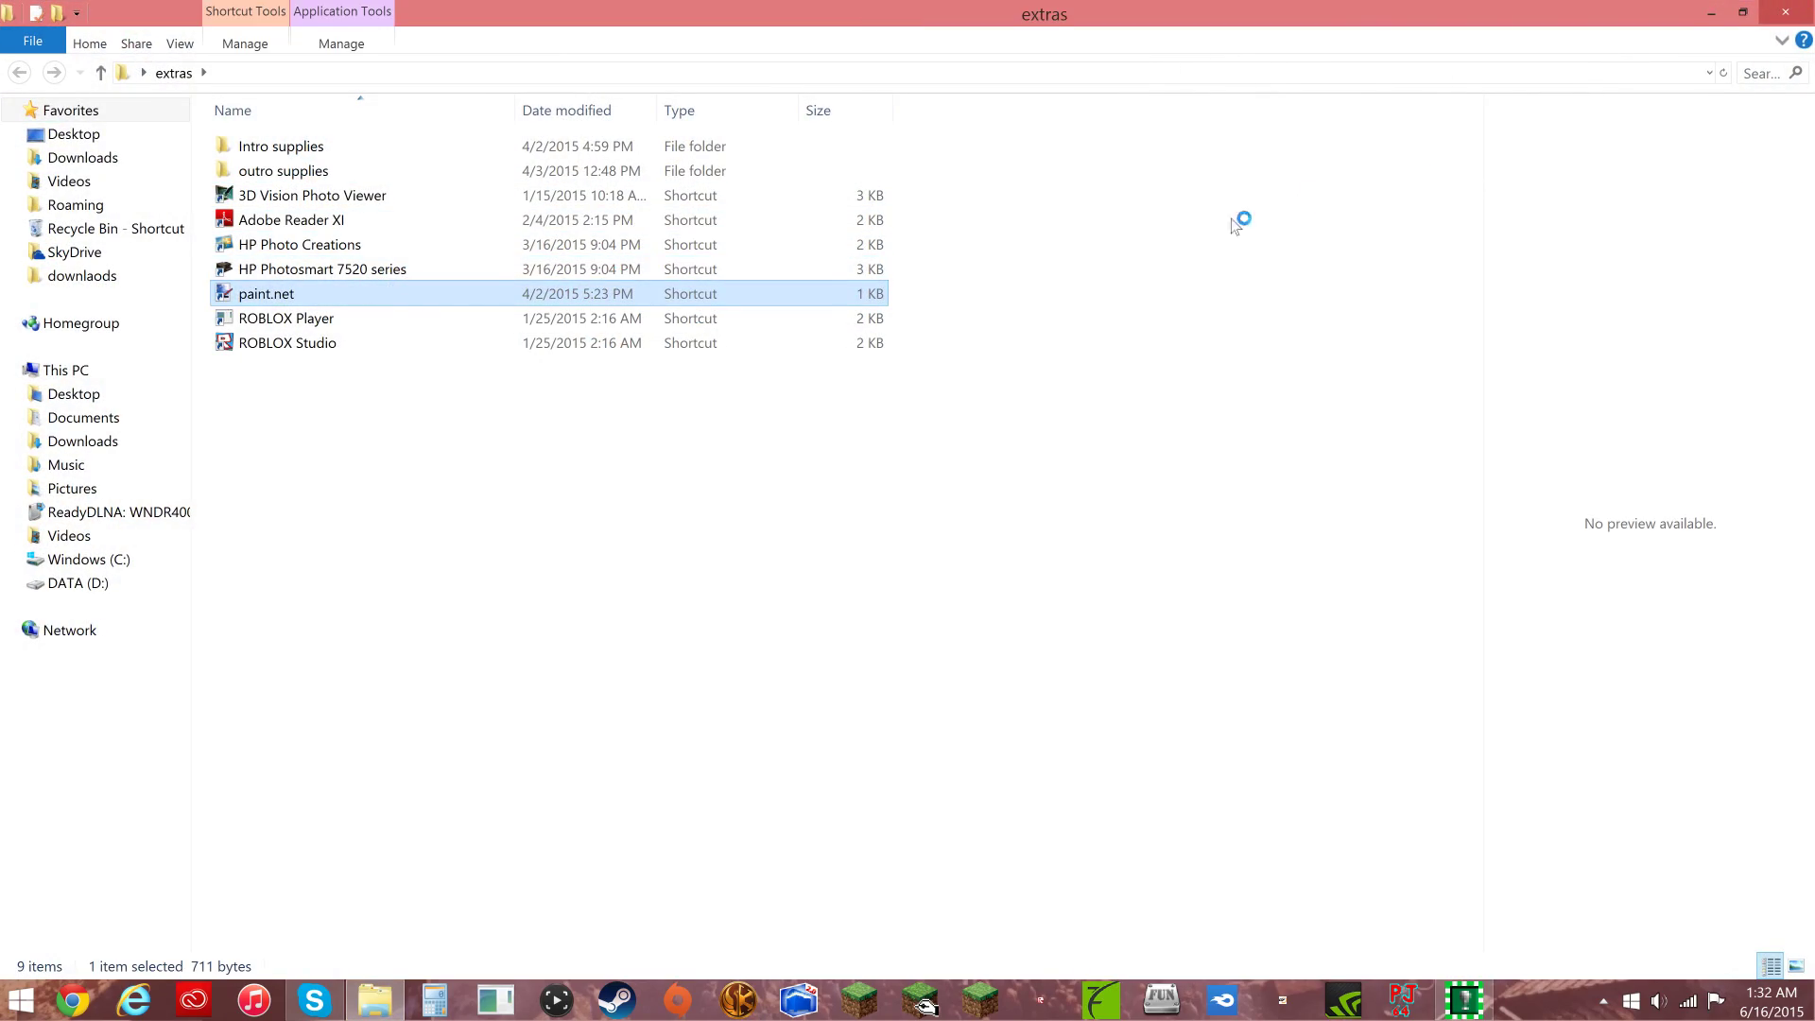
key("super+d")
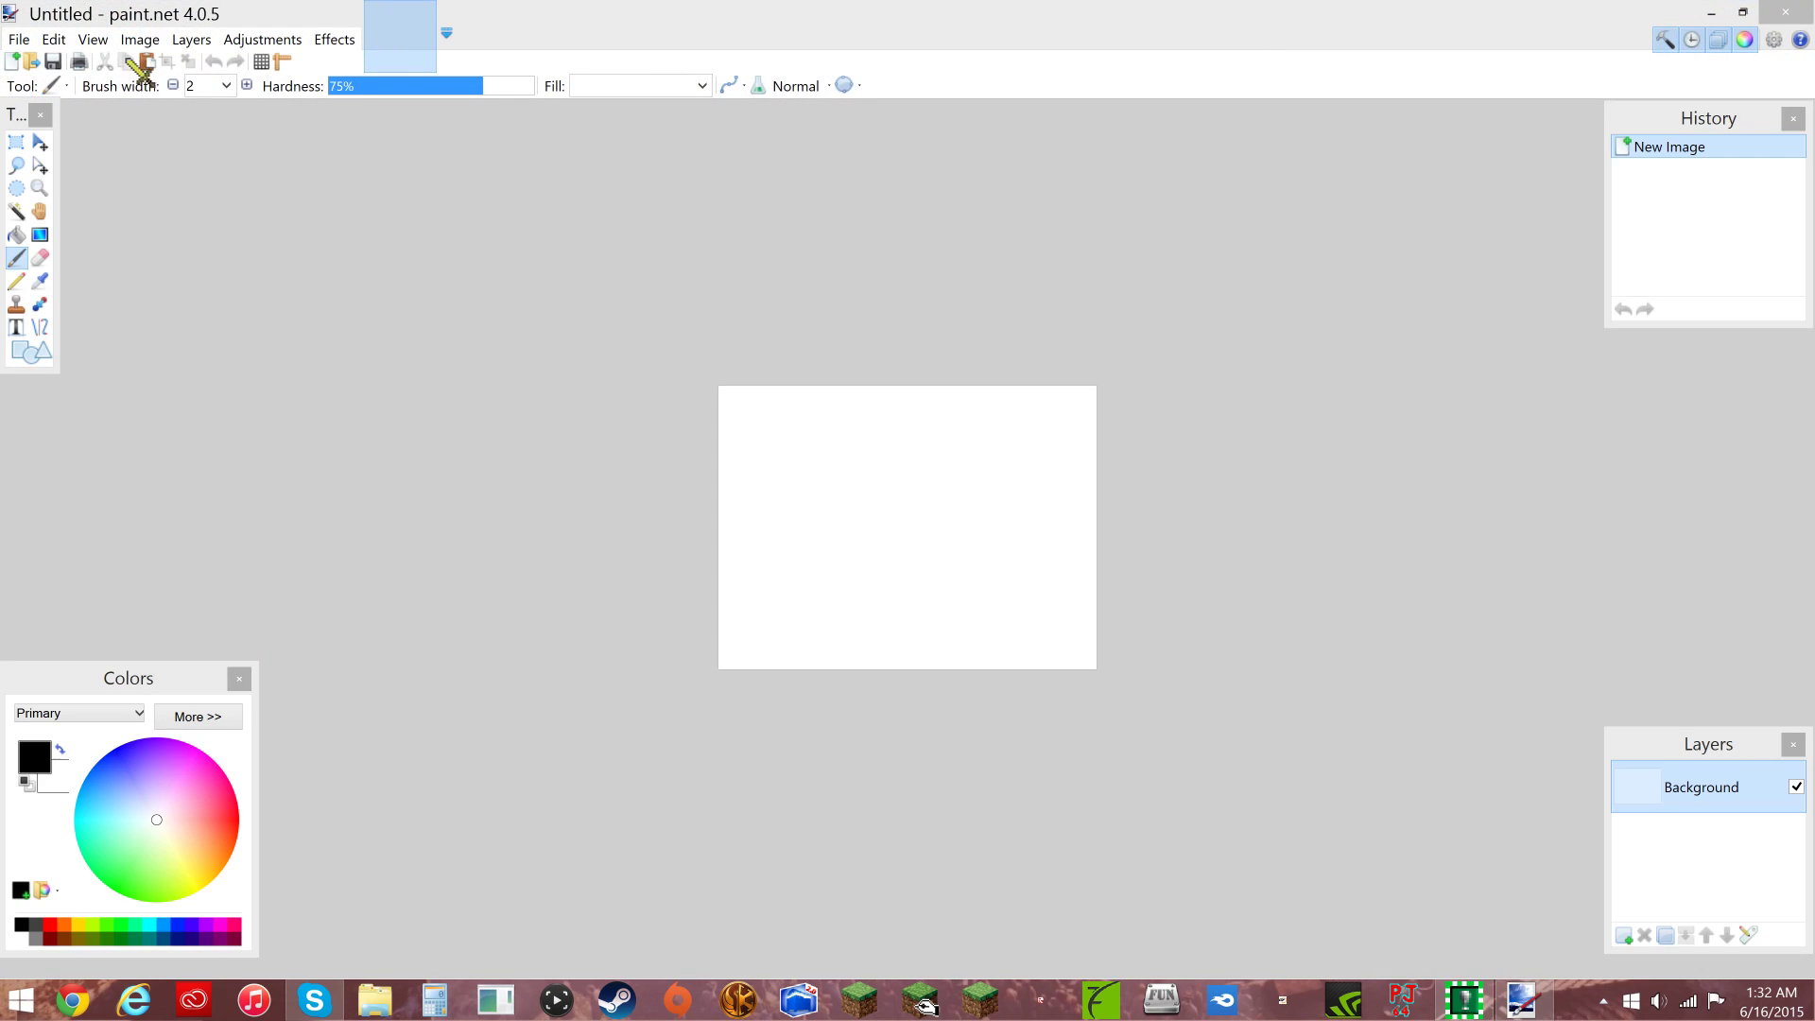
- Open M64Texture_3_8541172.png from the Desktop
left_click(21, 41)
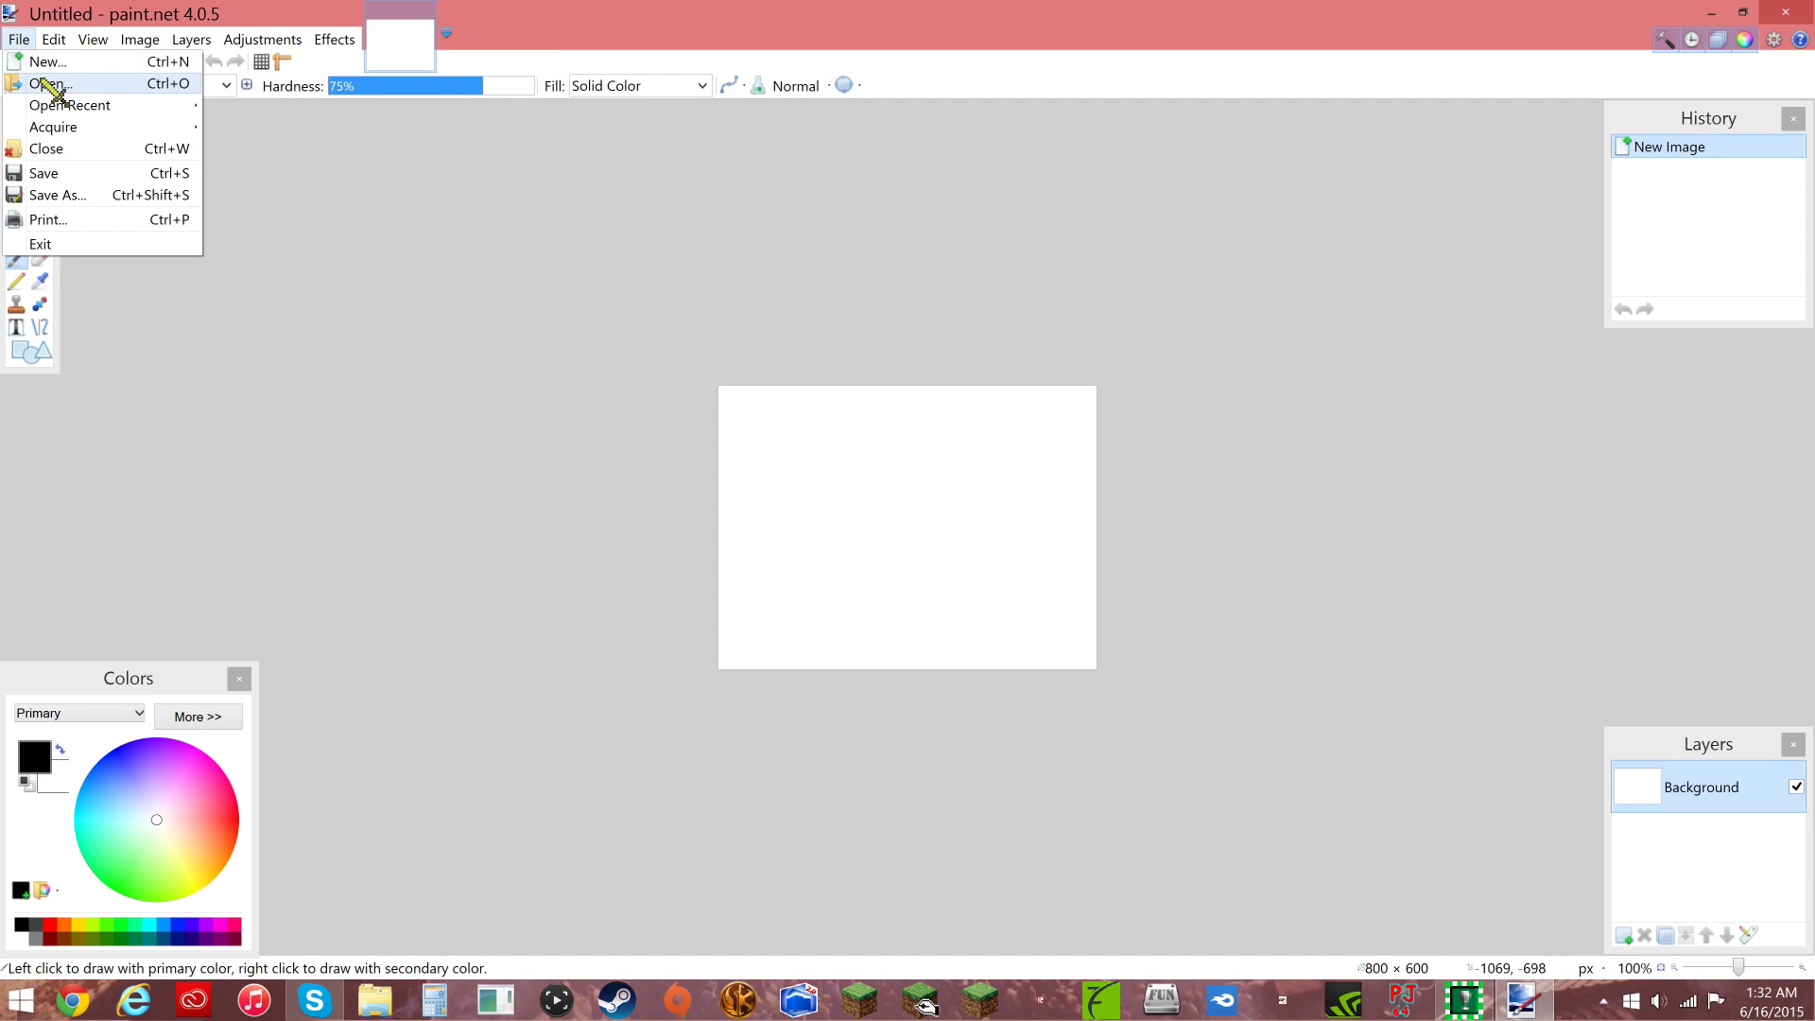
left_click(57, 77)
left_click(81, 122)
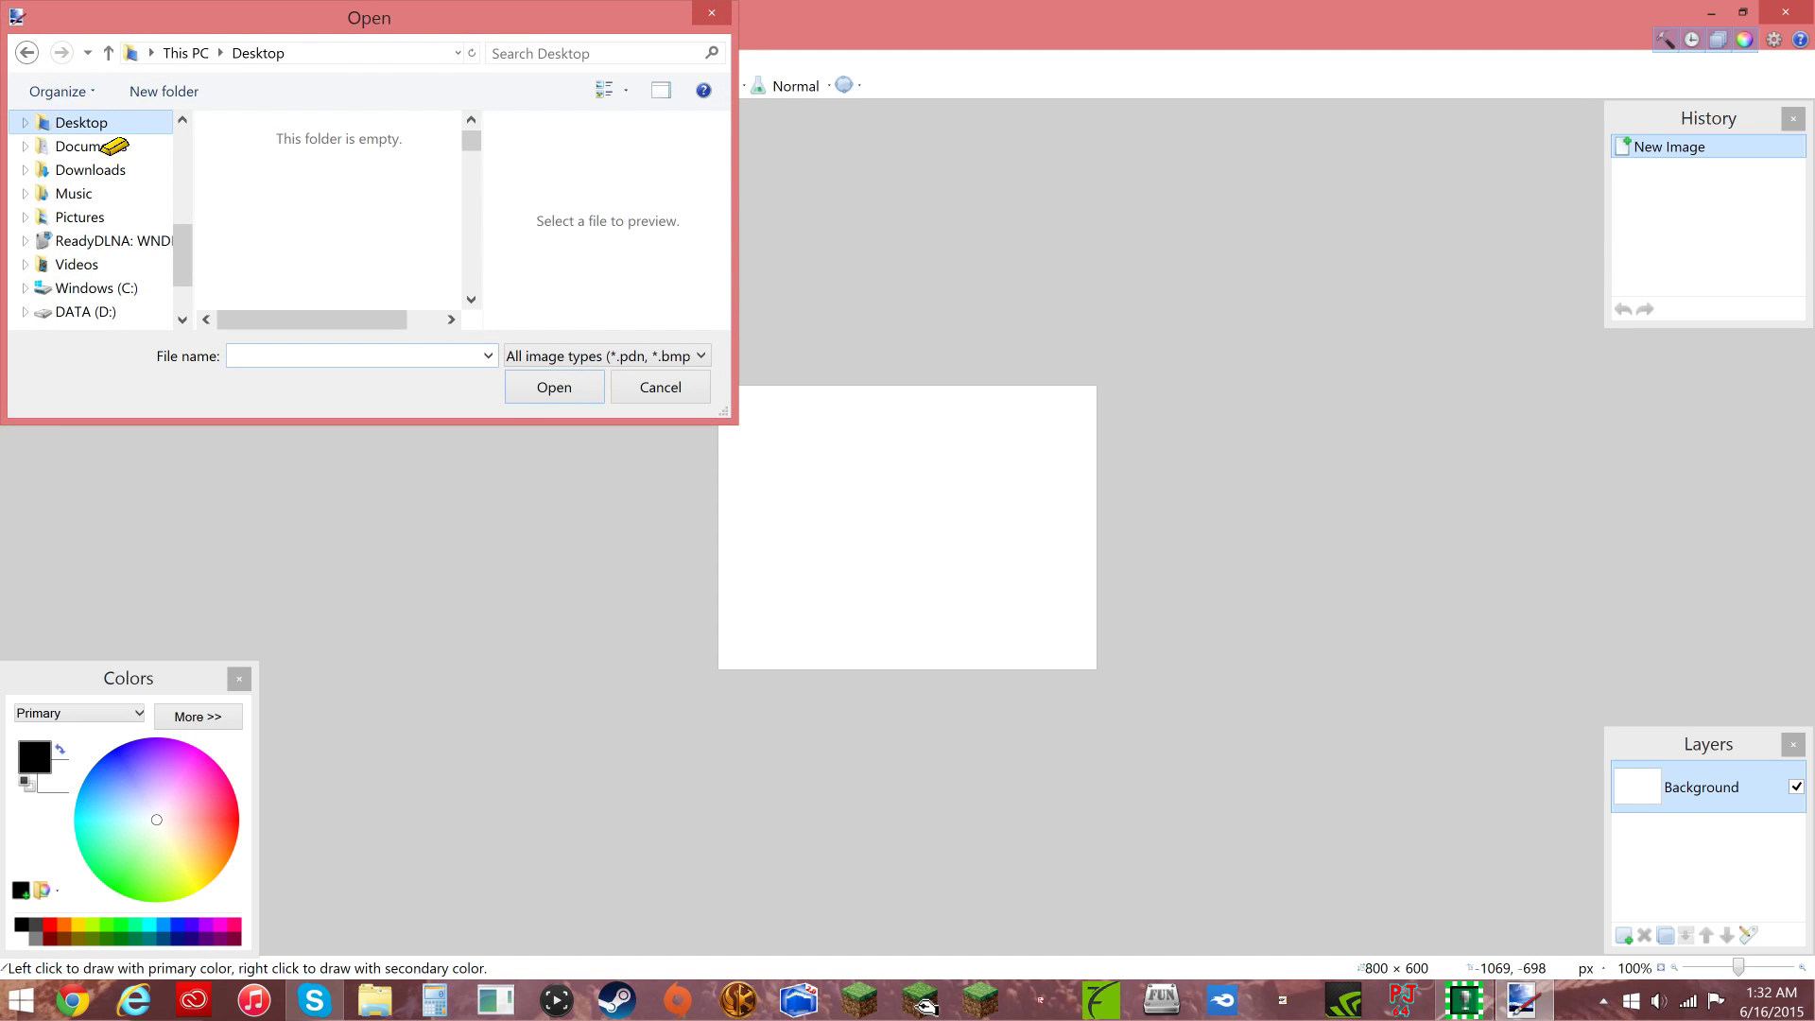
left_click(347, 355)
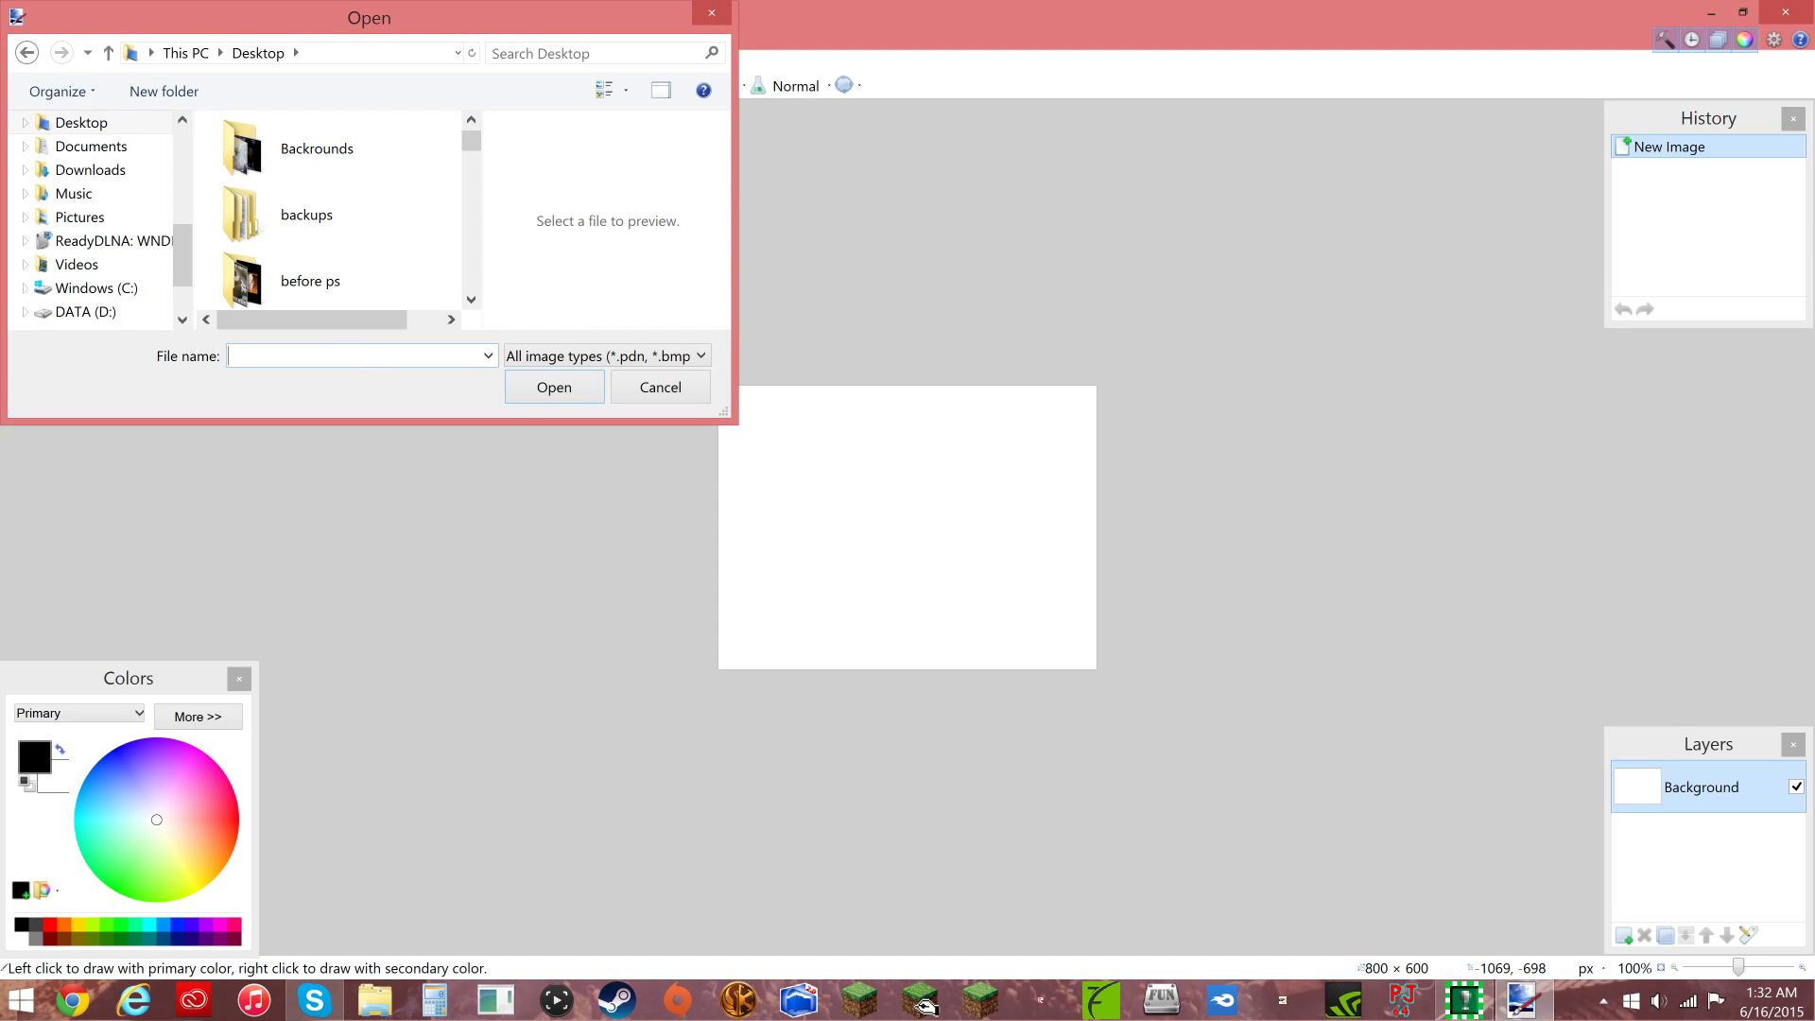
type("m")
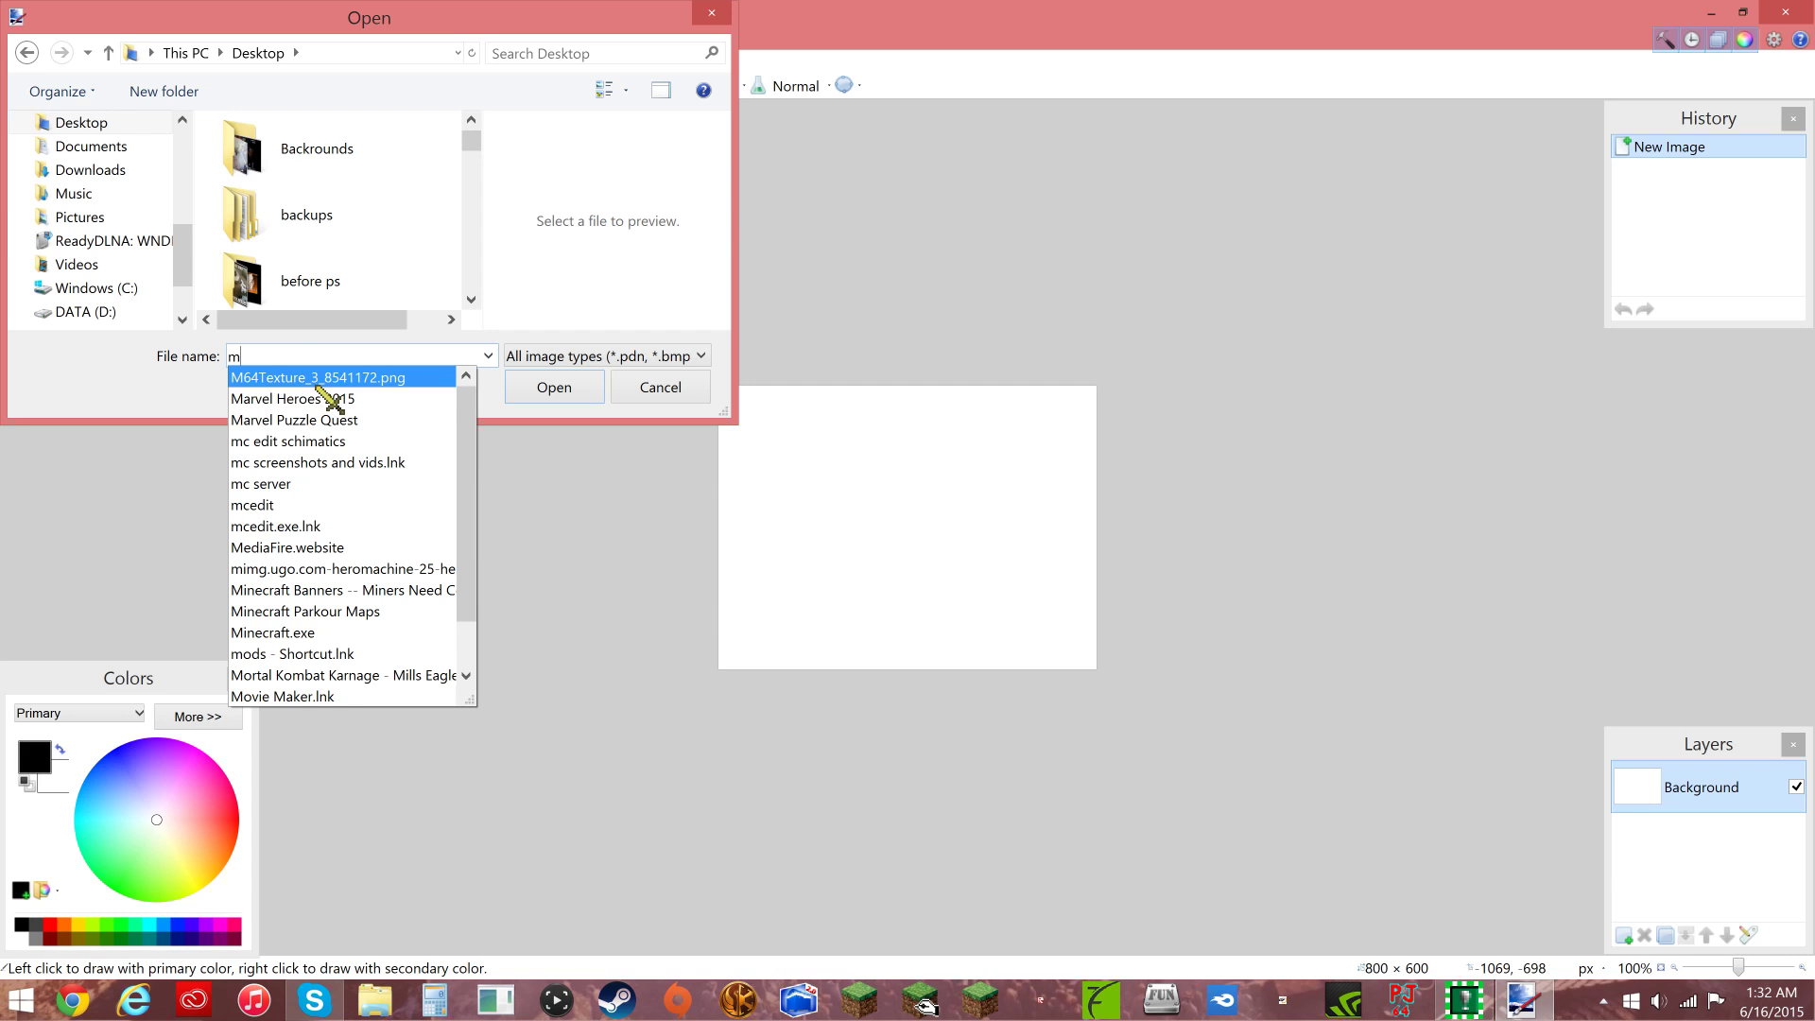
left_click(318, 377)
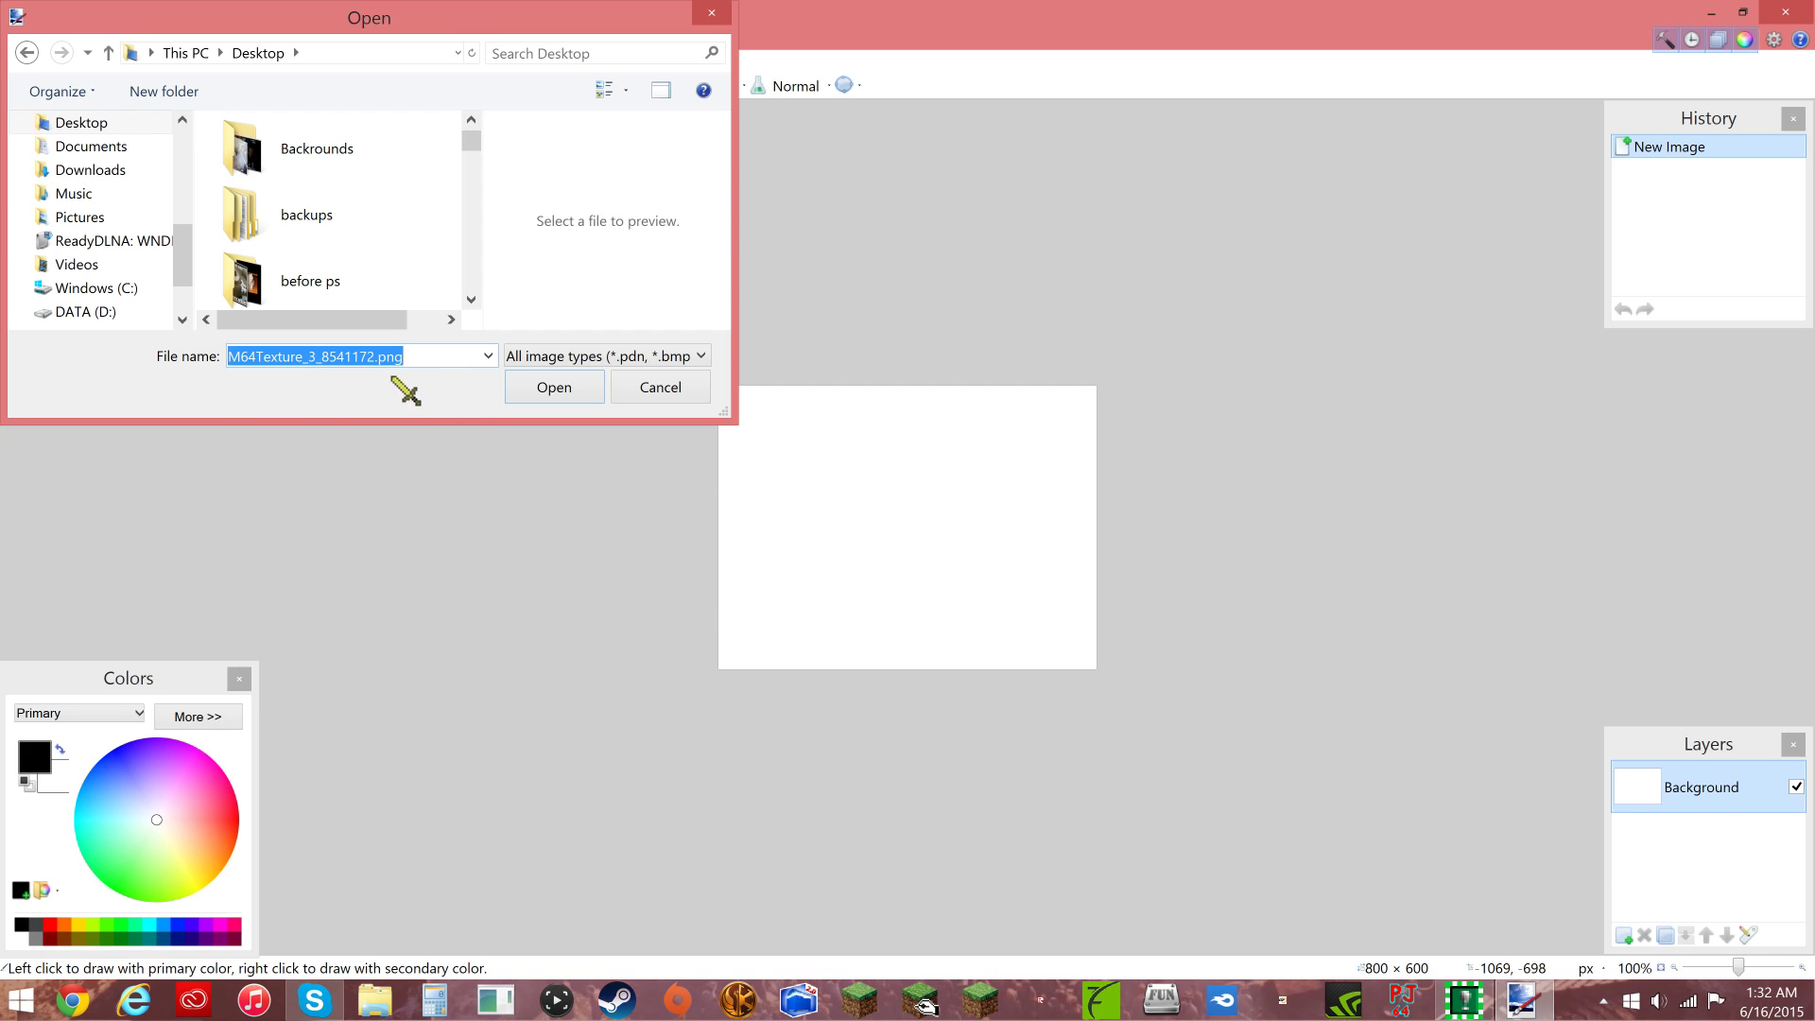
left_click(554, 389)
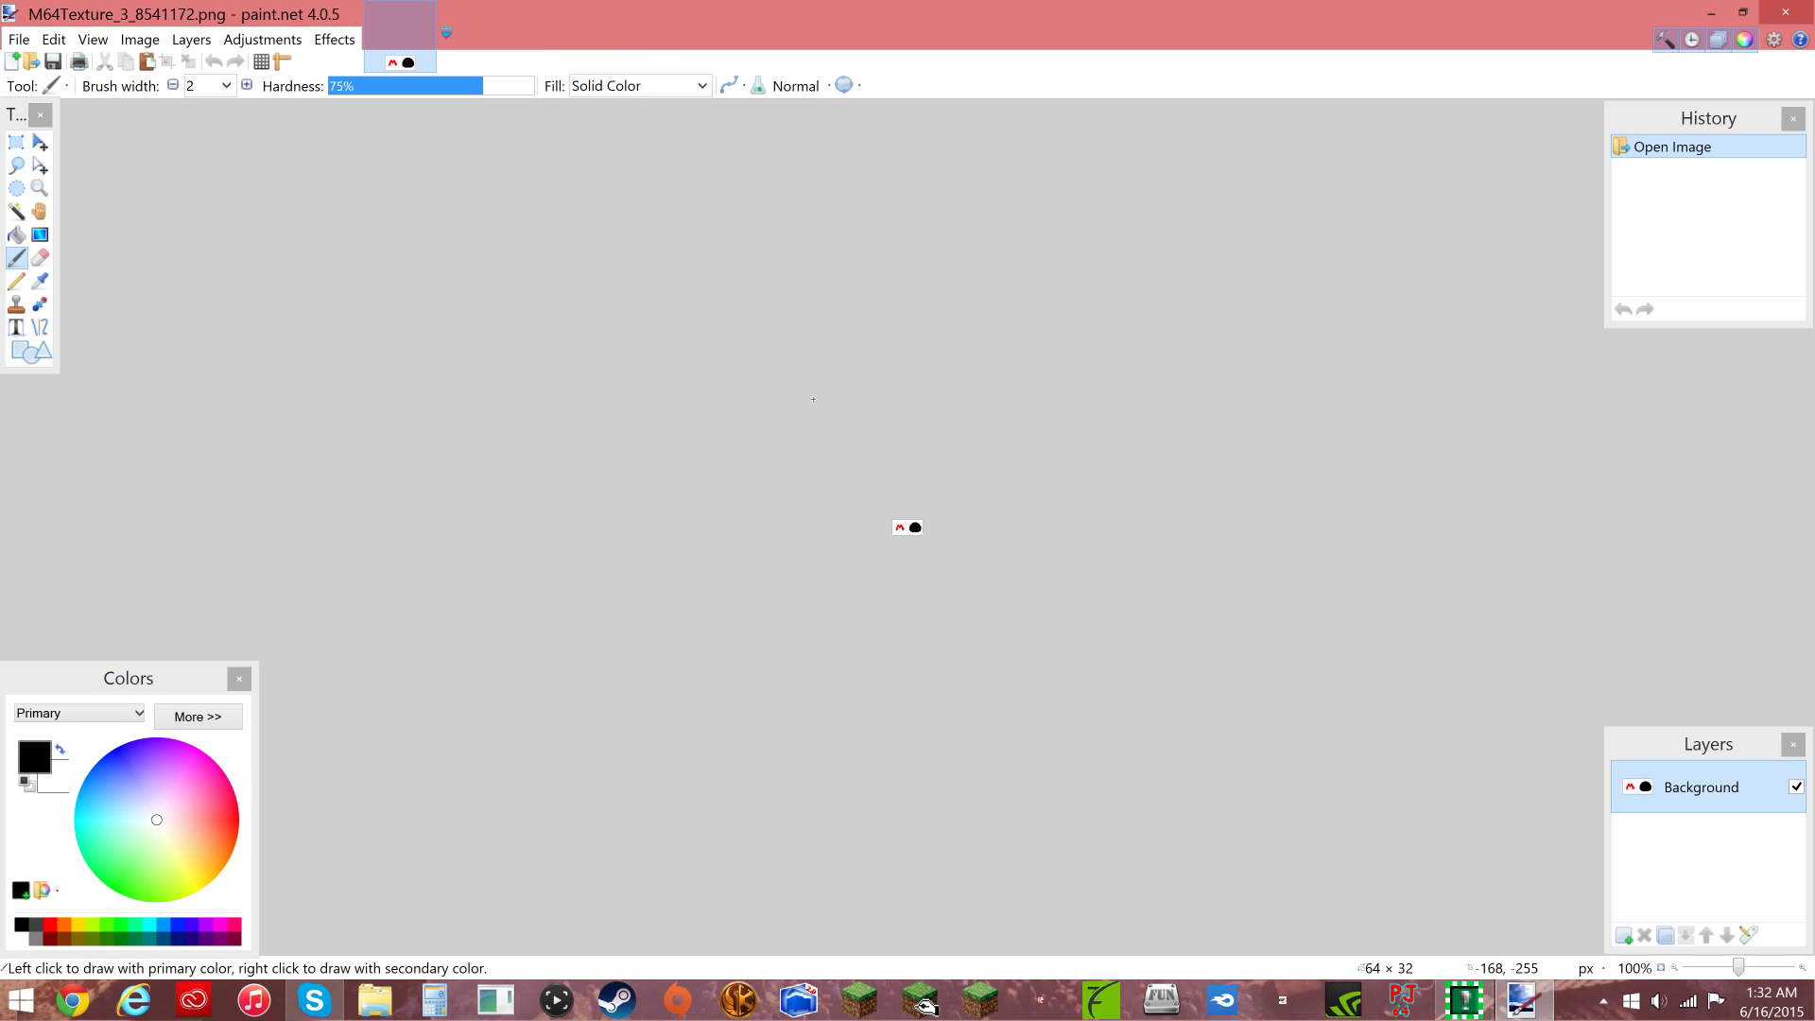
scroll(812, 398, "up", 2, "ctrl")
scroll(812, 399, "up", 2, "ctrl")
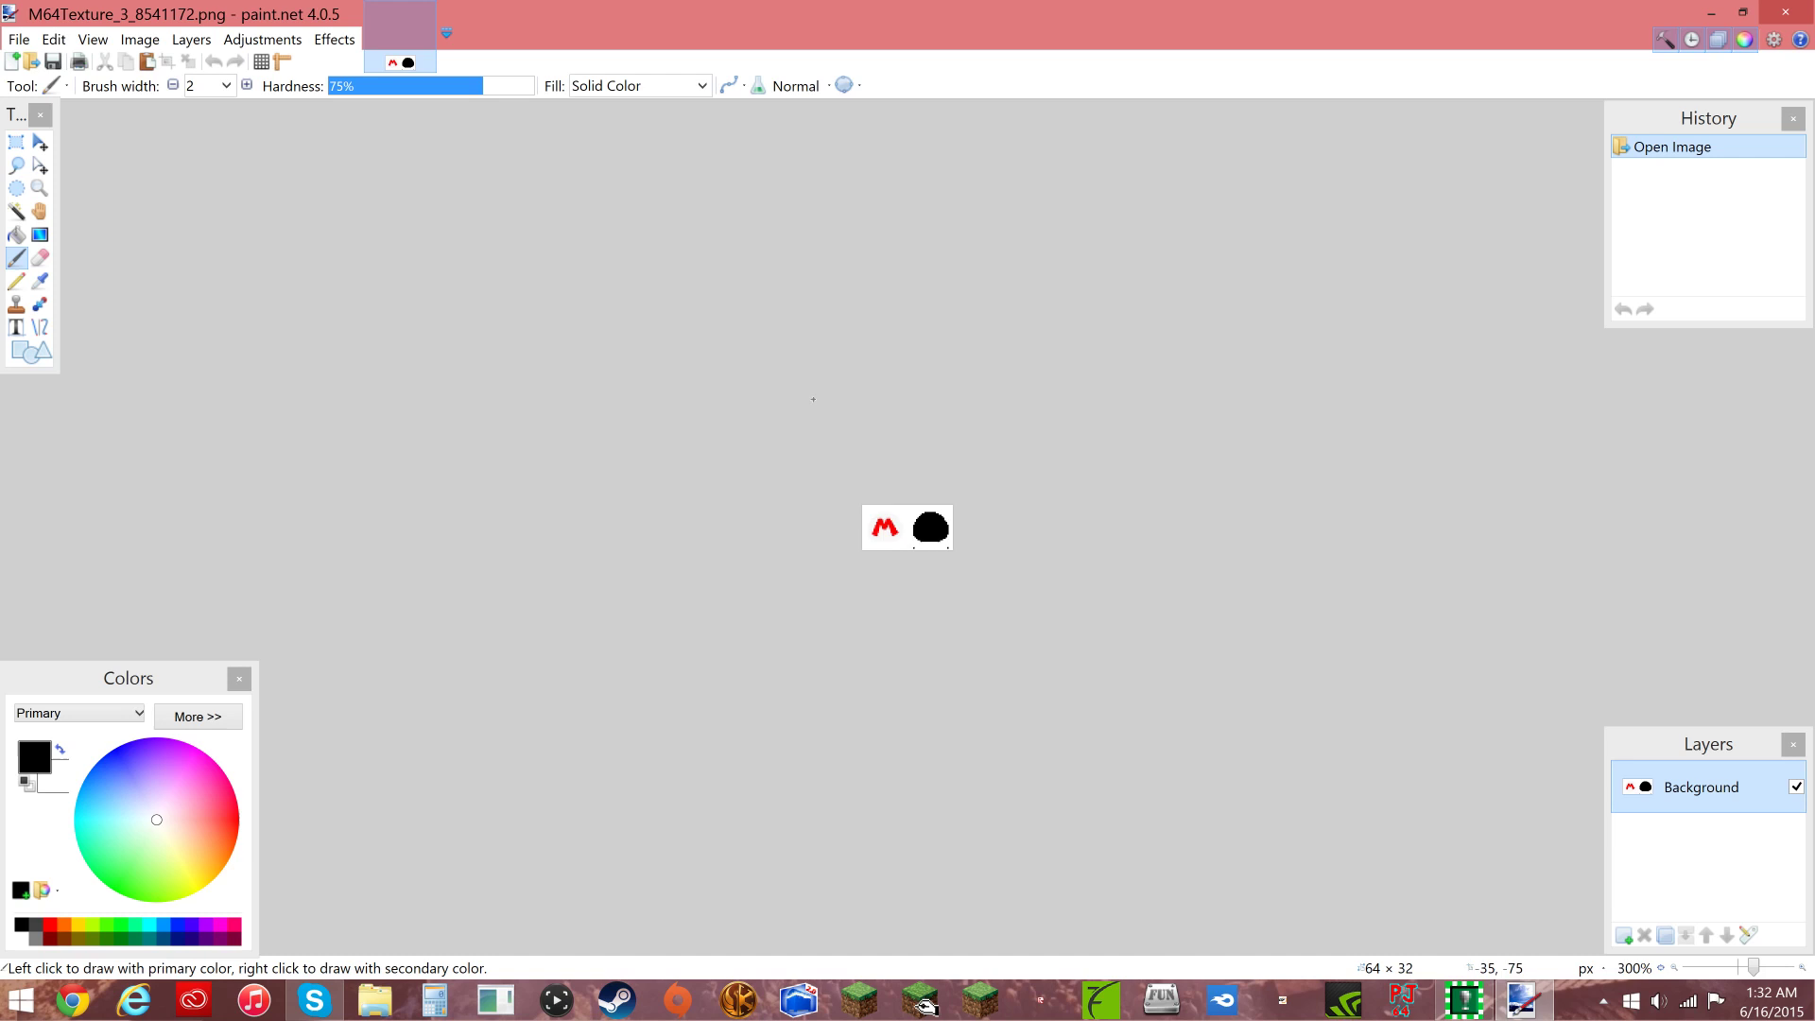
scroll(813, 398, "up", 3, "ctrl")
scroll(813, 398, "up", 4, "ctrl")
scroll(813, 399, "up", 2, "ctrl")
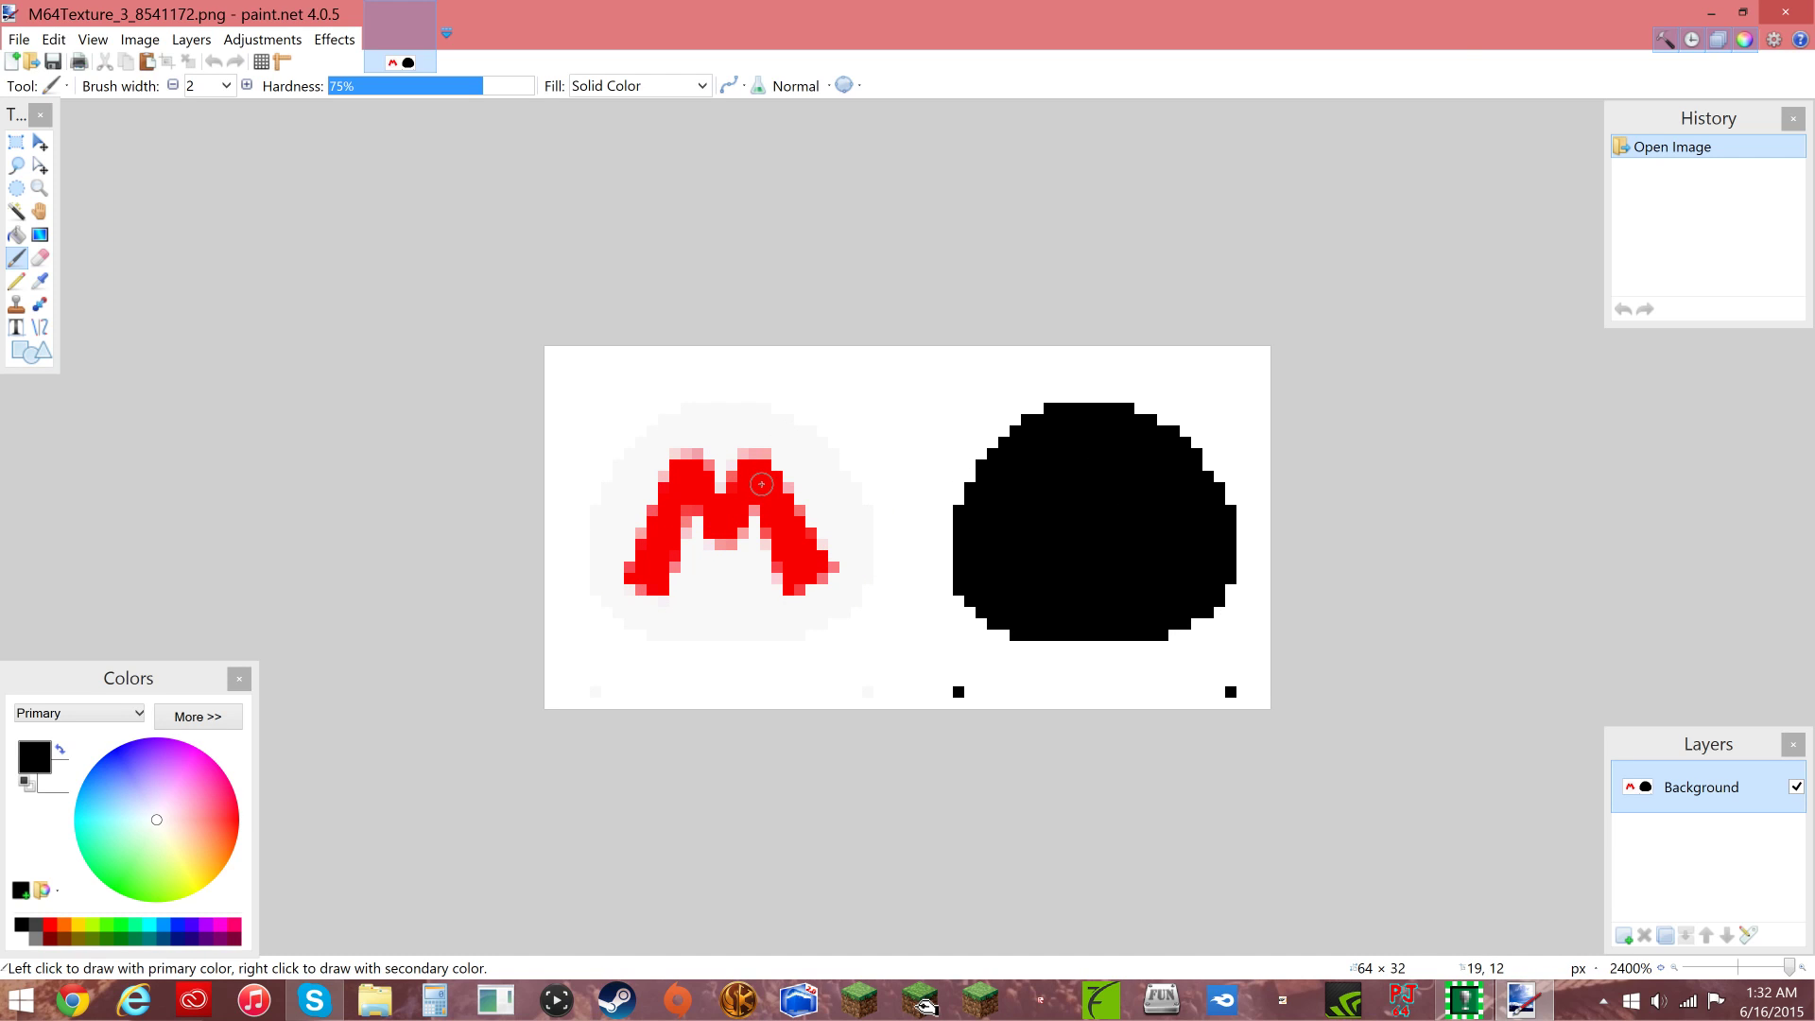
- Set the paint colour to near-white and erase part of the M's lower-left leg
left_click(140, 818)
left_click_drag(140, 819, 153, 817)
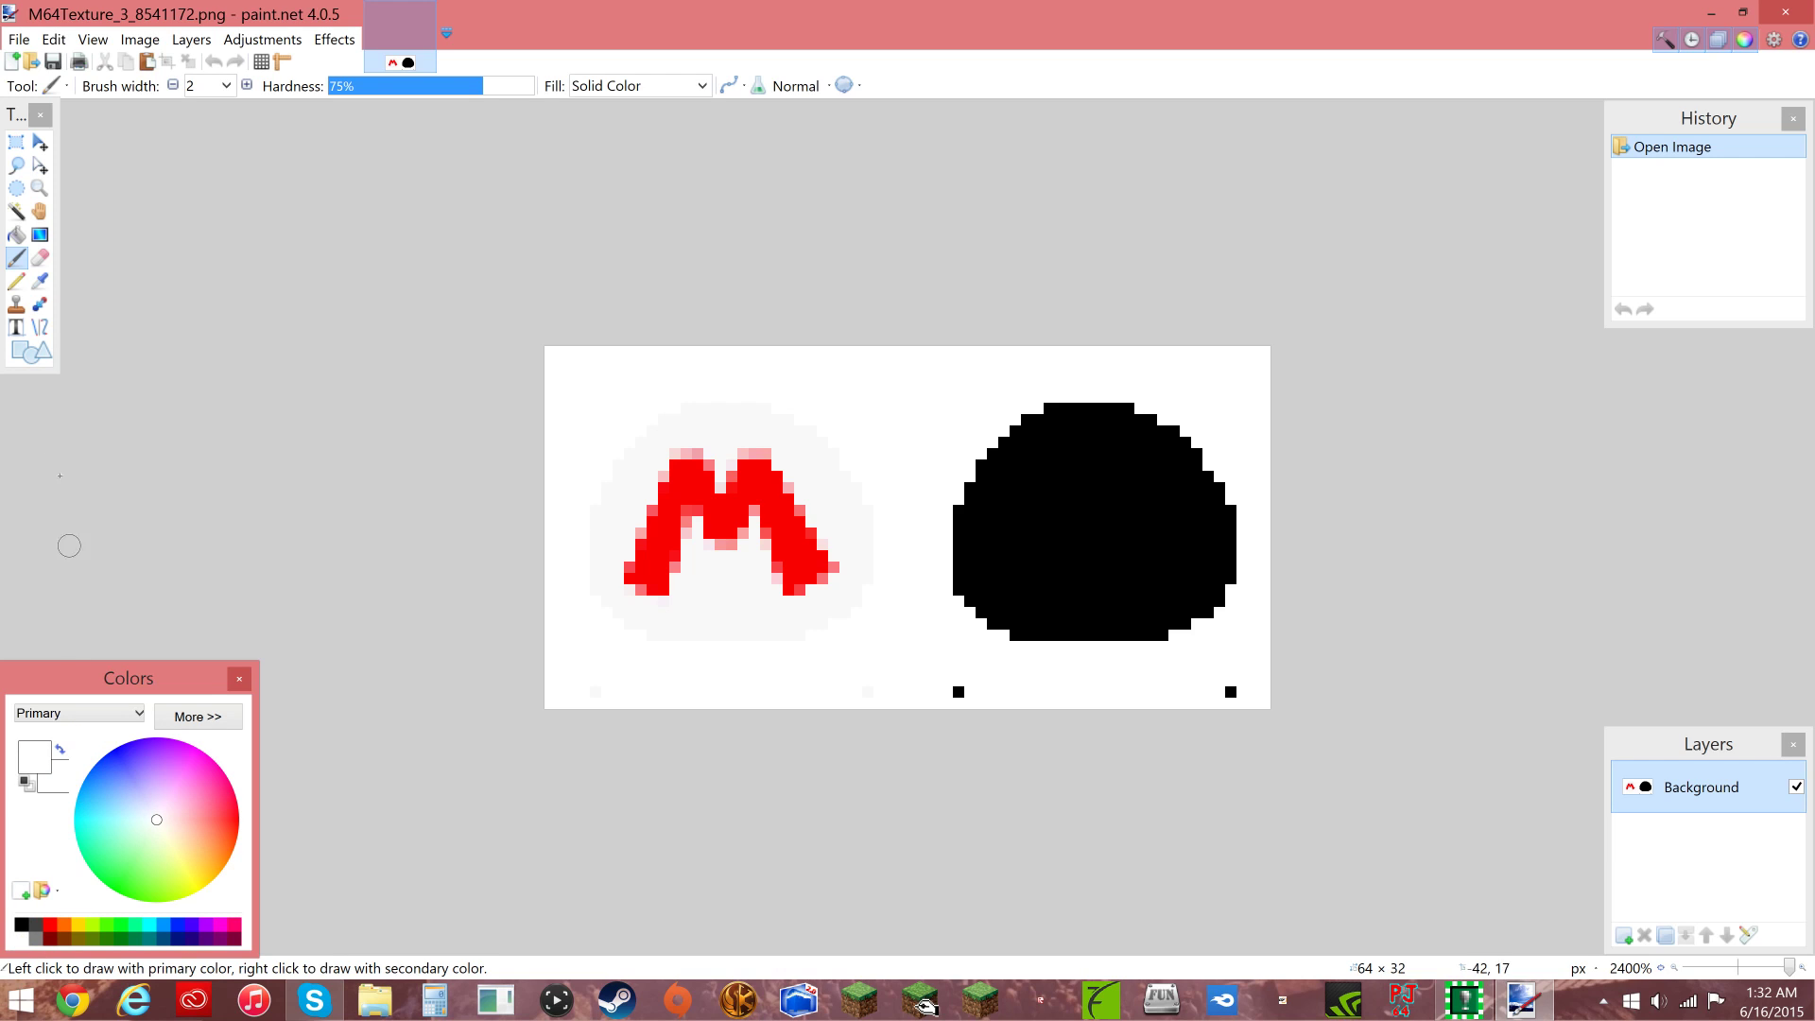
left_click(40, 258)
left_click(39, 258)
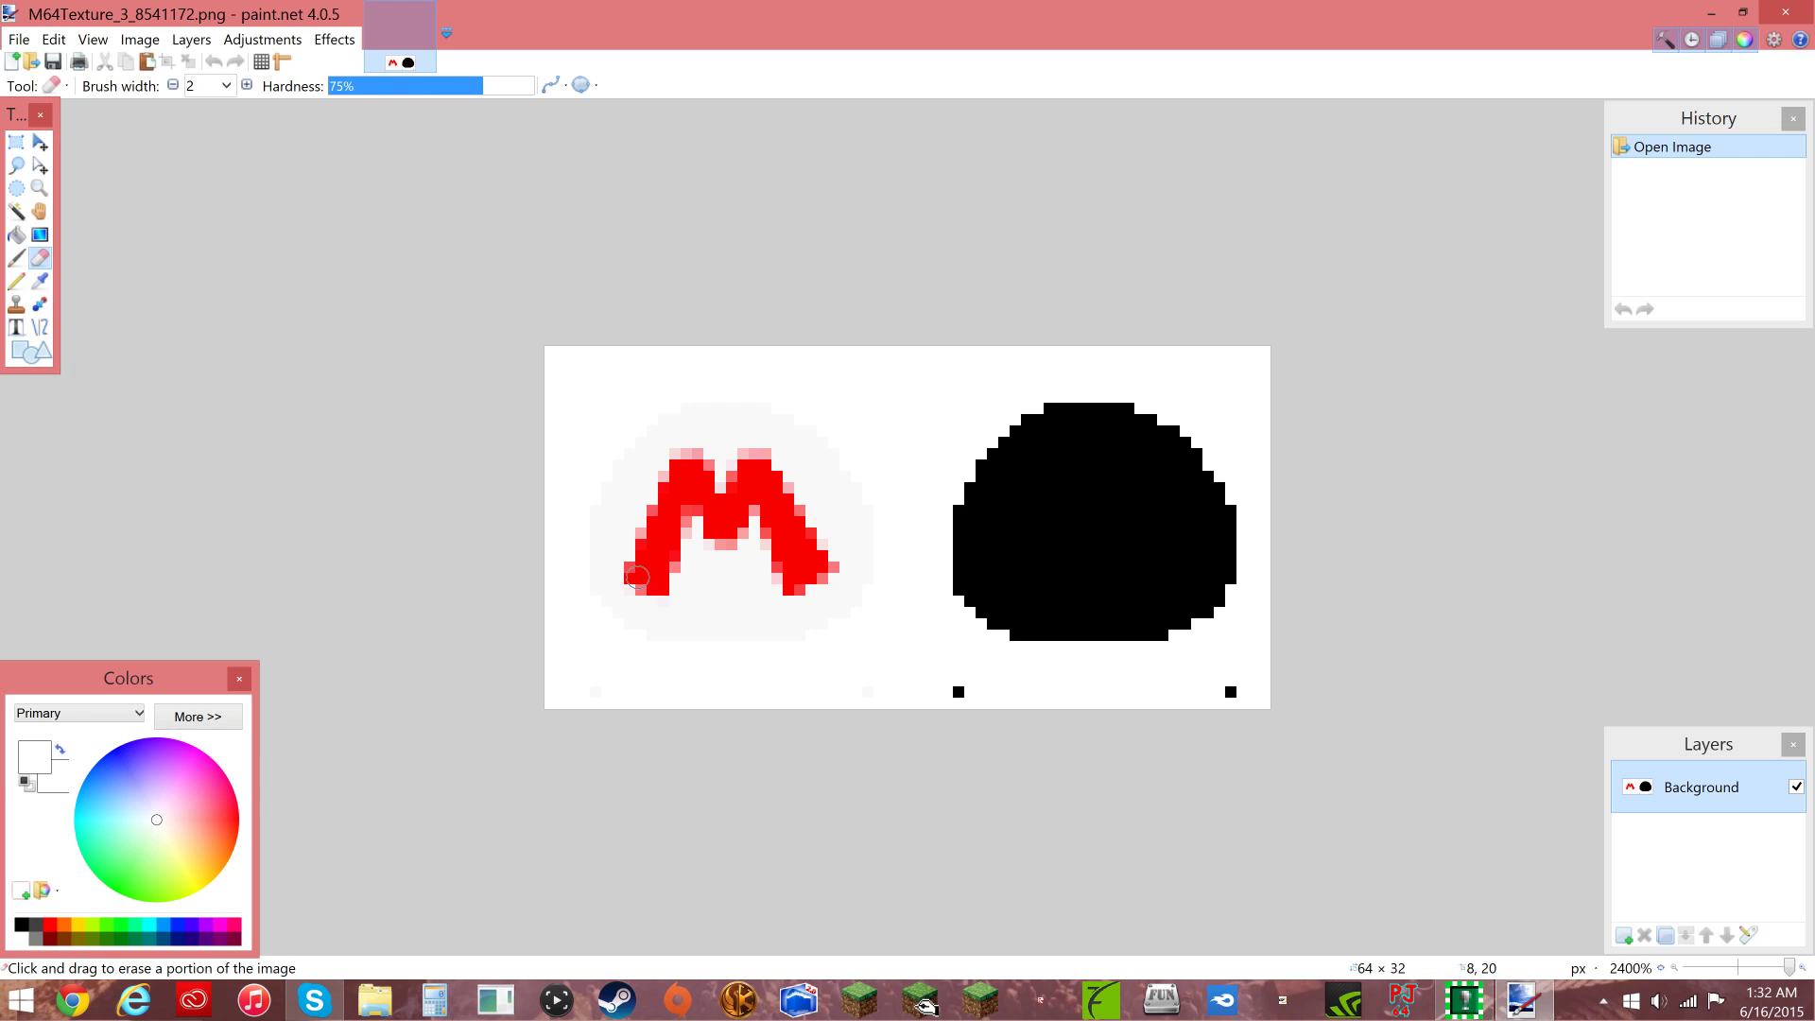
left_click_drag(637, 575, 659, 554)
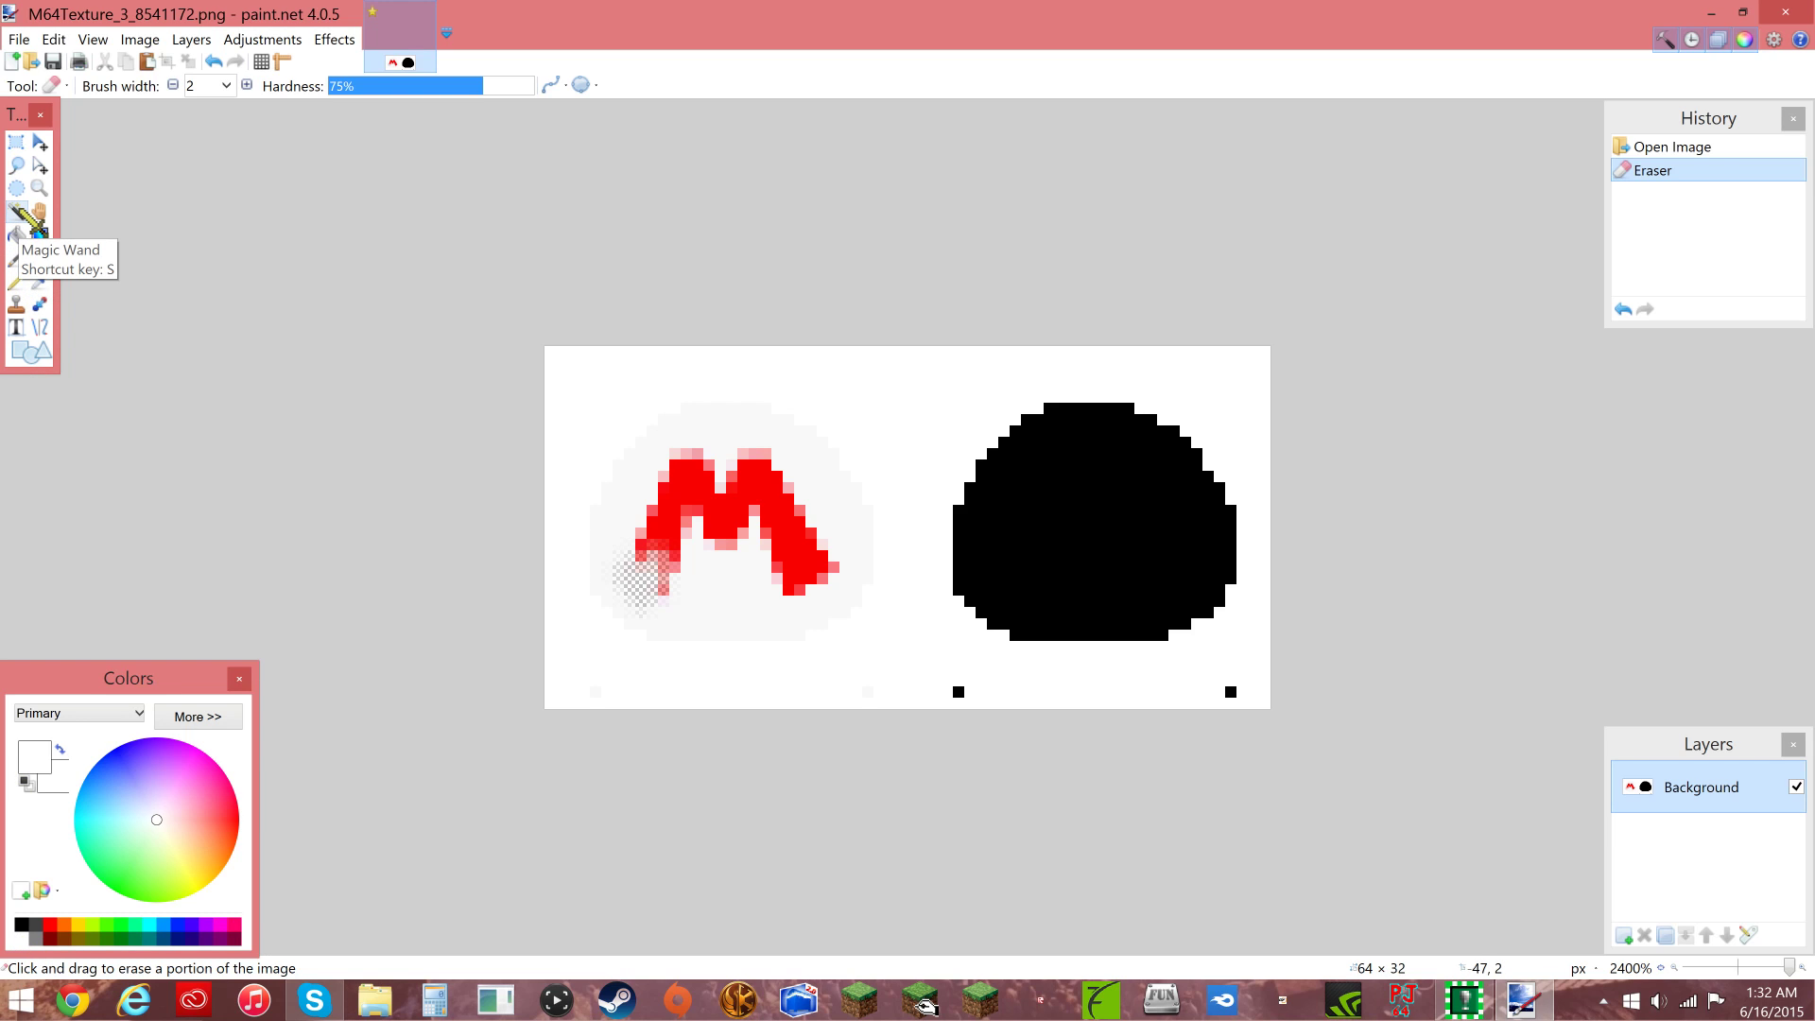
- Paint over the rest of the red M in white with the Paintbrush
left_click(33, 224)
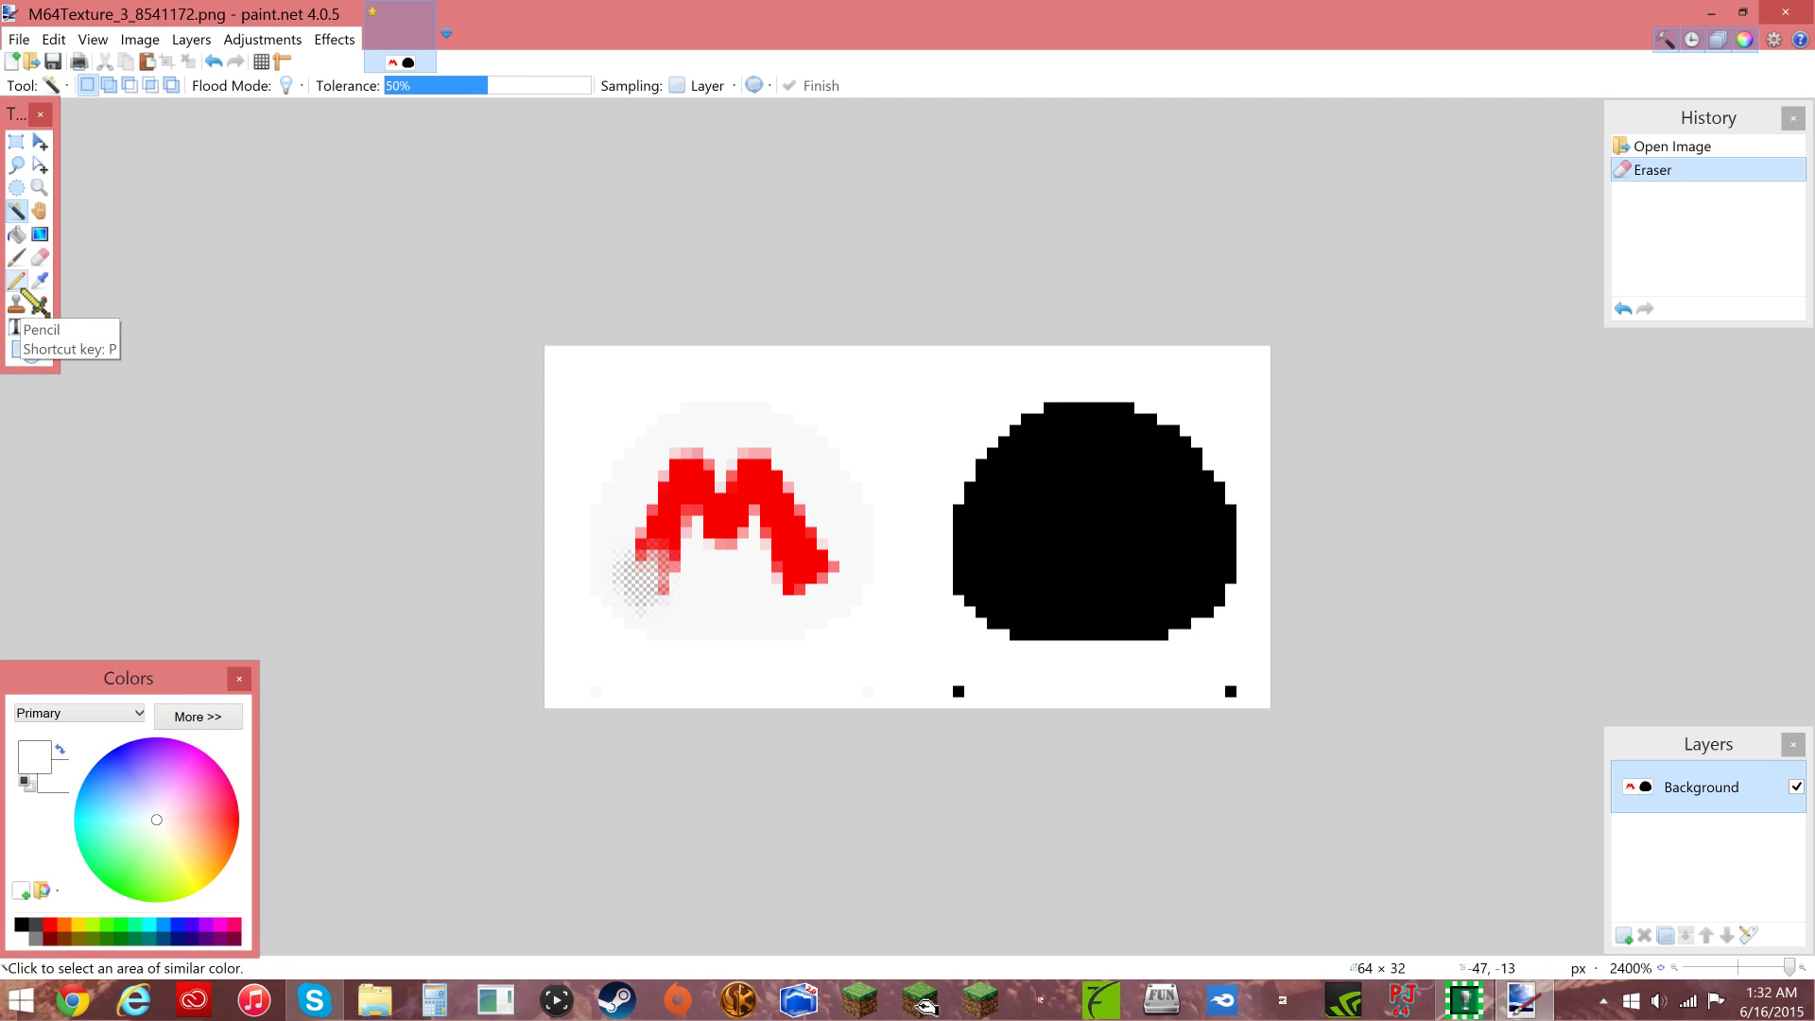
left_click(17, 257)
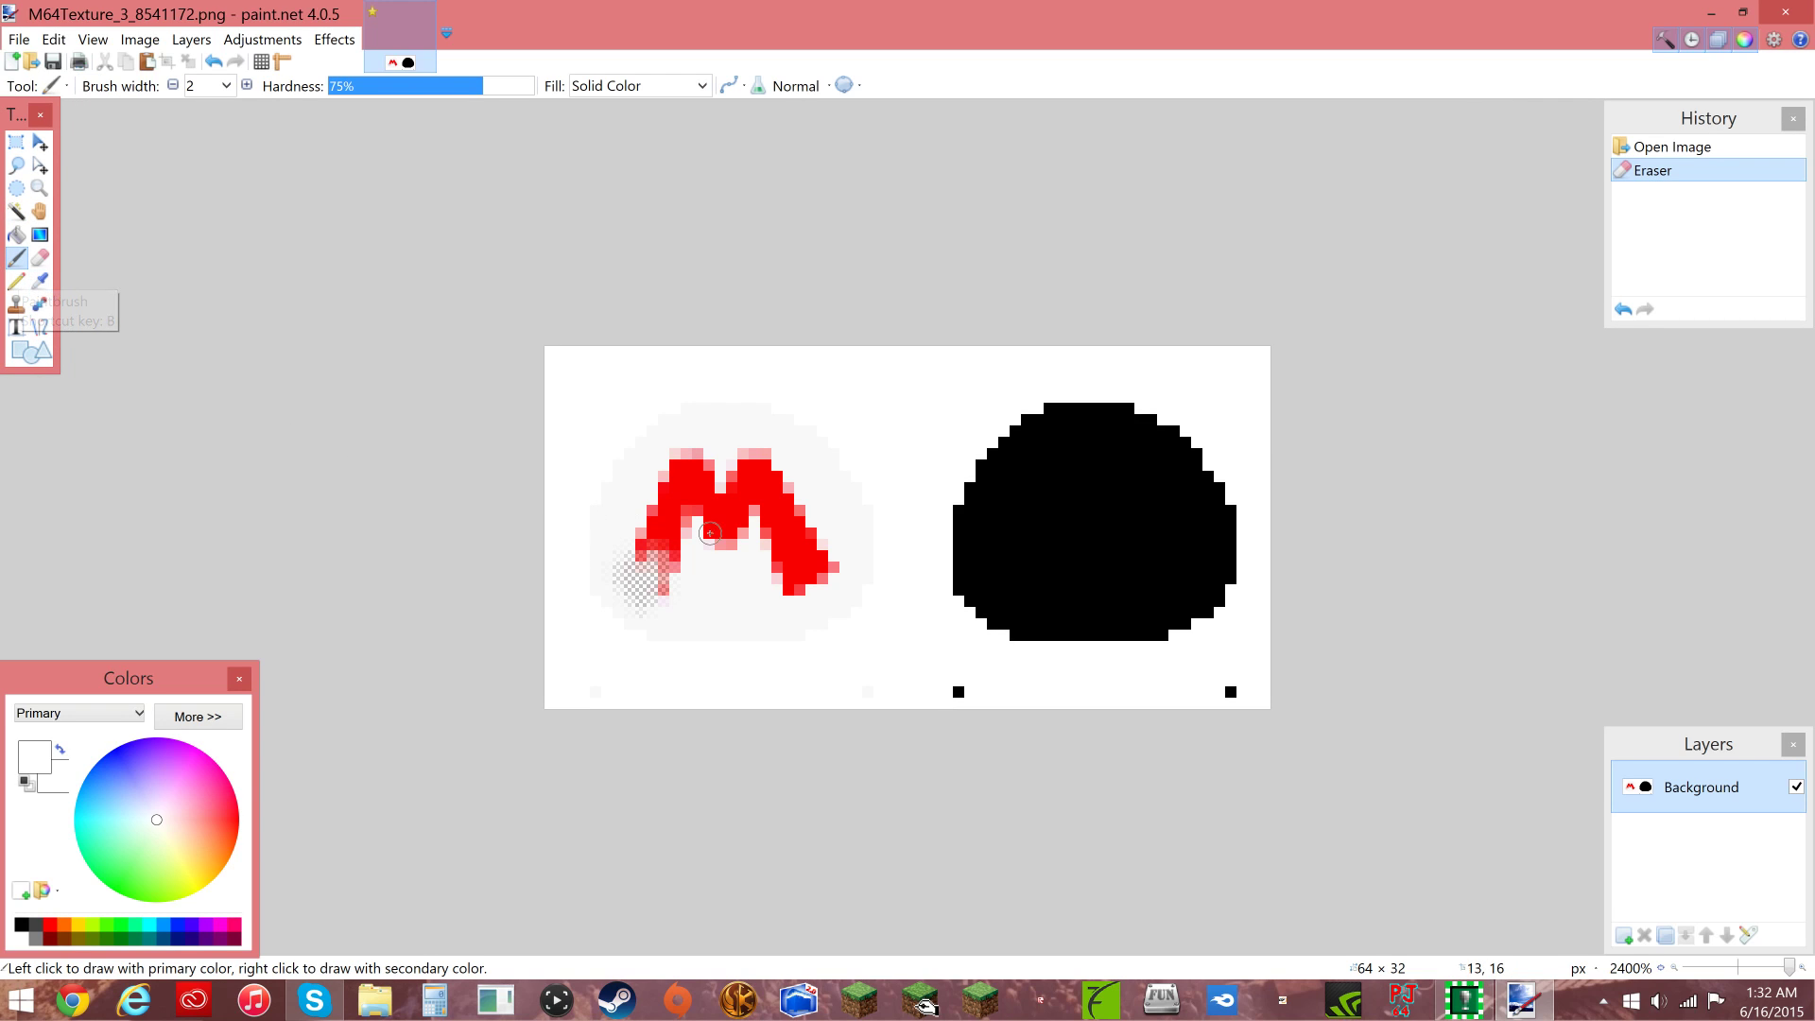
mouse_move(677, 552)
left_mouse_down()
mouse_move(717, 574)
mouse_move(625, 575)
left_mouse_up()
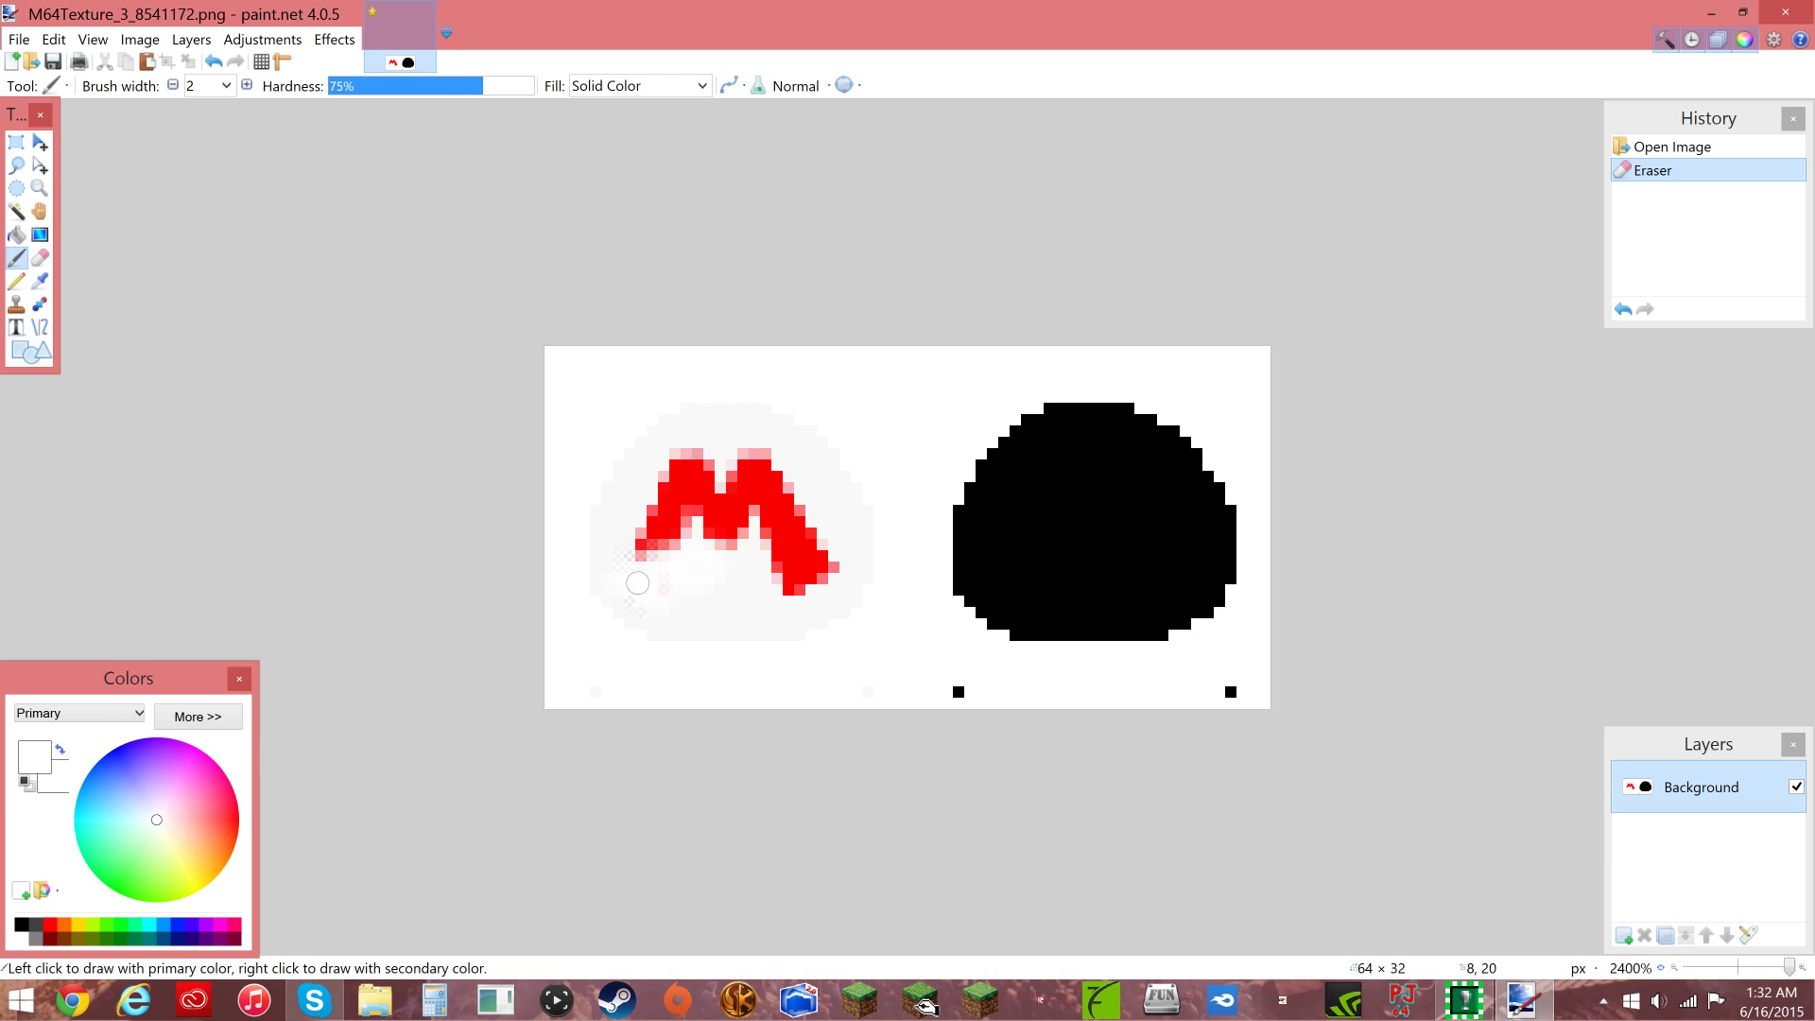
mouse_move(637, 581)
left_mouse_down()
mouse_move(696, 461)
mouse_move(689, 525)
mouse_move(731, 497)
mouse_move(726, 520)
mouse_move(760, 460)
mouse_move(777, 483)
mouse_move(764, 488)
left_mouse_up()
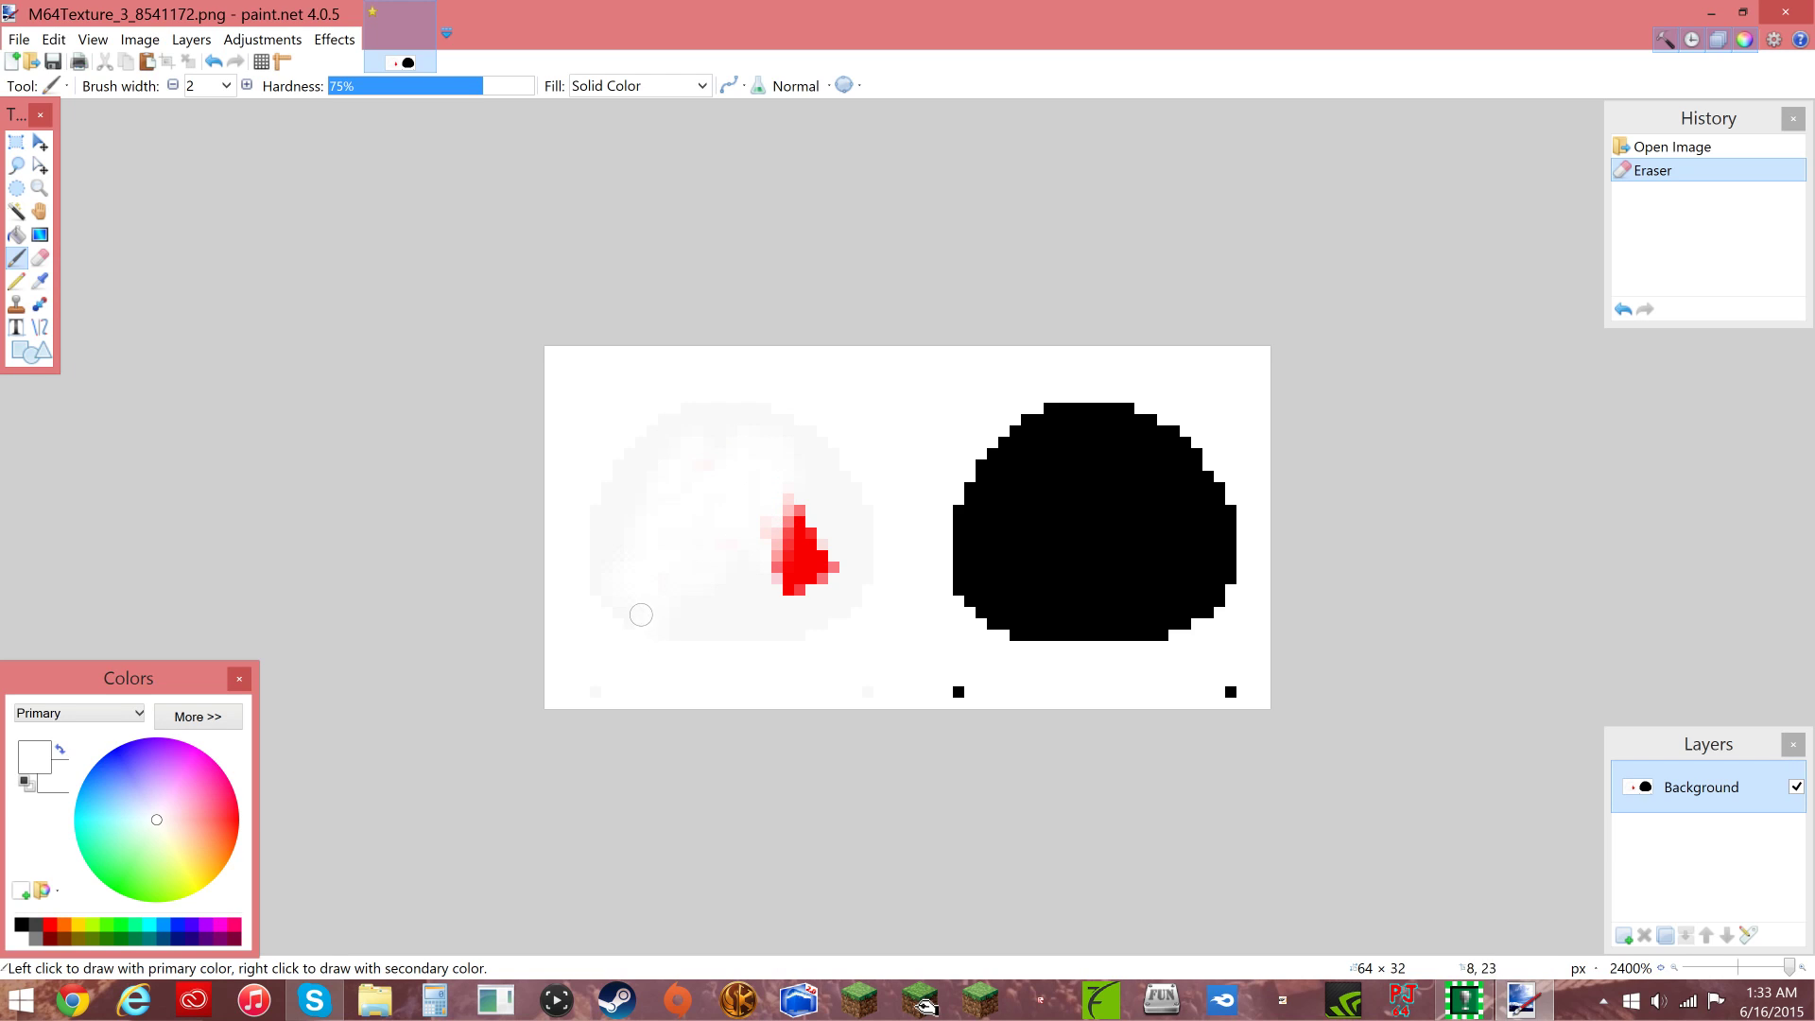
mouse_move(802, 504)
left_mouse_down()
mouse_move(809, 561)
mouse_move(751, 513)
mouse_move(794, 532)
mouse_move(775, 582)
mouse_move(835, 556)
mouse_move(787, 579)
mouse_move(805, 578)
mouse_move(807, 496)
left_mouse_up()
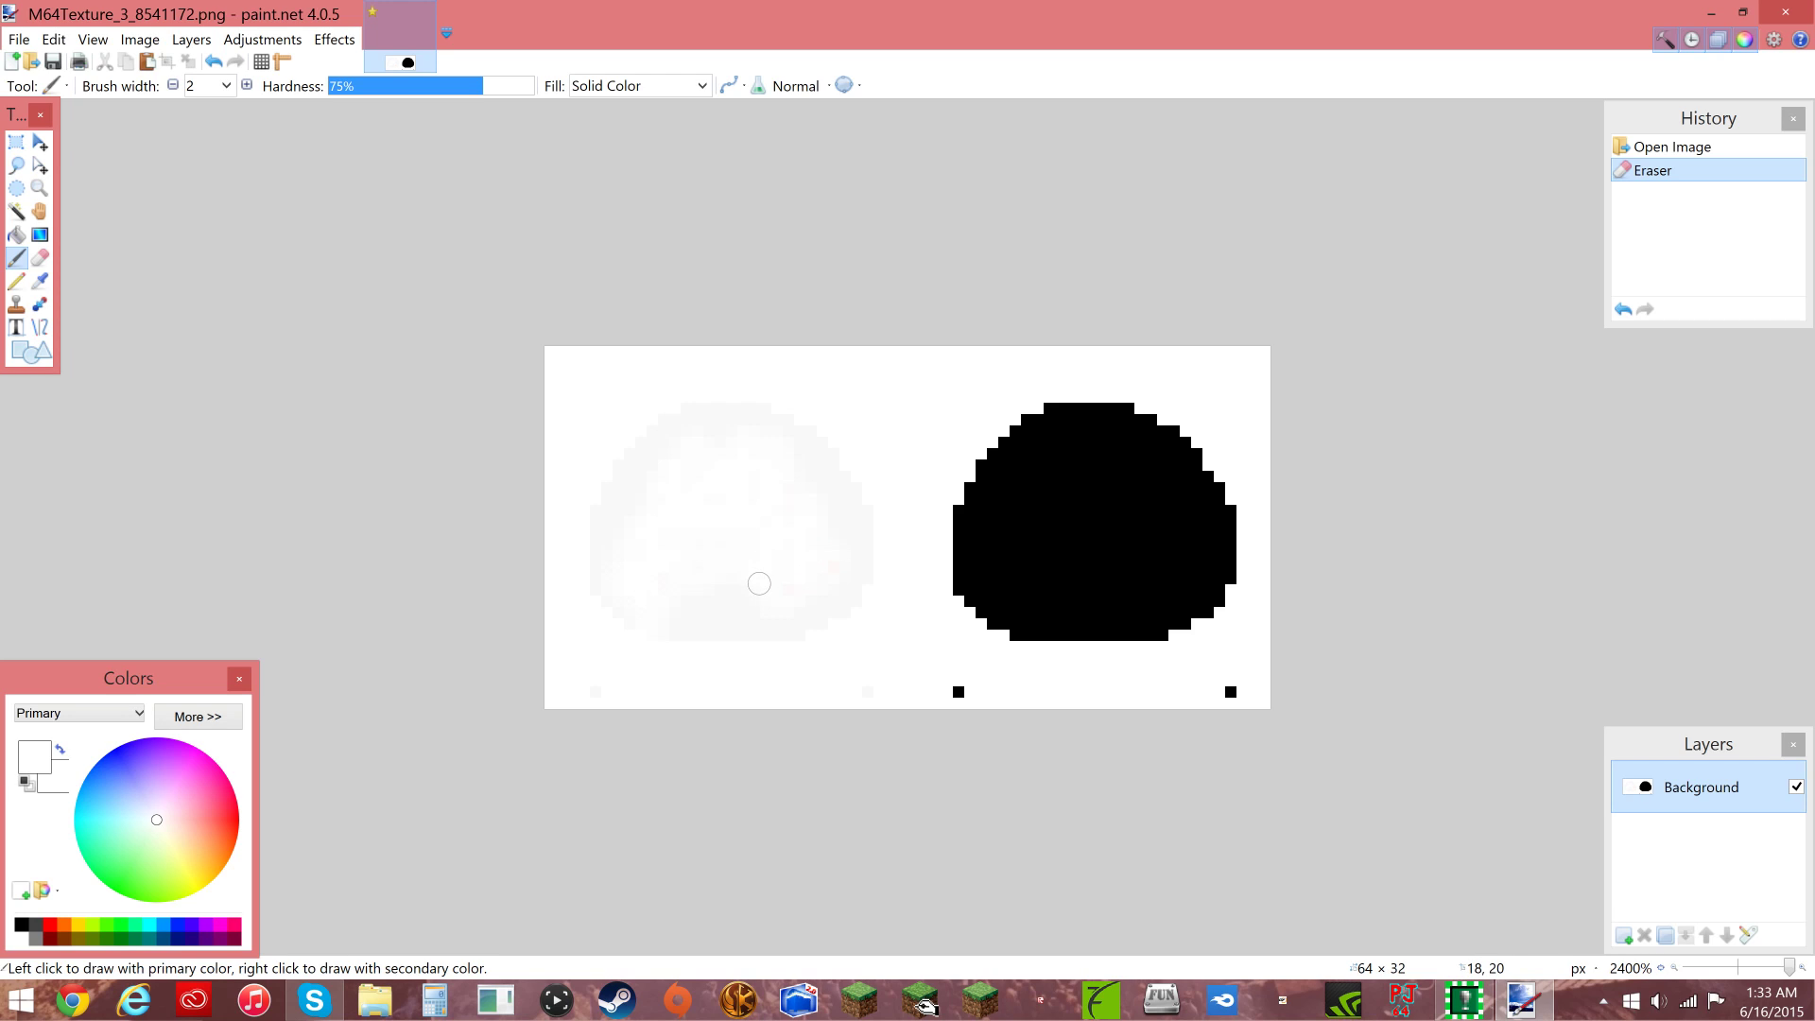
left_click(751, 603)
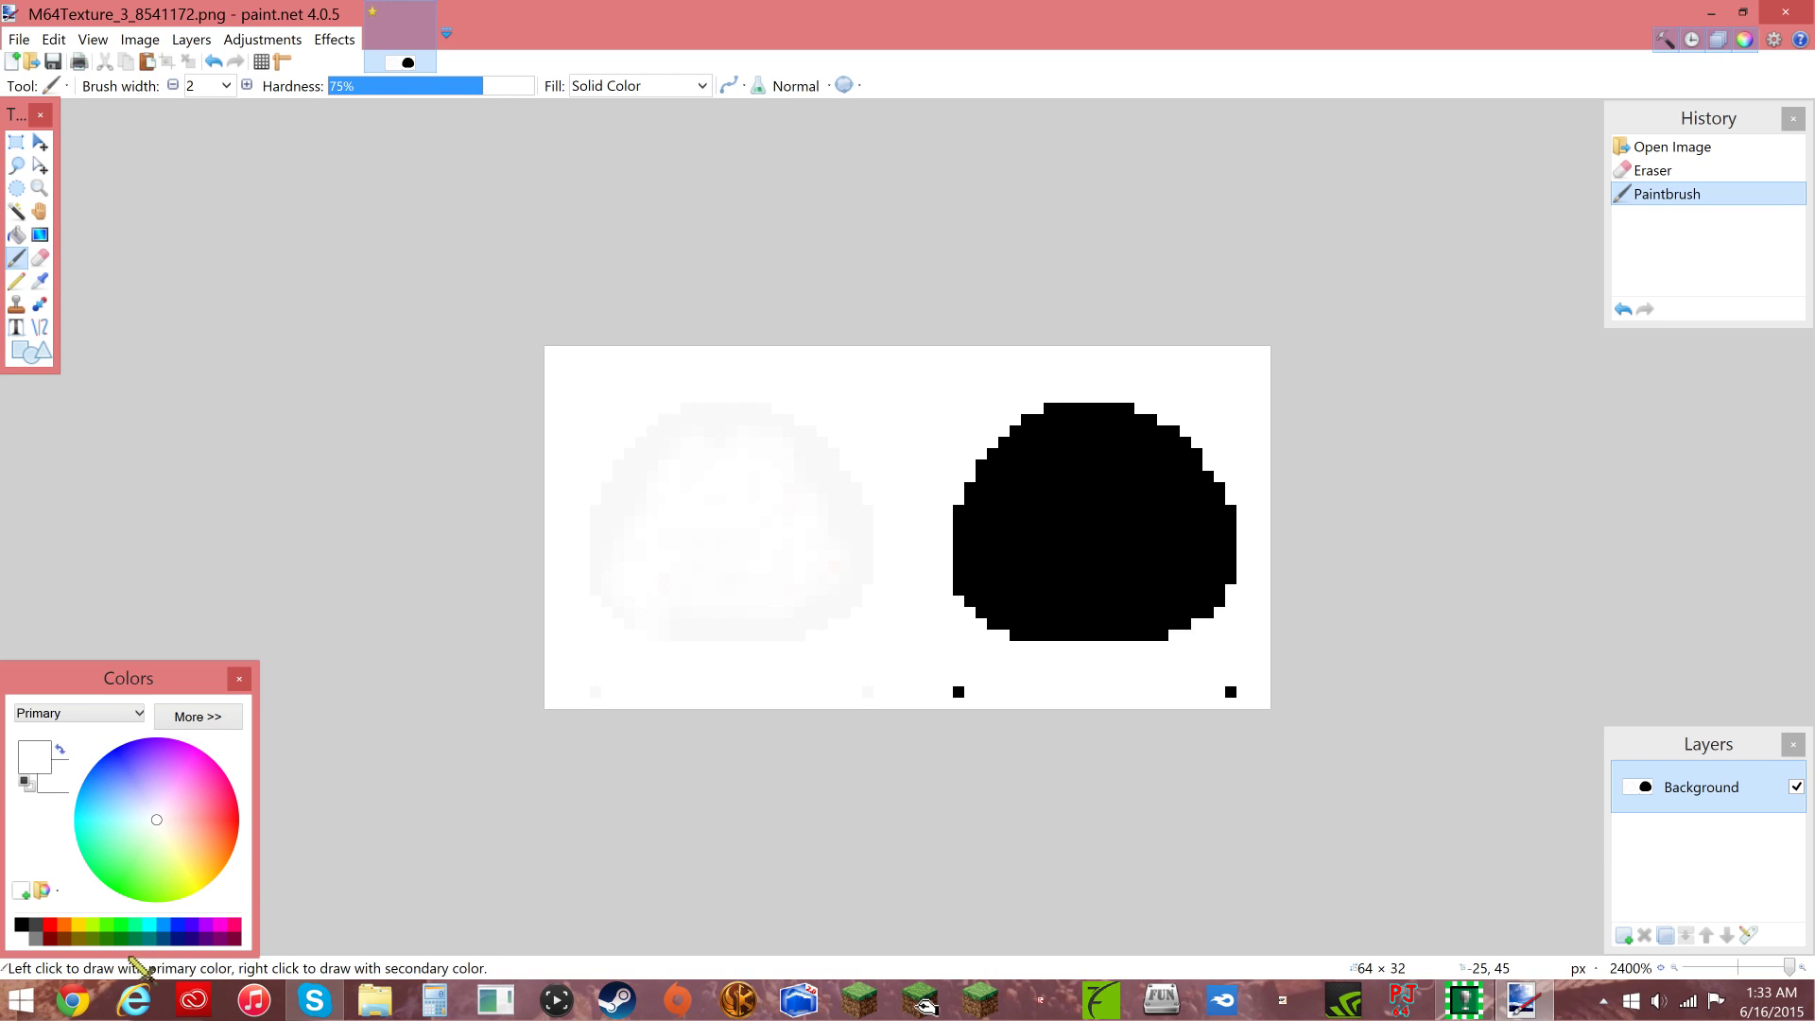
- Paint a blue letter D inside the blank white emblem
left_click(178, 929)
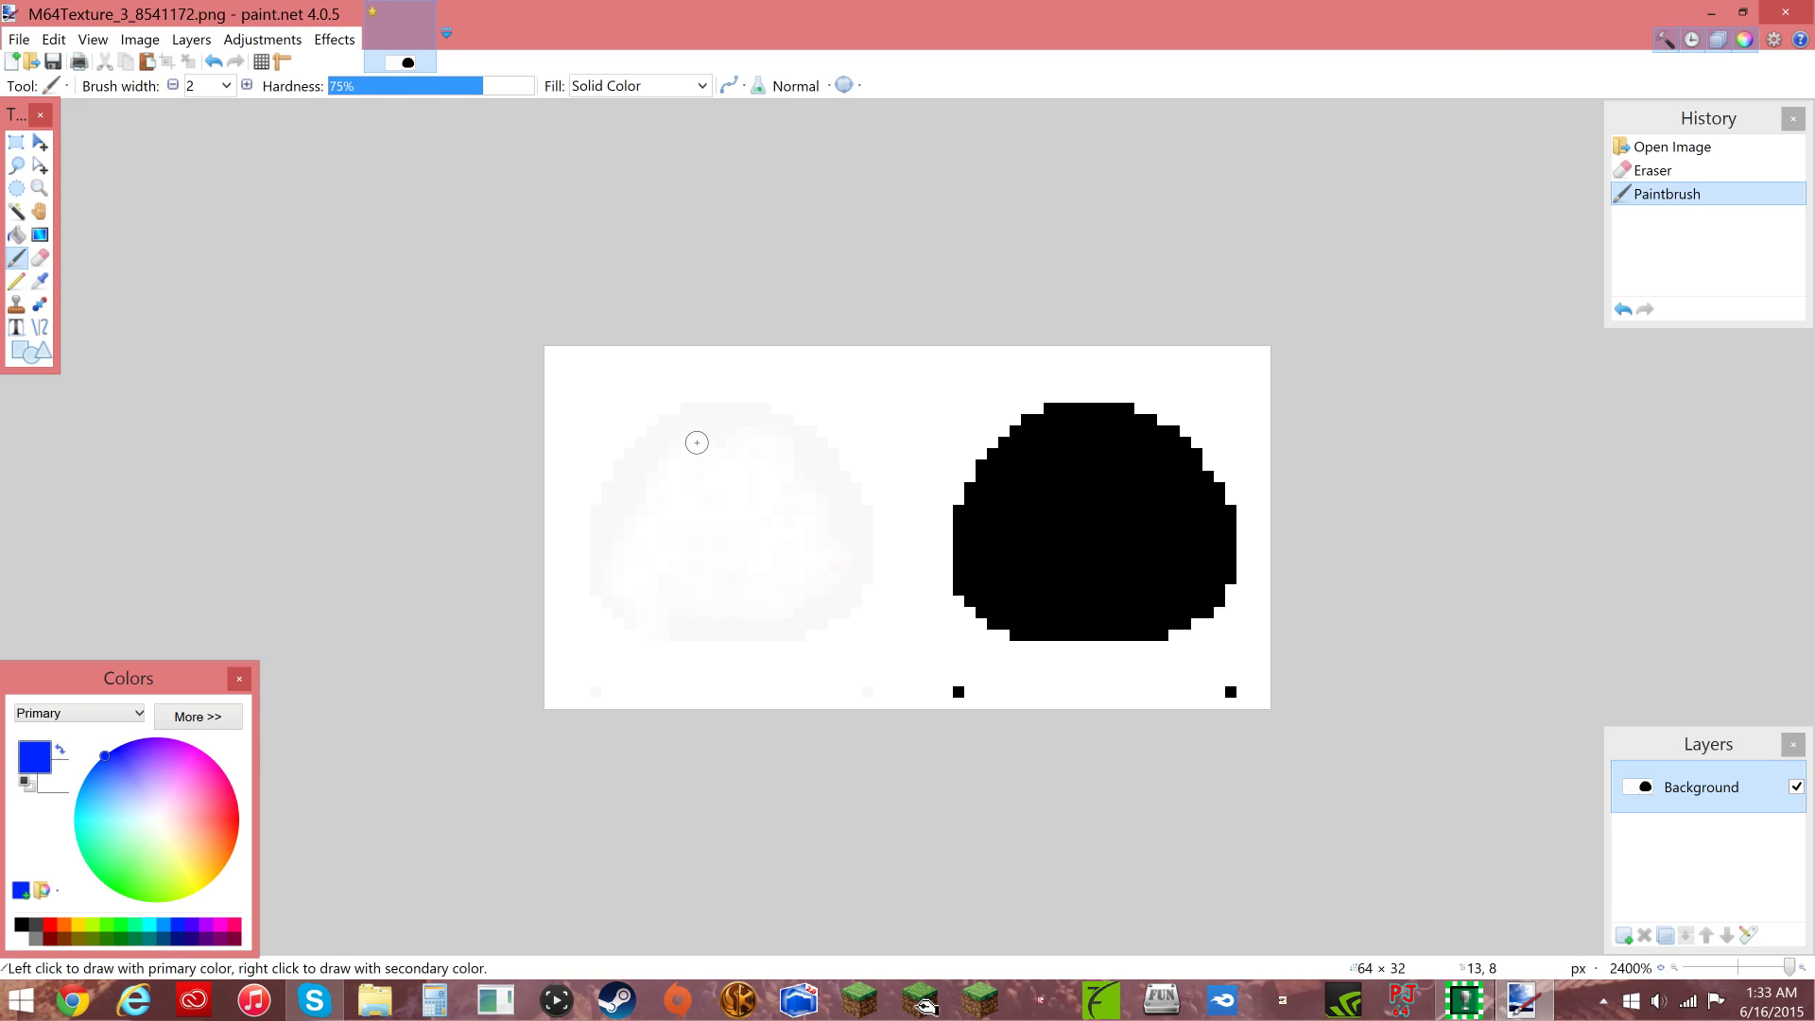
mouse_move(695, 443)
left_mouse_down()
mouse_move(694, 580)
mouse_move(731, 582)
mouse_move(774, 547)
mouse_move(773, 482)
mouse_move(697, 440)
left_mouse_up()
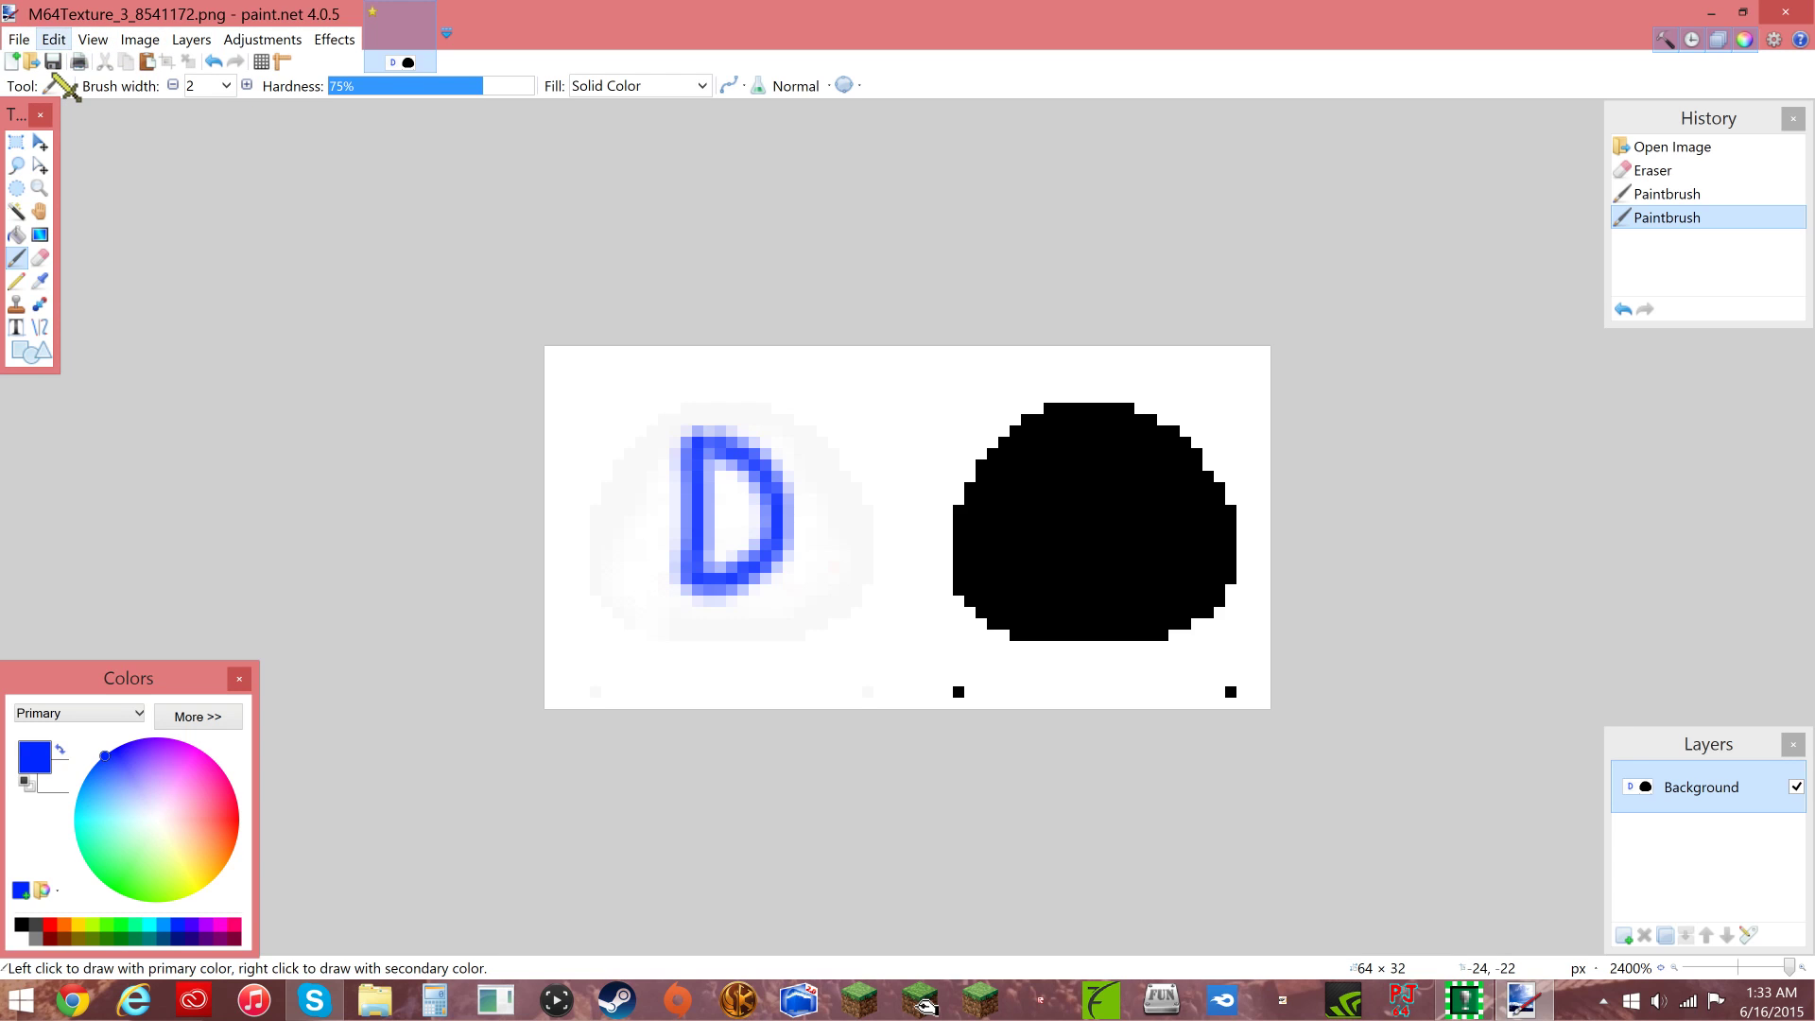
left_click(20, 38)
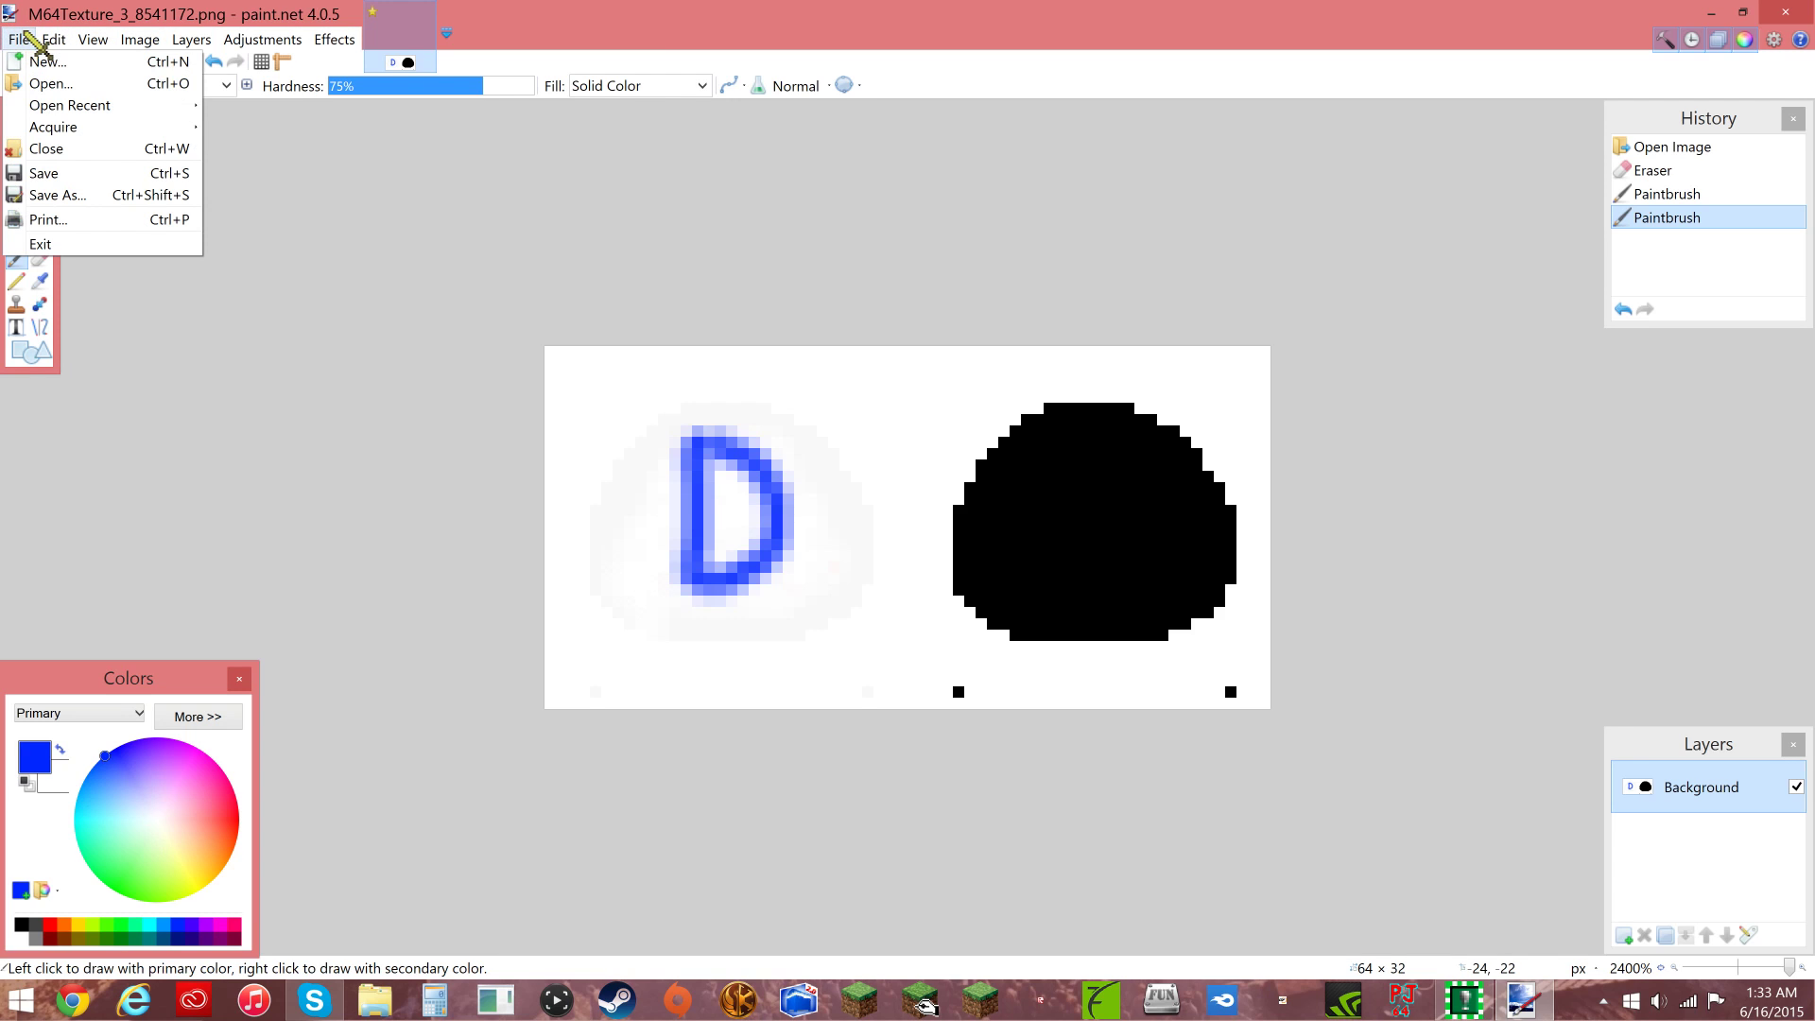
- Start a Save As for the texture, then cancel it
left_click(53, 195)
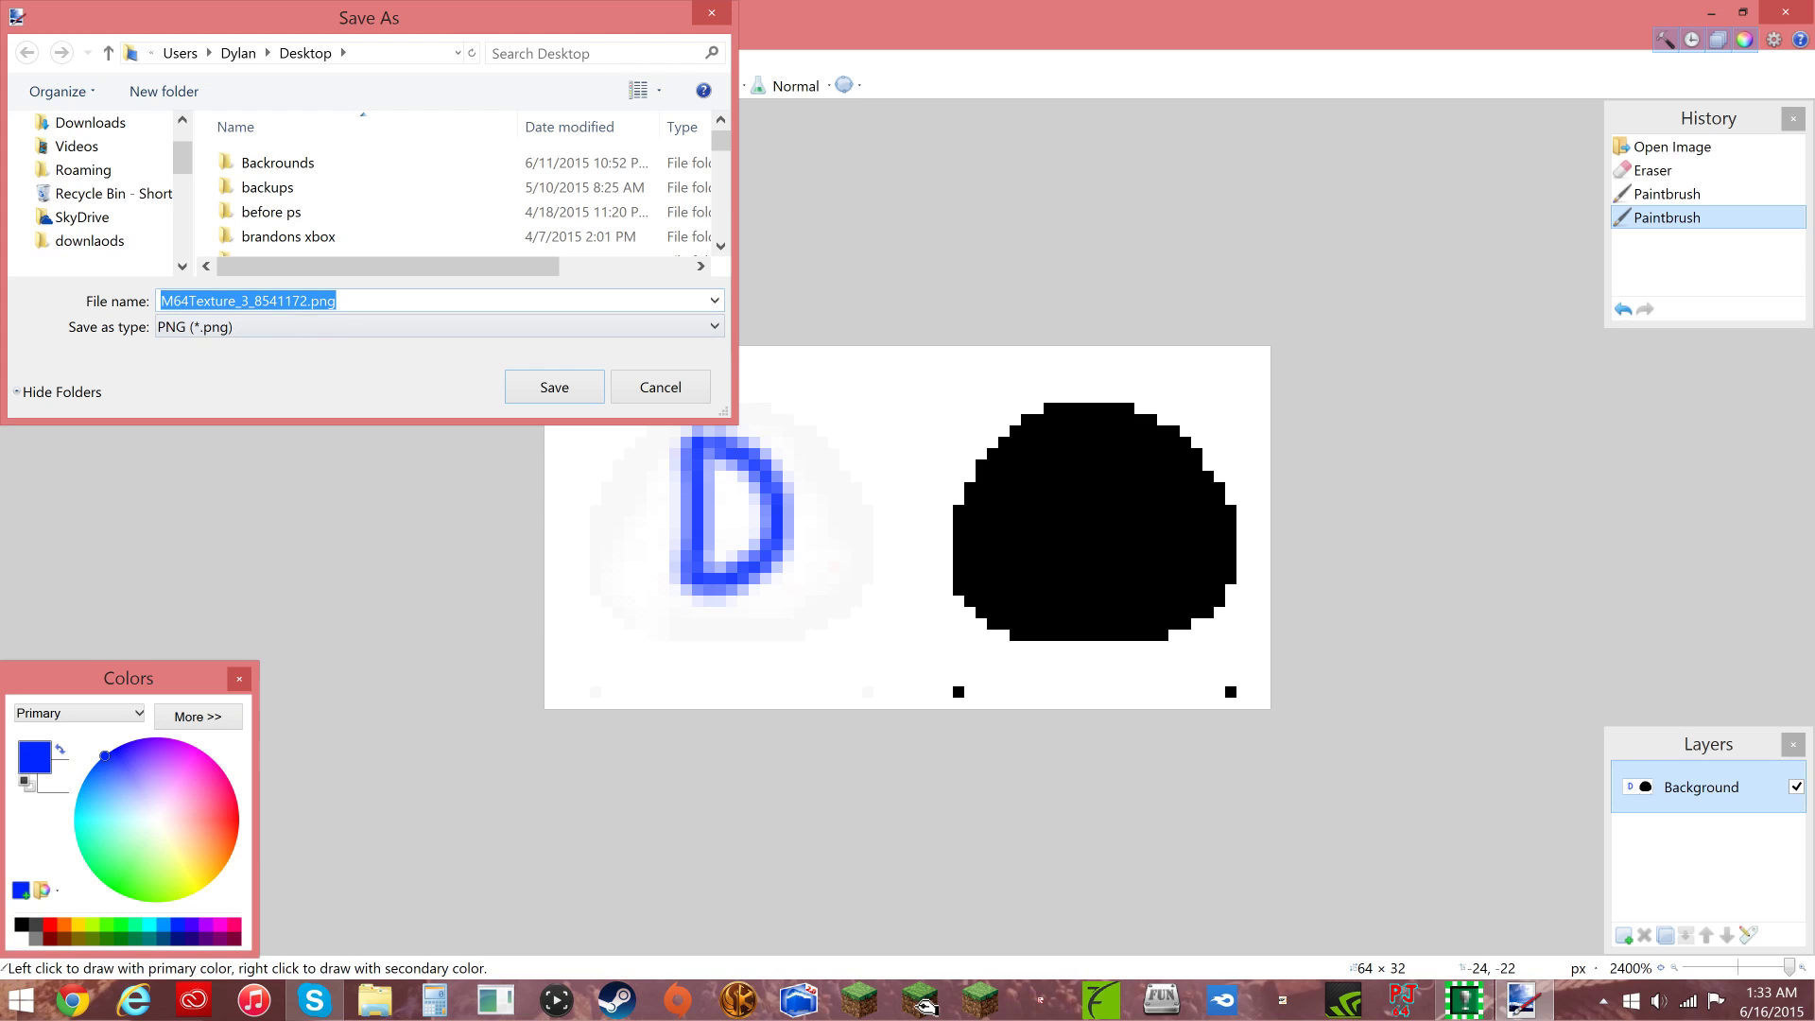
key("End")
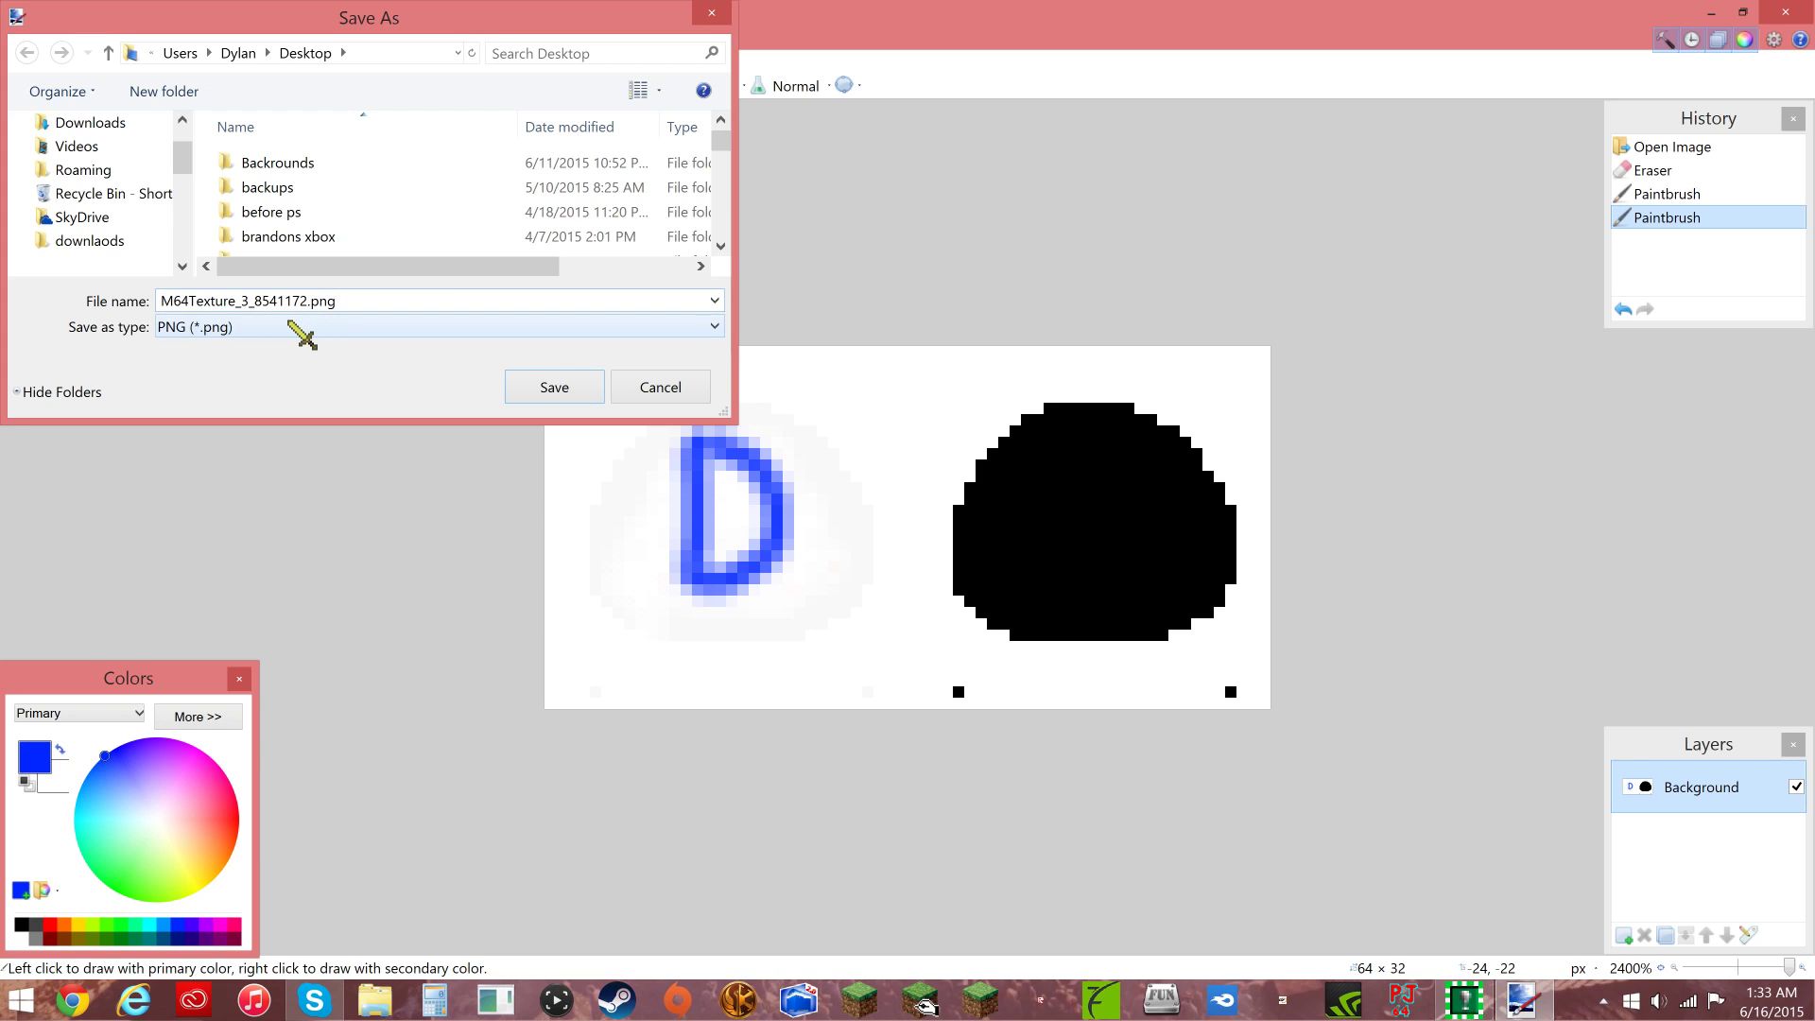
left_click(659, 387)
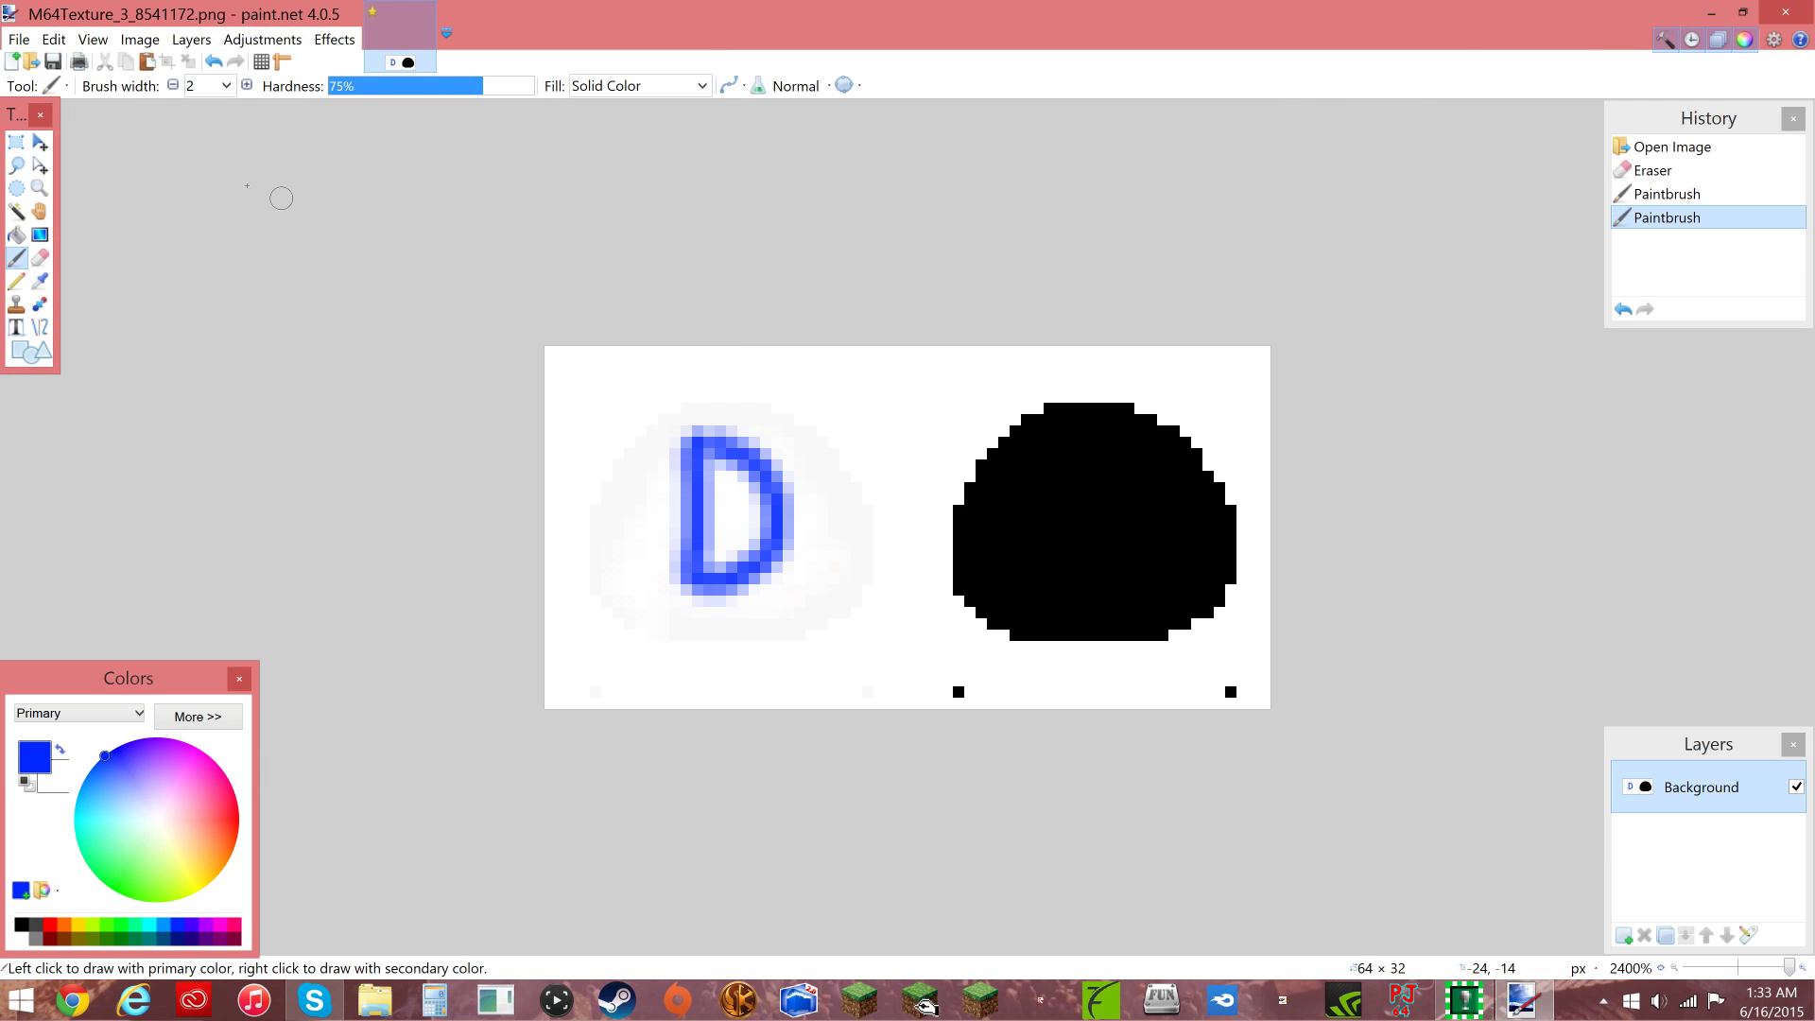
- Save the texture to the Desktop as PNG M64Texture_3_85411172.png and close paint.net
left_click(20, 40)
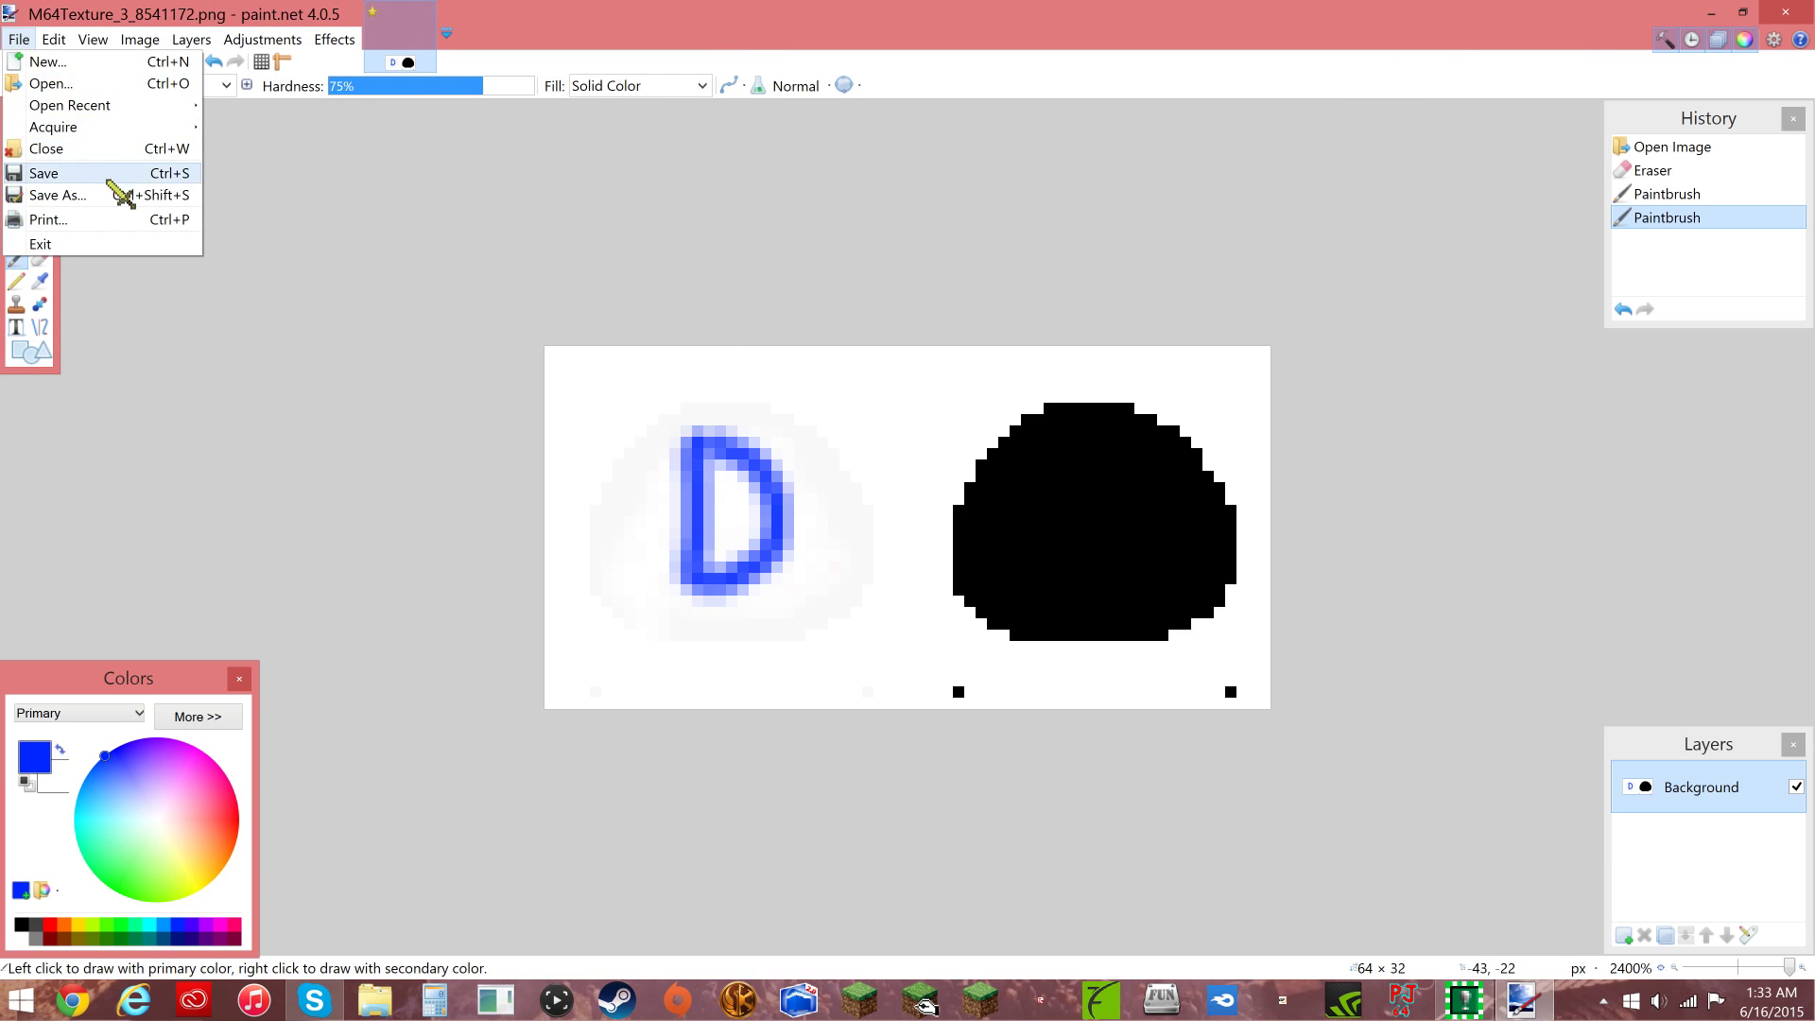
left_click(57, 195)
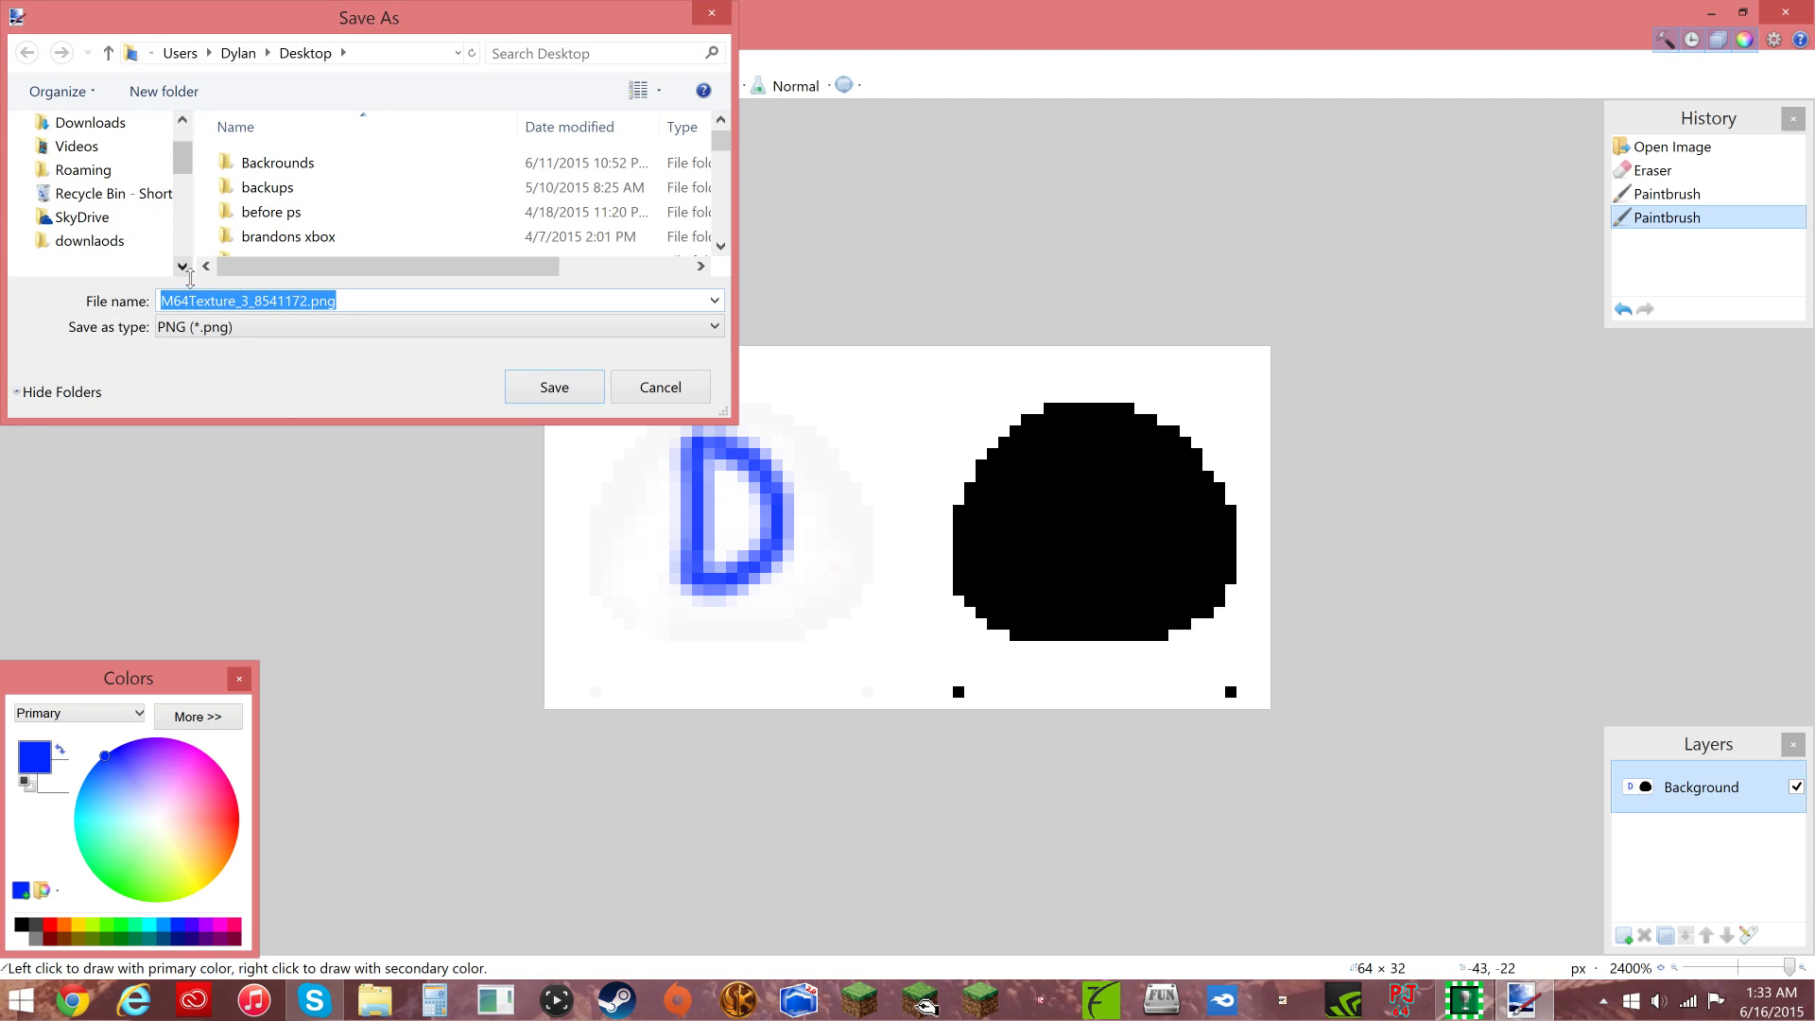
left_click(252, 301)
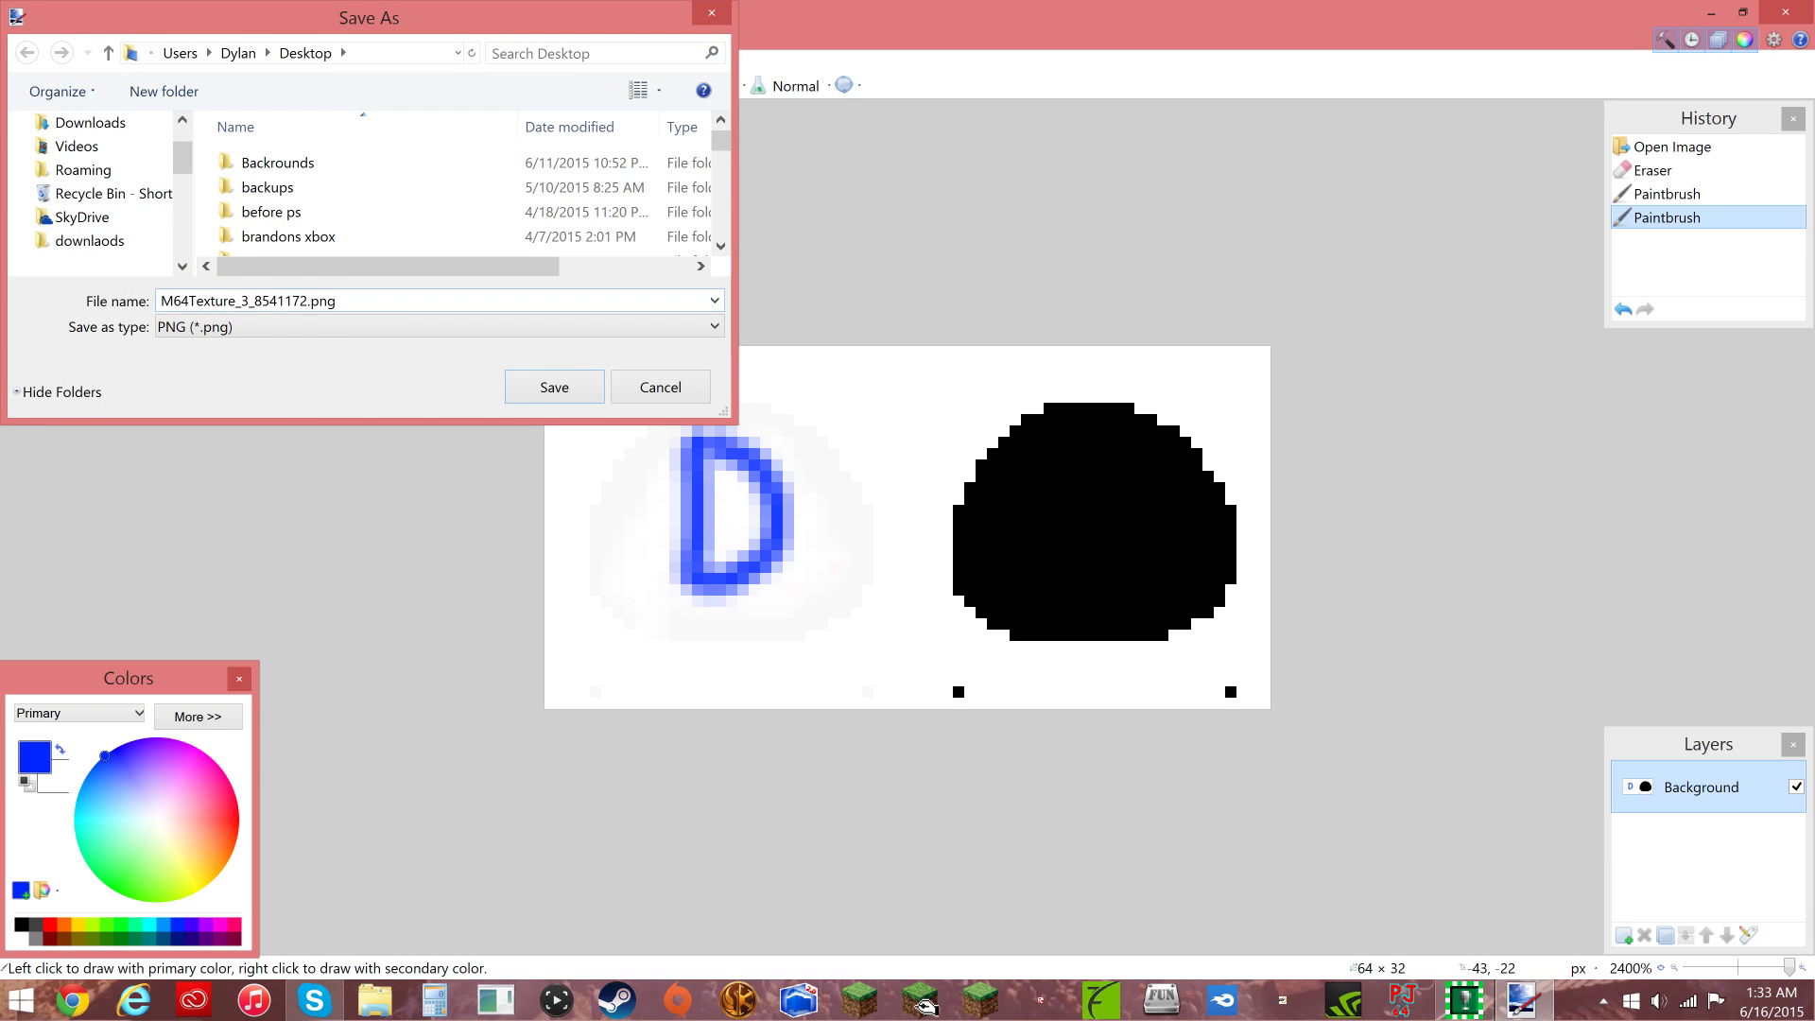
type("1")
left_click_drag(85, 169, 192, 125)
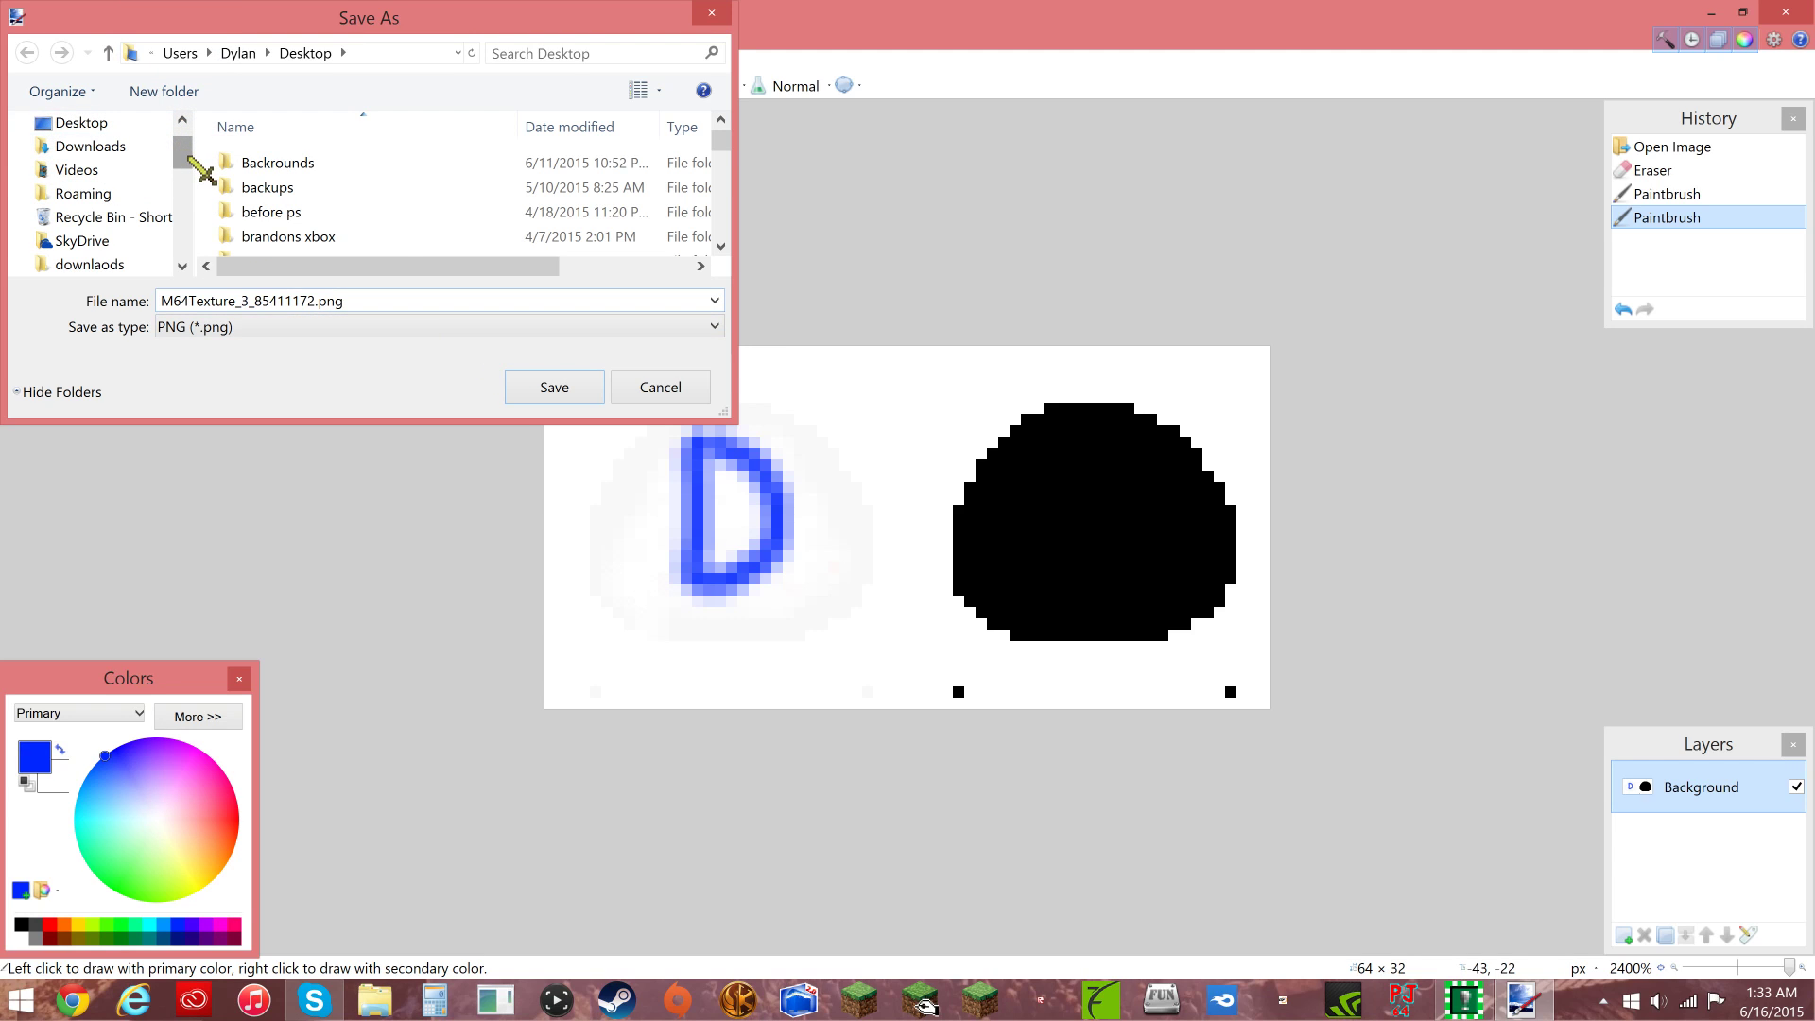
left_click(81, 151)
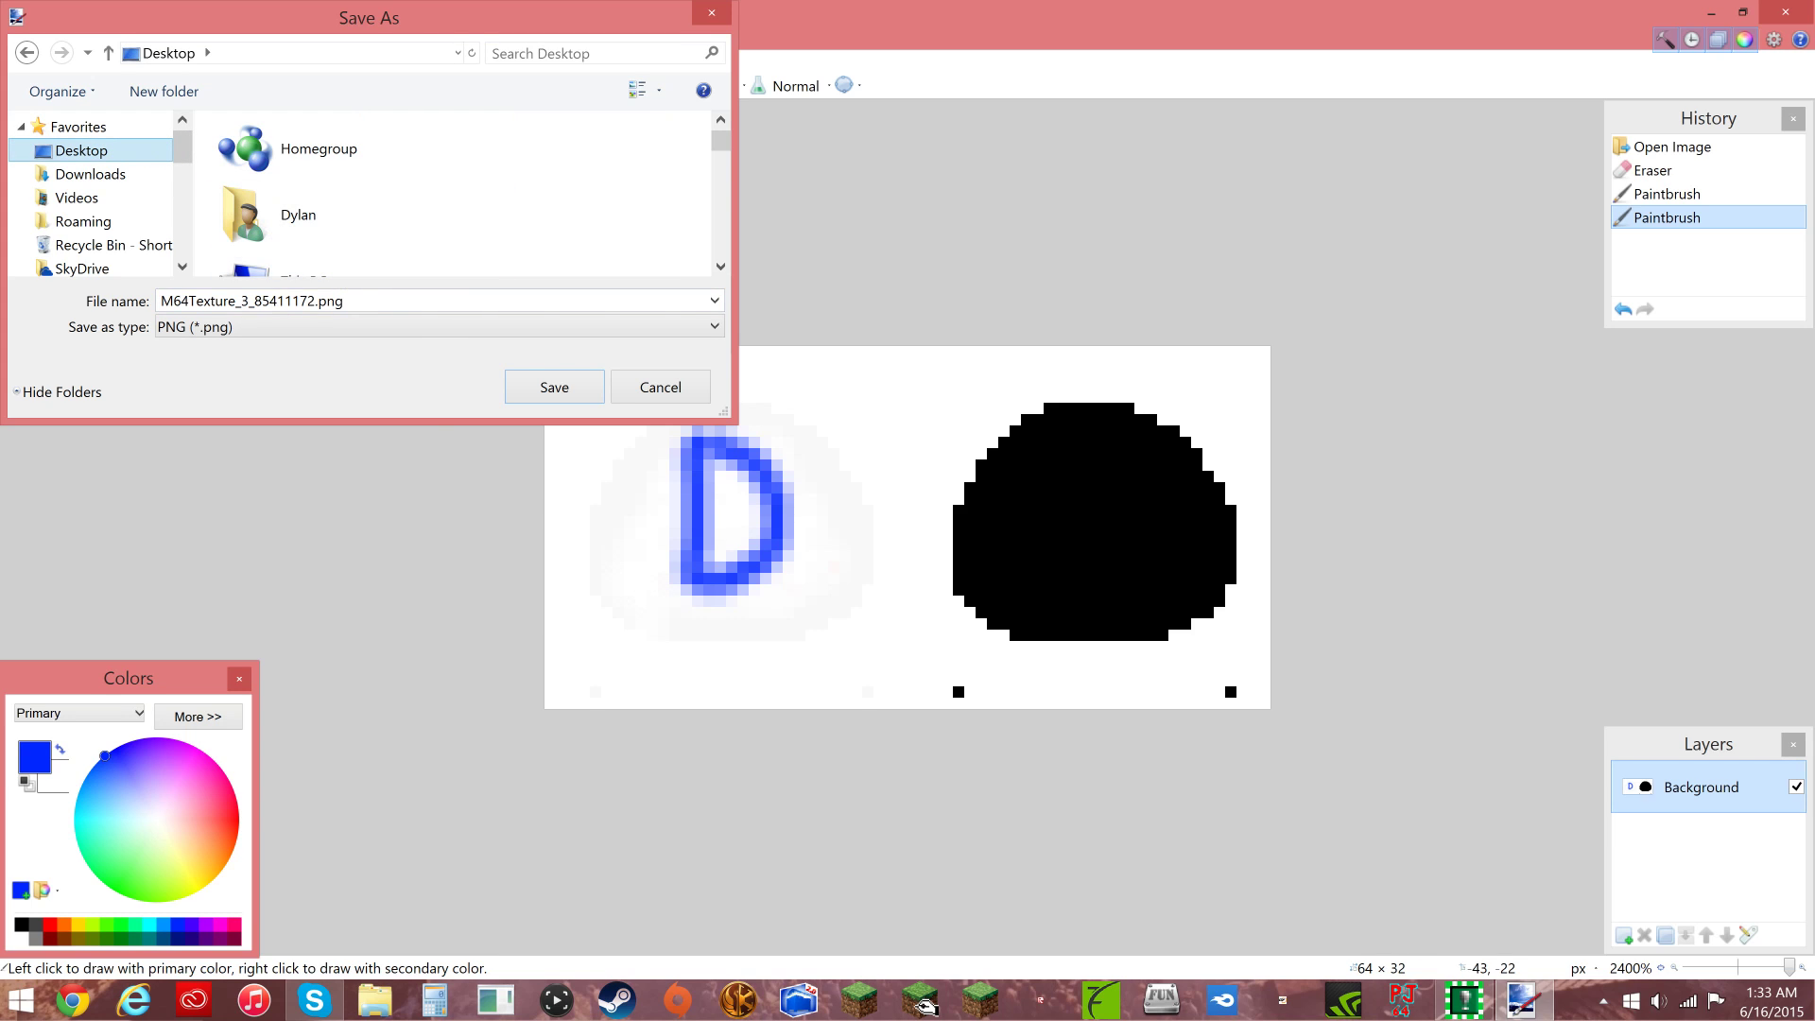
left_click(545, 388)
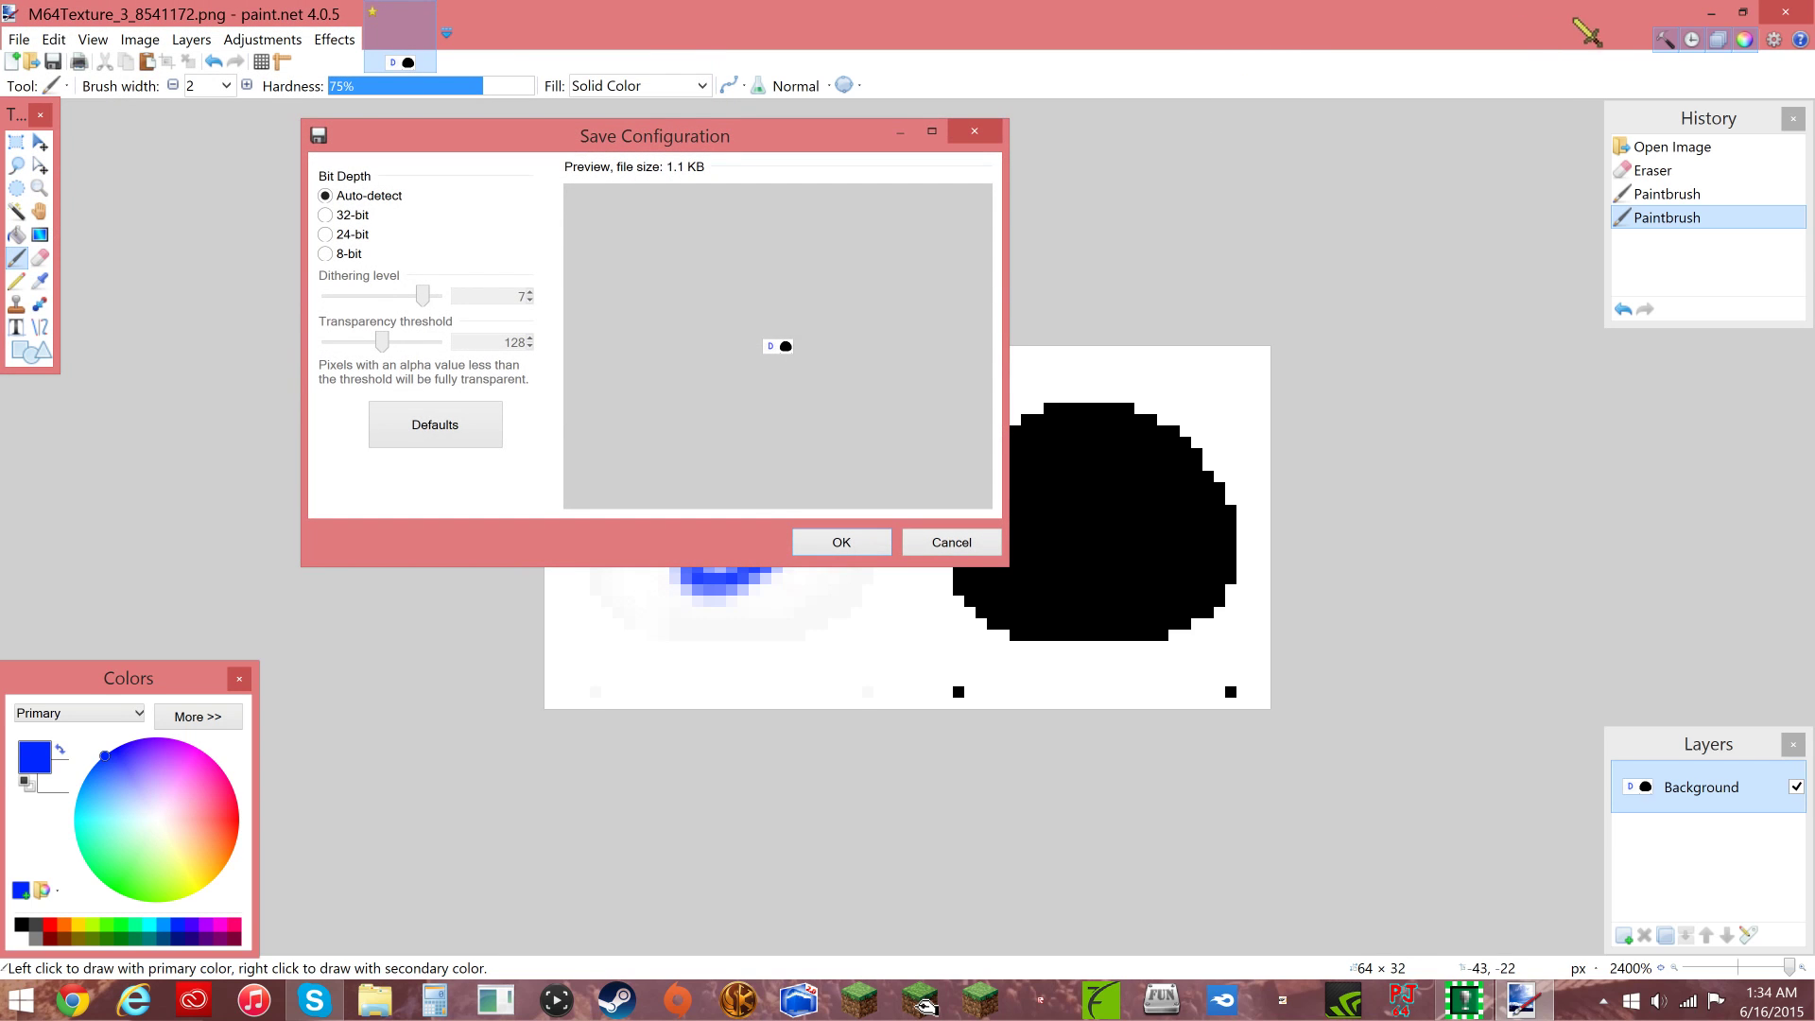
left_click(841, 543)
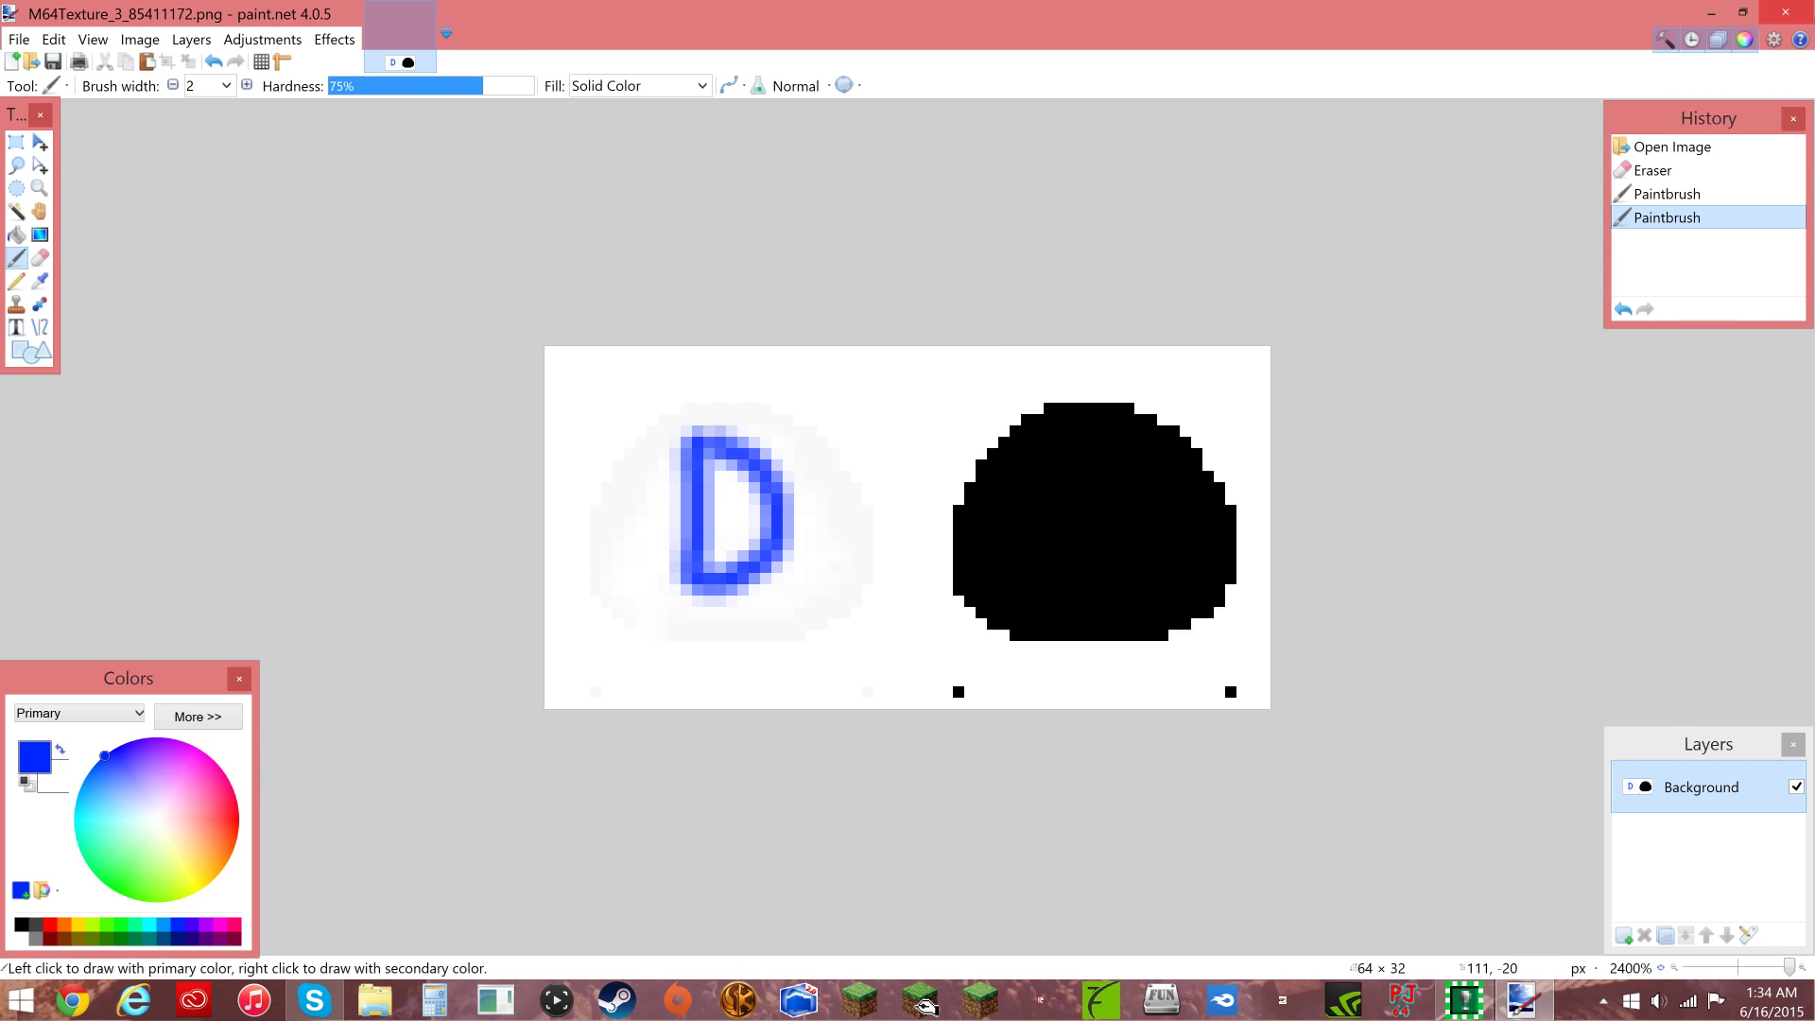
left_click(1784, 12)
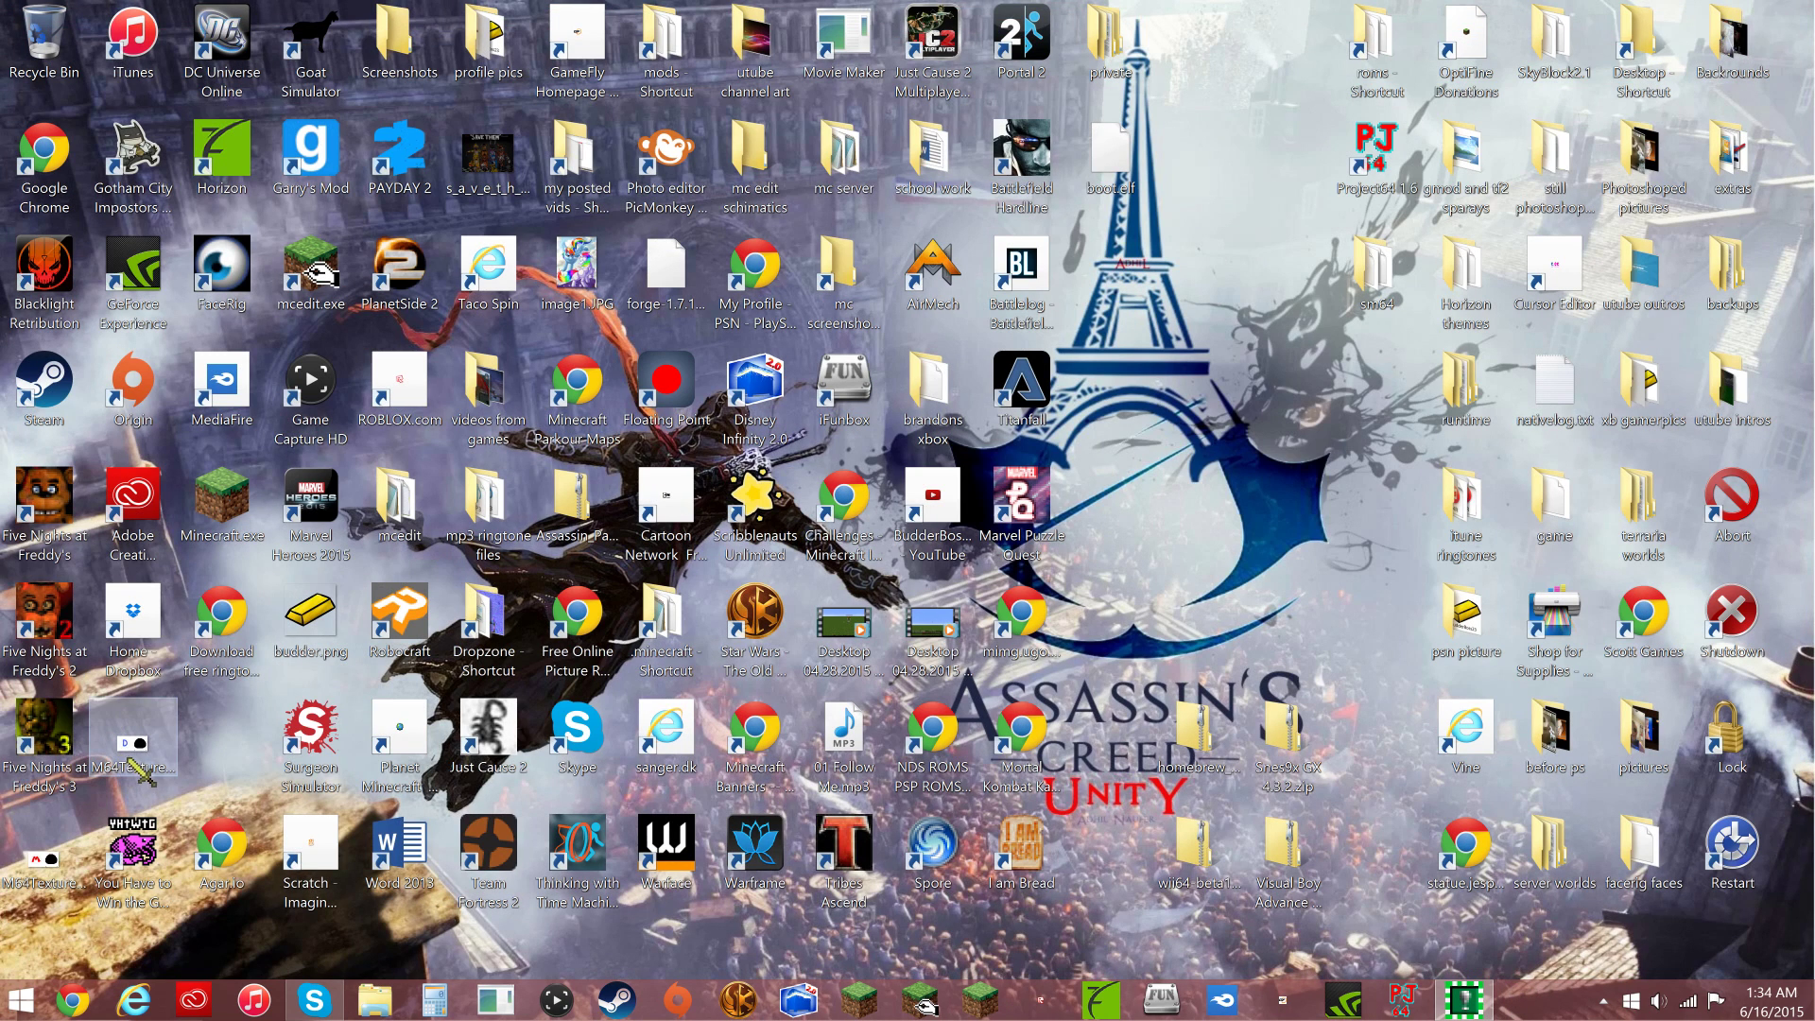
- Import M64Texture_3_85411172.png as texture 3, return to the level editor, and close
mouse_move(133, 740)
left_mouse_down()
mouse_move(1142, 385)
mouse_move(1119, 284)
left_mouse_up()
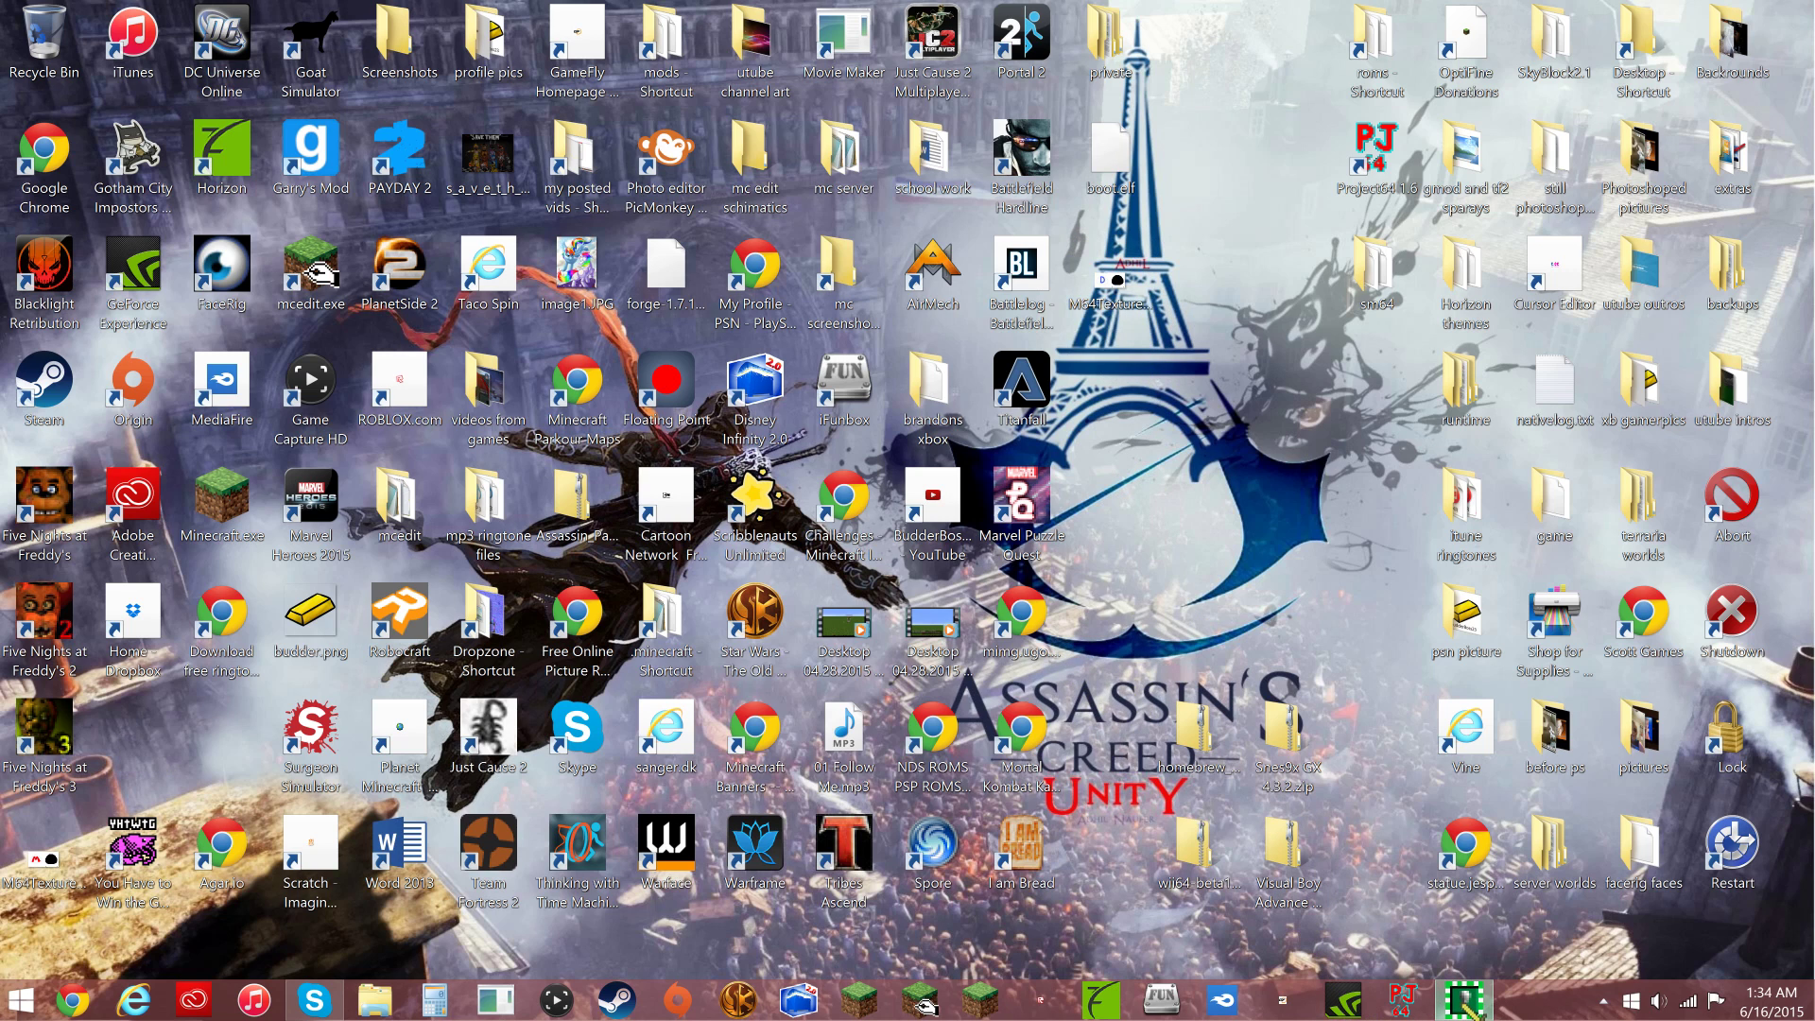
left_click(1464, 1000)
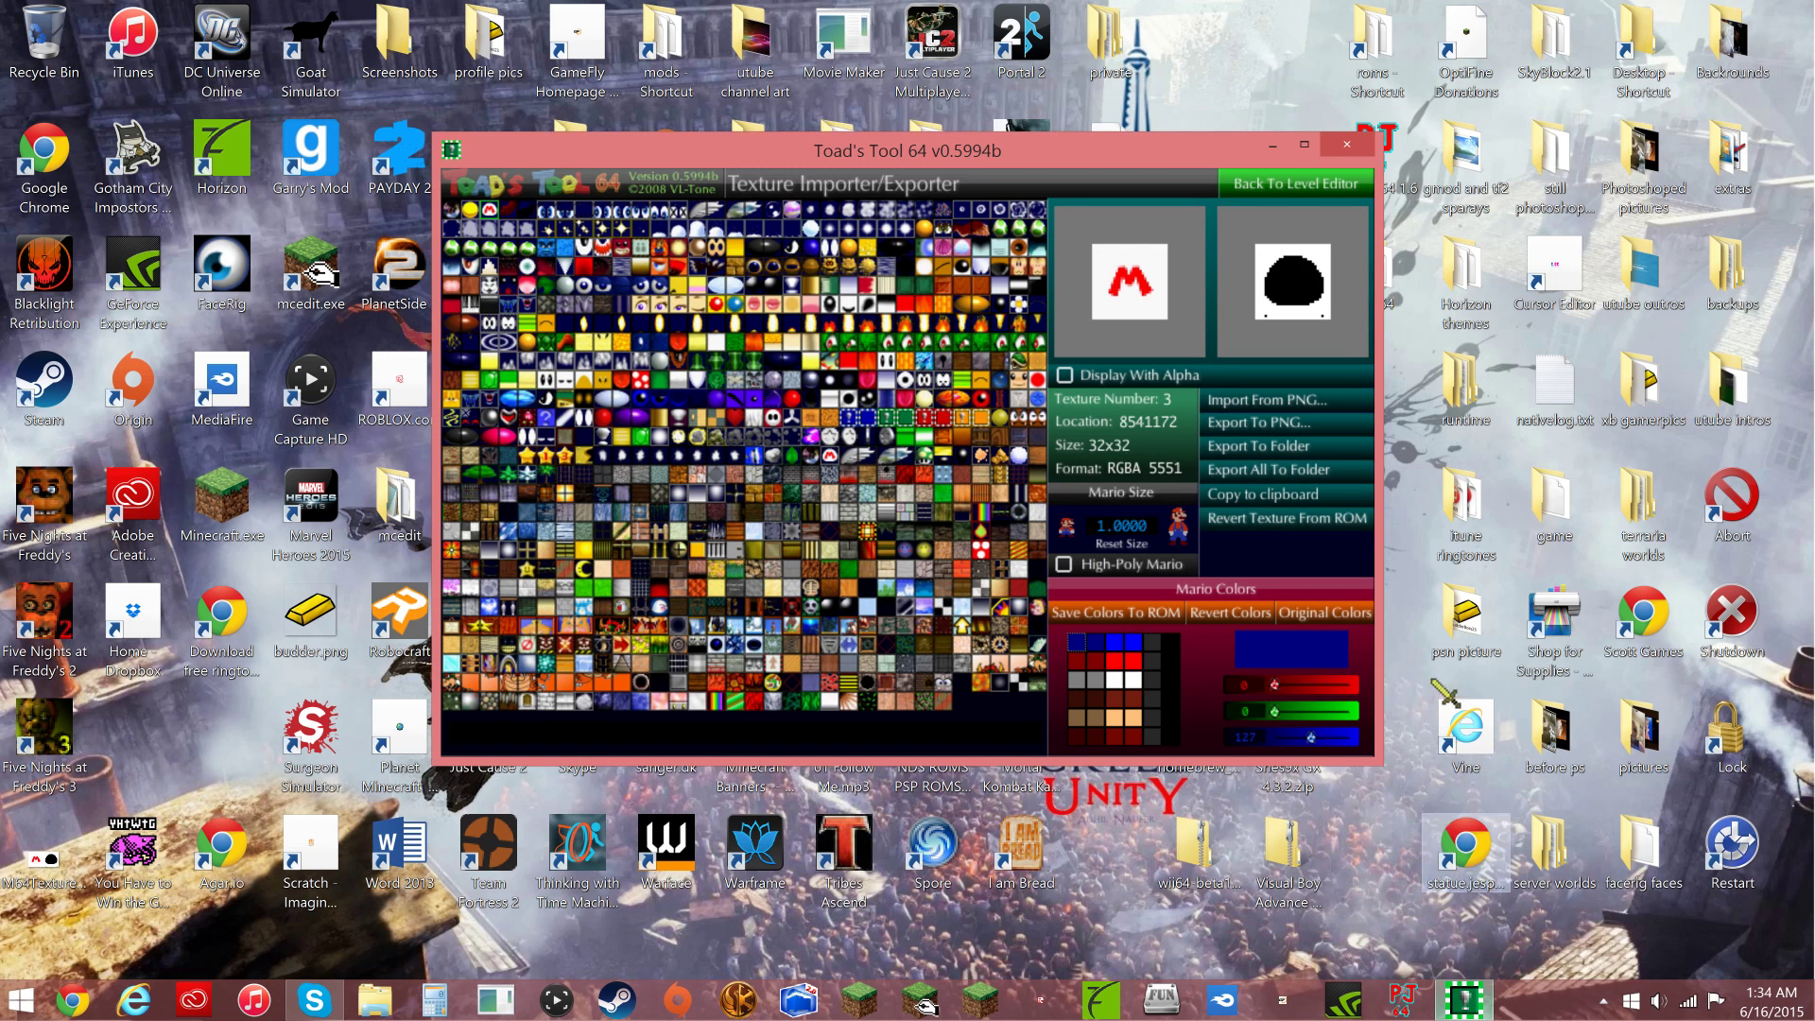
left_click(1284, 401)
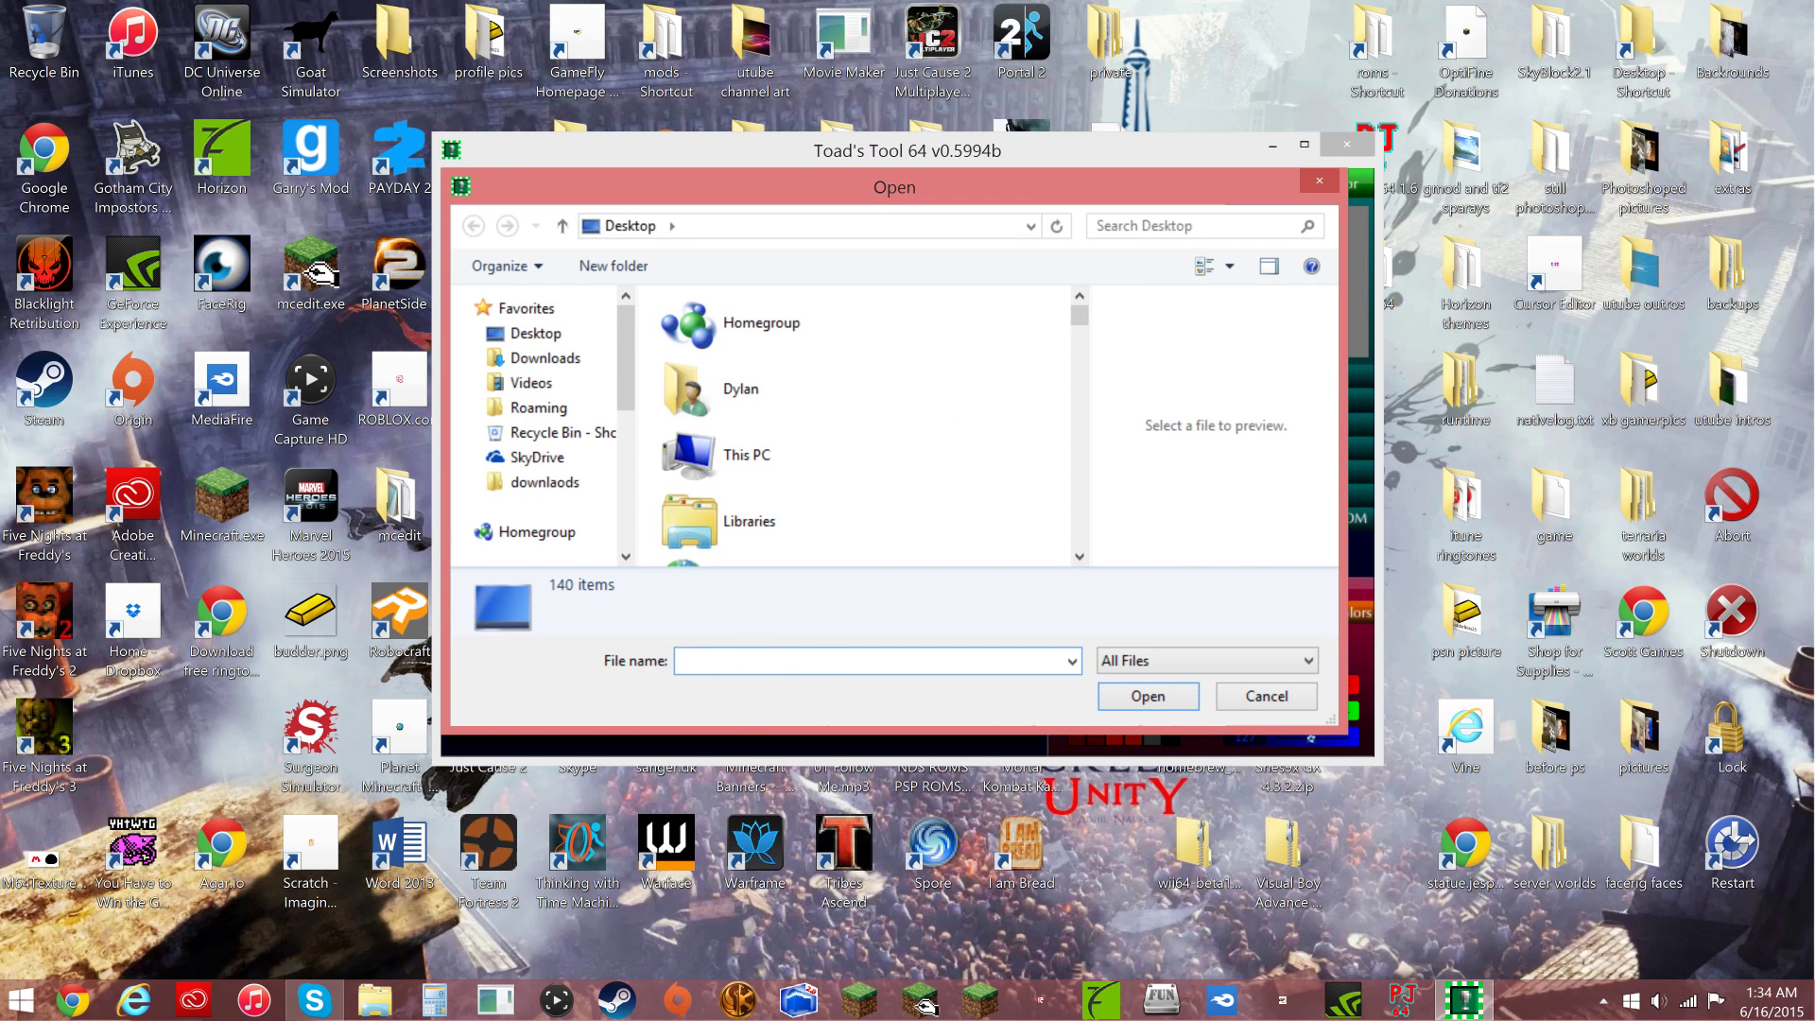
type("m")
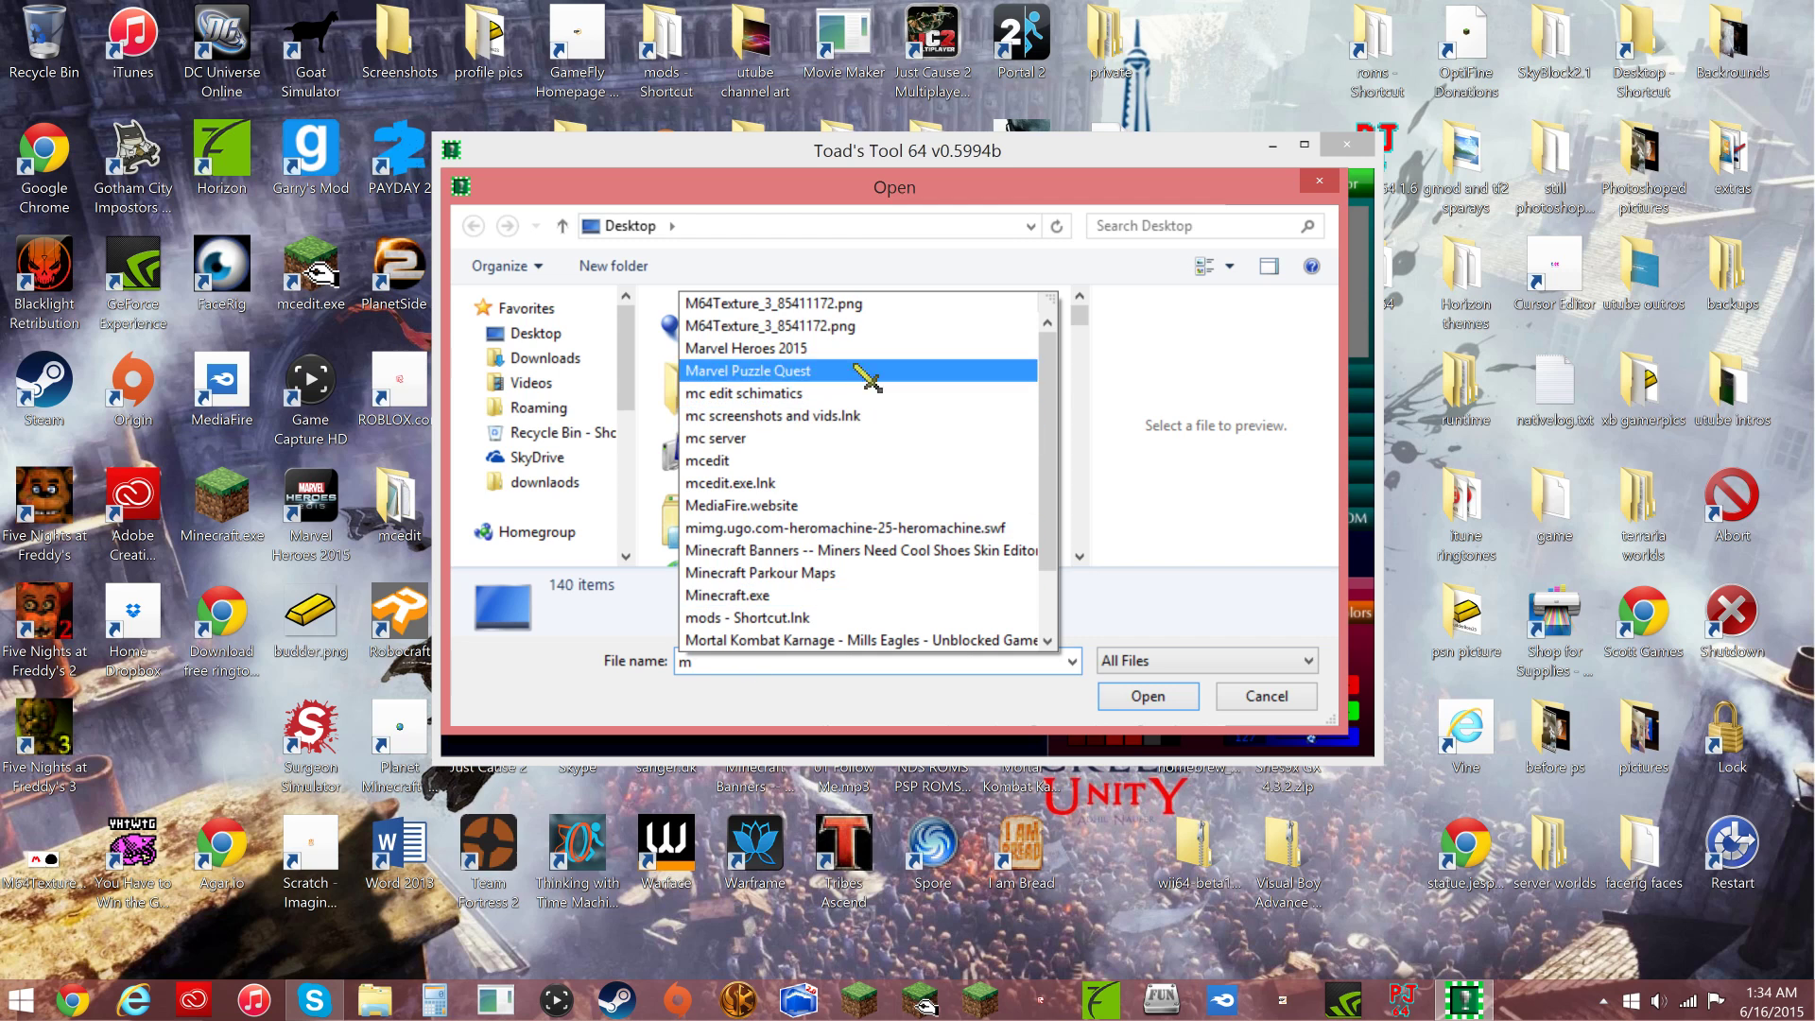
left_click(880, 305)
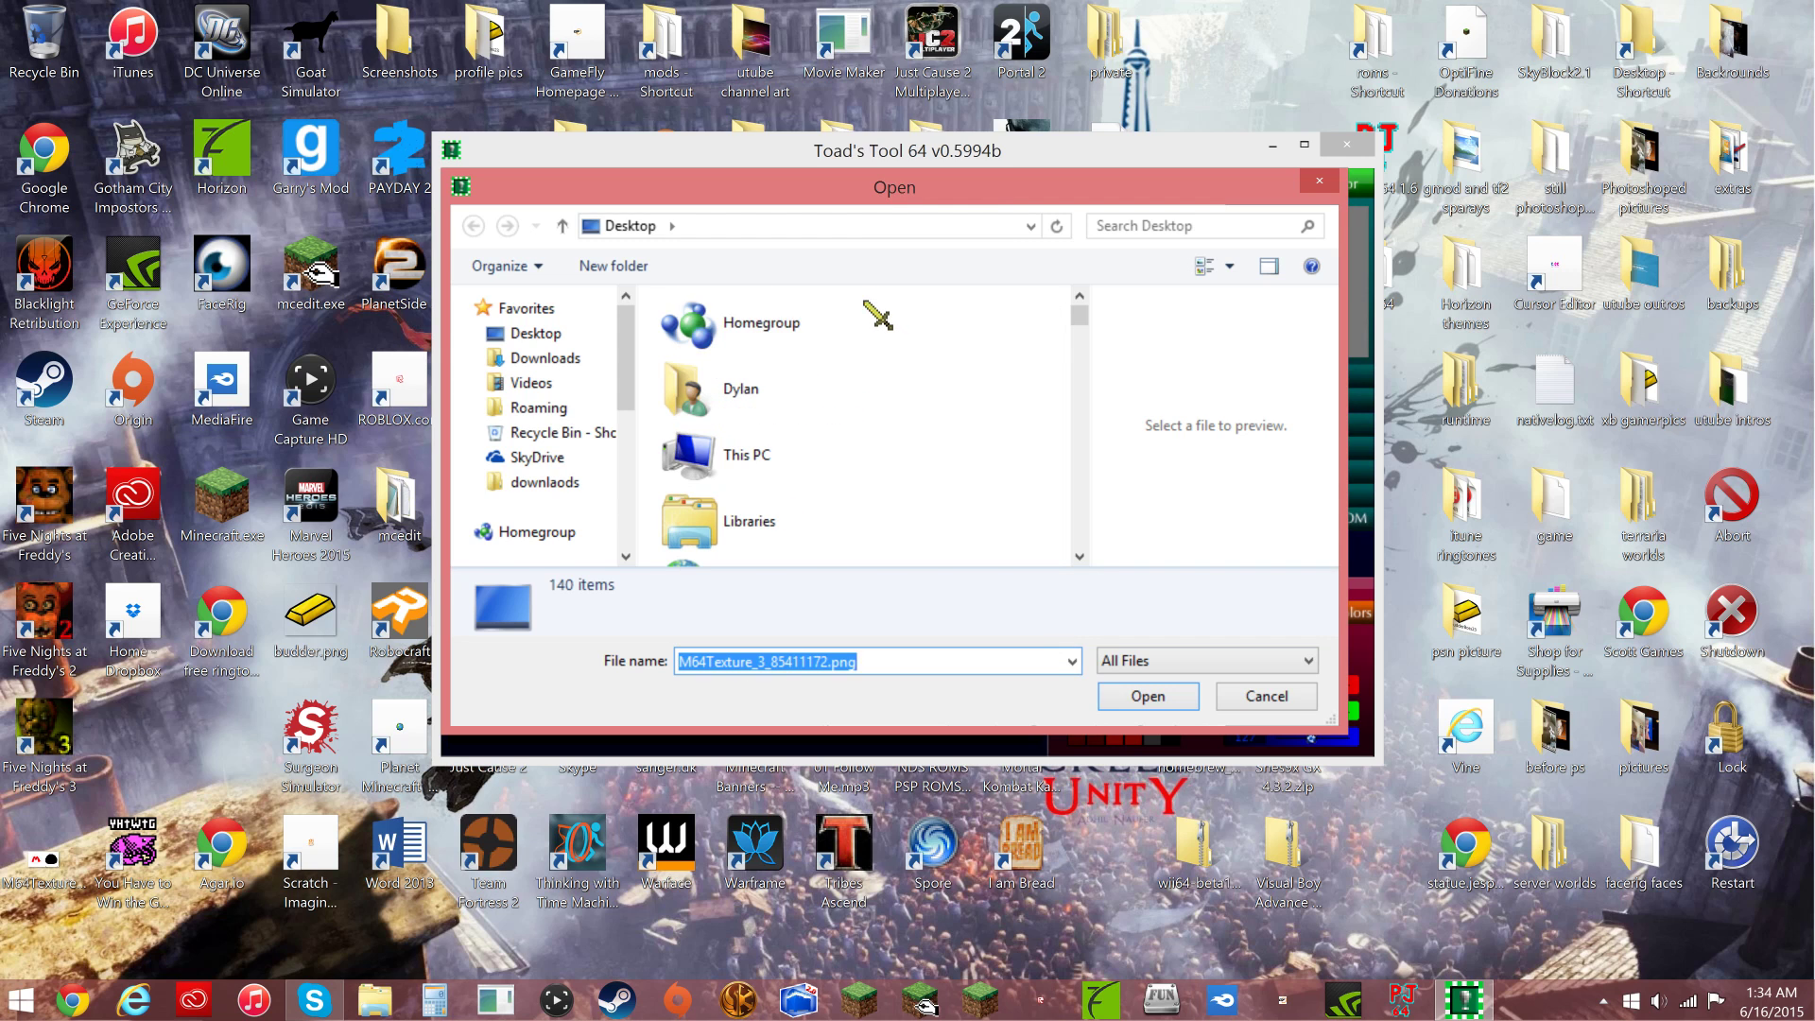
left_click(1146, 697)
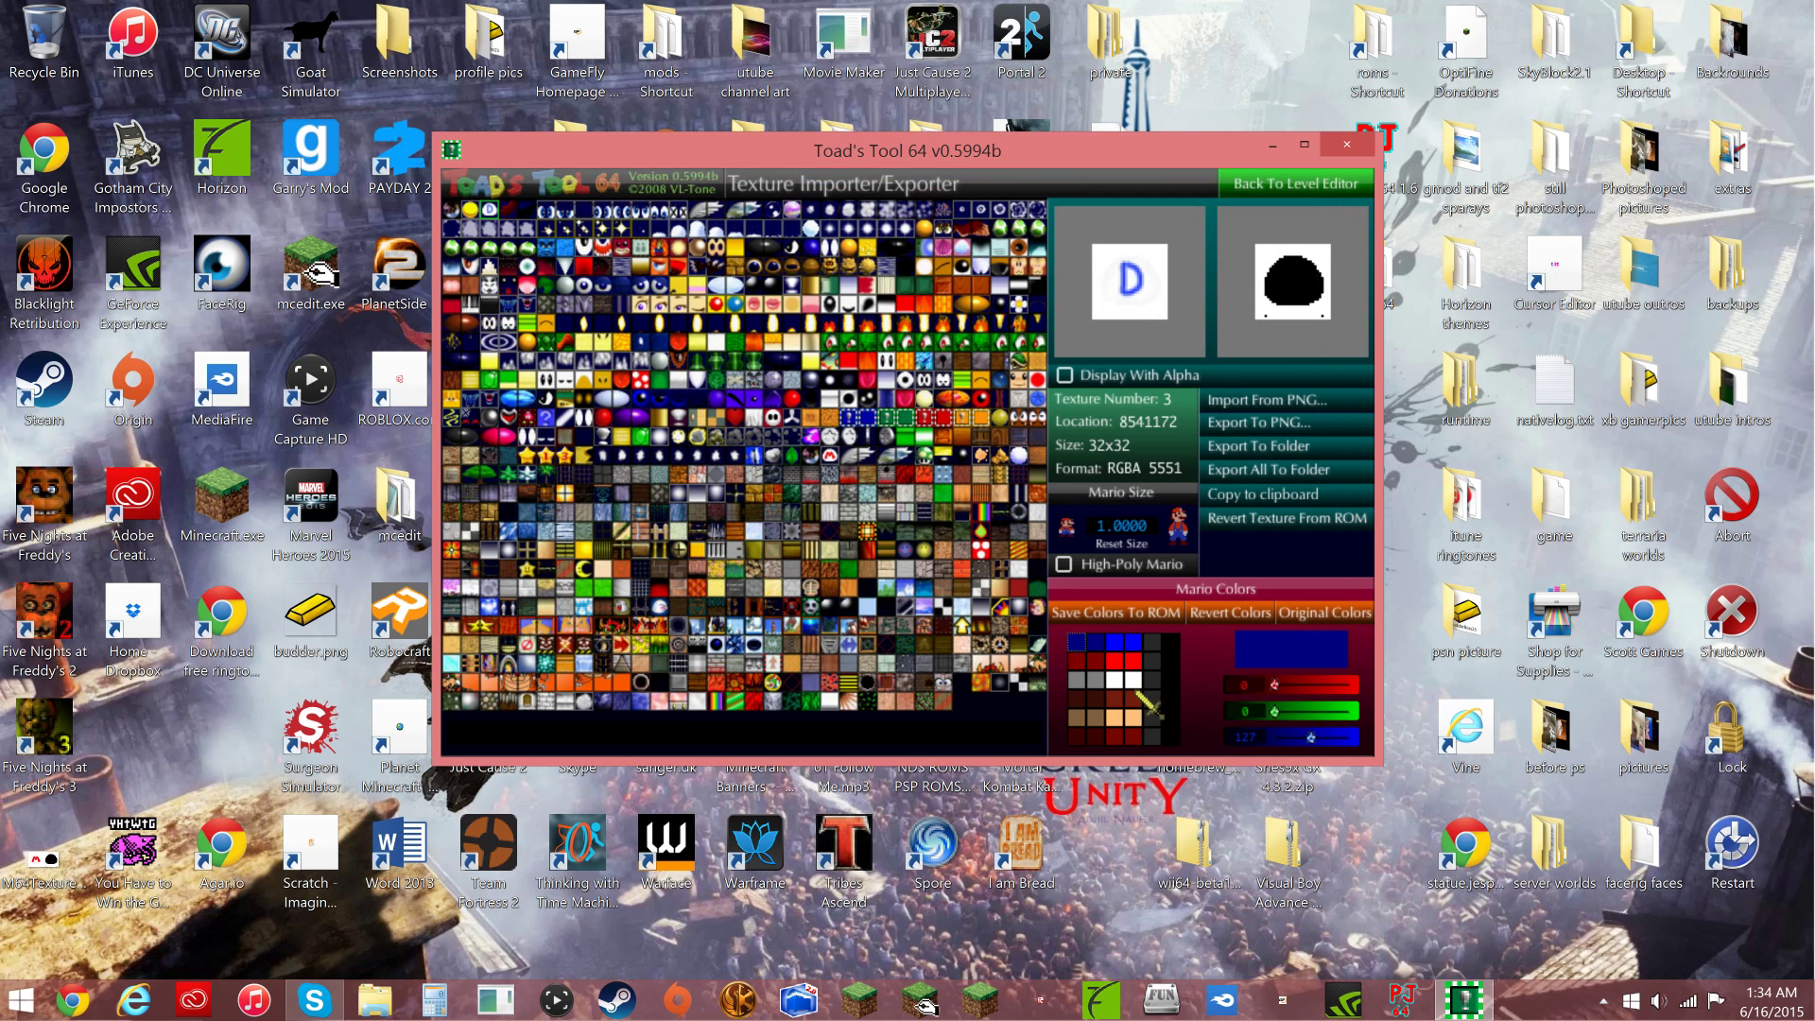
left_click(1262, 185)
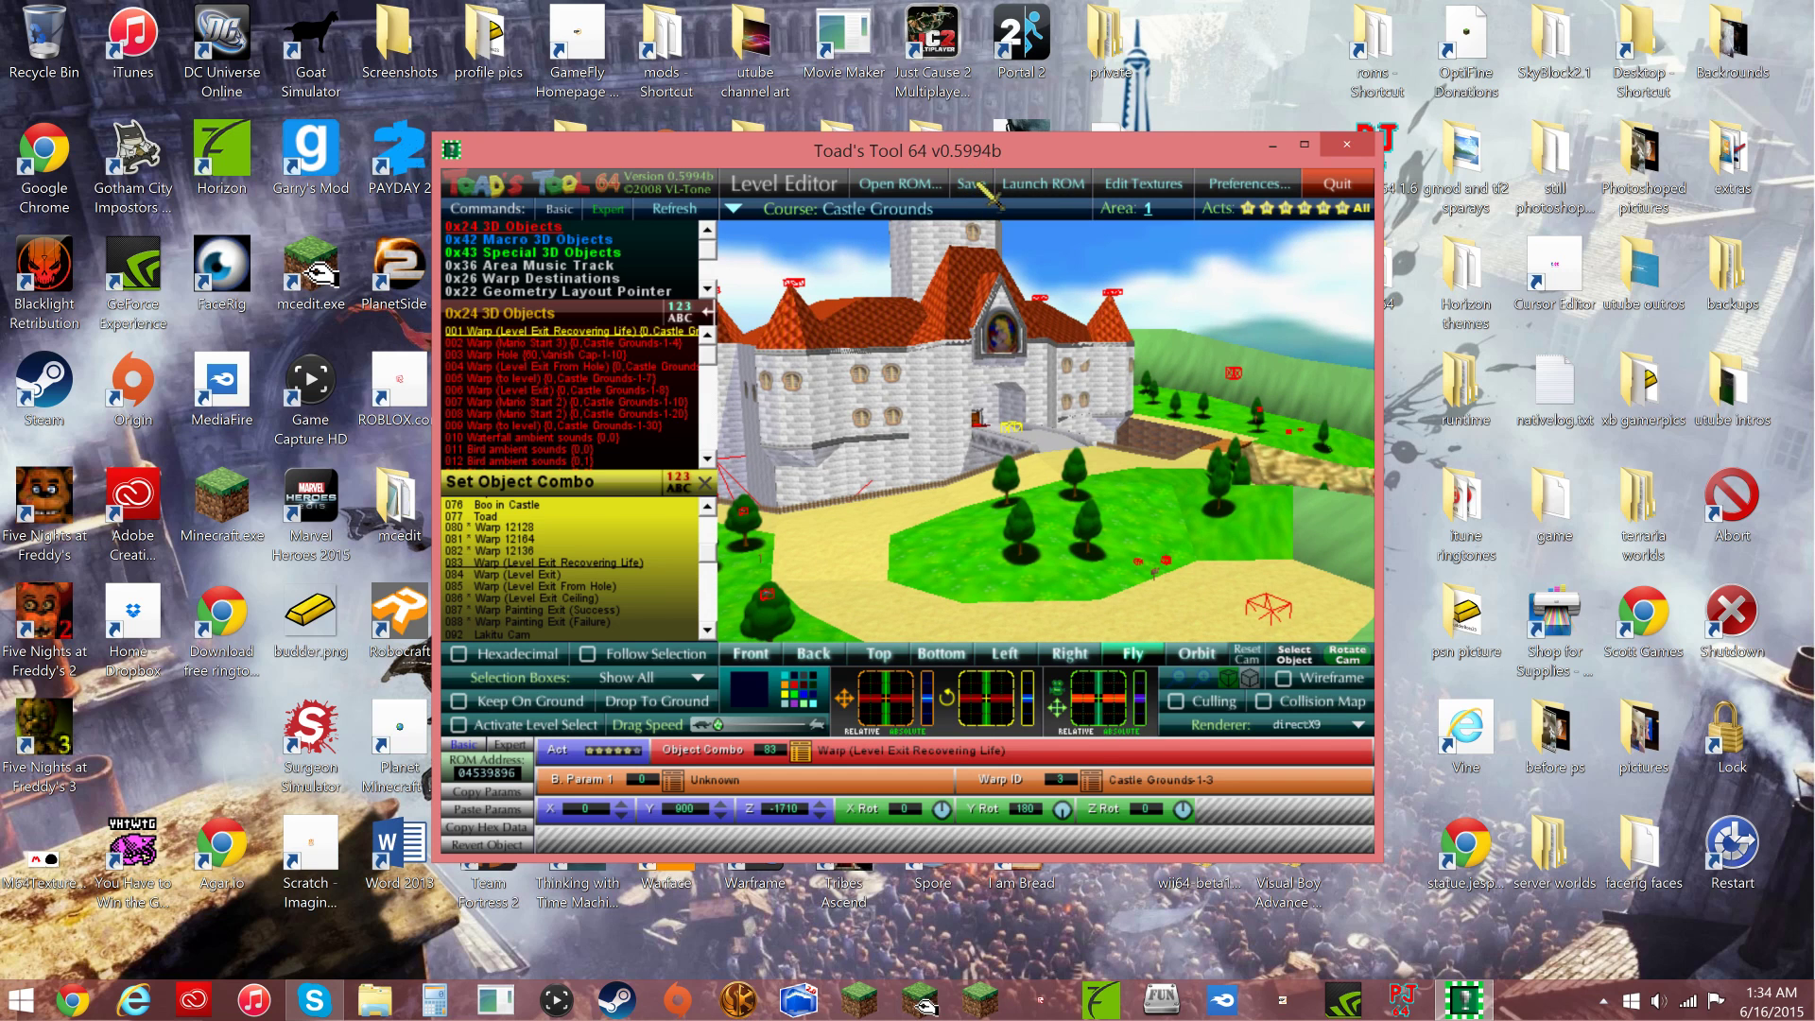
left_click(1348, 144)
- Load the recent Super Mario 64 ext.z64 ROM in Project64
left_click(1404, 999)
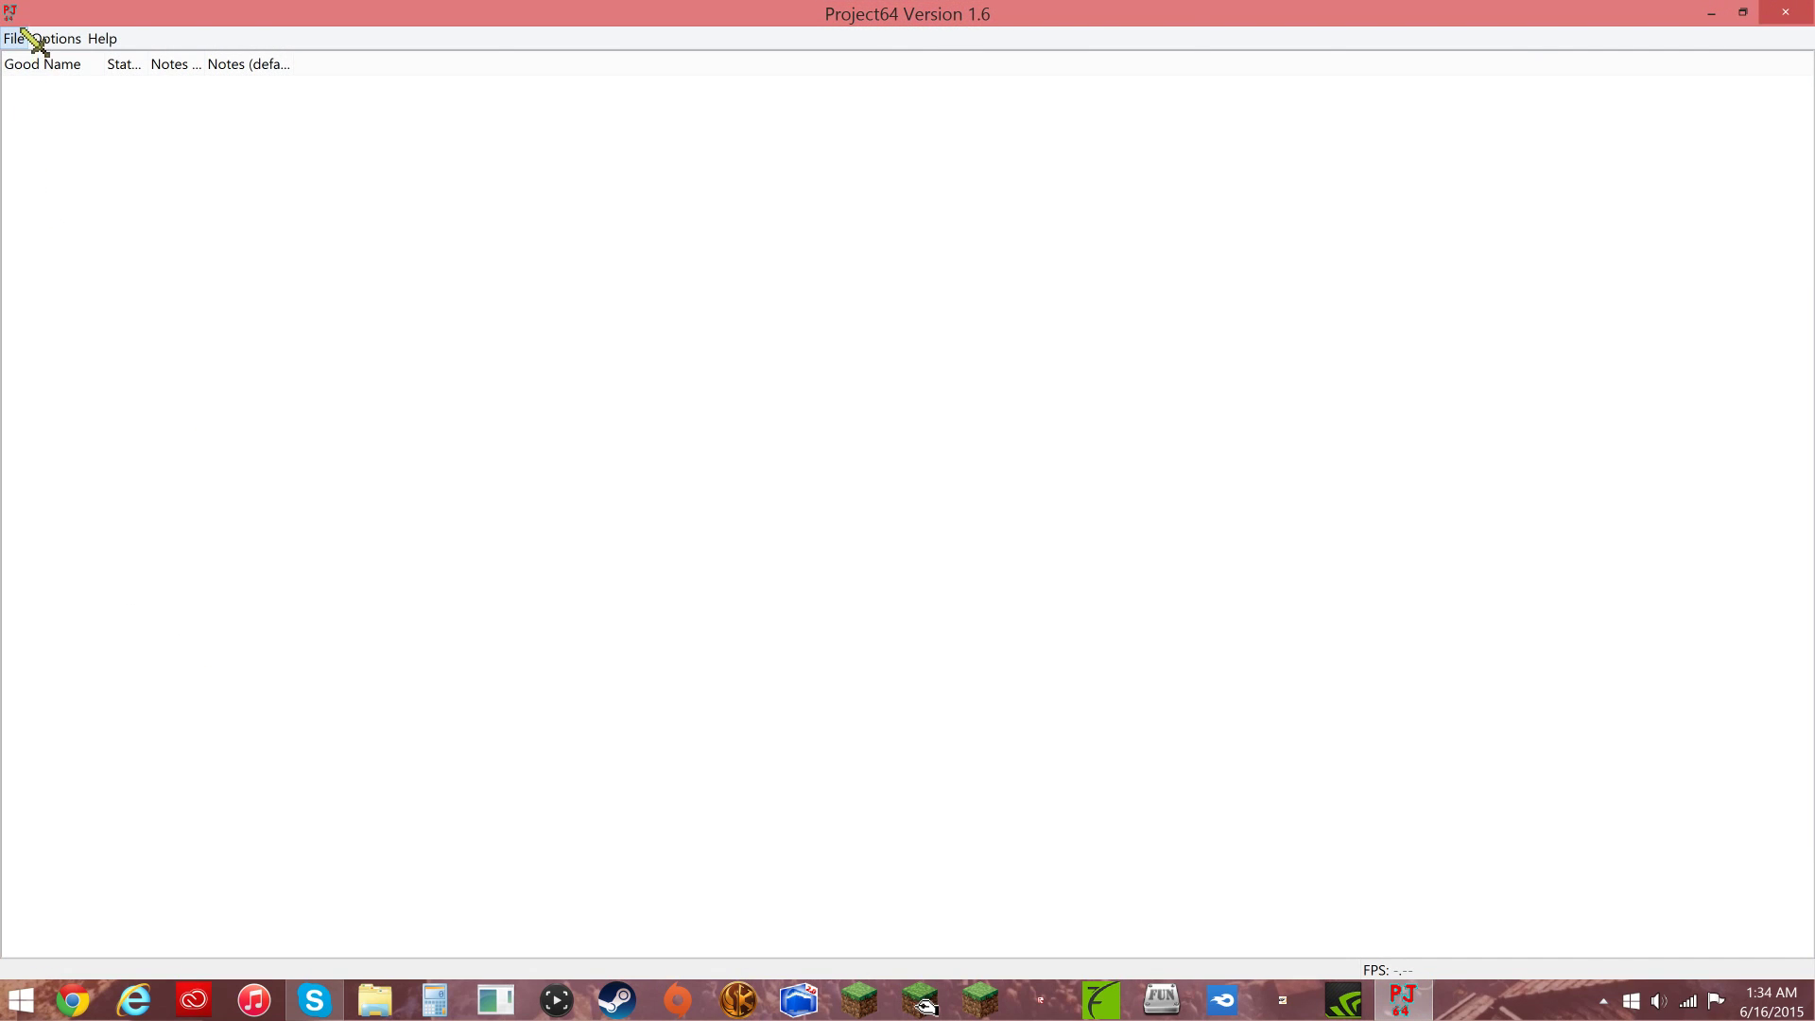
left_click(13, 39)
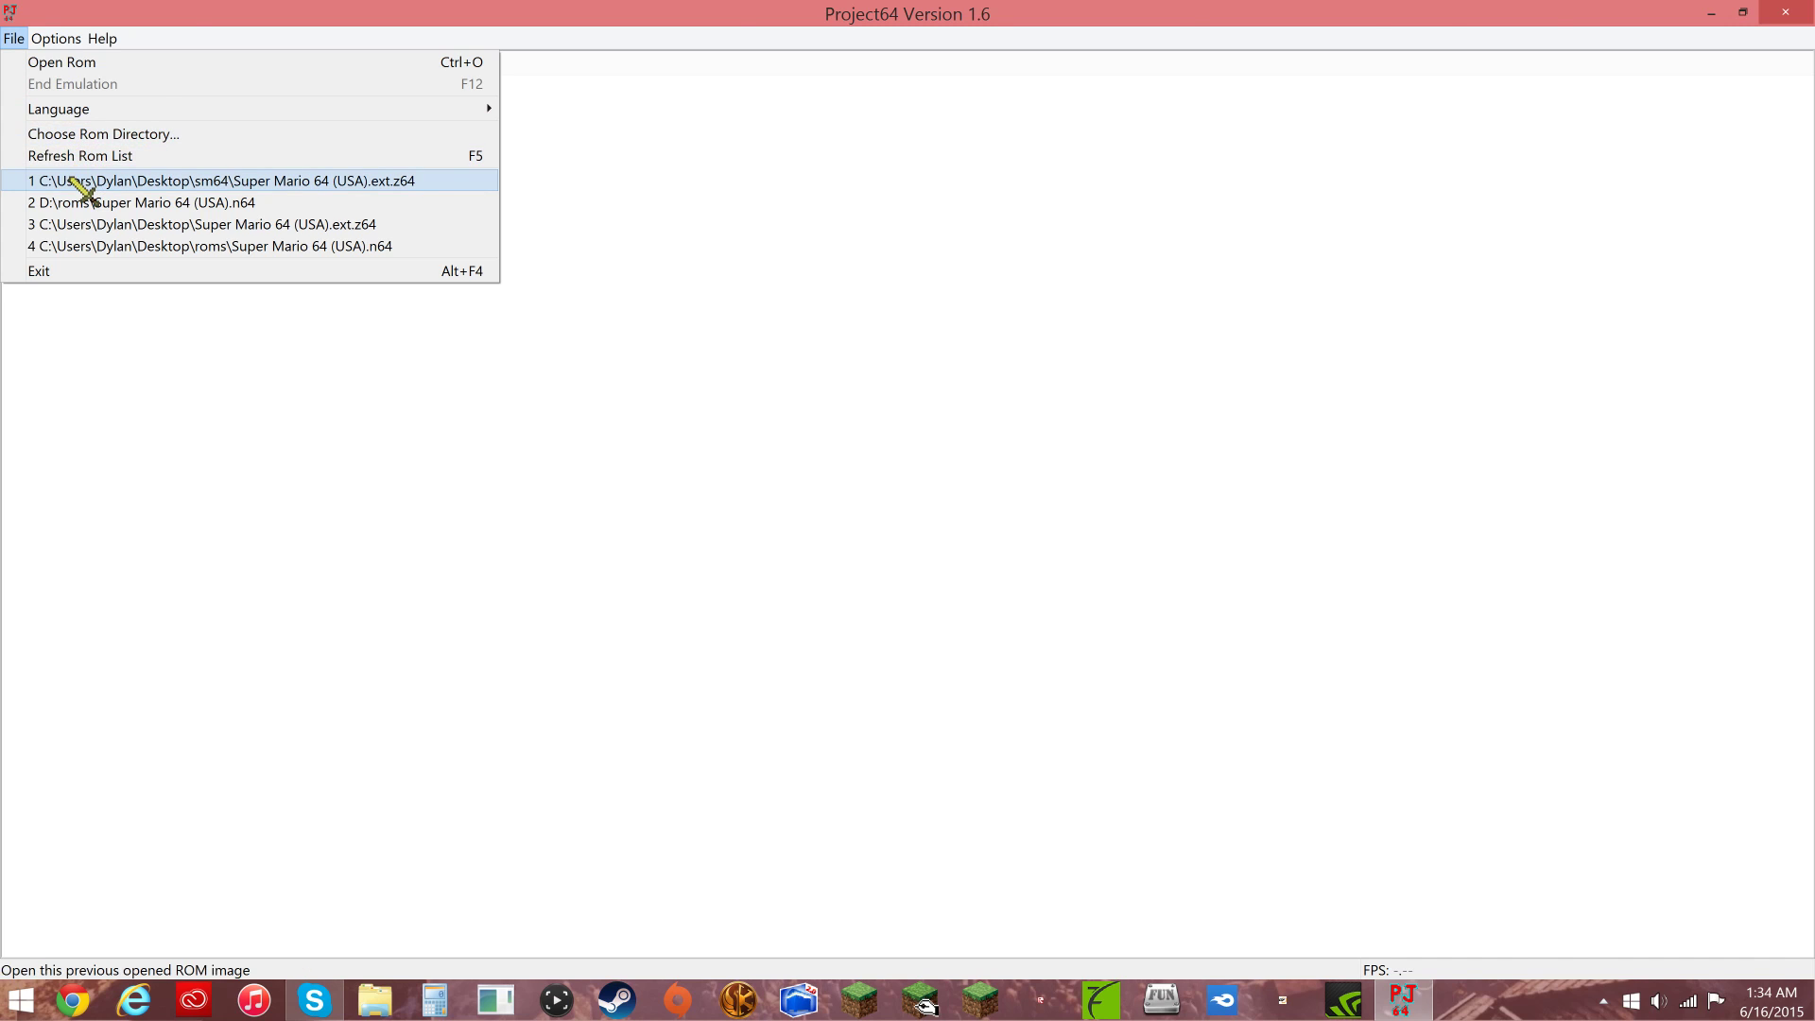
left_click(77, 183)
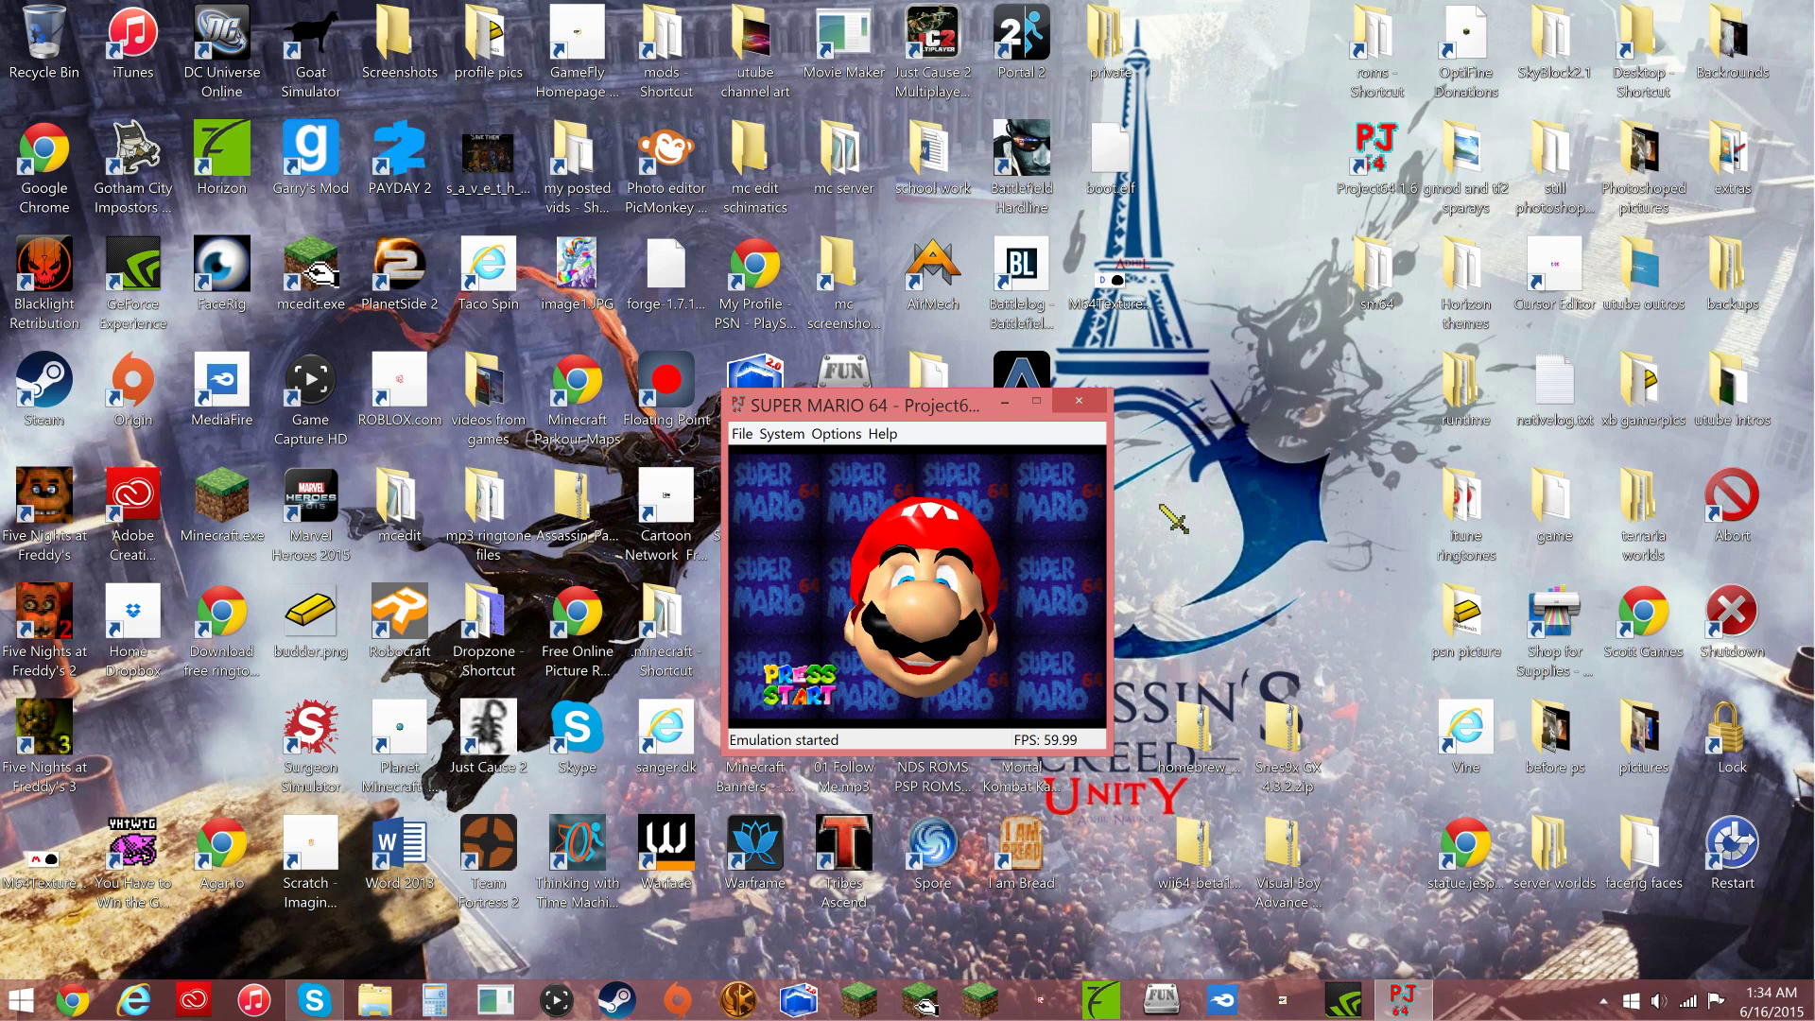
- Start the first save file, run Mario around Castle Grounds, then close Project64
key("Return")
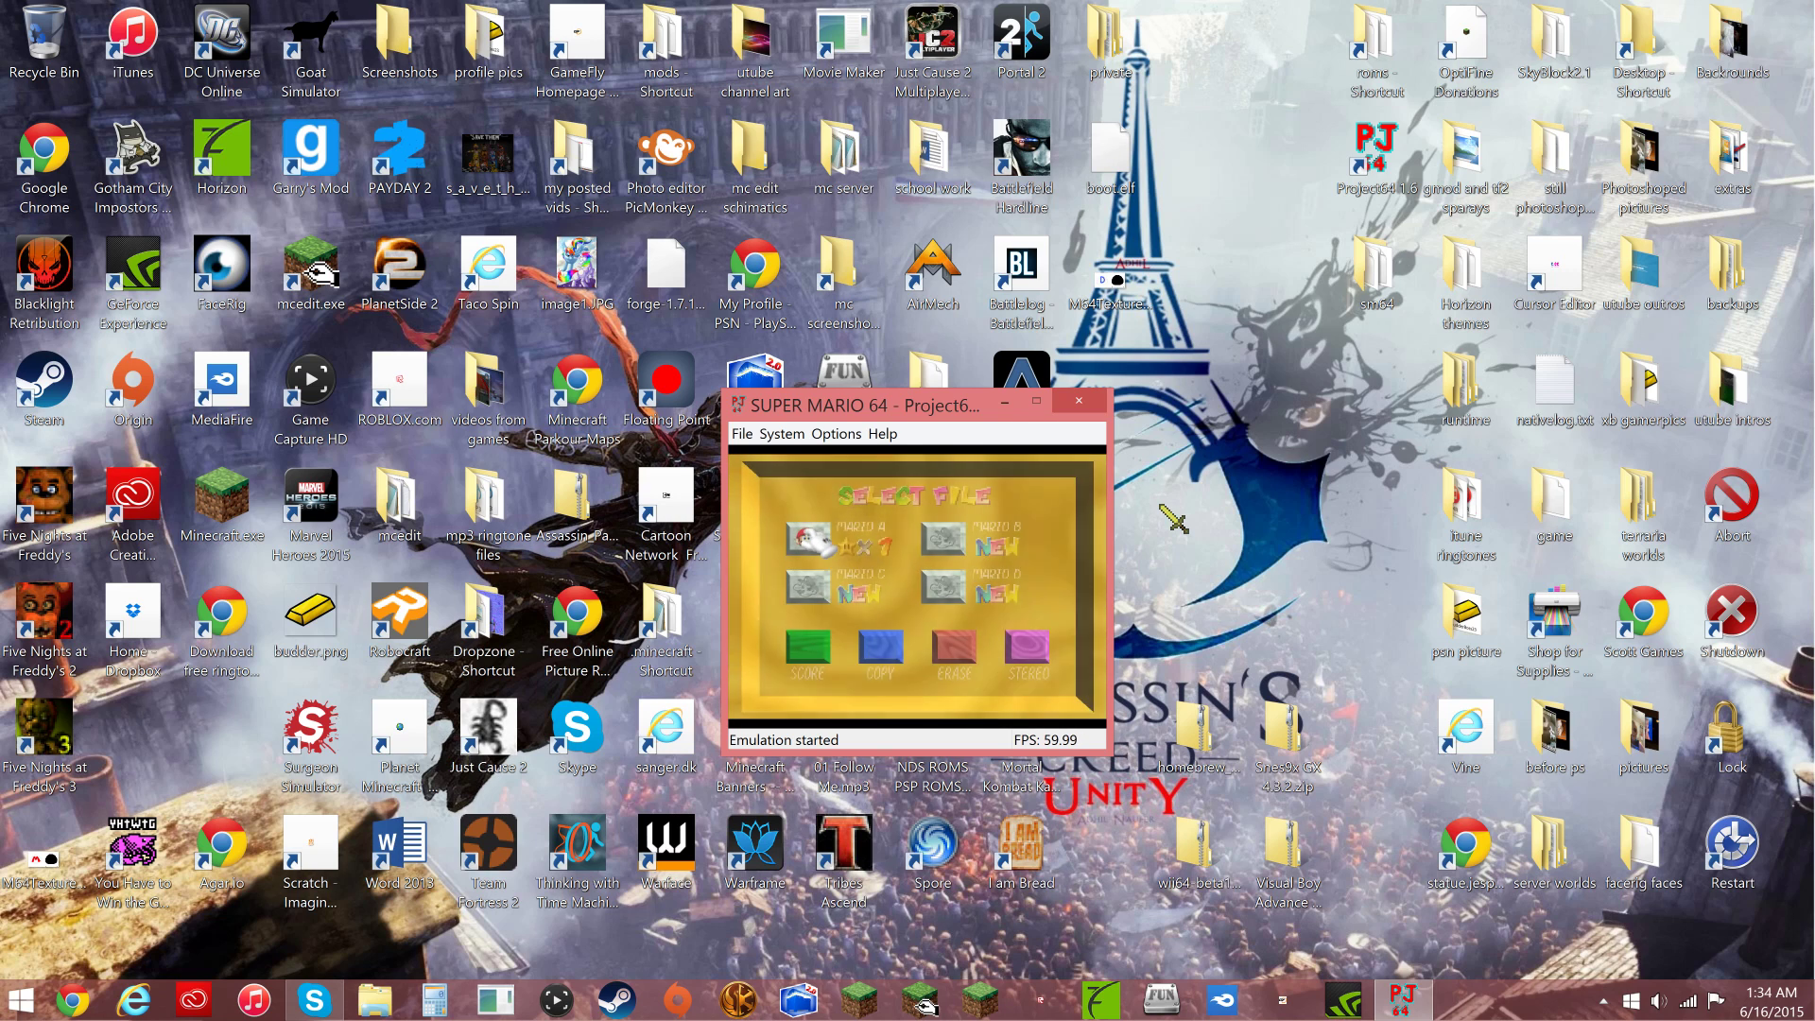
key("Return")
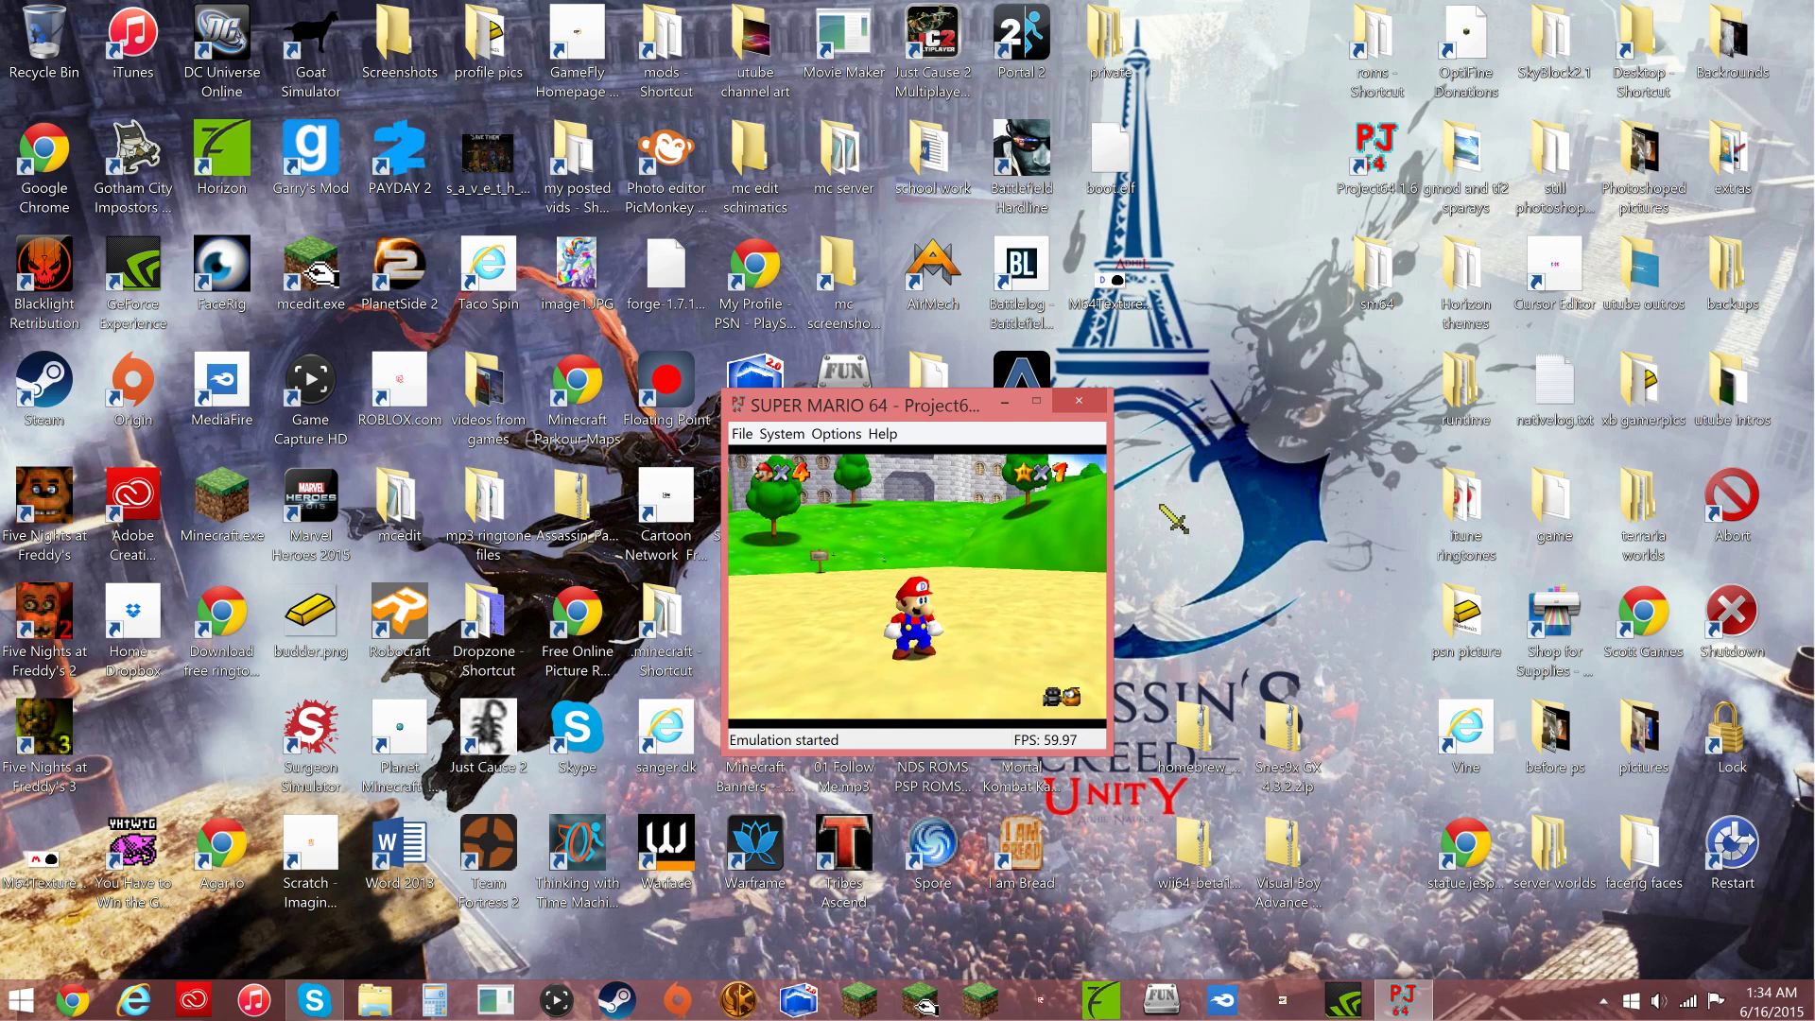
key("Right")
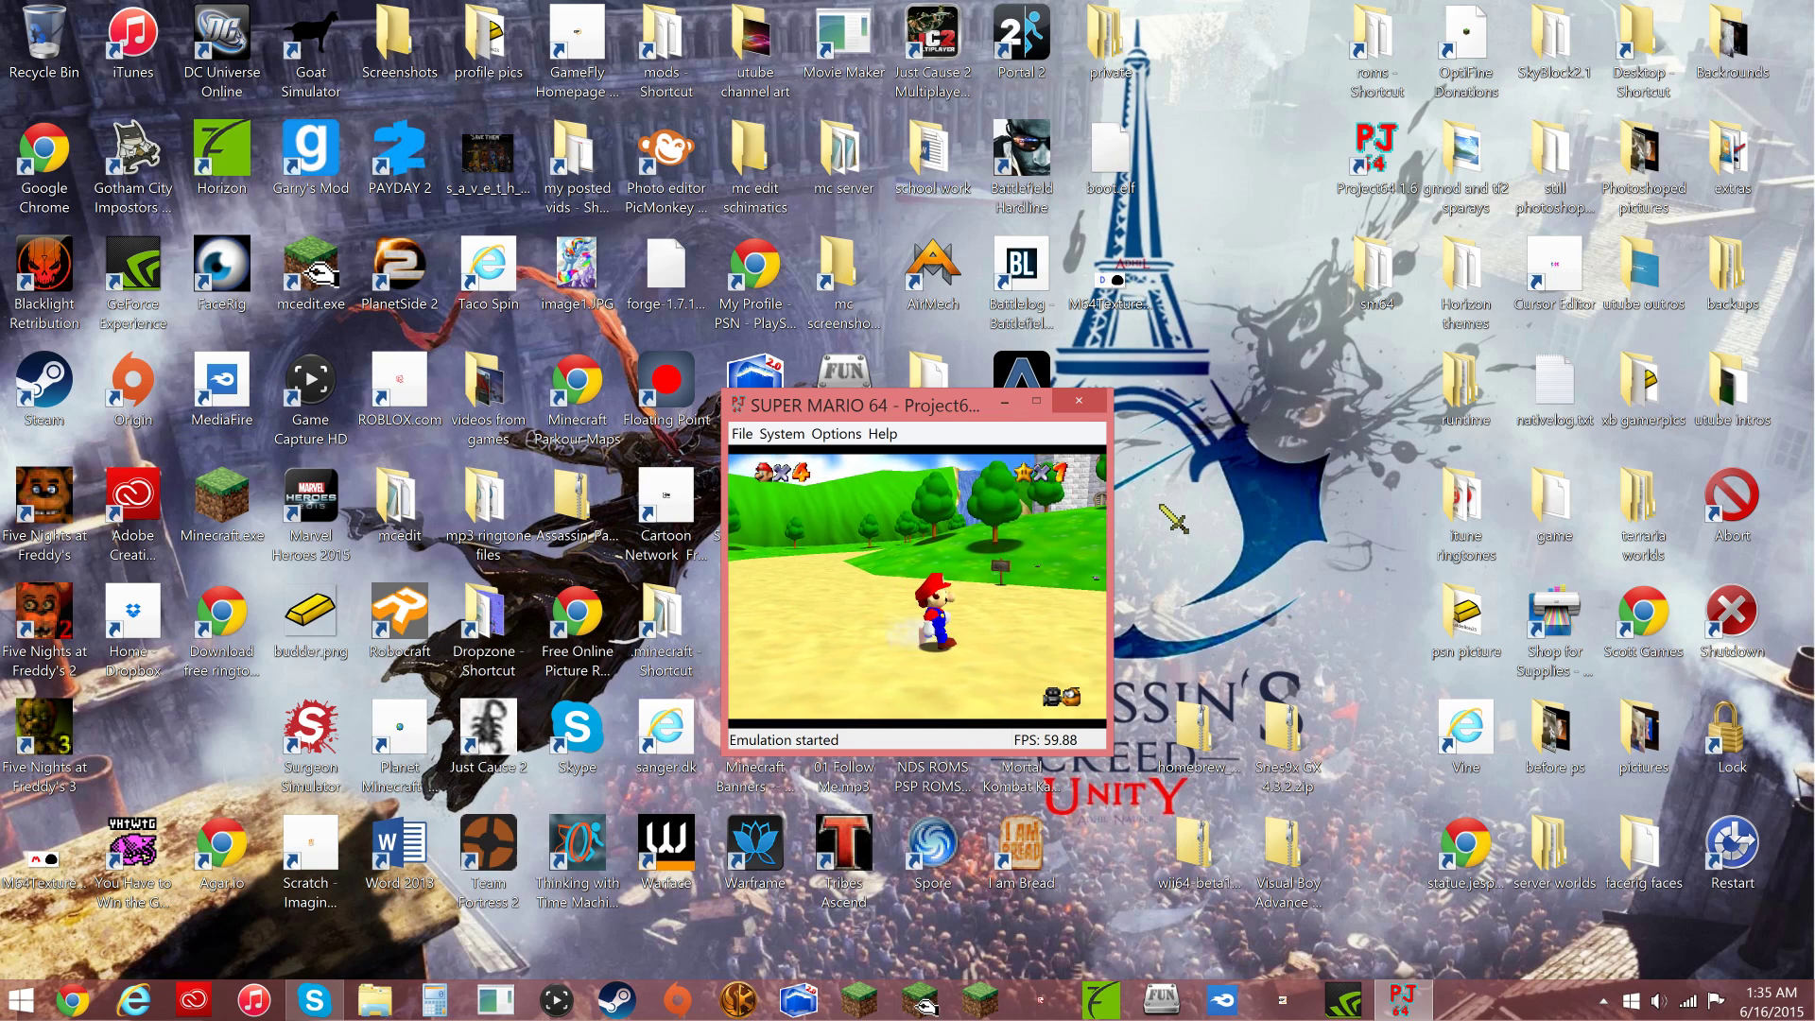
left_click(1085, 409)
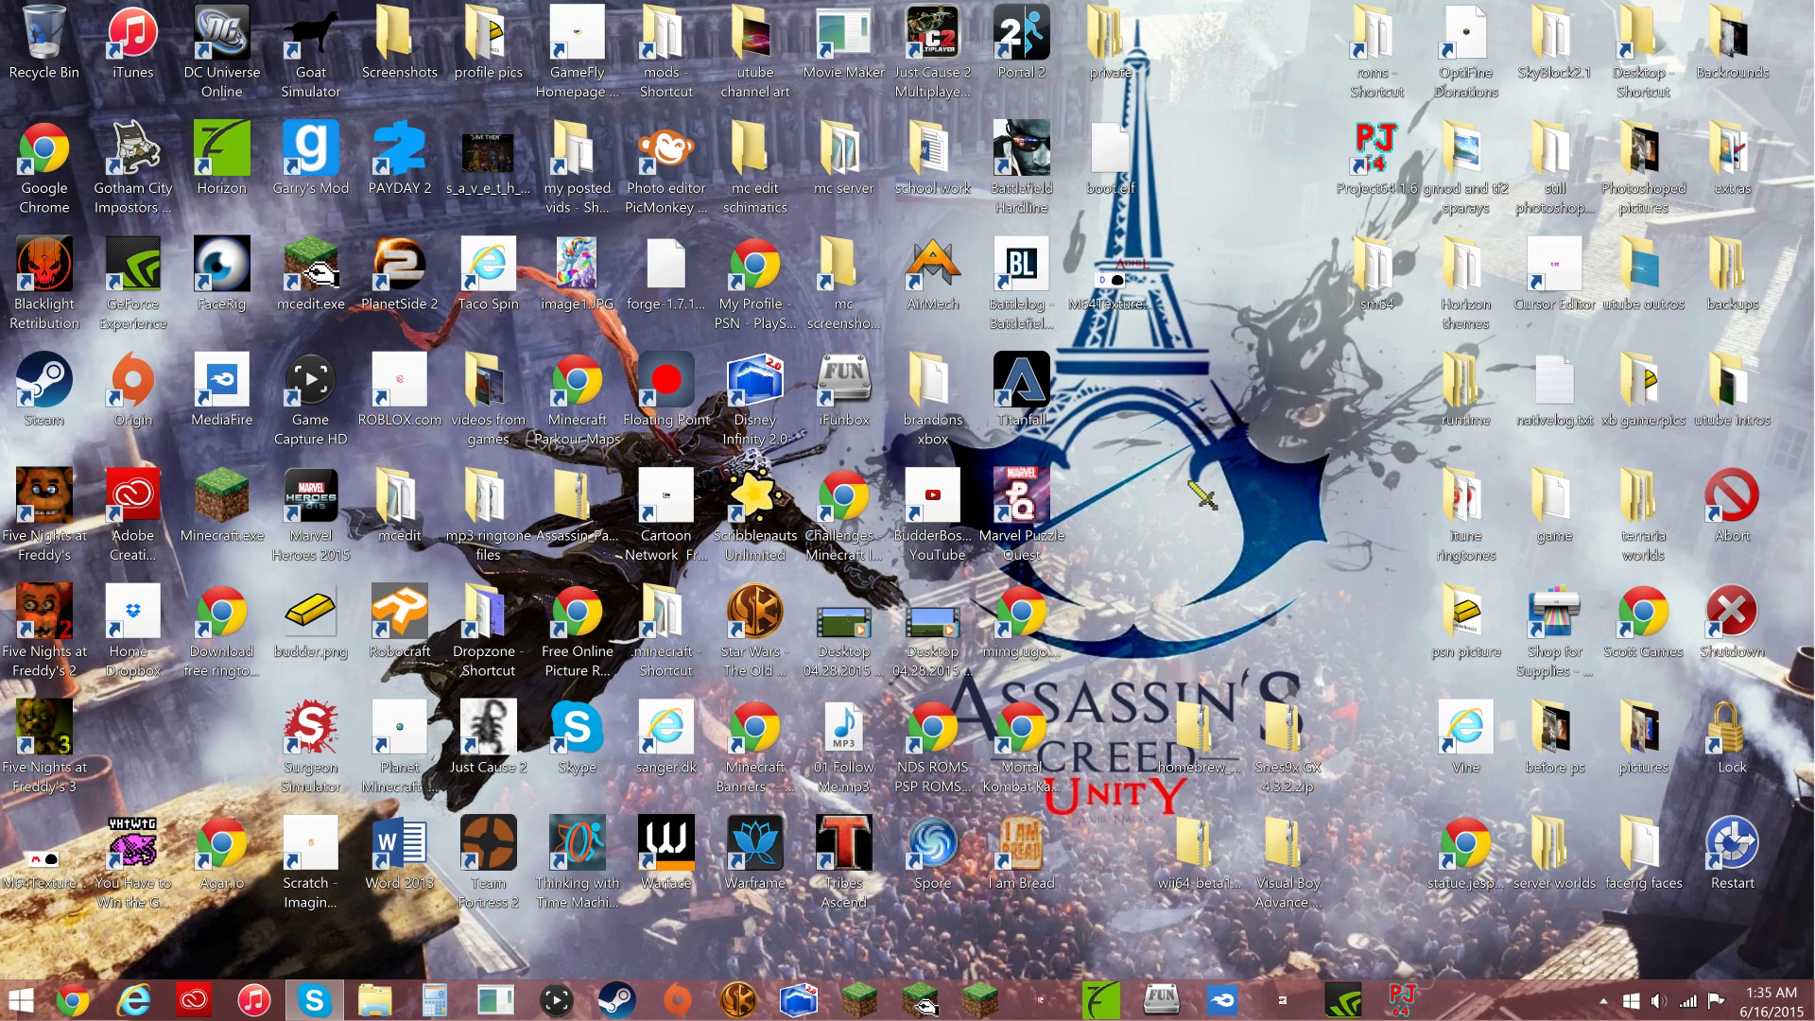